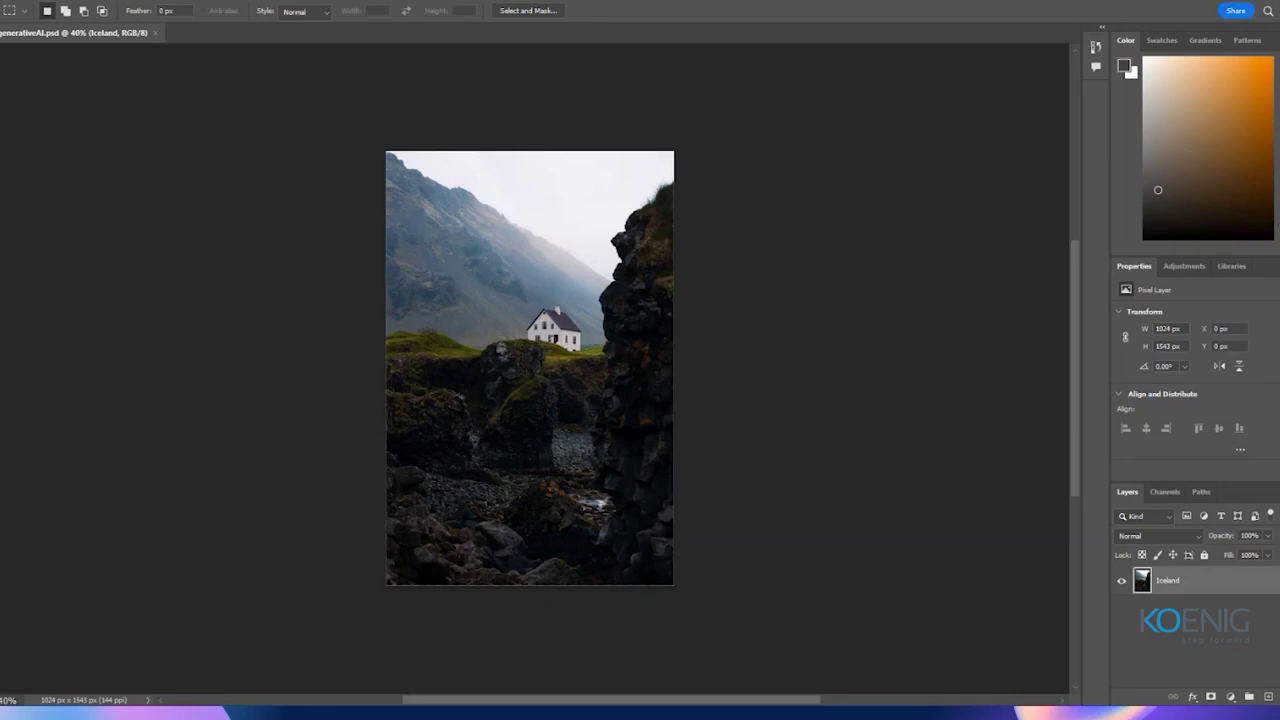
pyautogui.click(237, 209)
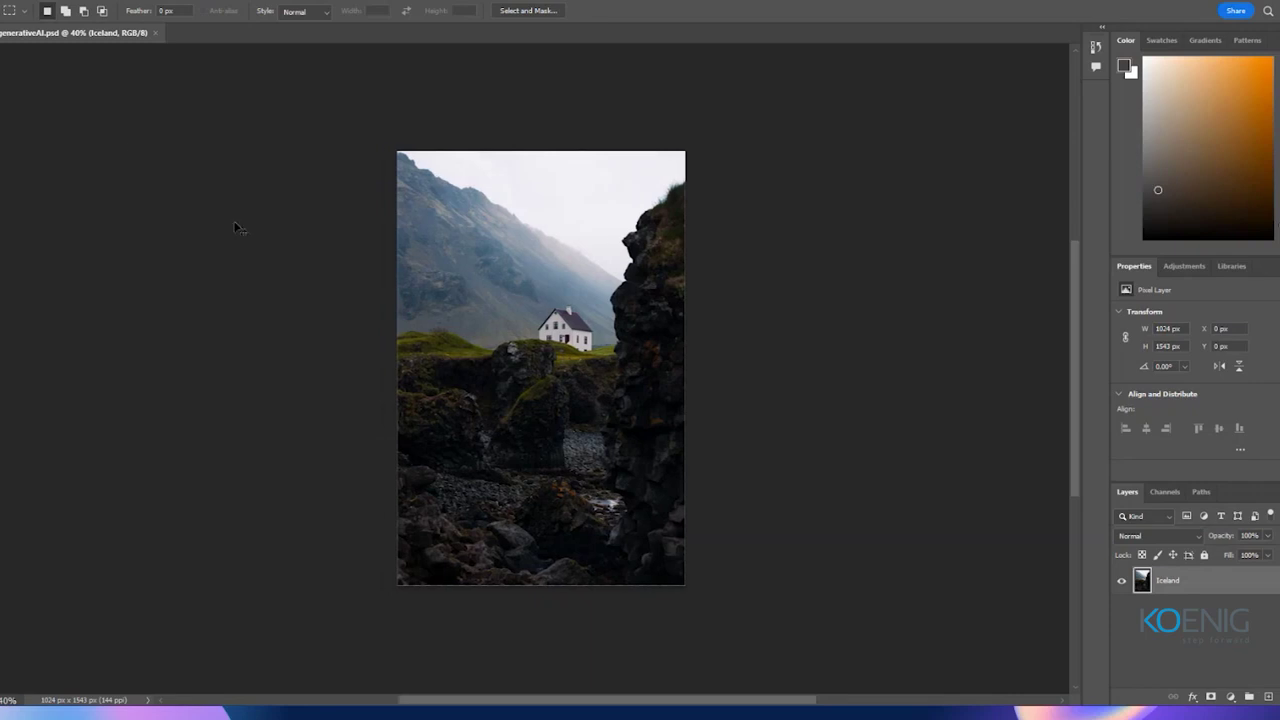
pyautogui.hscroll(-1, 237, 228)
pyautogui.hscroll(-2, 27, 96)
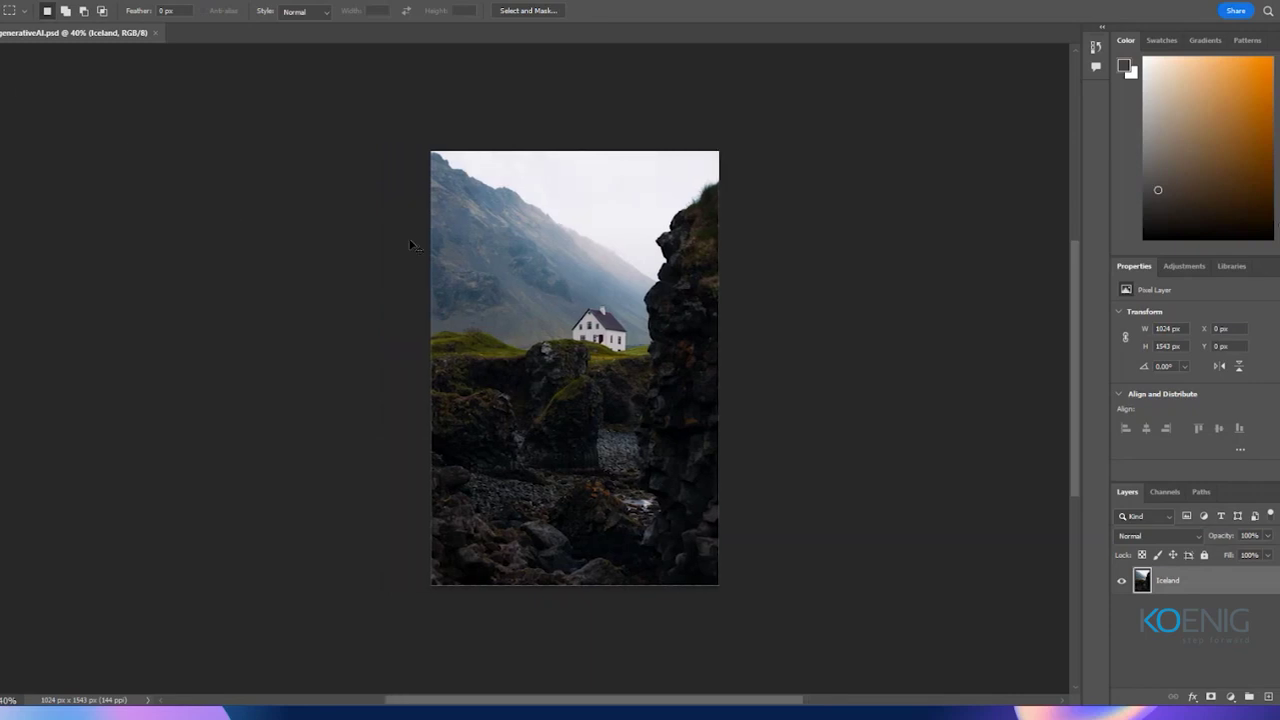
pyautogui.hscroll(1, 410, 245)
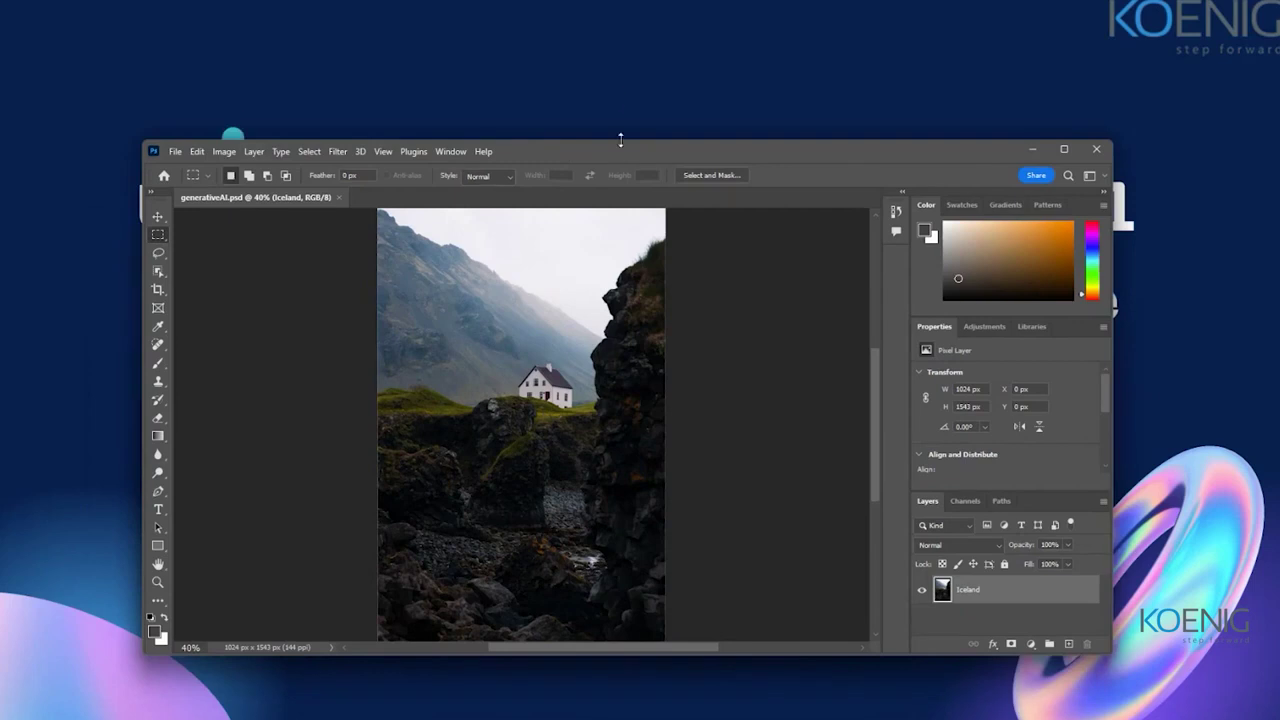
# Step: Enlarge the application window by extending its upper and left edges outward
pyautogui.moveTo(620, 140); pyautogui.dragTo(626, 56)
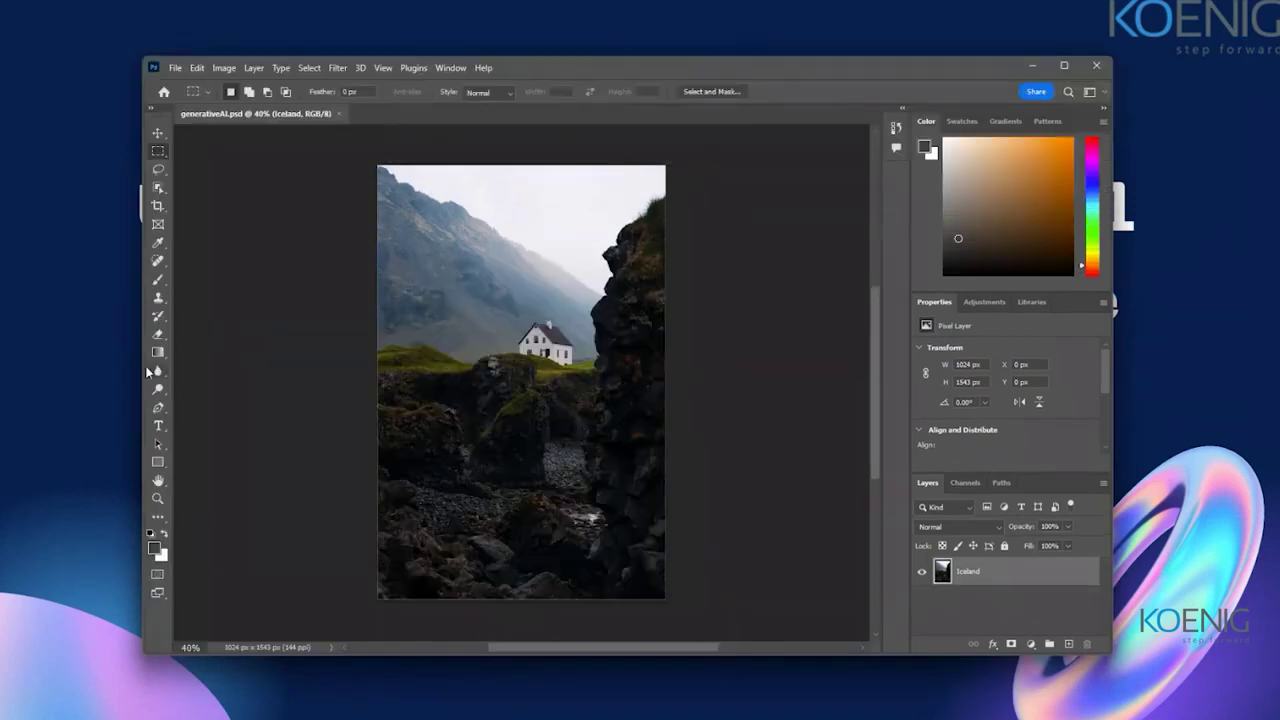
pyautogui.moveTo(143, 365); pyautogui.dragTo(58, 365)
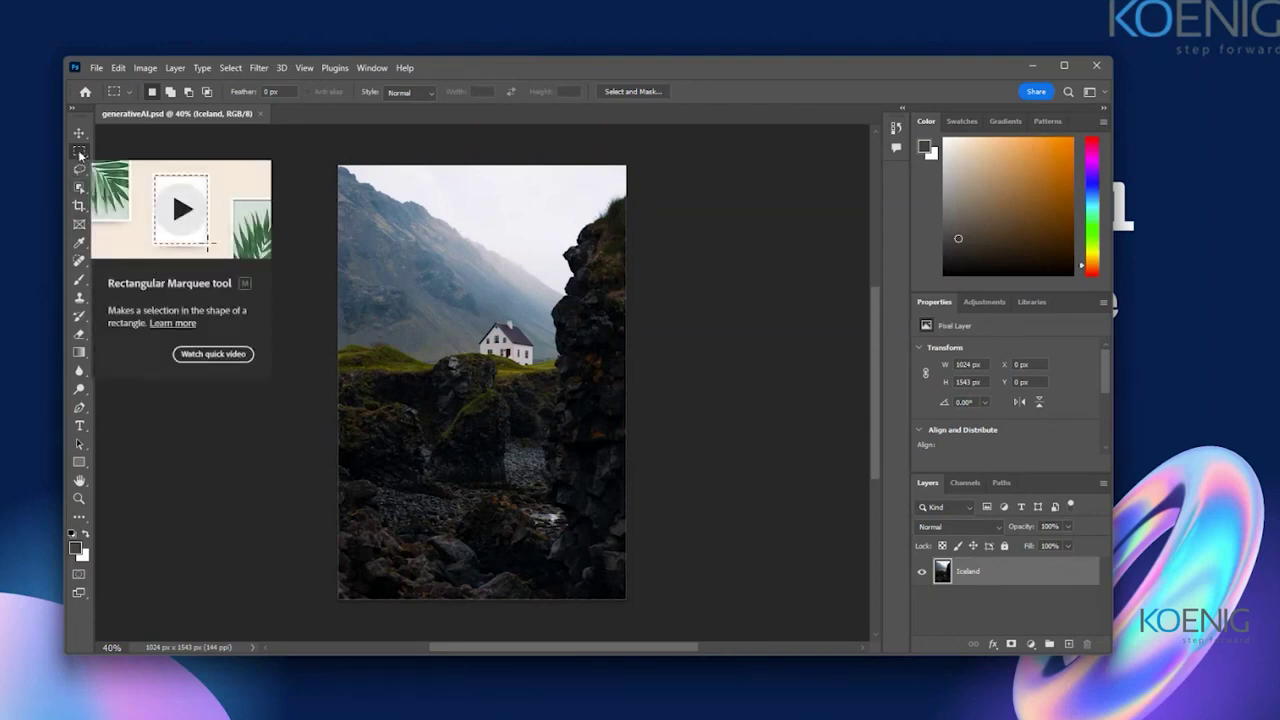
# Step: Draw a freehand Lasso selection of about 730 × 650 px around the white house and its surroundings
pyautogui.rightClick(80, 153)
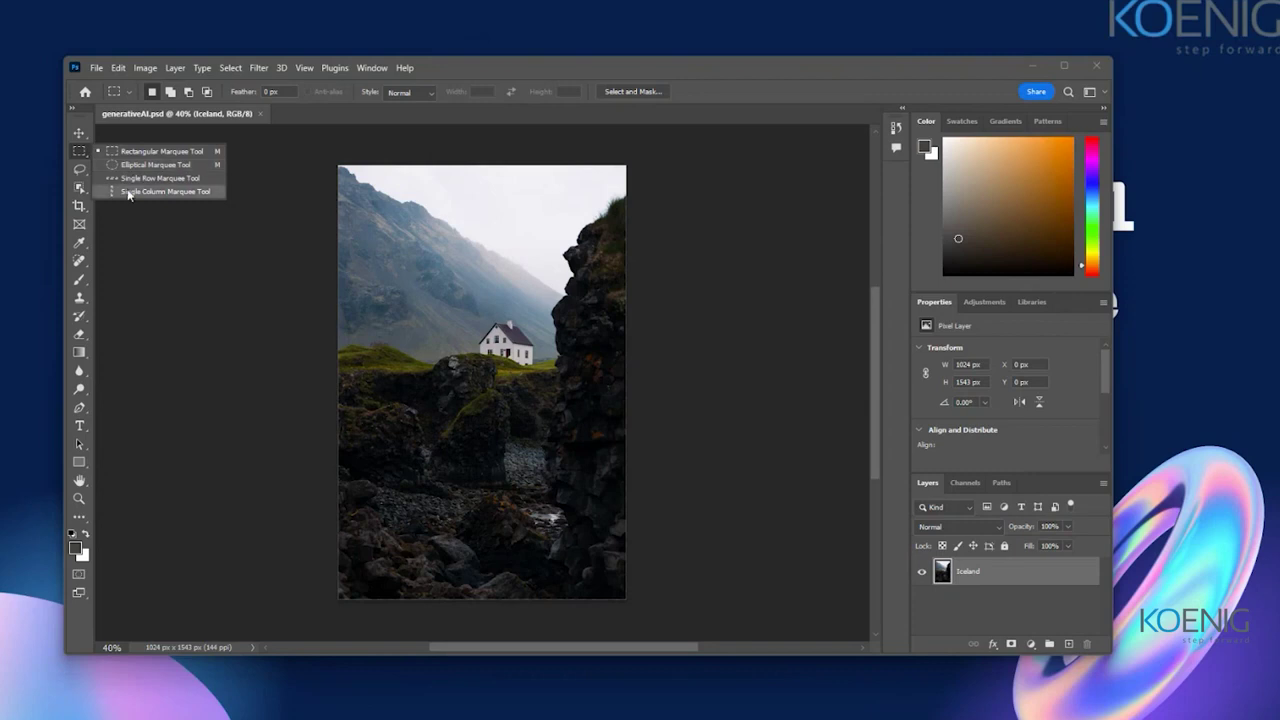
pyautogui.click(80, 172)
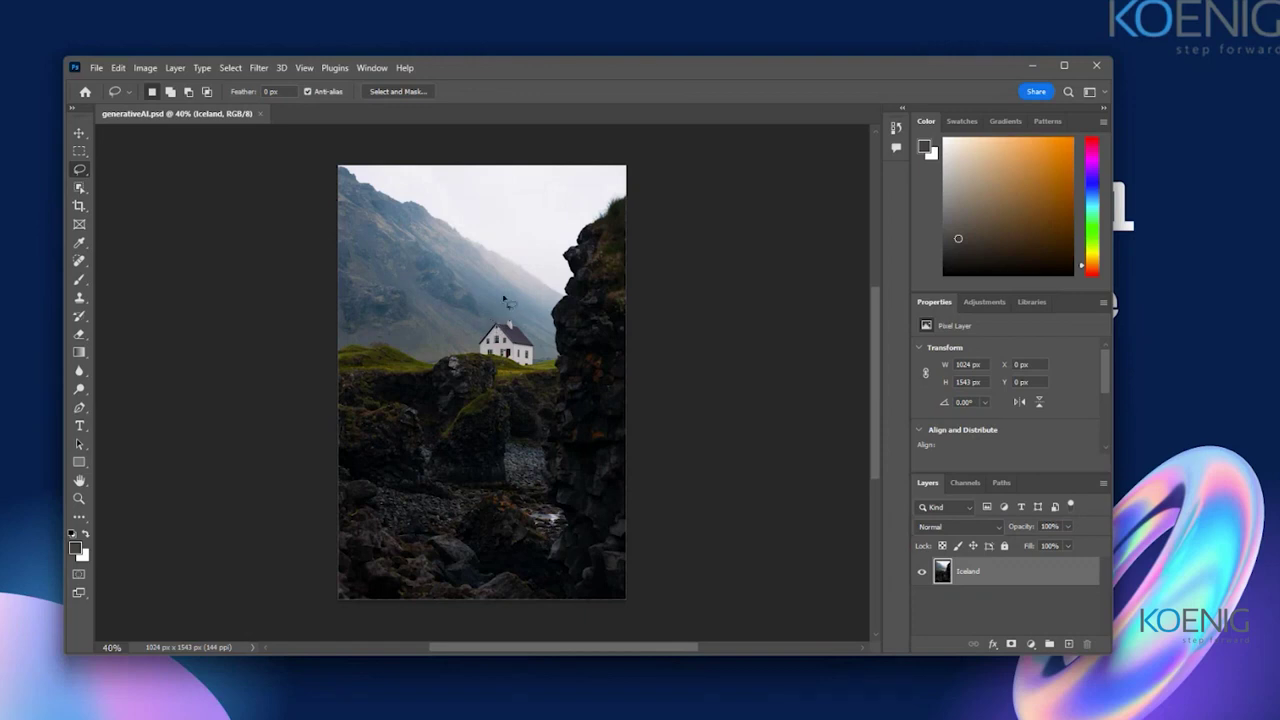
pyautogui.moveTo(480, 297); pyautogui.dragTo(426, 302)
pyautogui.hotkey('ctrl', 'd')
pyautogui.moveTo(497, 245)
pyautogui.mouseDown()
pyautogui.moveTo(402, 269)
pyautogui.moveTo(387, 321)
pyautogui.moveTo(429, 403)
pyautogui.moveTo(496, 418)
pyautogui.moveTo(478, 248)
pyautogui.mouseUp()
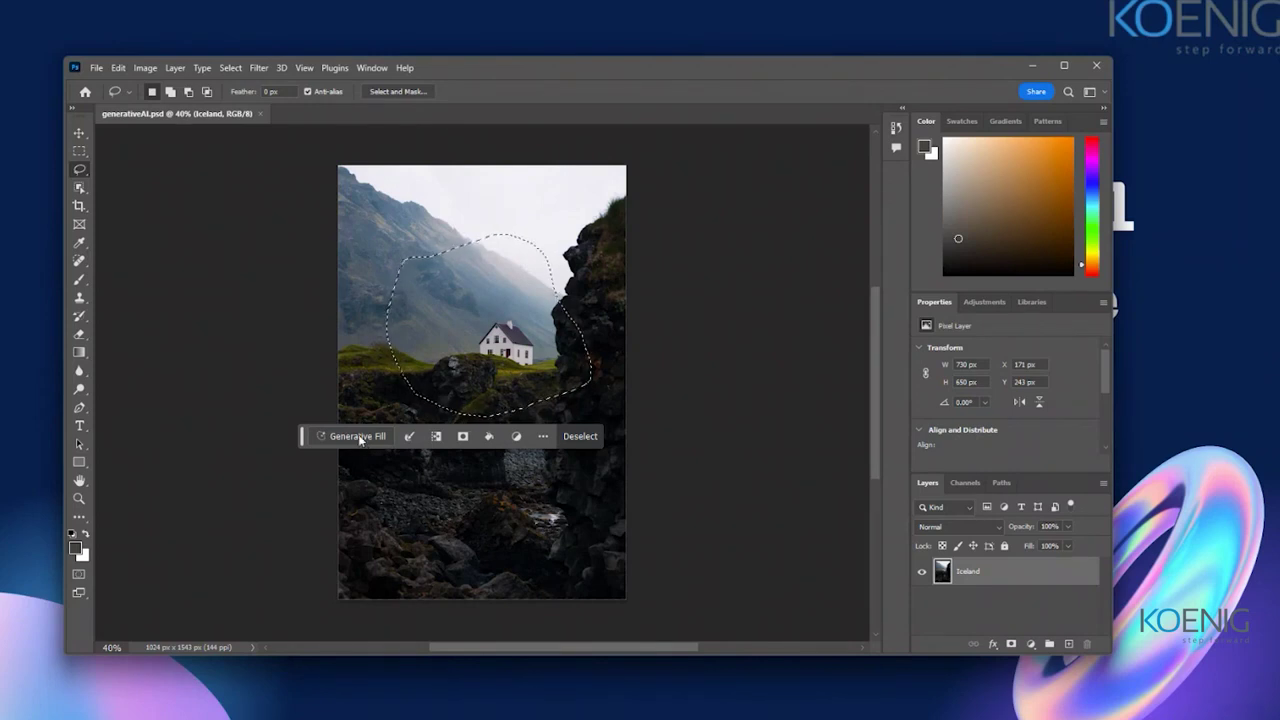
# Step: Run Generative Fill on the selected house area with the prompt "Big house with lights on"
pyautogui.click(358, 436)
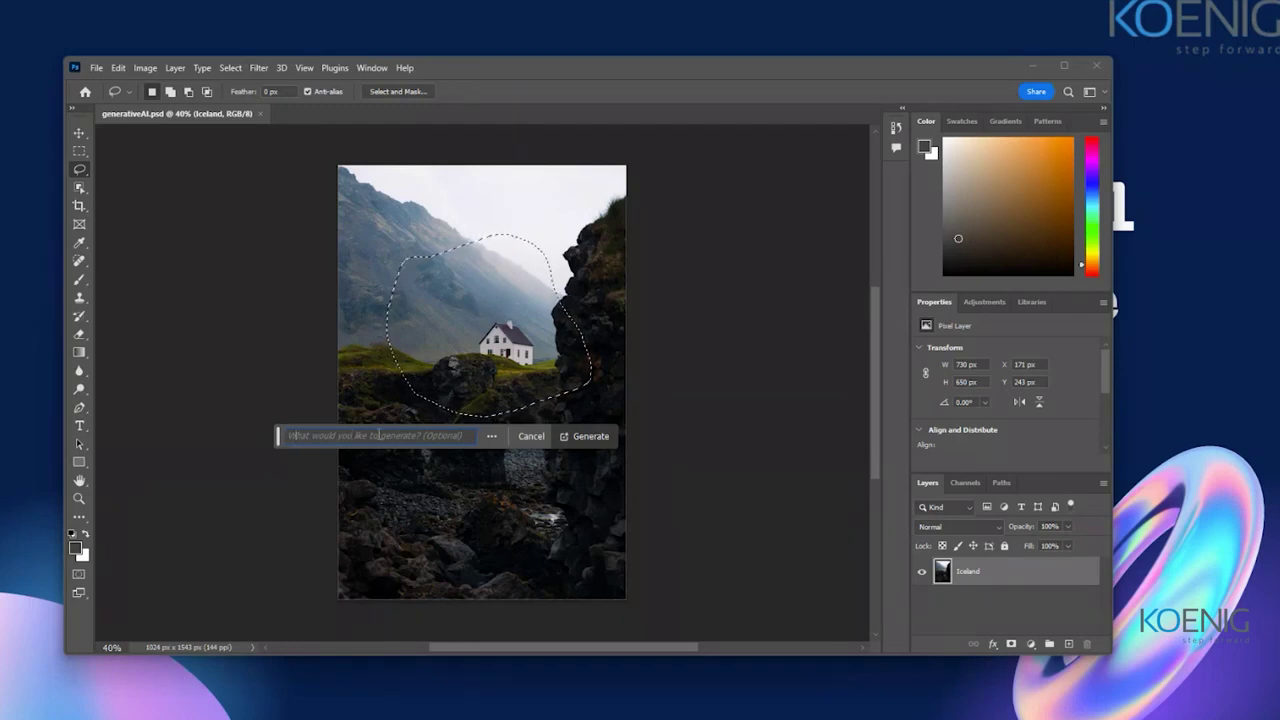
pyautogui.write('Big ')
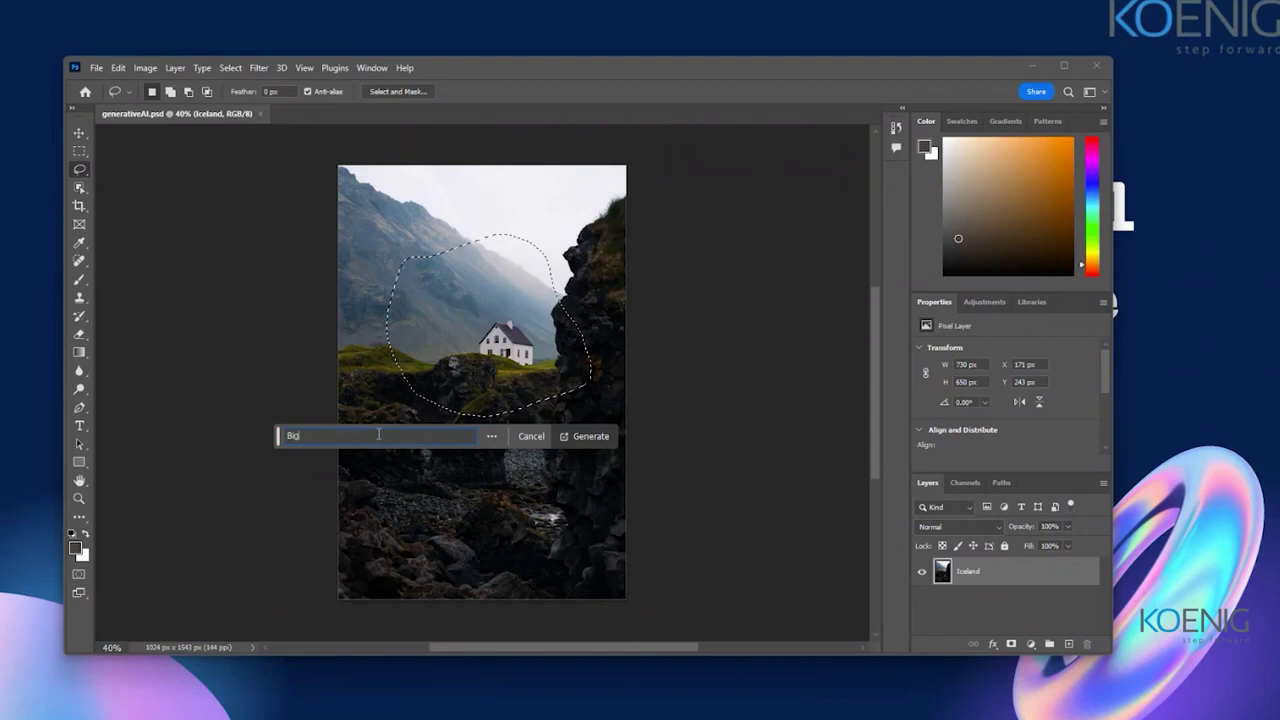
pyautogui.write('house')
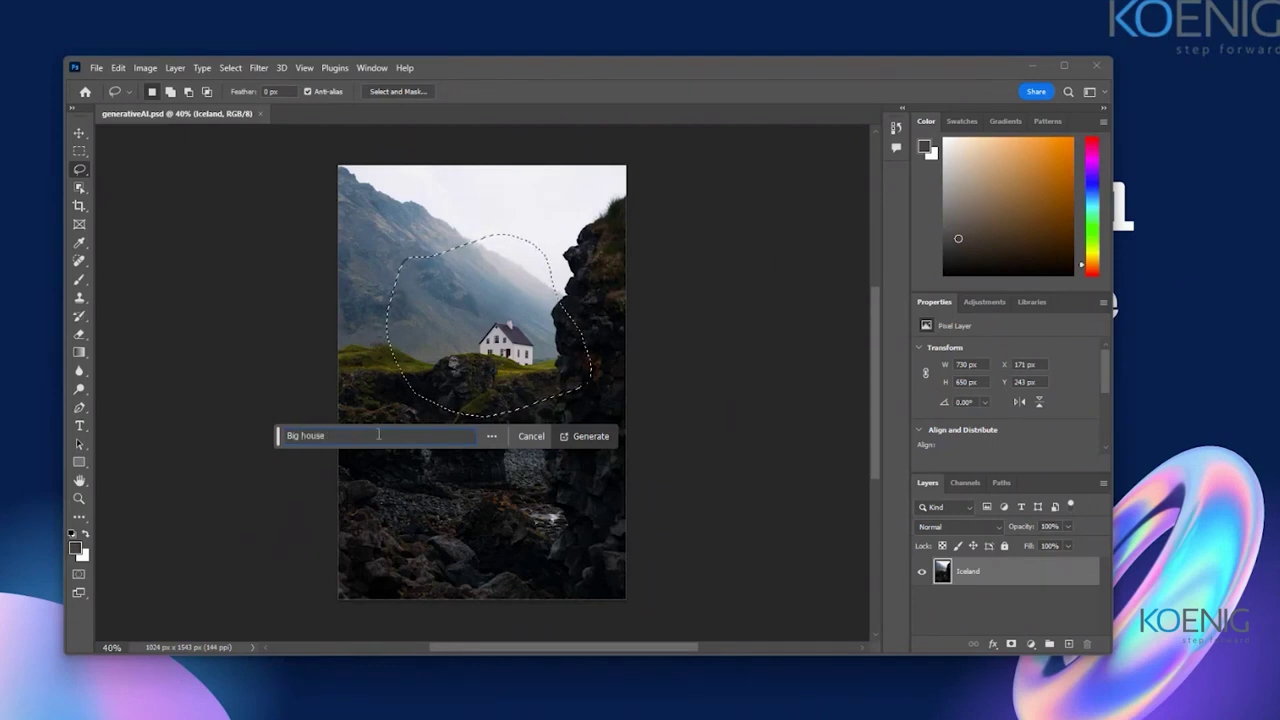
pyautogui.write(' with lights on')
pyautogui.click(586, 436)
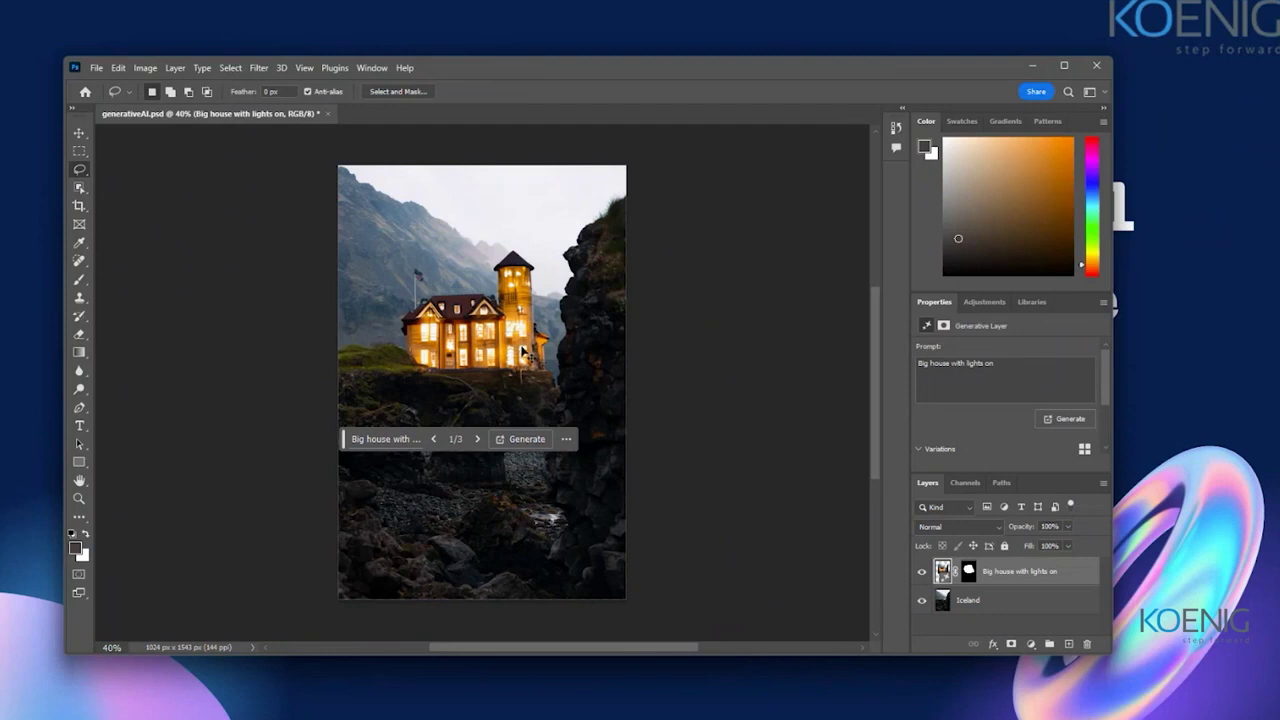
# Step: View the feedback form for rating the generated house and close it without submitting anything
pyautogui.hscroll(-1, 528, 356)
pyautogui.hscroll(-1, 490, 350)
pyautogui.hscroll(2, 432, 432)
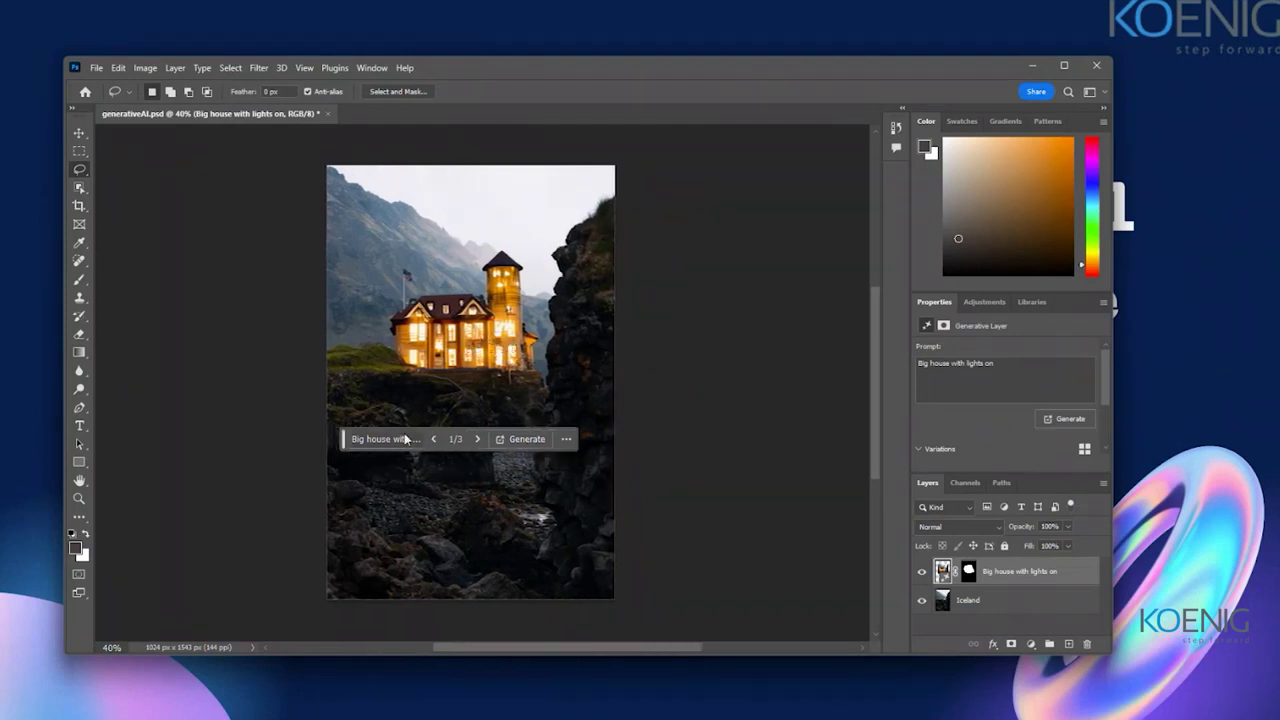
pyautogui.click(565, 440)
pyautogui.click(688, 454)
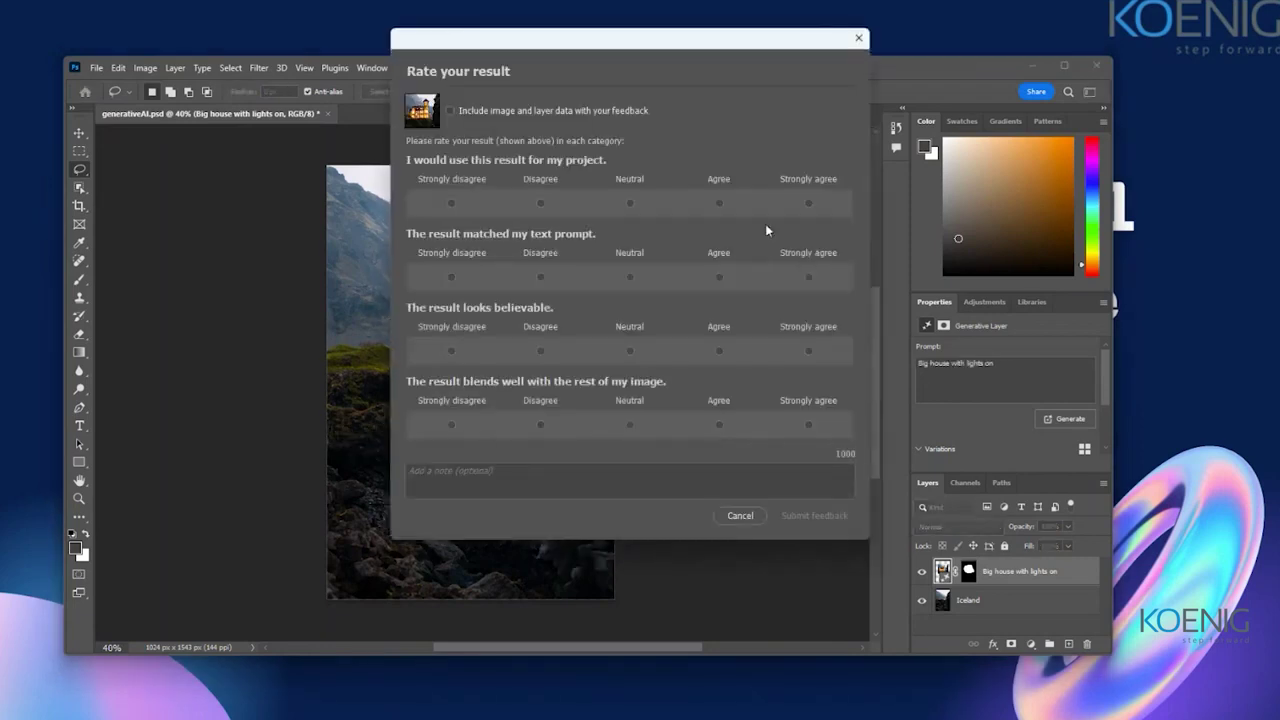
pyautogui.click(737, 515)
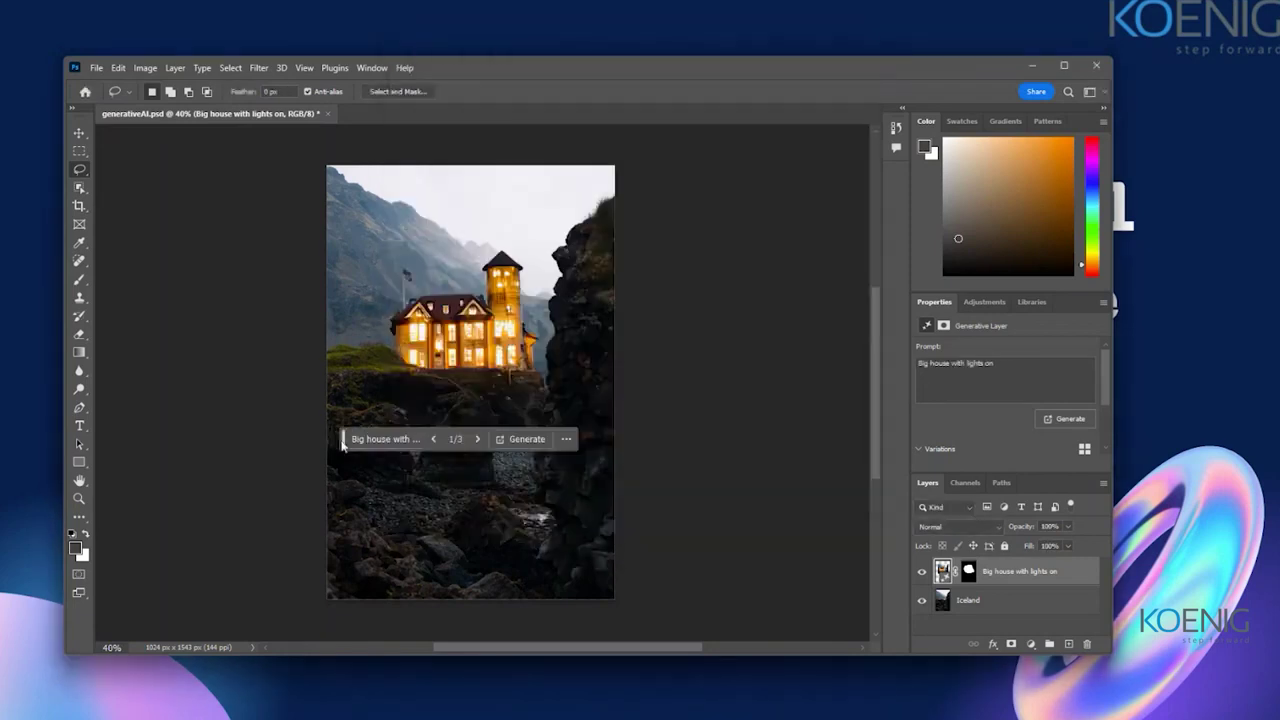
# Step: Move the contextual task bar off the image and widen the column holding the properties and layers
pyautogui.moveTo(343, 446); pyautogui.dragTo(630, 168)
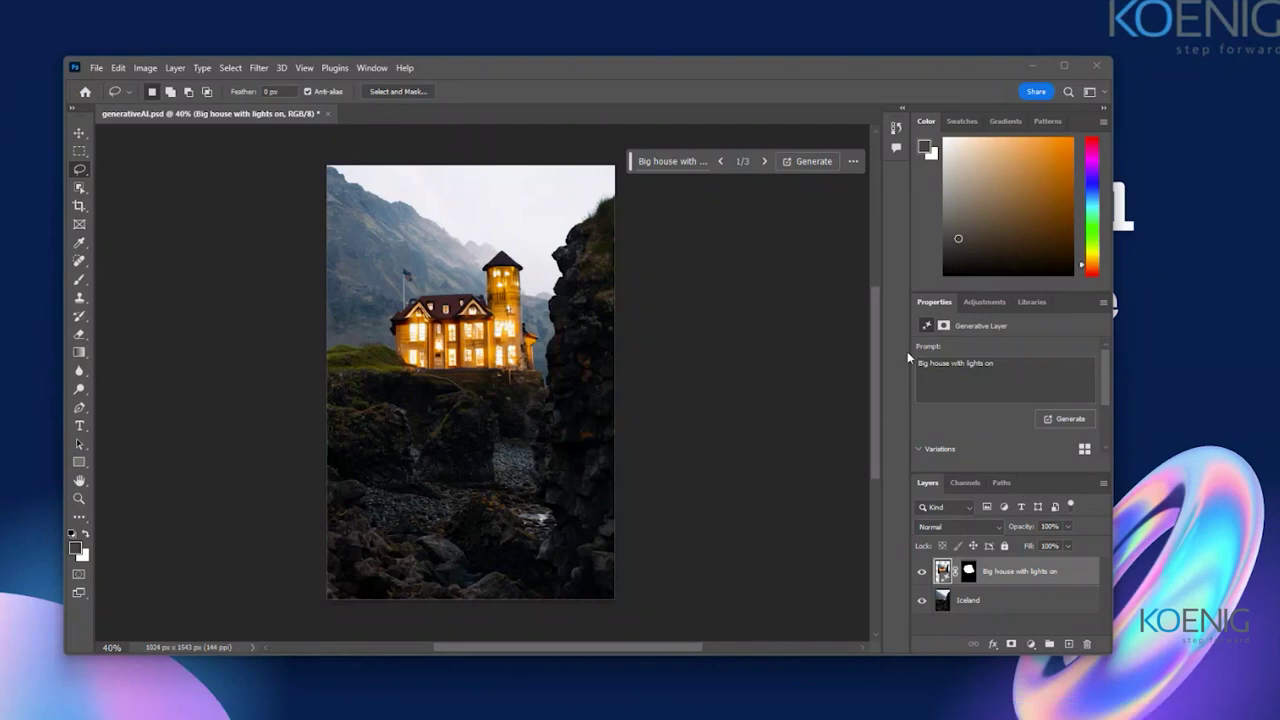
pyautogui.moveTo(907, 351); pyautogui.dragTo(855, 351)
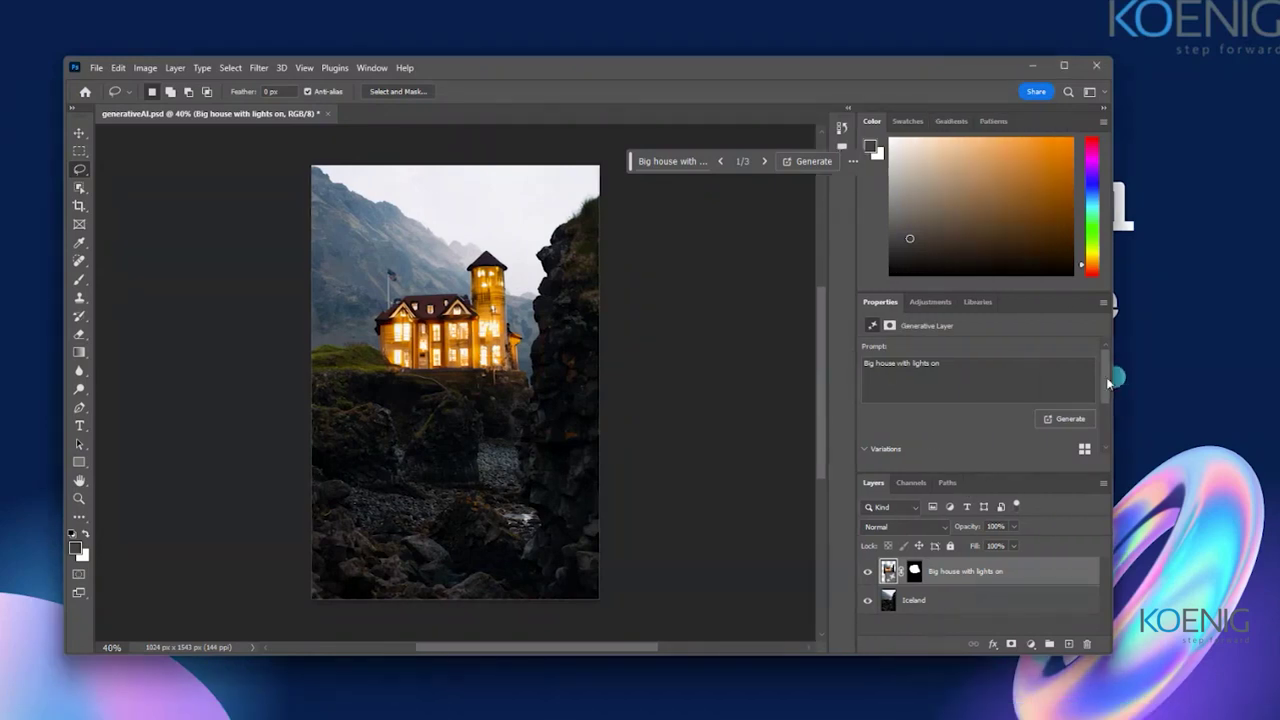
# Step: Compare the three generated house variations and keep the first one, the large house with the tower
pyautogui.moveTo(1108, 381); pyautogui.dragTo(1108, 420)
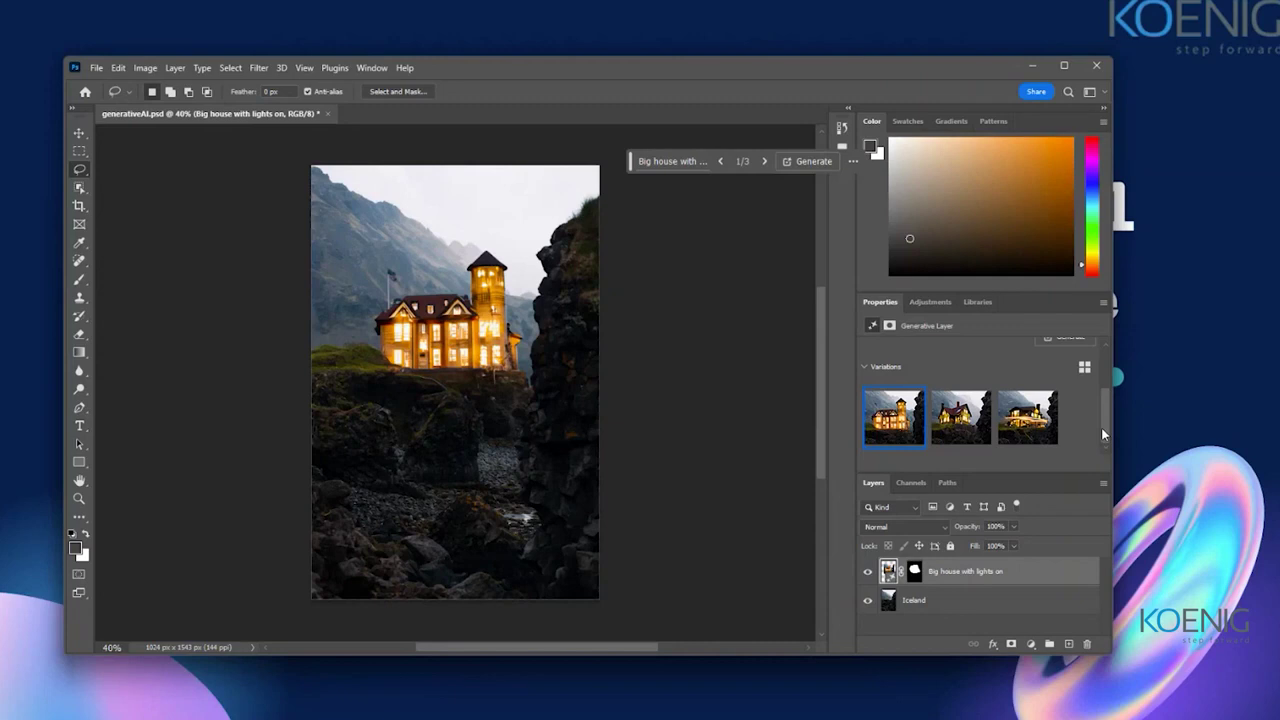
pyautogui.click(952, 428)
pyautogui.click(1030, 416)
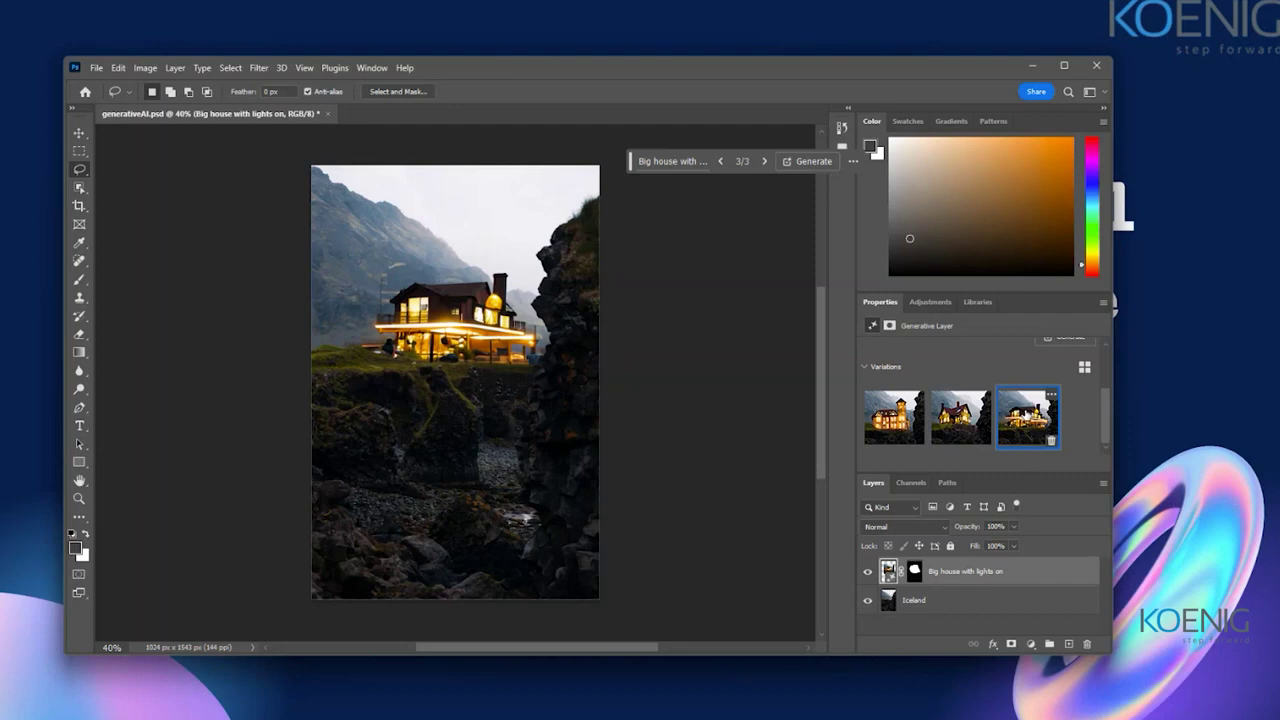
pyautogui.click(960, 416)
pyautogui.click(895, 416)
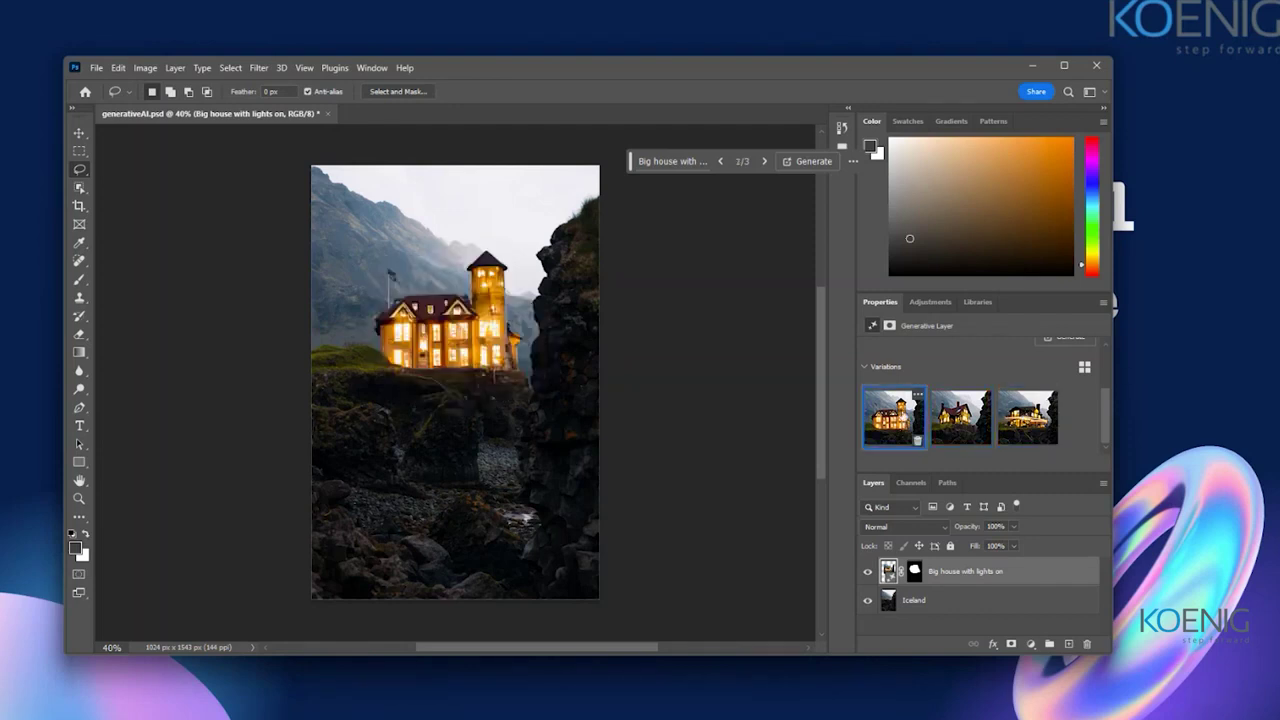
pyautogui.click(948, 418)
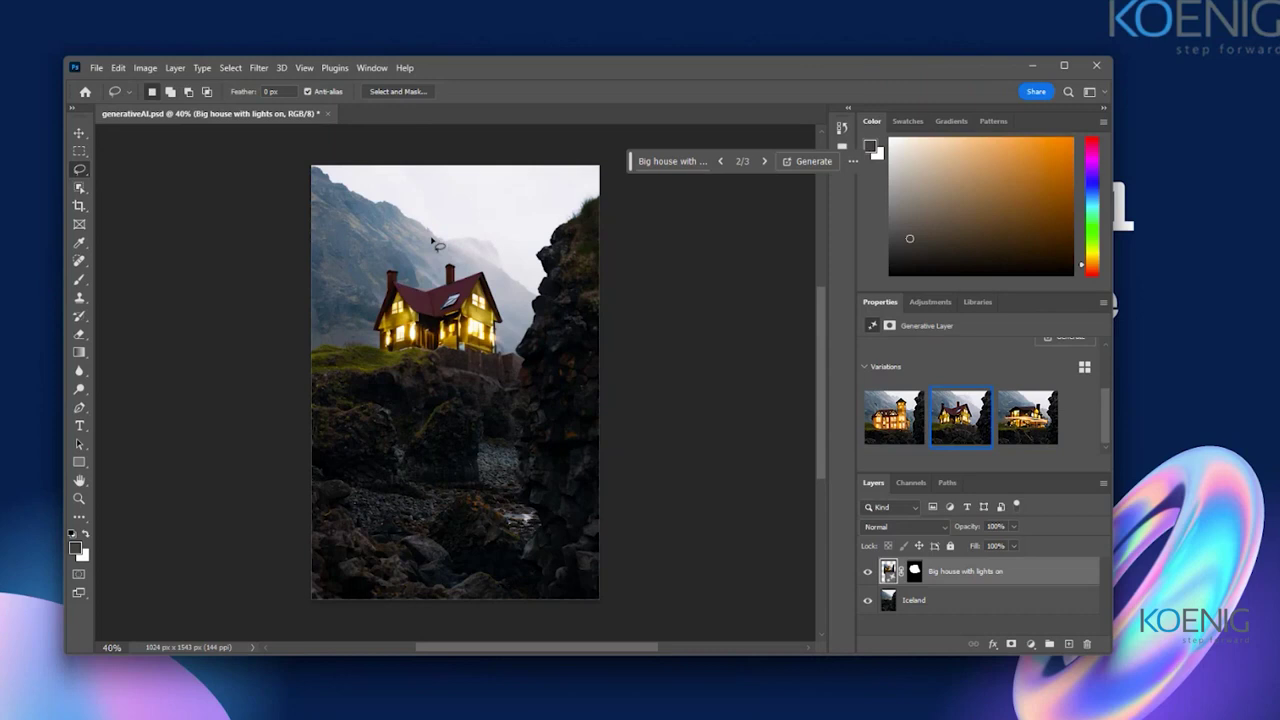
pyautogui.moveTo(897, 416)
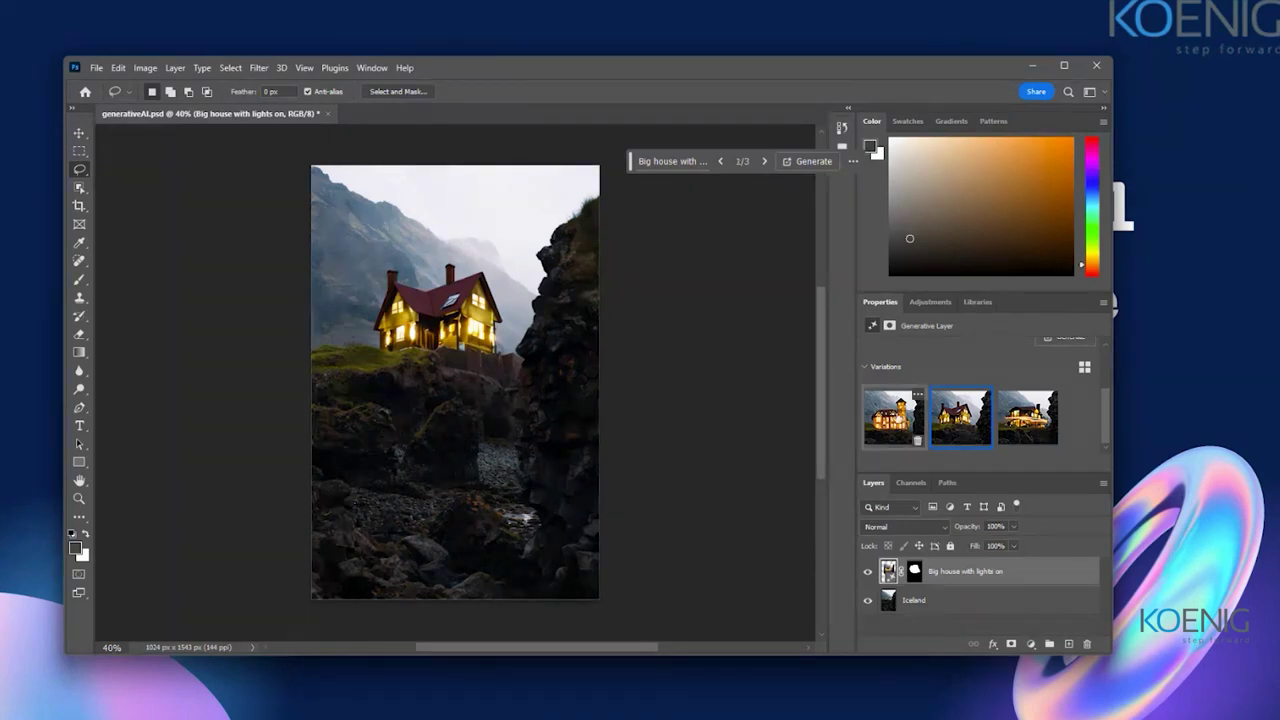
pyautogui.click(895, 416)
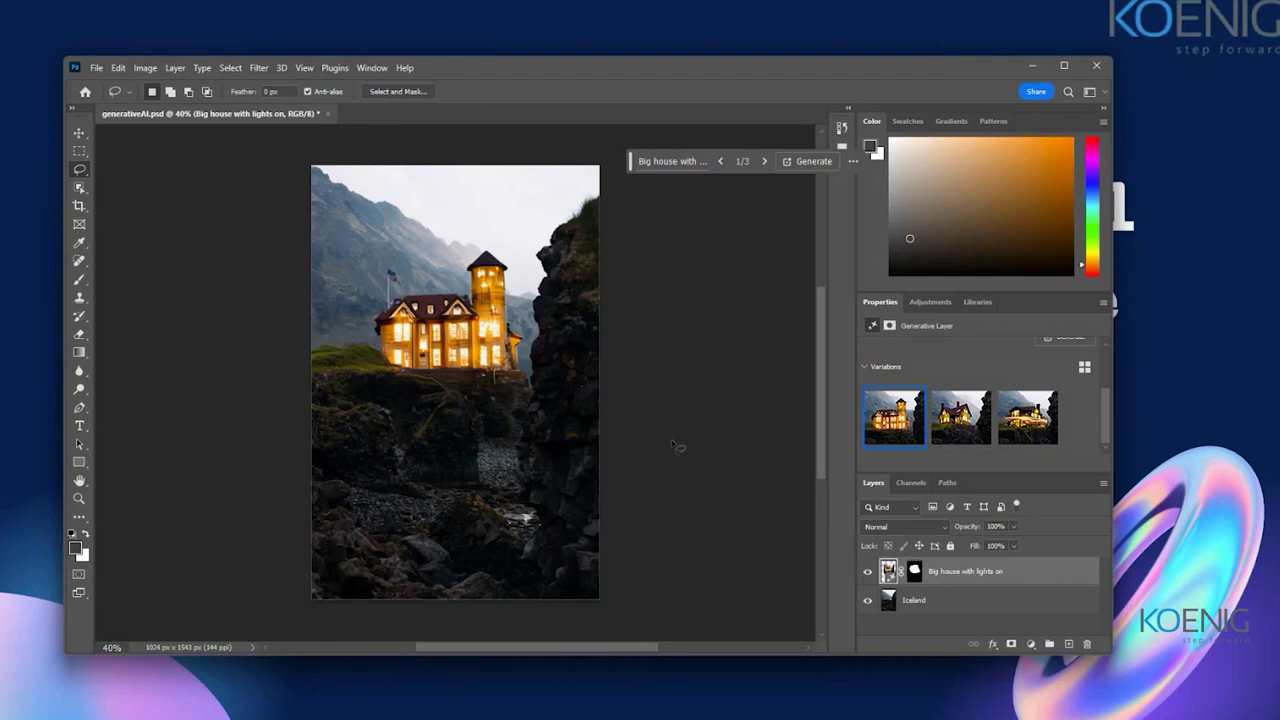
pyautogui.scroll(2, 945, 378)
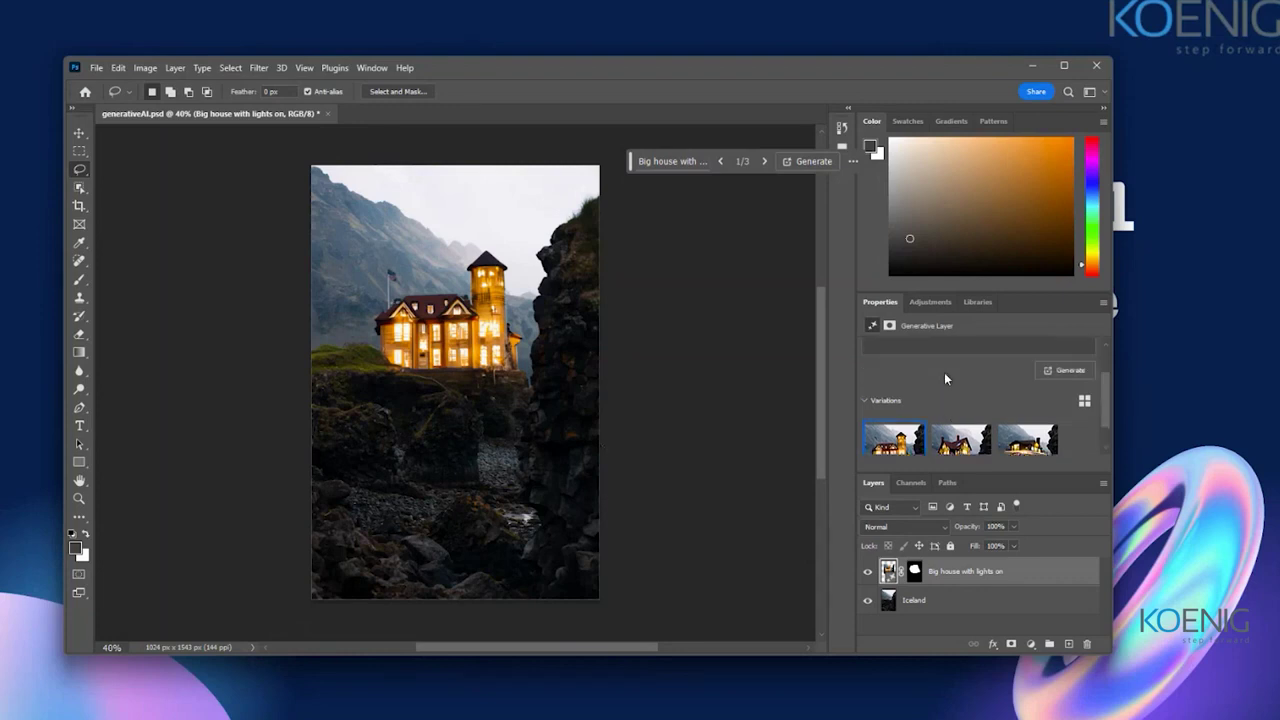
pyautogui.click(885, 400)
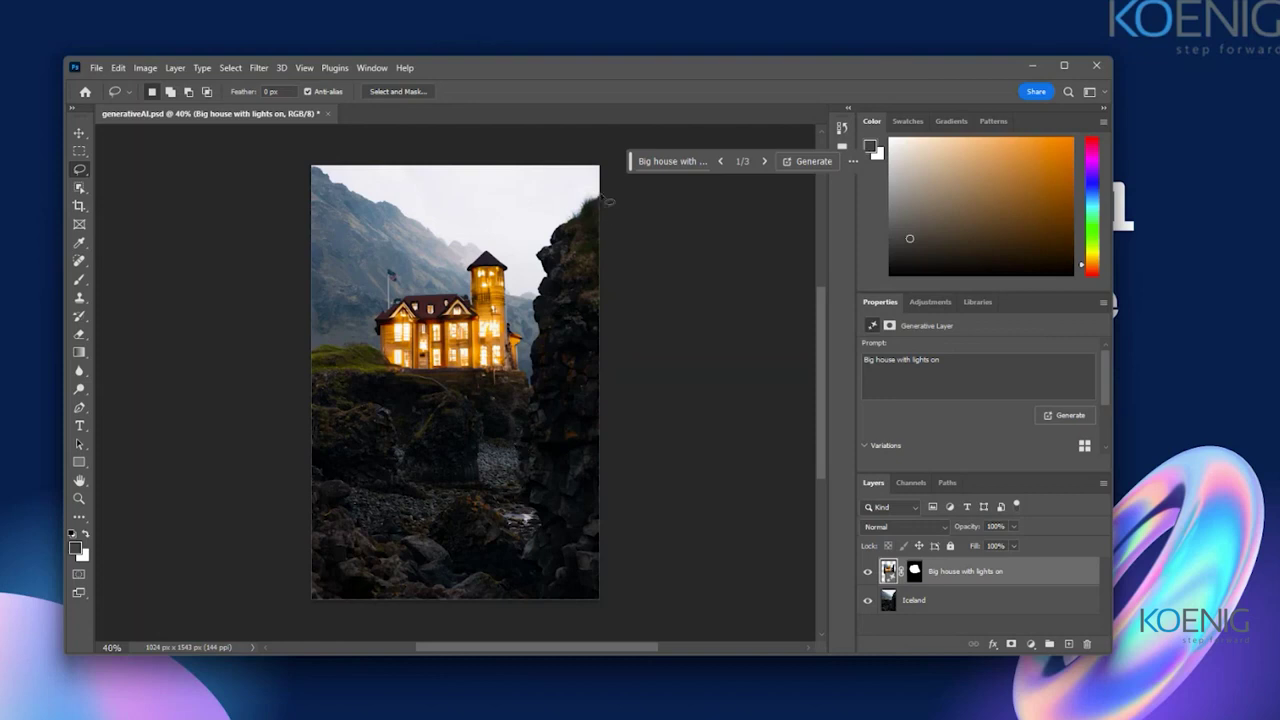
# Step: Lasso the dark cliff along the image's right edge and run Generative Fill on it with the prompt "waterfall from the cliff"
pyautogui.moveTo(606, 194)
pyautogui.mouseDown()
pyautogui.moveTo(558, 205)
pyautogui.moveTo(513, 320)
pyautogui.moveTo(488, 486)
pyautogui.moveTo(507, 535)
pyautogui.moveTo(488, 572)
pyautogui.mouseUp()
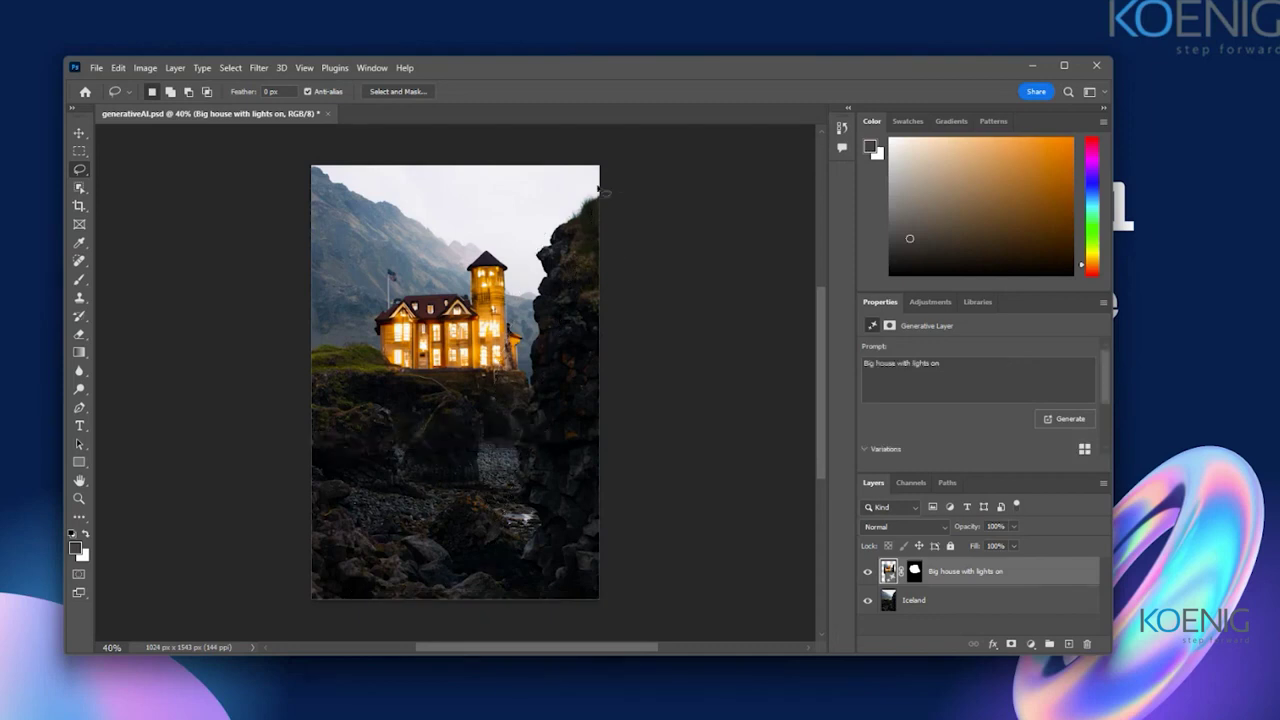
pyautogui.moveTo(598, 188)
pyautogui.mouseDown()
pyautogui.moveTo(574, 196)
pyautogui.moveTo(524, 390)
pyautogui.moveTo(505, 555)
pyautogui.moveTo(545, 602)
pyautogui.moveTo(662, 168)
pyautogui.moveTo(663, 296)
pyautogui.mouseUp()
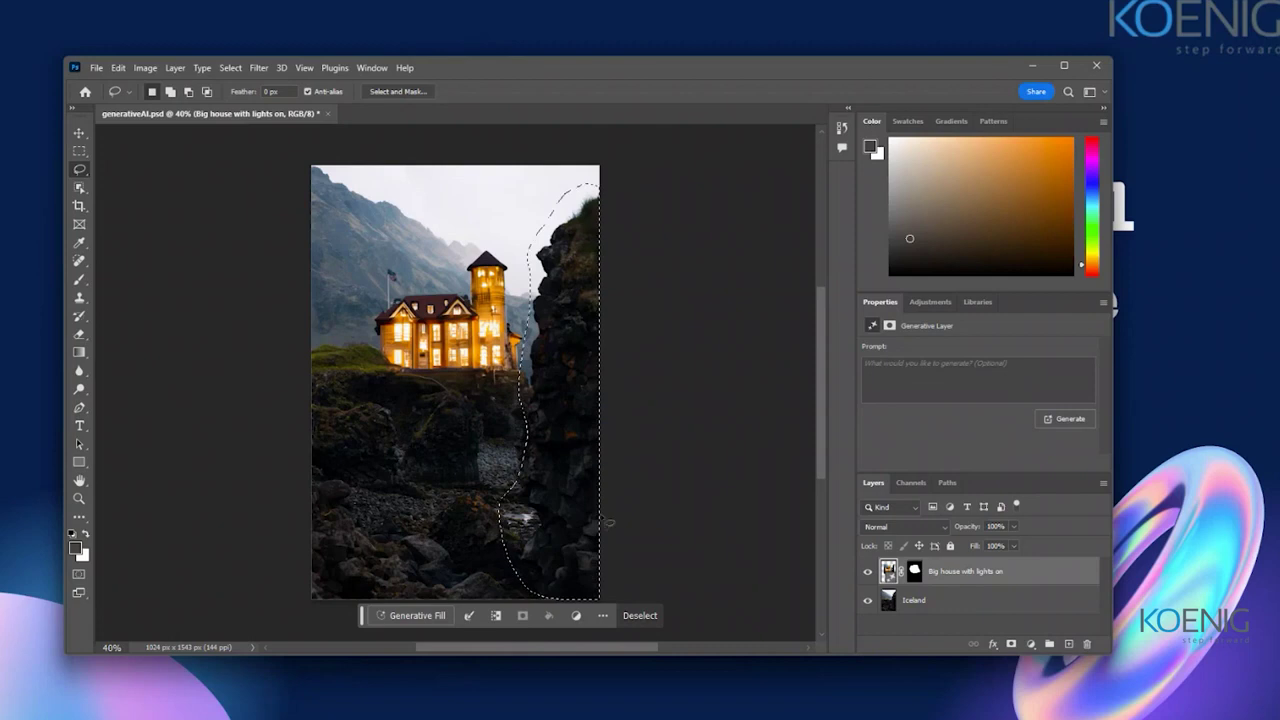
pyautogui.click(420, 616)
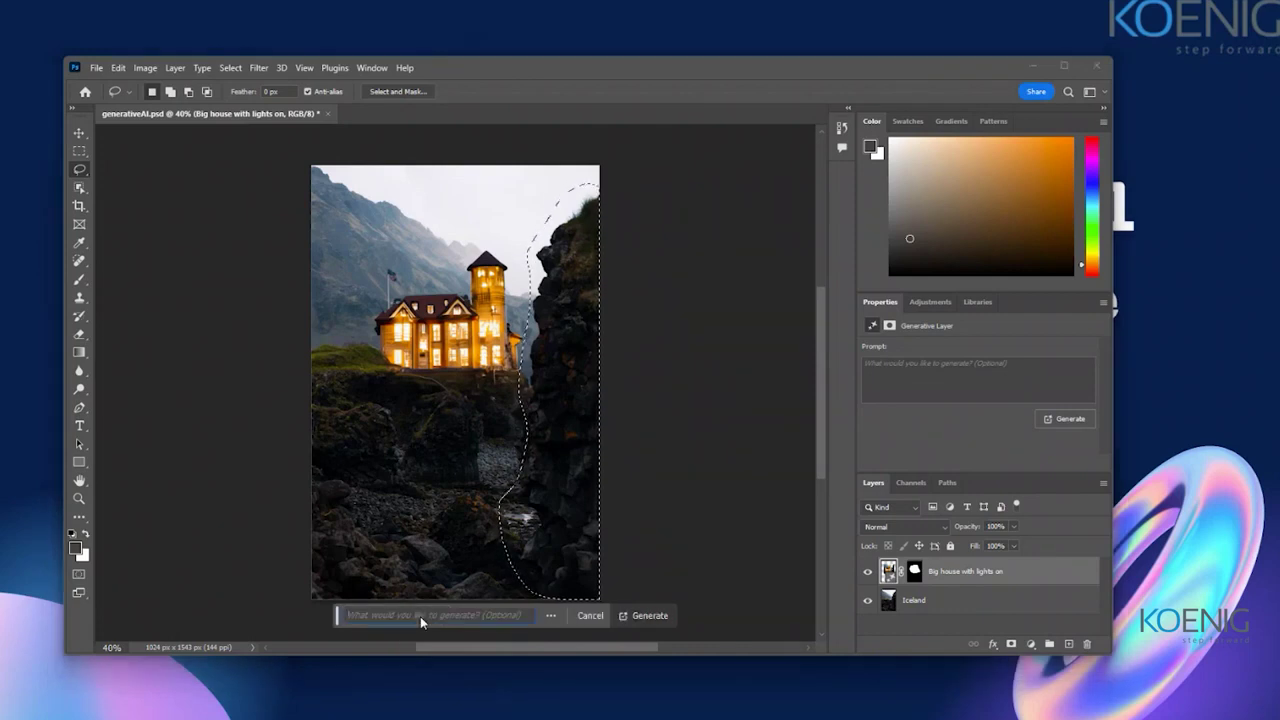
pyautogui.write('waterf')
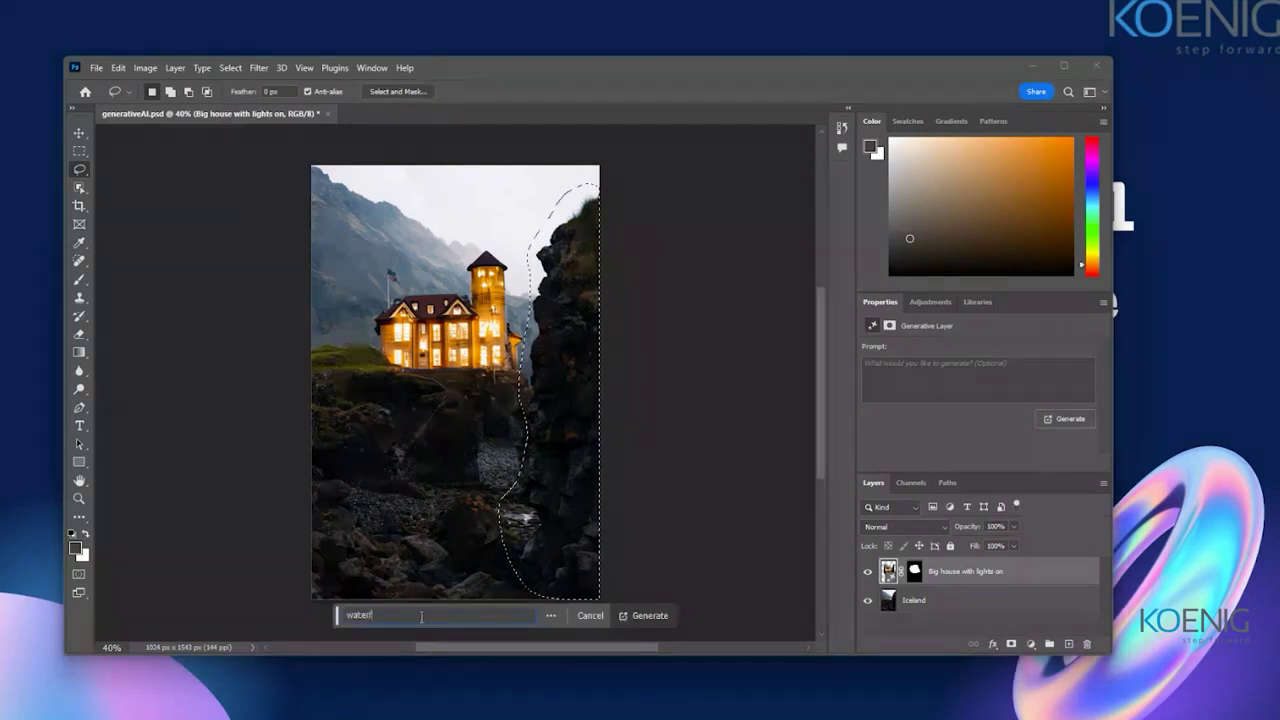
pyautogui.write('all')
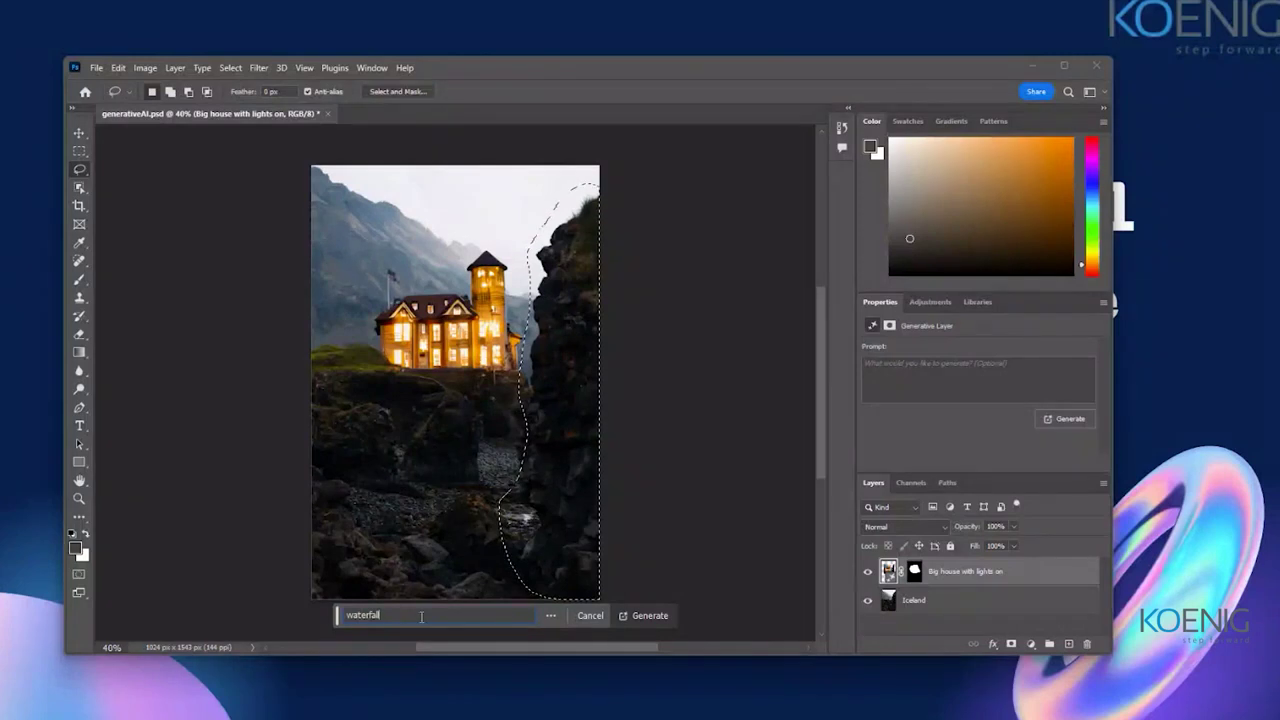
pyautogui.write(' from the cliff')
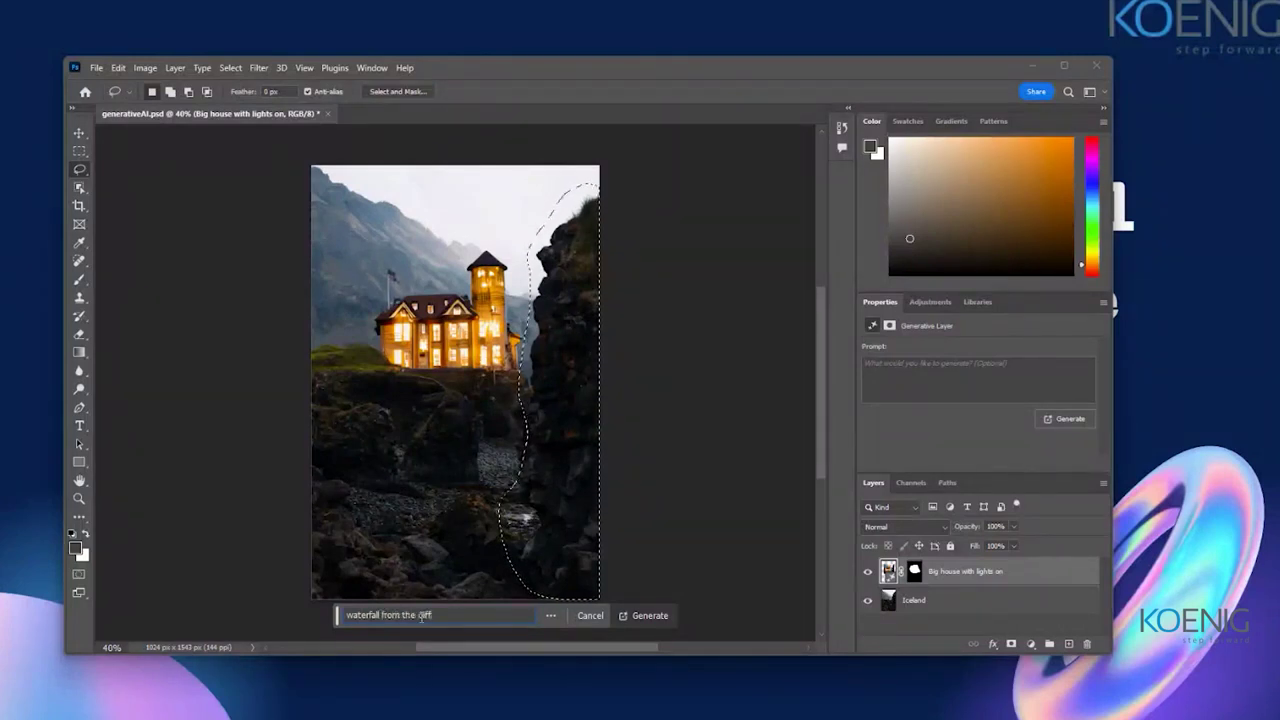
pyautogui.click(648, 615)
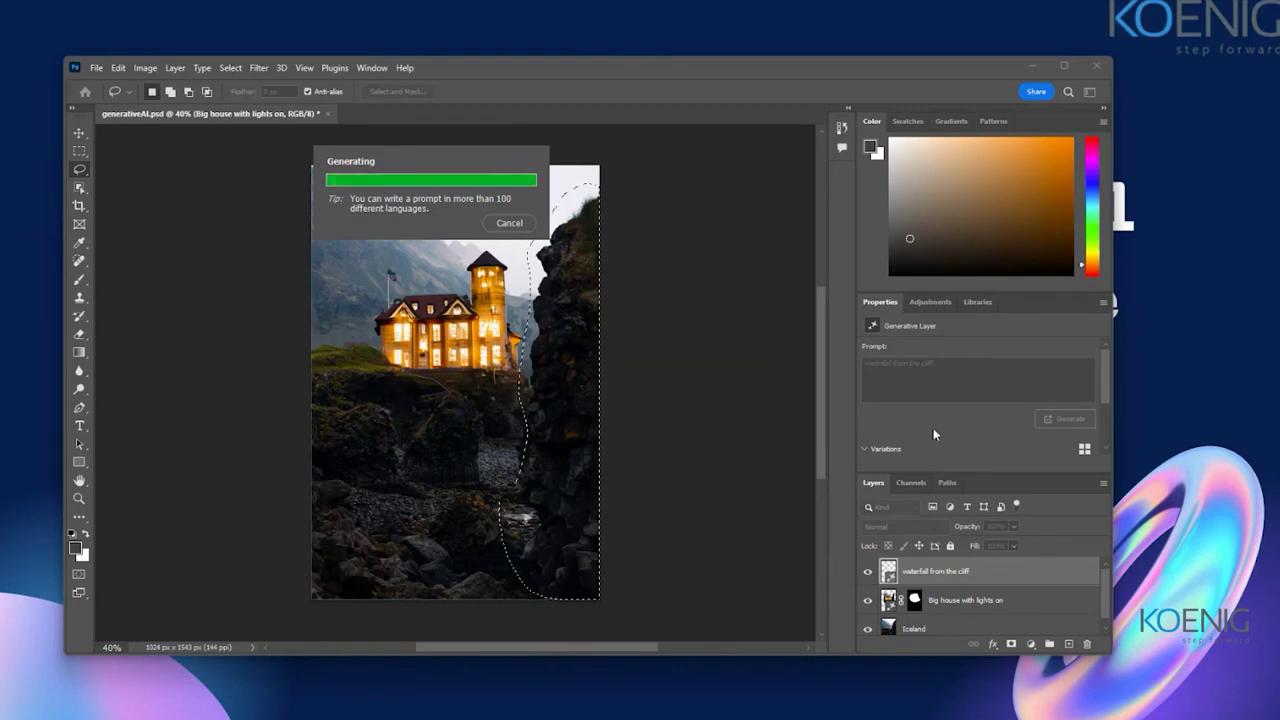
# Step: Choose the third generated variation for the waterfall layer
pyautogui.scroll(-1, 957, 398)
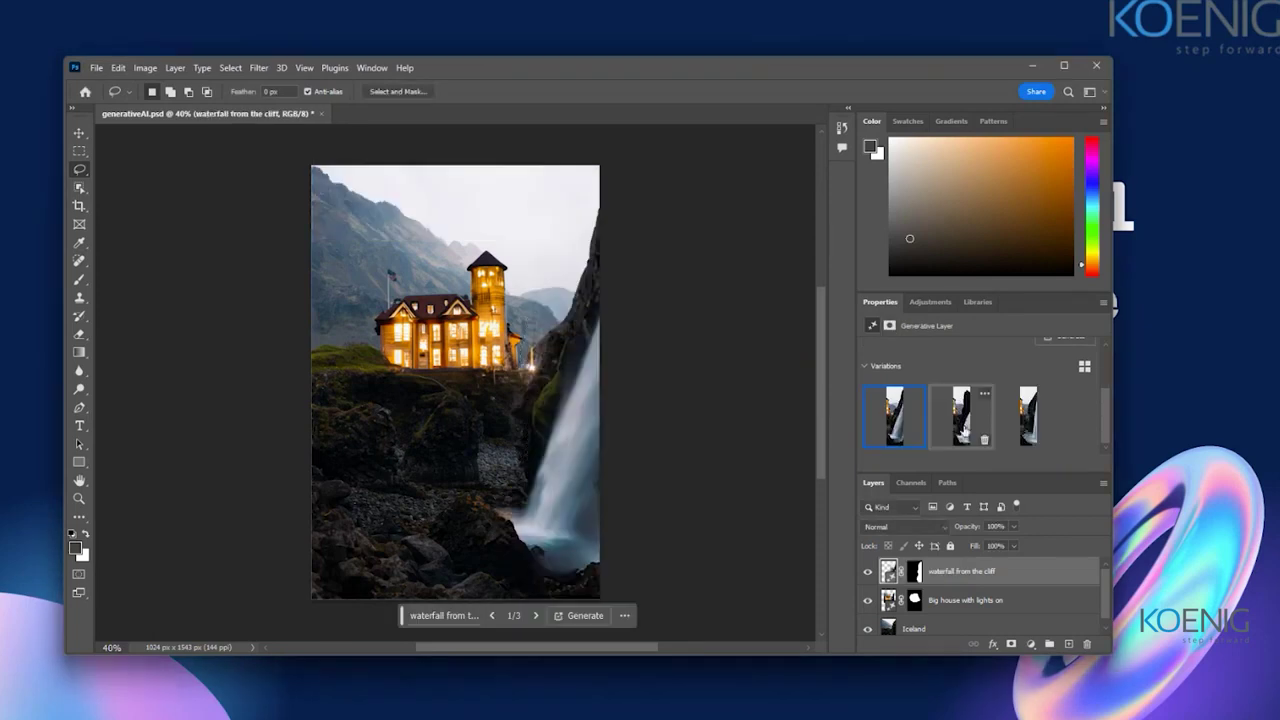
pyautogui.click(1022, 428)
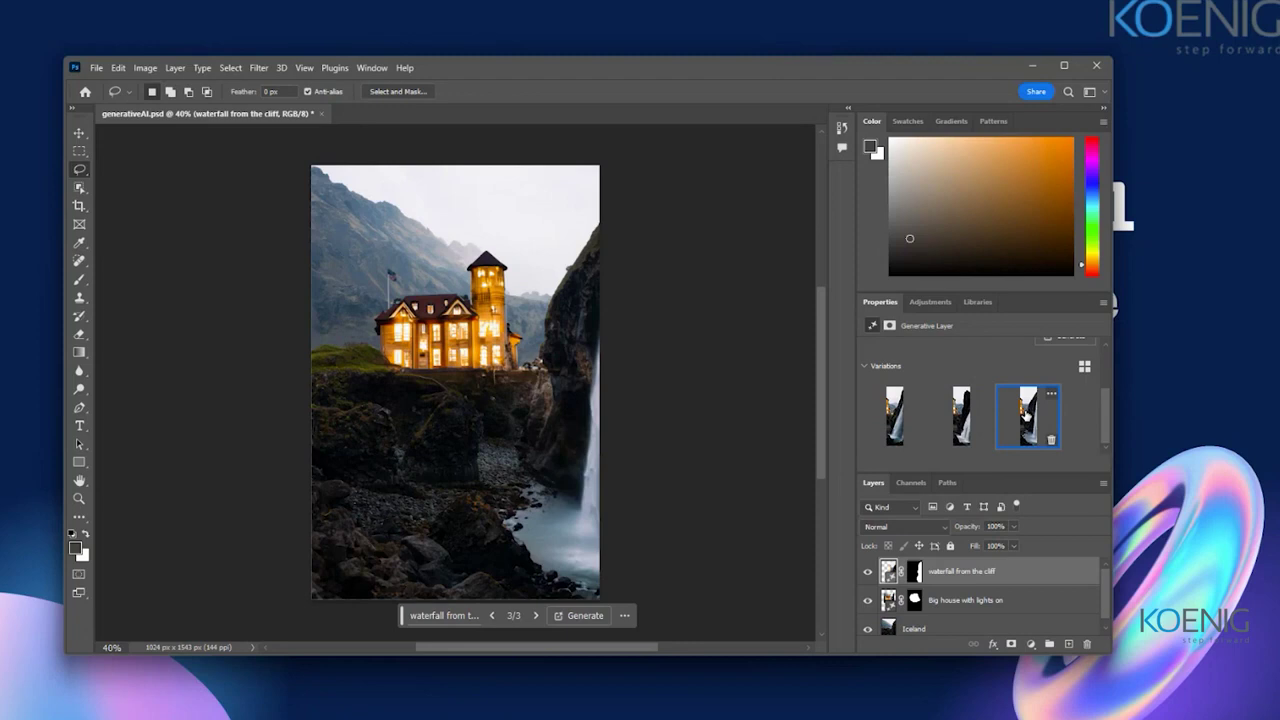
pyautogui.scroll(2, 959, 382)
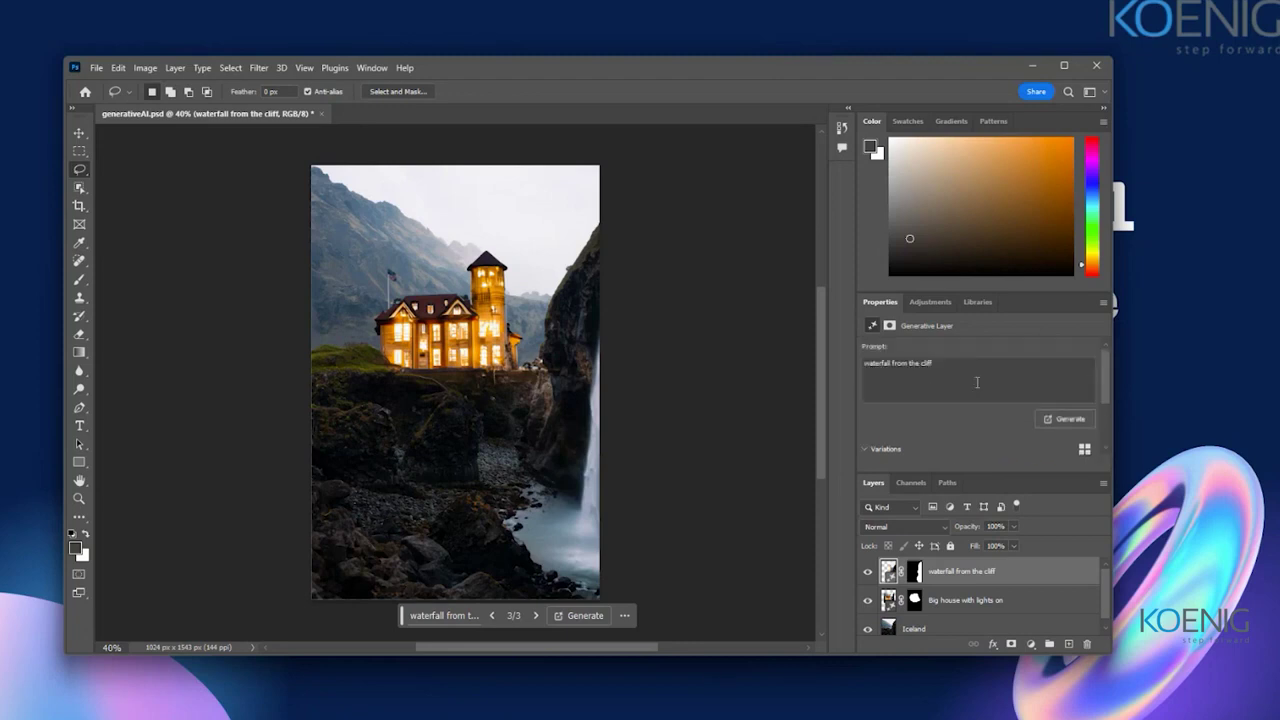
# Step: Generate another set of variations for the waterfall layer with the same prompt, "waterfall from the cliff"
pyautogui.click(1059, 421)
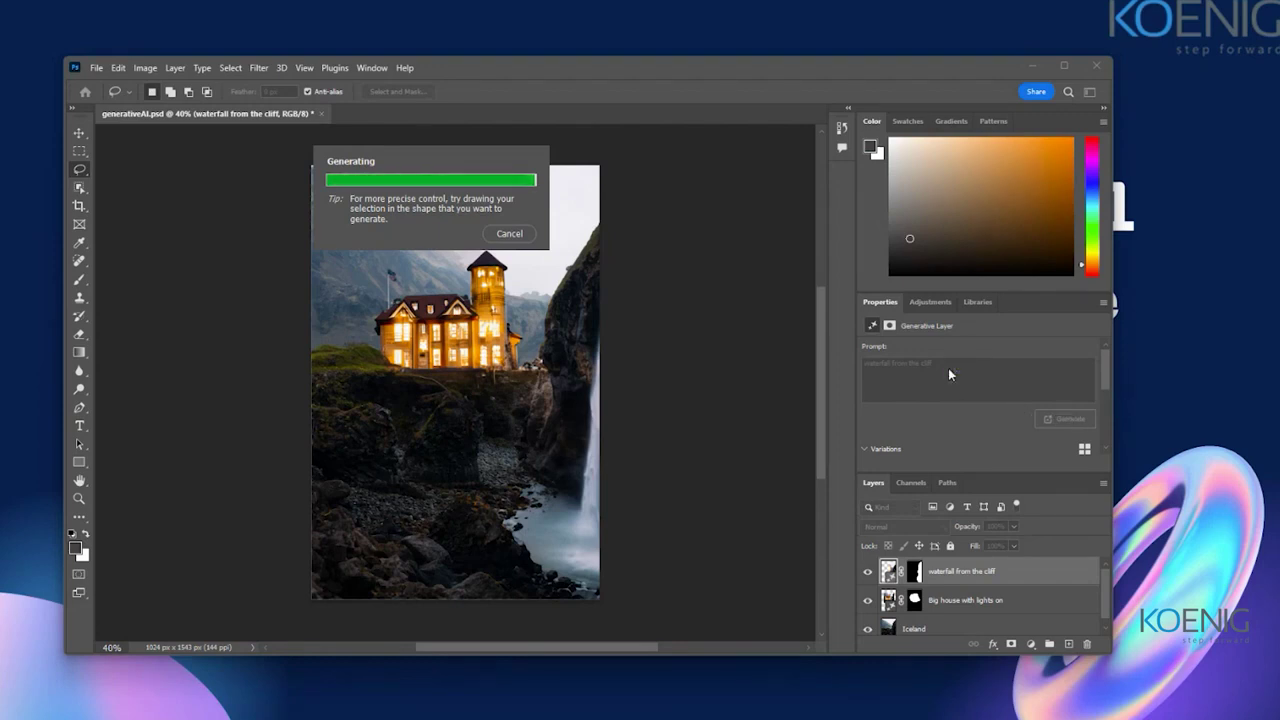
pyautogui.scroll(-2, 918, 412)
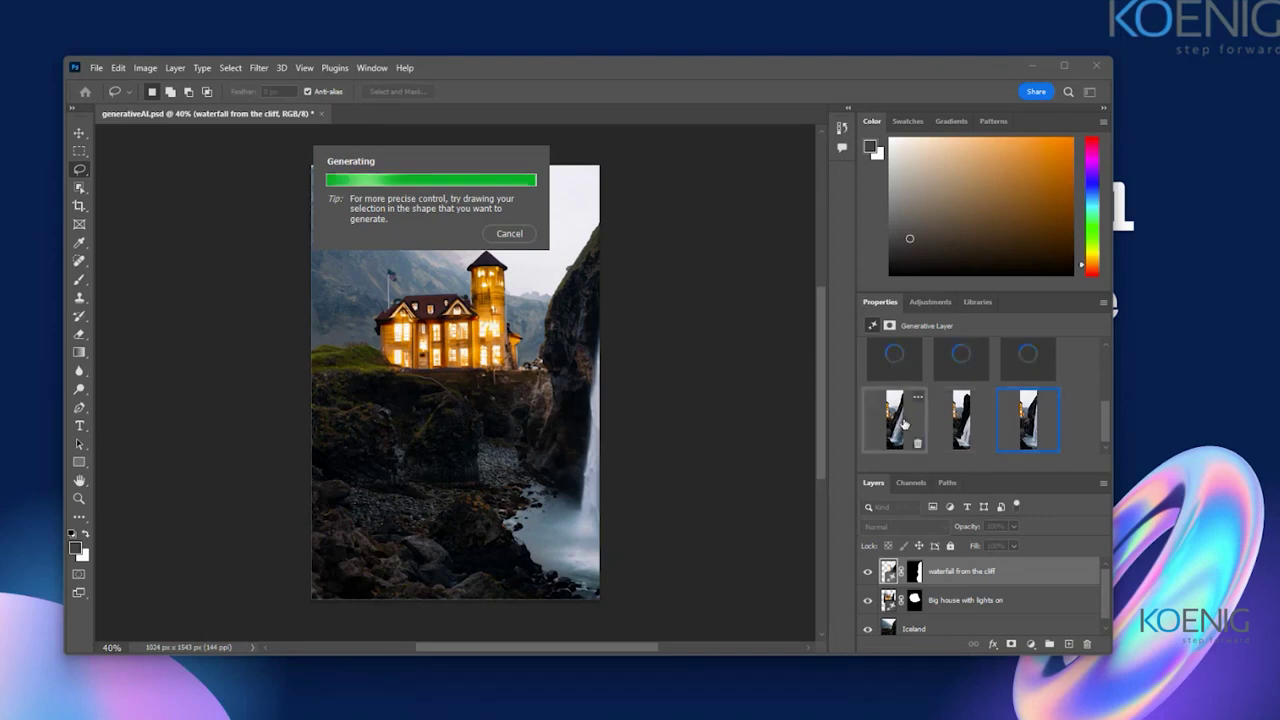
pyautogui.scroll(2, 905, 420)
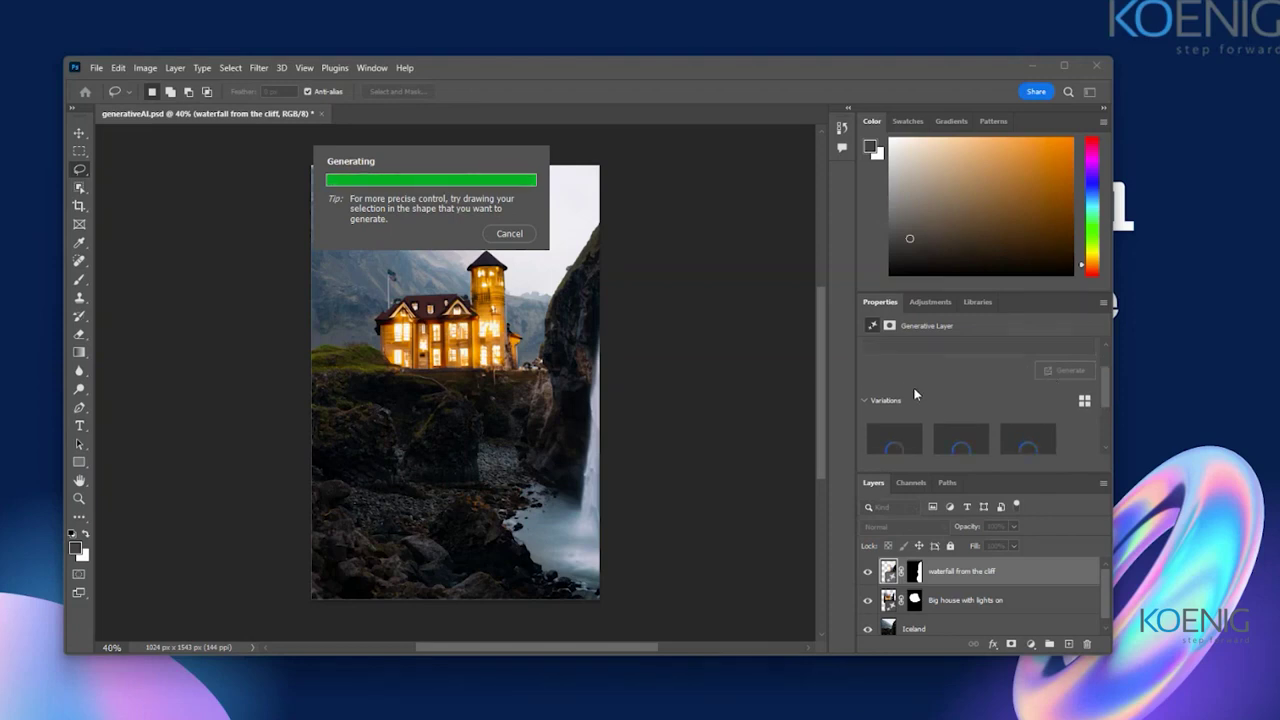
pyautogui.scroll(-1, 915, 395)
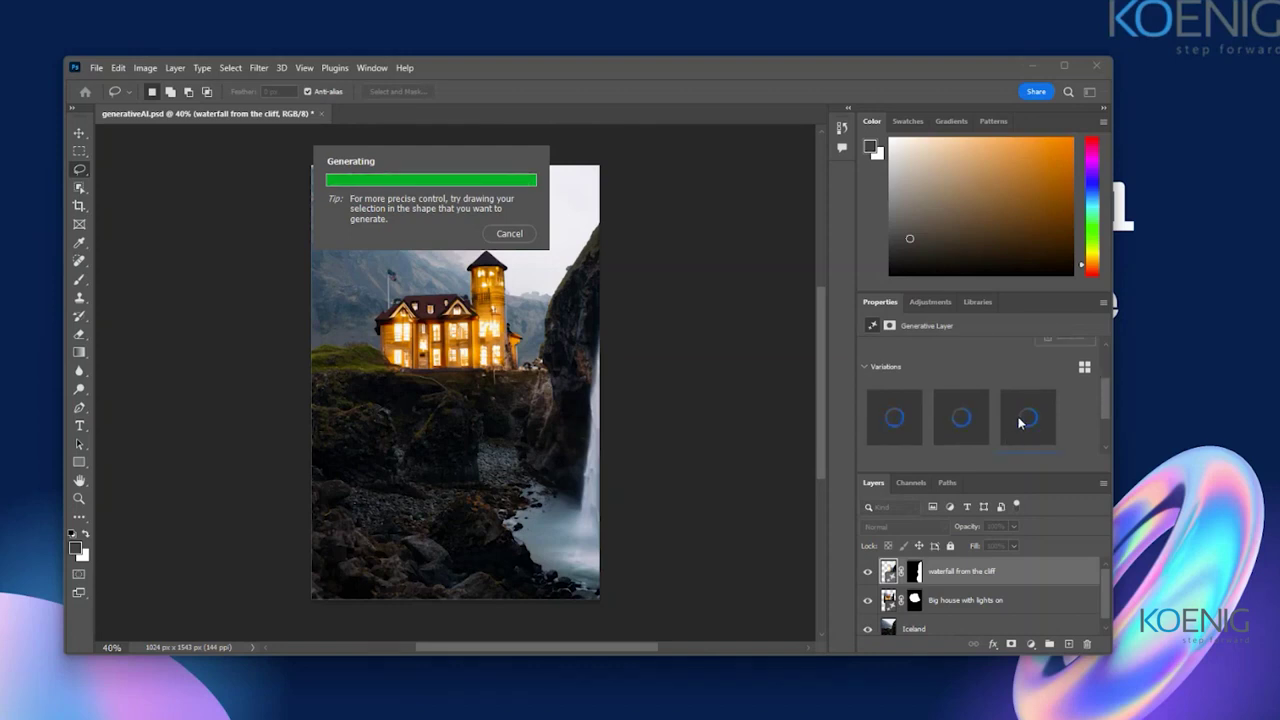
pyautogui.scroll(-1, 990, 370)
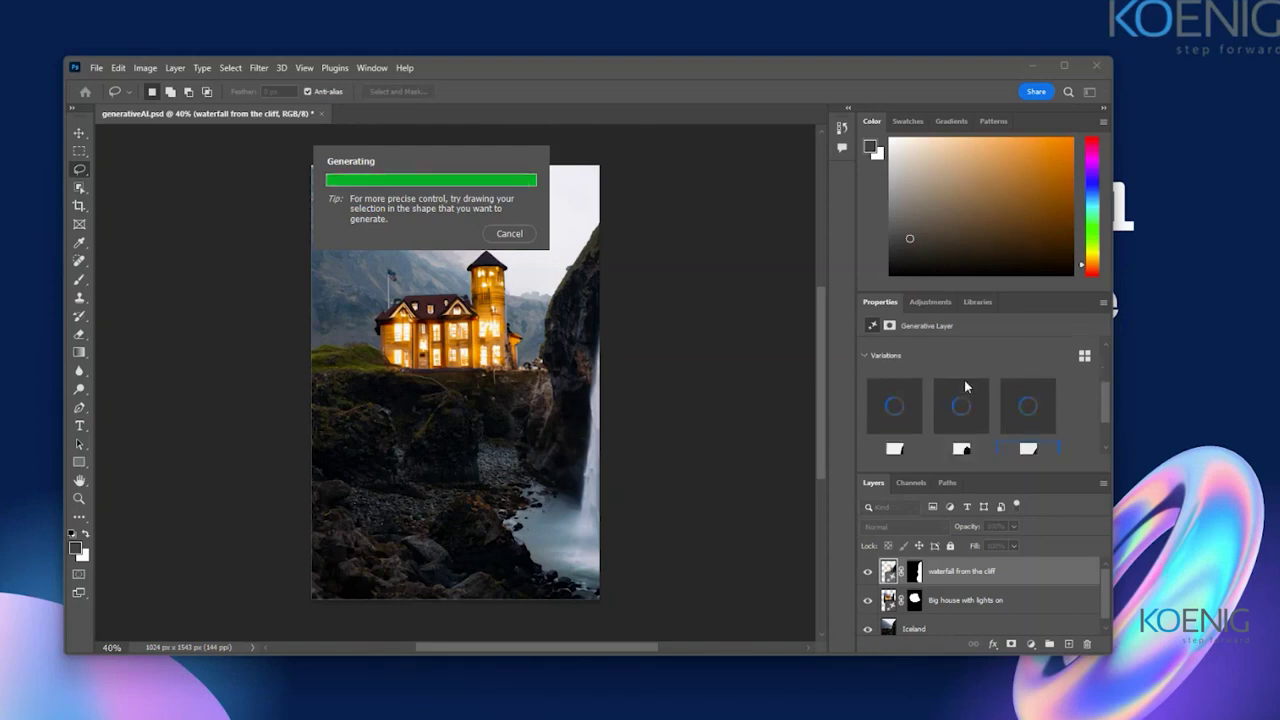
pyautogui.scroll(-1, 965, 385)
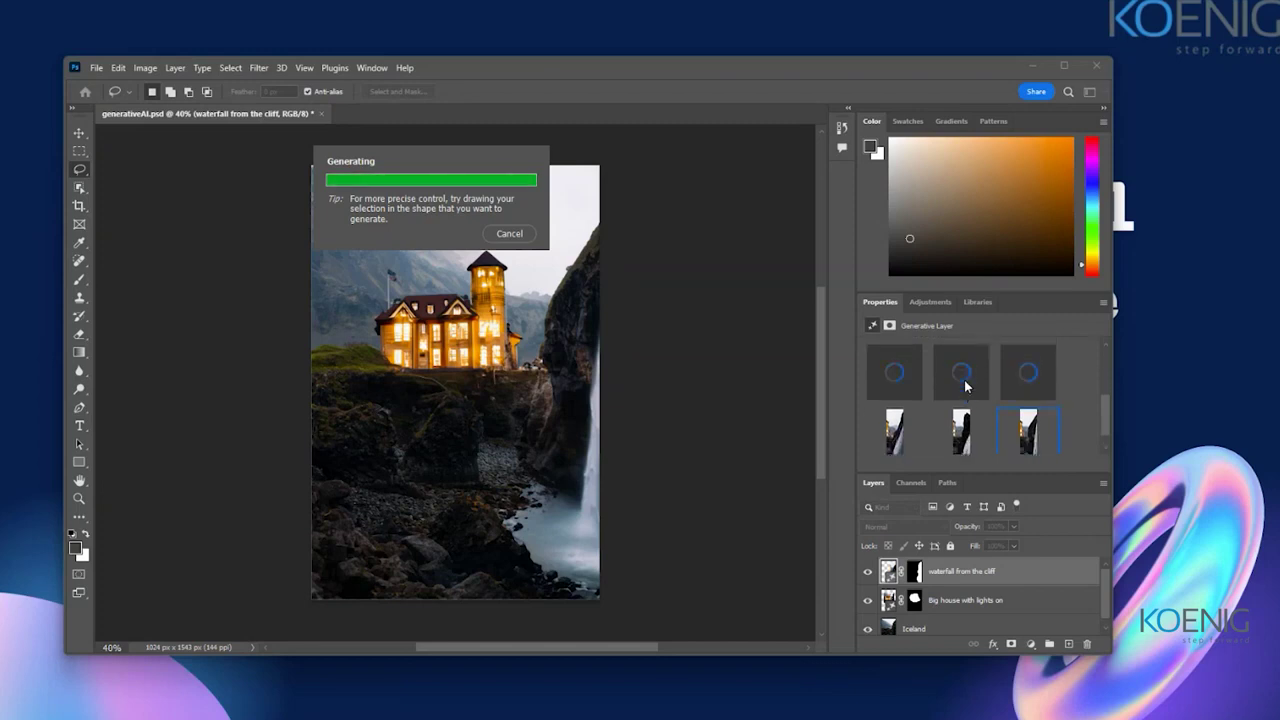
pyautogui.scroll(1, 965, 385)
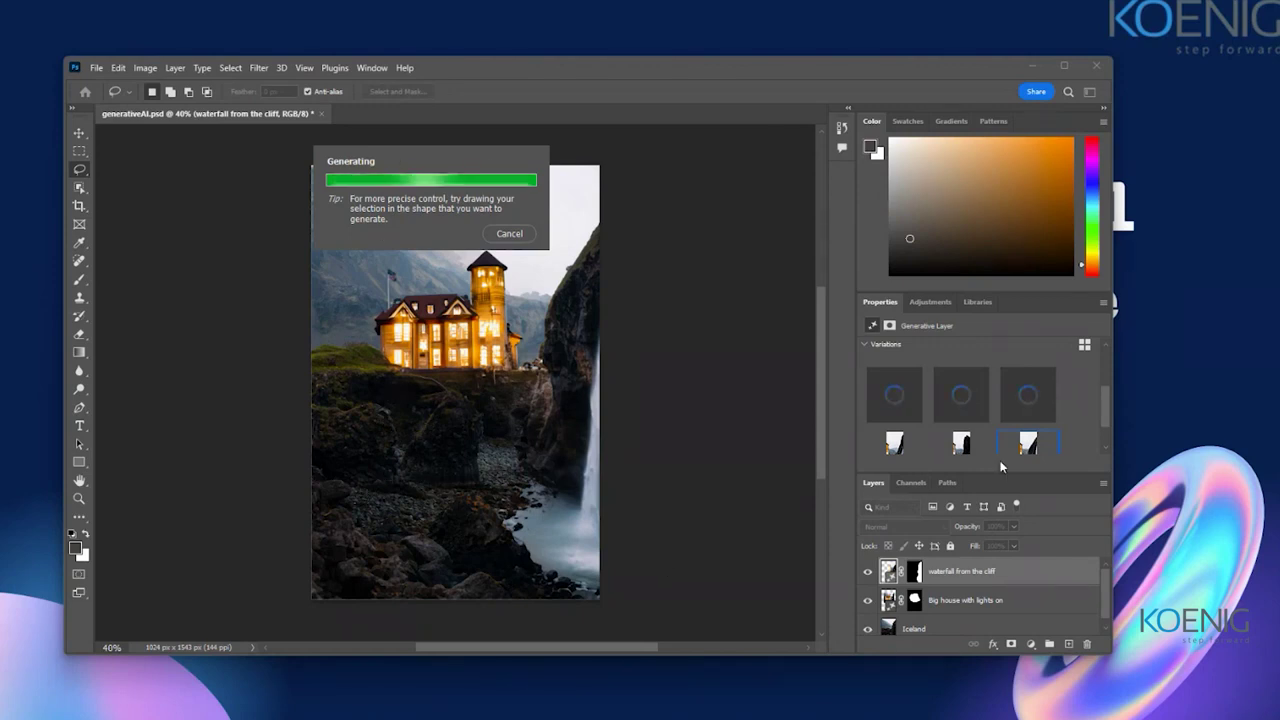
pyautogui.scroll(-2, 983, 405)
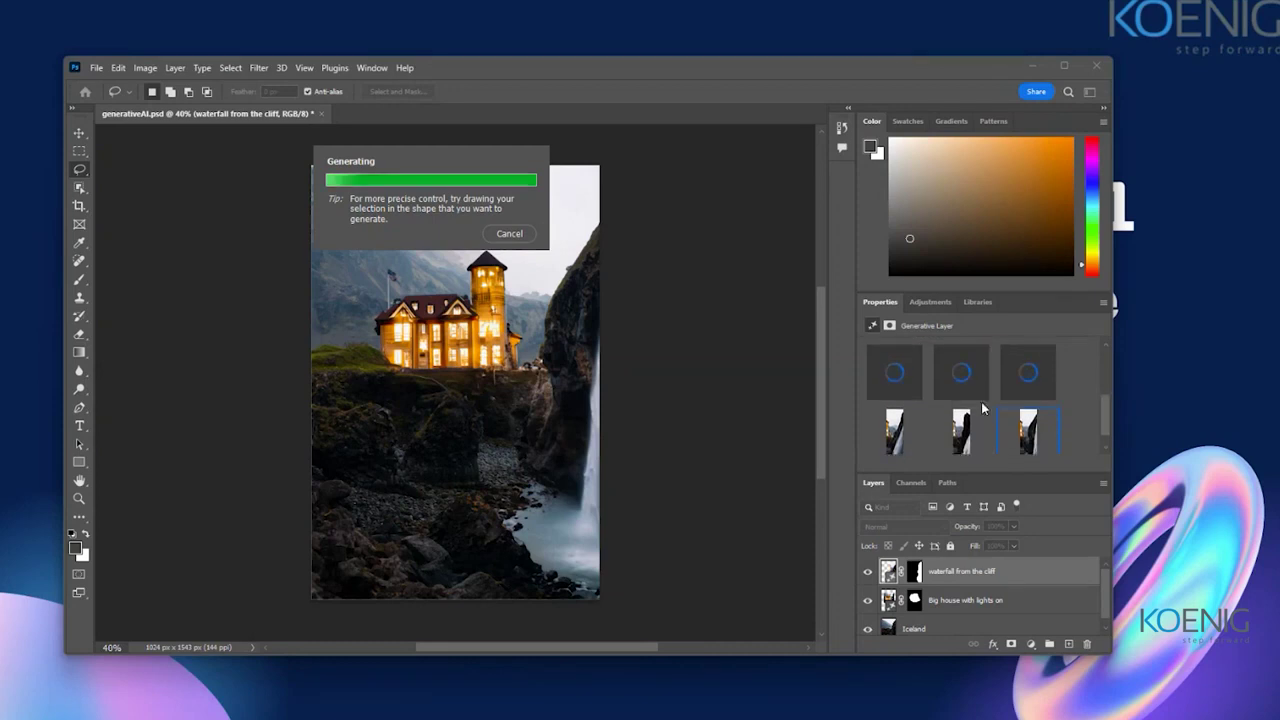
pyautogui.scroll(3, 982, 405)
pyautogui.scroll(-2, 981, 408)
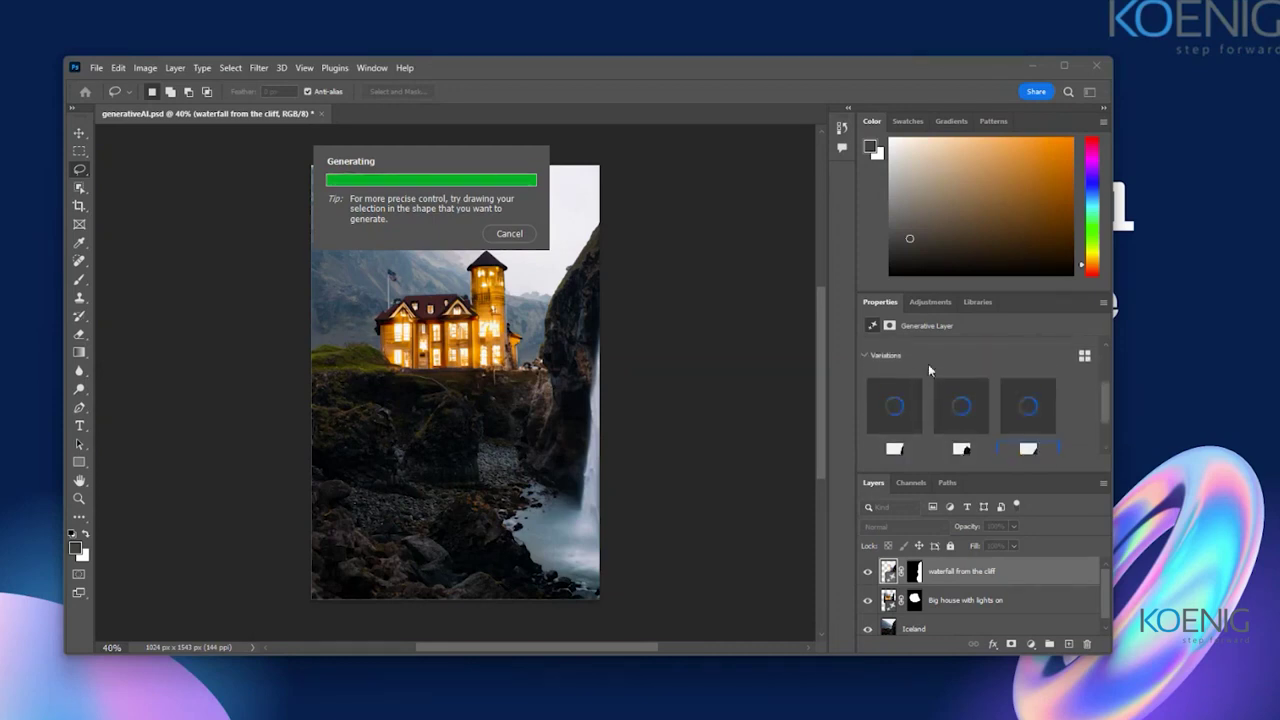
pyautogui.scroll(-1, 928, 364)
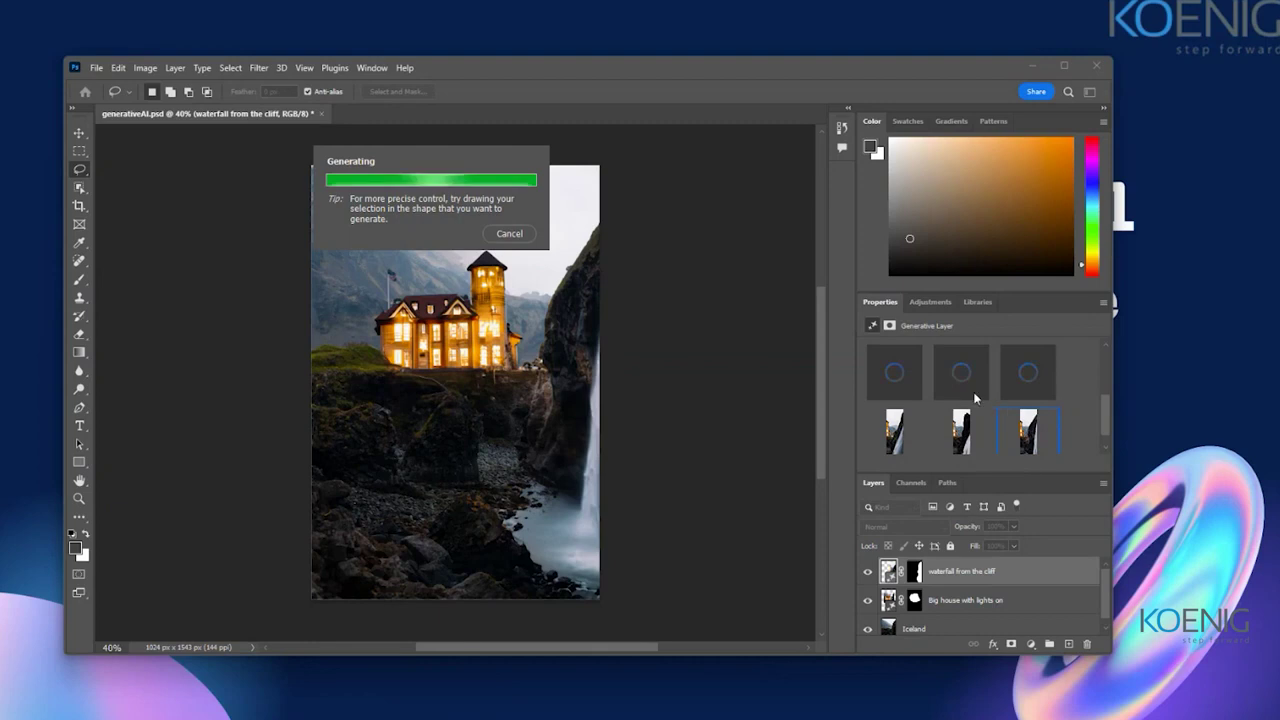
pyautogui.scroll(3, 972, 397)
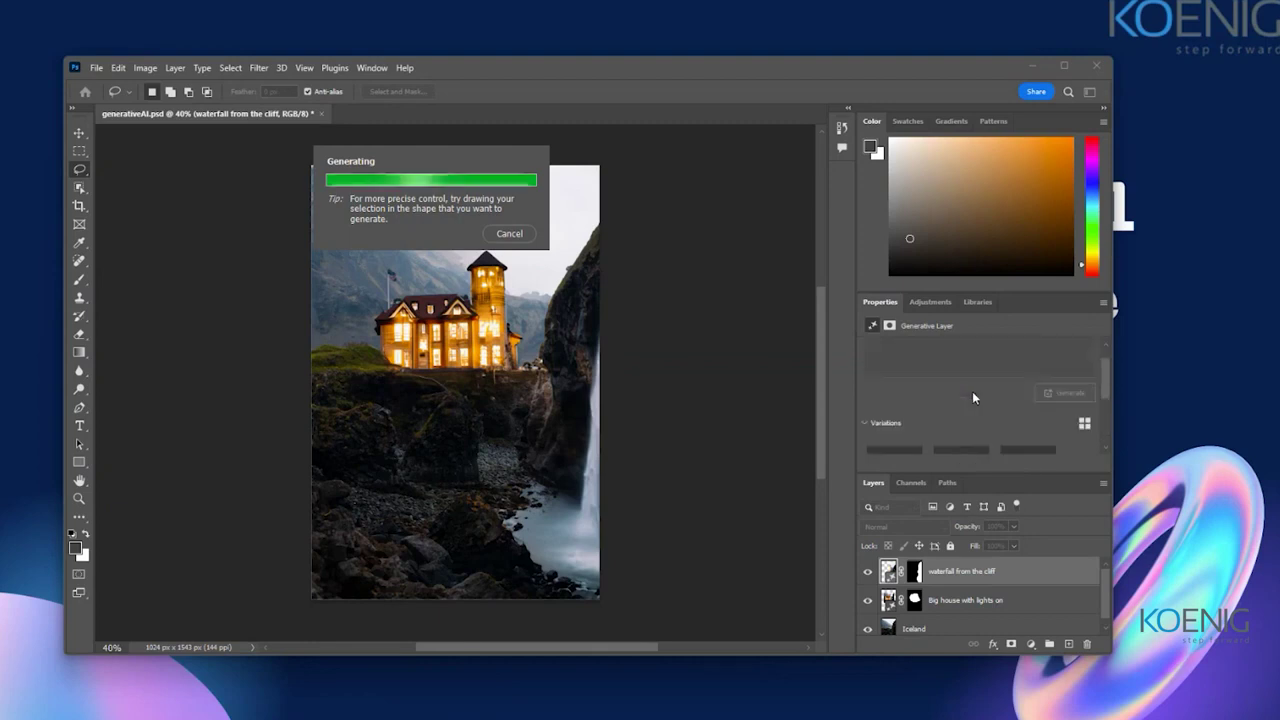
# Step: Compare the new waterfall variations with the earlier ones and choose the last one in the second row
pyautogui.scroll(-3, 973, 397)
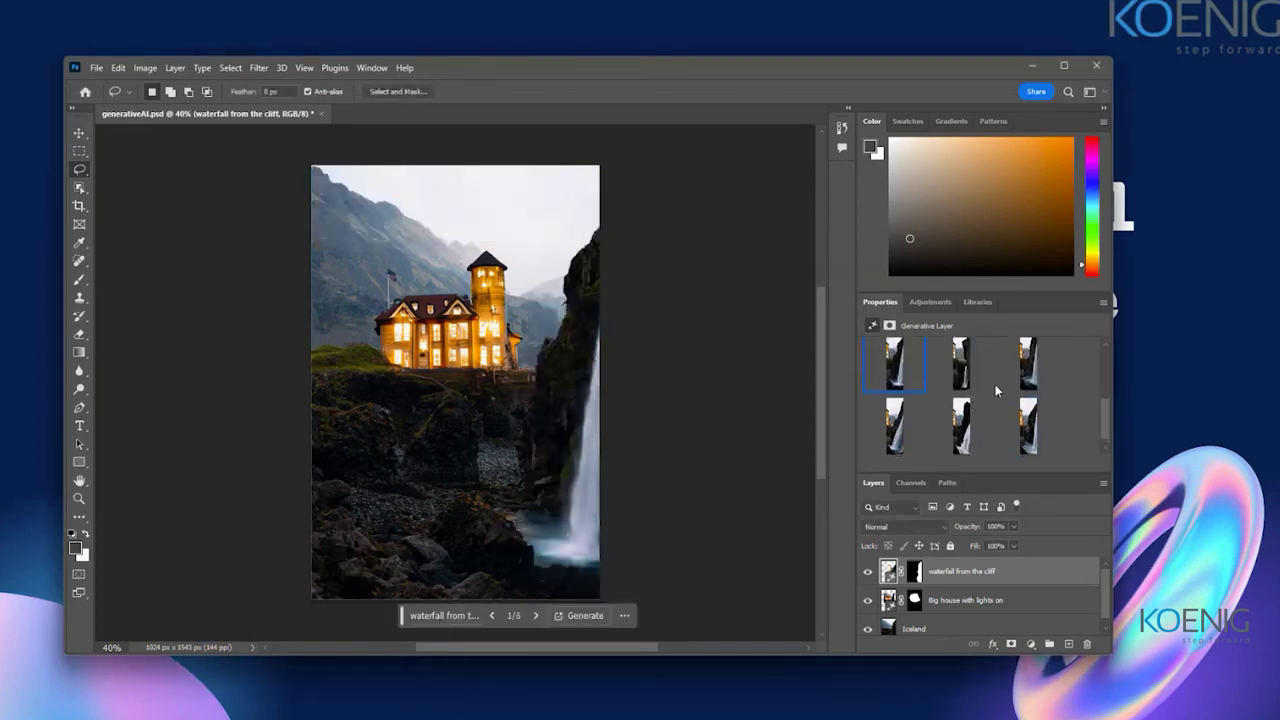
pyautogui.click(1023, 373)
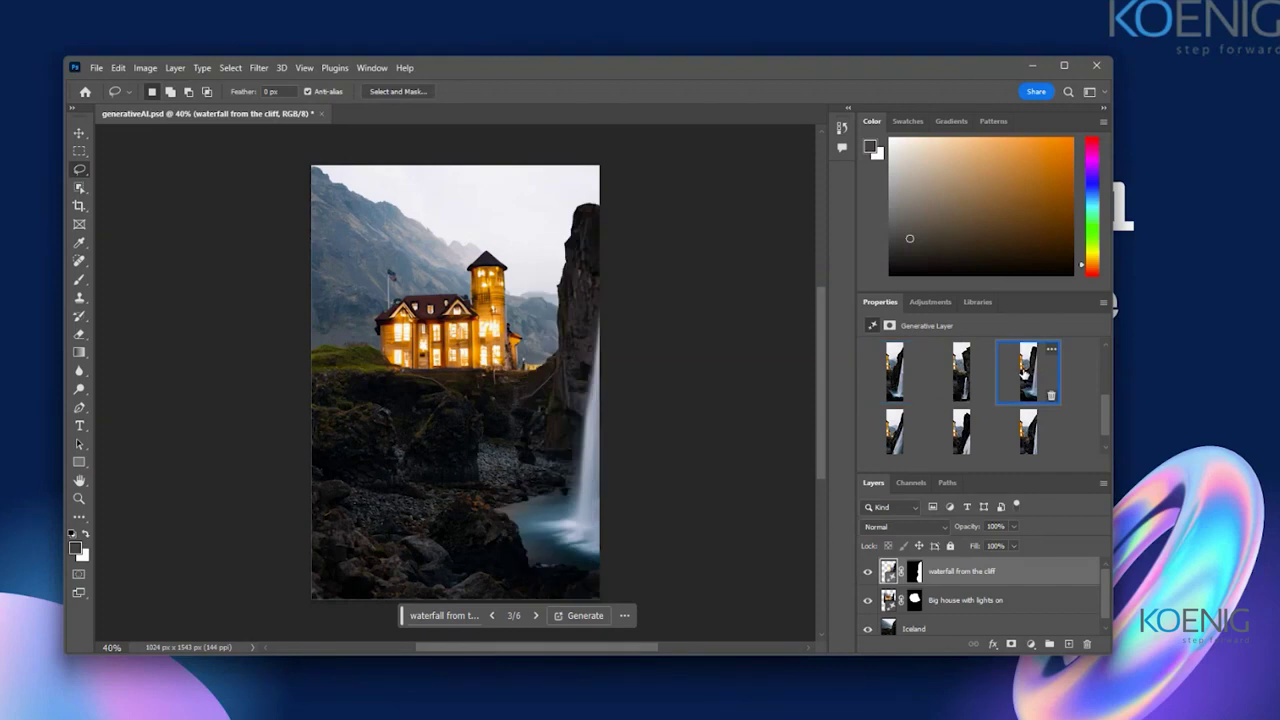
pyautogui.click(895, 372)
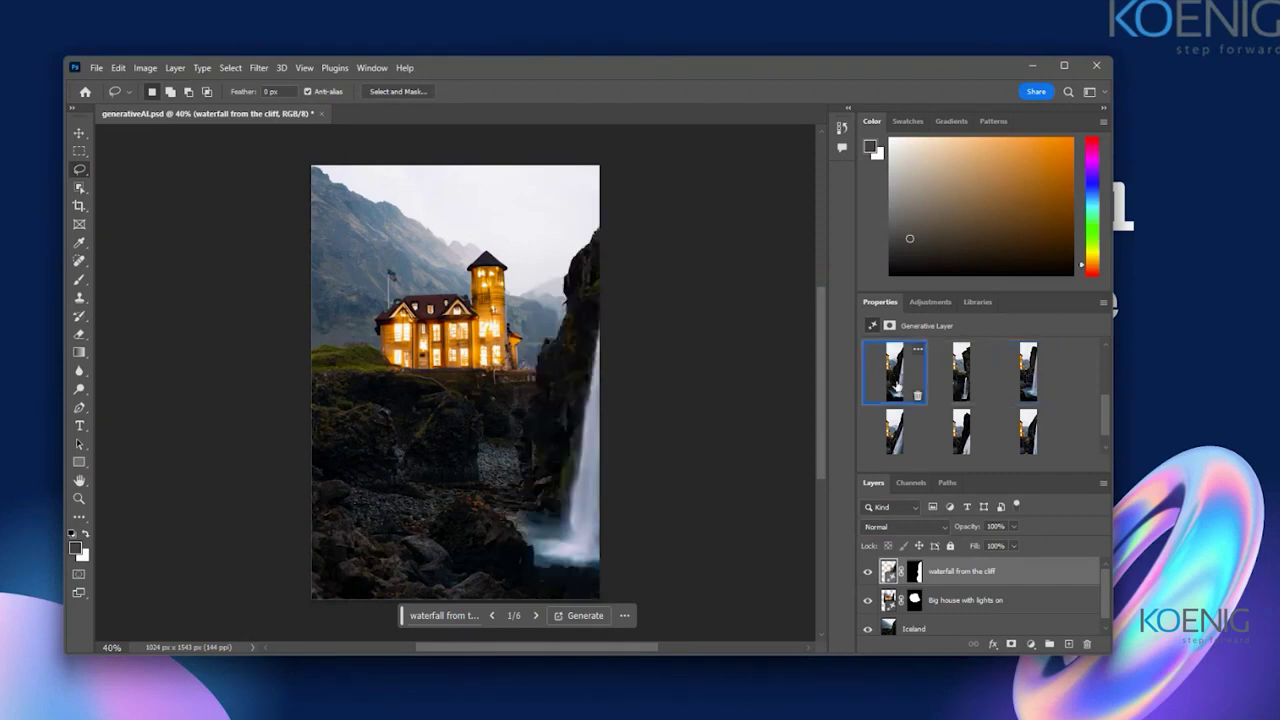
pyautogui.click(960, 368)
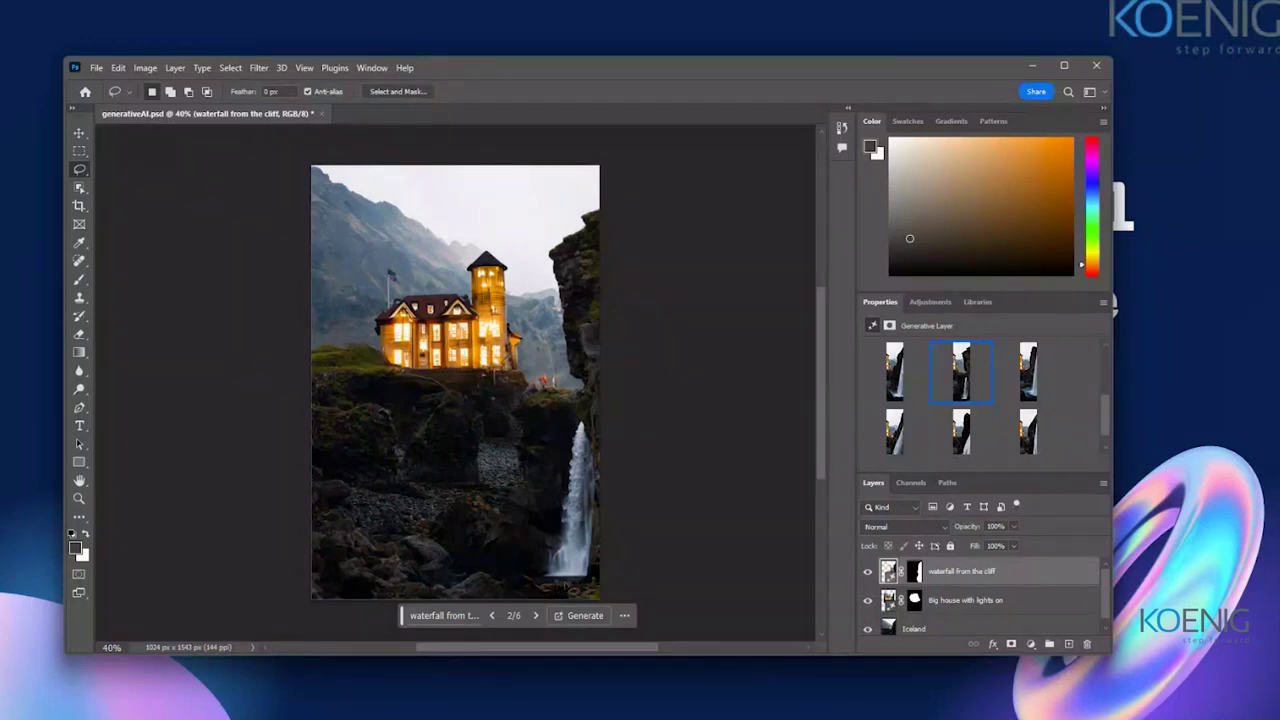
pyautogui.click(1026, 374)
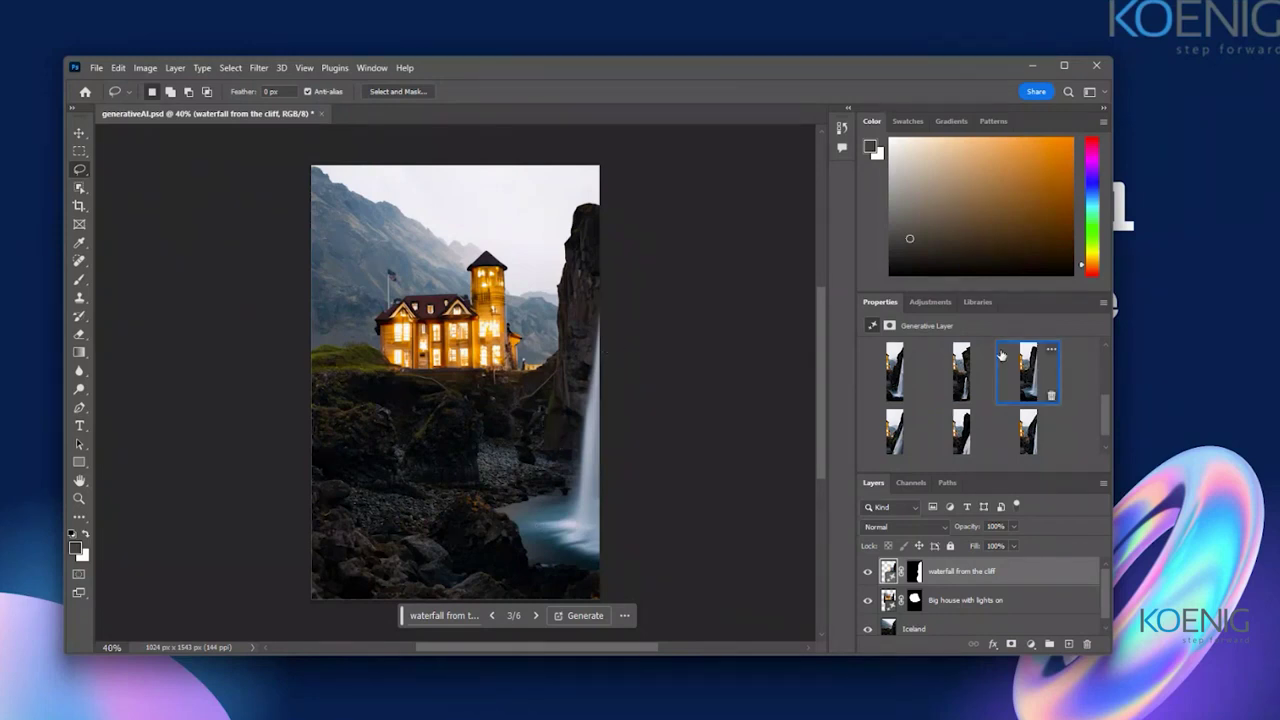
pyautogui.scroll(-1, 900, 420)
pyautogui.scroll(-1, 986, 428)
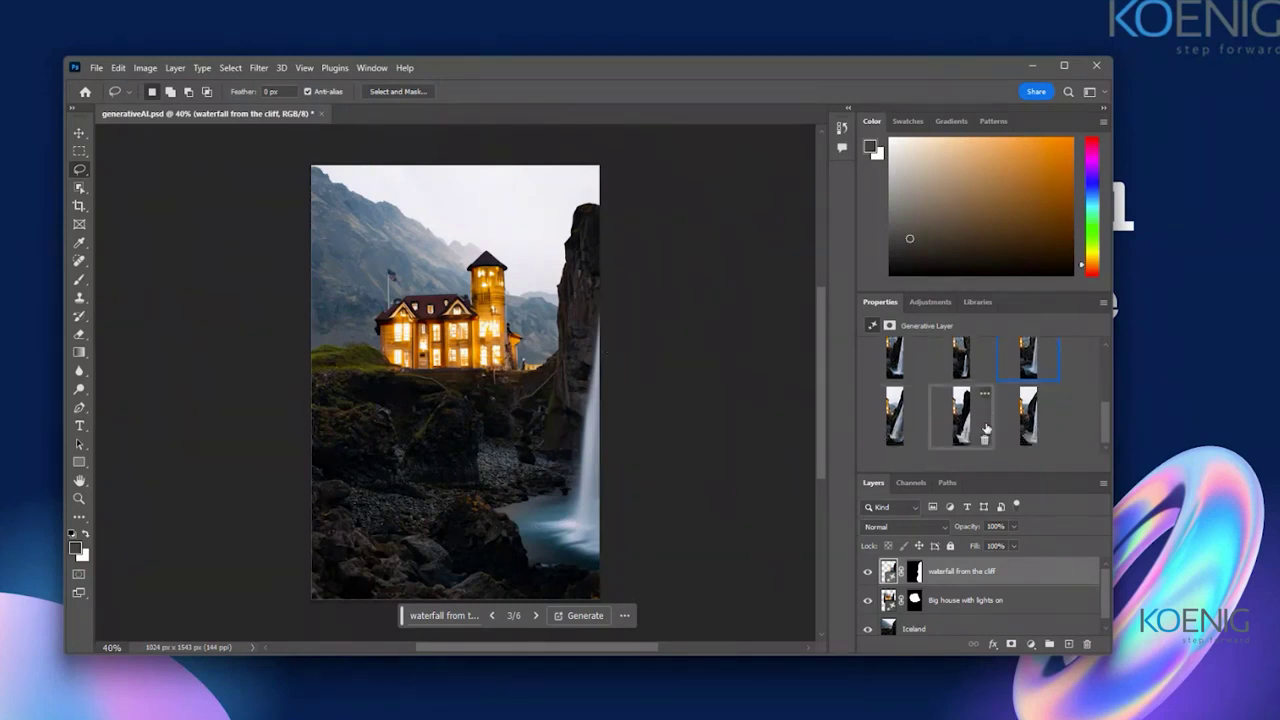
pyautogui.scroll(-1, 960, 576)
pyautogui.moveTo(1026, 417)
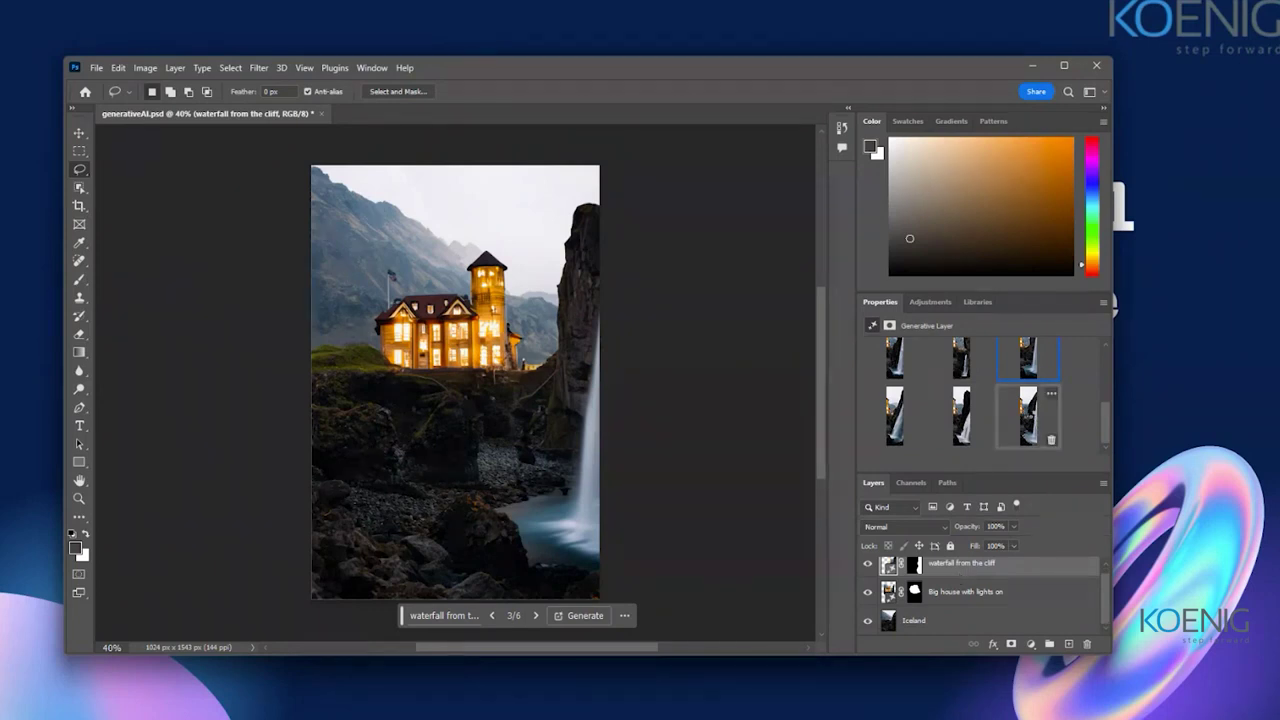
pyautogui.click(1026, 417)
# Step: Make the Iceland layer active, and hide and show the house and waterfall layers to compare with the original photo
pyautogui.click(960, 620)
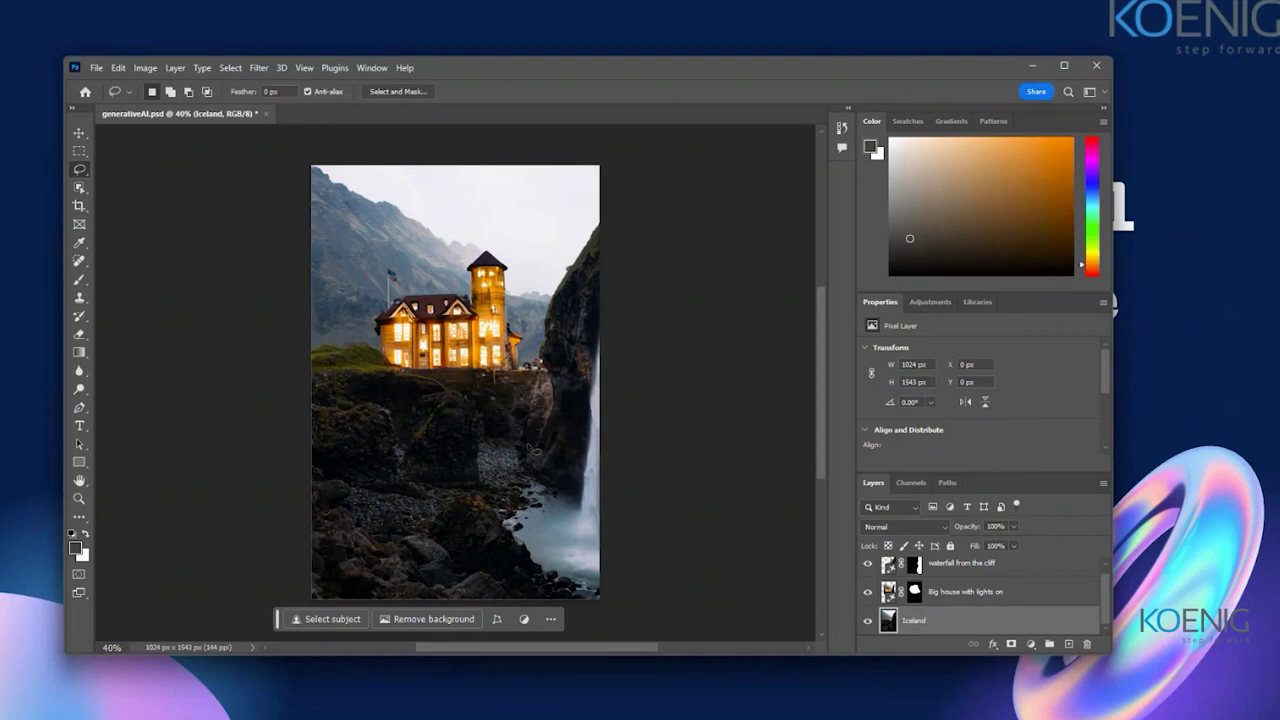
pyautogui.scroll(1, 960, 597)
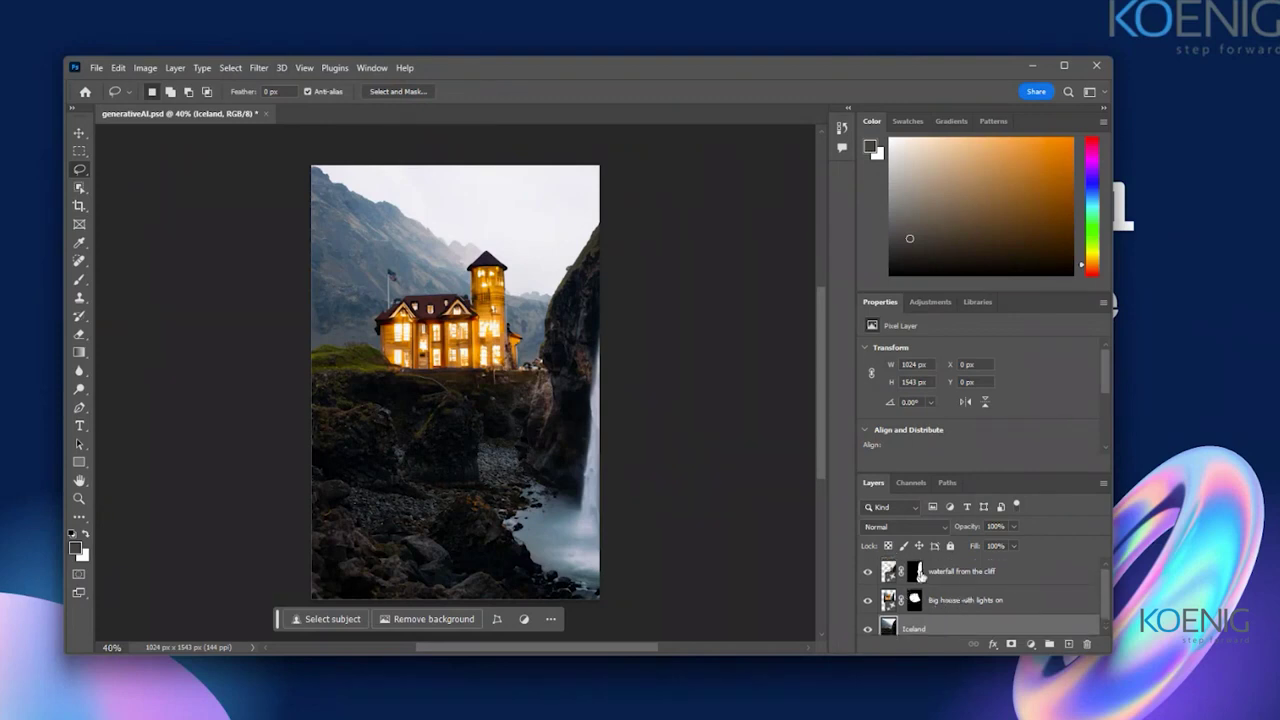
pyautogui.scroll(-1, 883, 617)
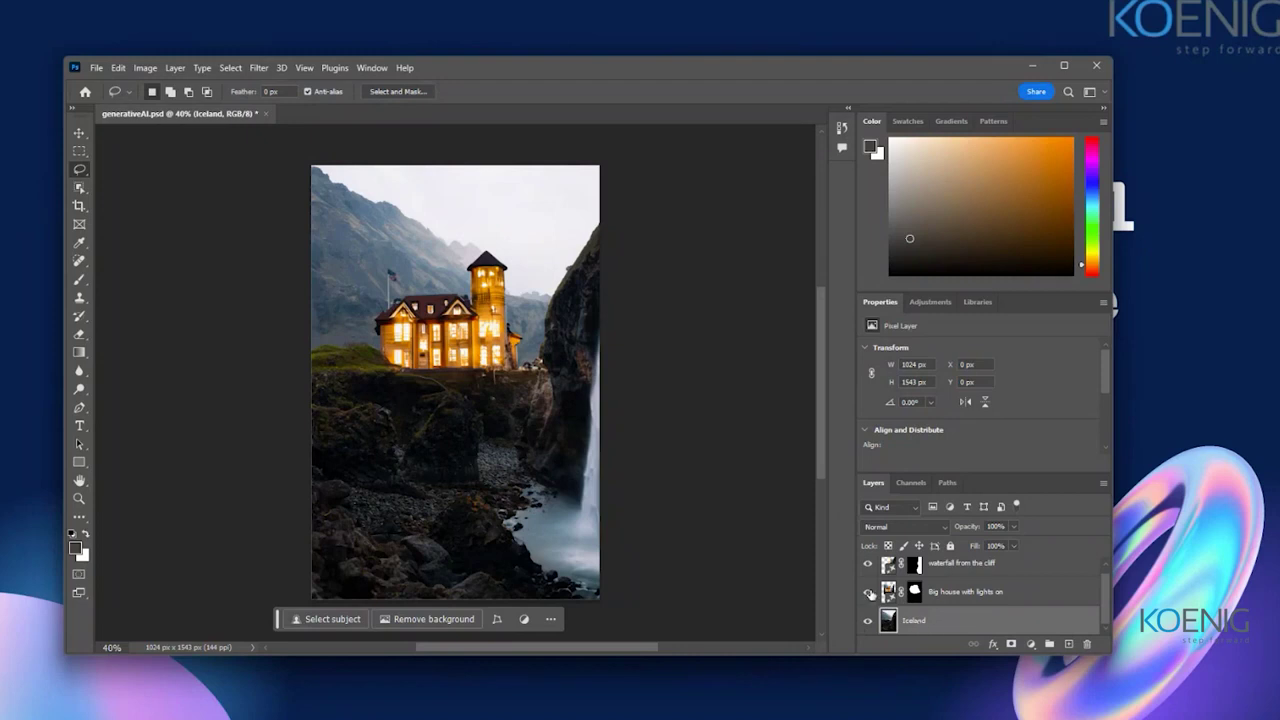
pyautogui.click(869, 592)
pyautogui.click(868, 564)
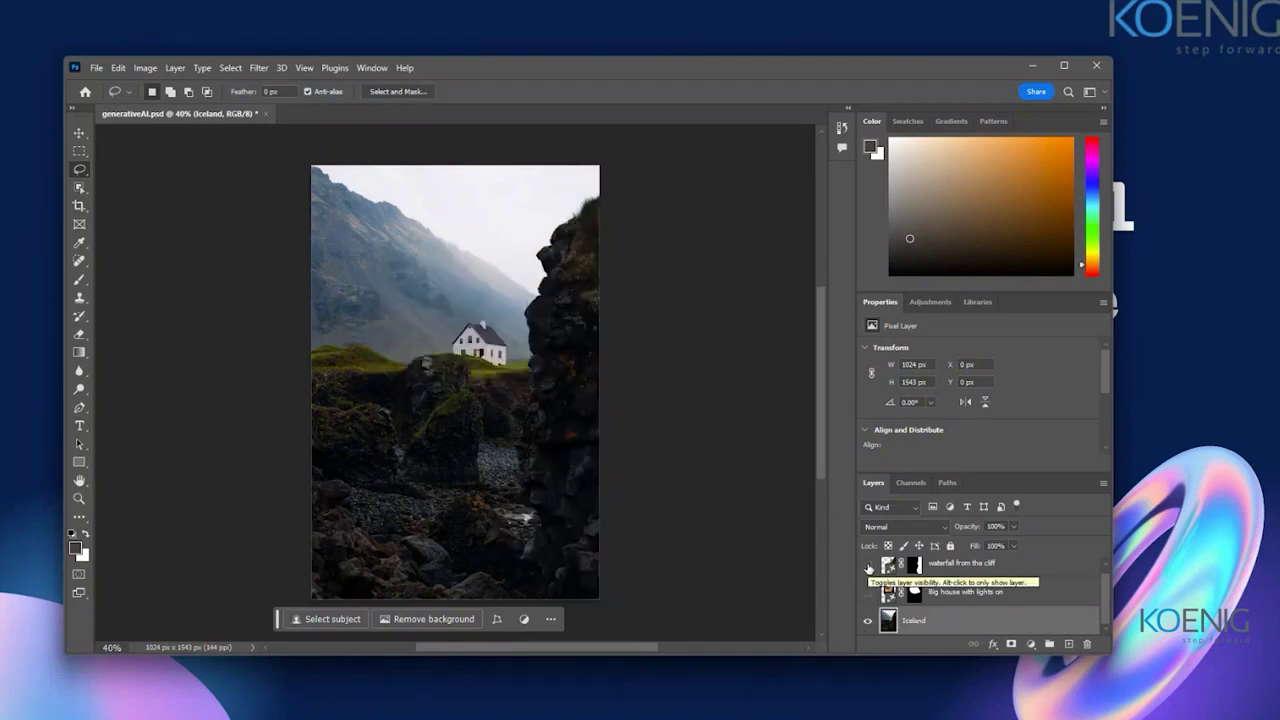
pyautogui.moveTo(868, 565); pyautogui.dragTo(868, 592)
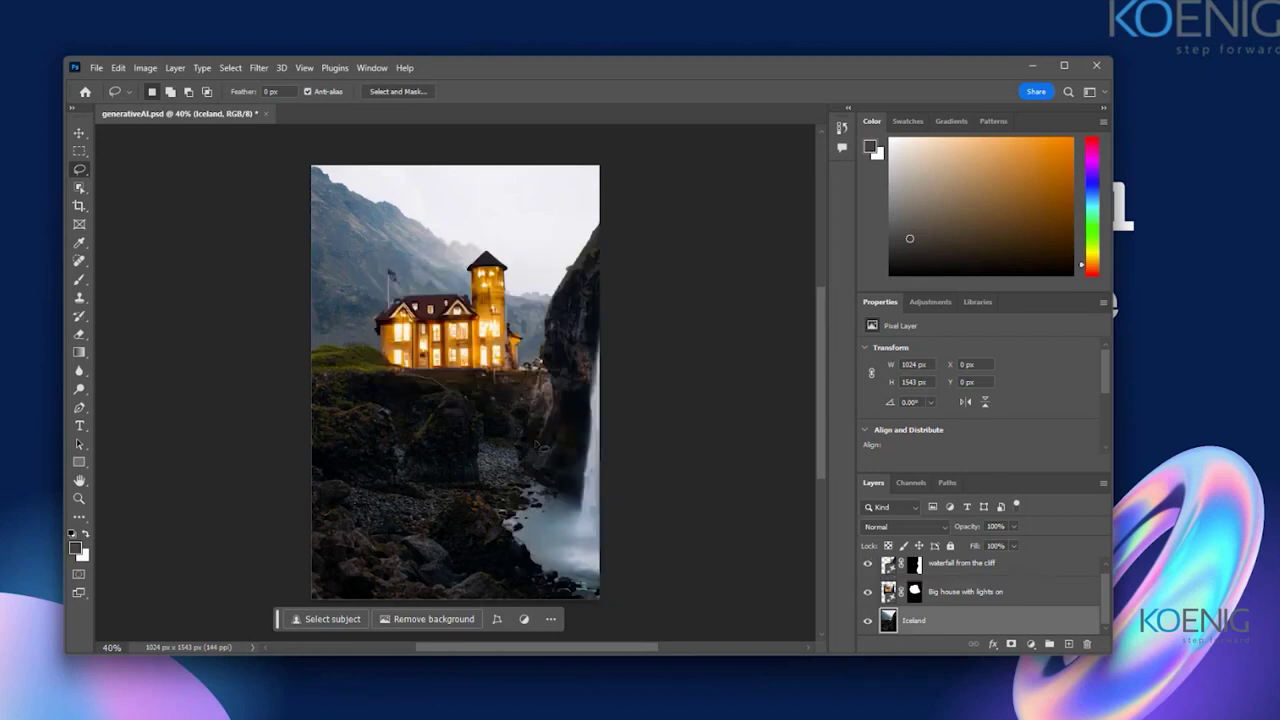
# Step: Lasso the rocky foreground across the lower part of the image and run Generative Fill with the prompt "water from waterfall, lake"
pyautogui.moveTo(520, 446)
pyautogui.mouseDown()
pyautogui.moveTo(378, 441)
pyautogui.moveTo(294, 475)
pyautogui.moveTo(280, 525)
pyautogui.moveTo(332, 640)
pyautogui.moveTo(558, 692)
pyautogui.moveTo(649, 692)
pyautogui.moveTo(626, 560)
pyautogui.moveTo(543, 422)
pyautogui.mouseUp()
pyautogui.click(316, 616)
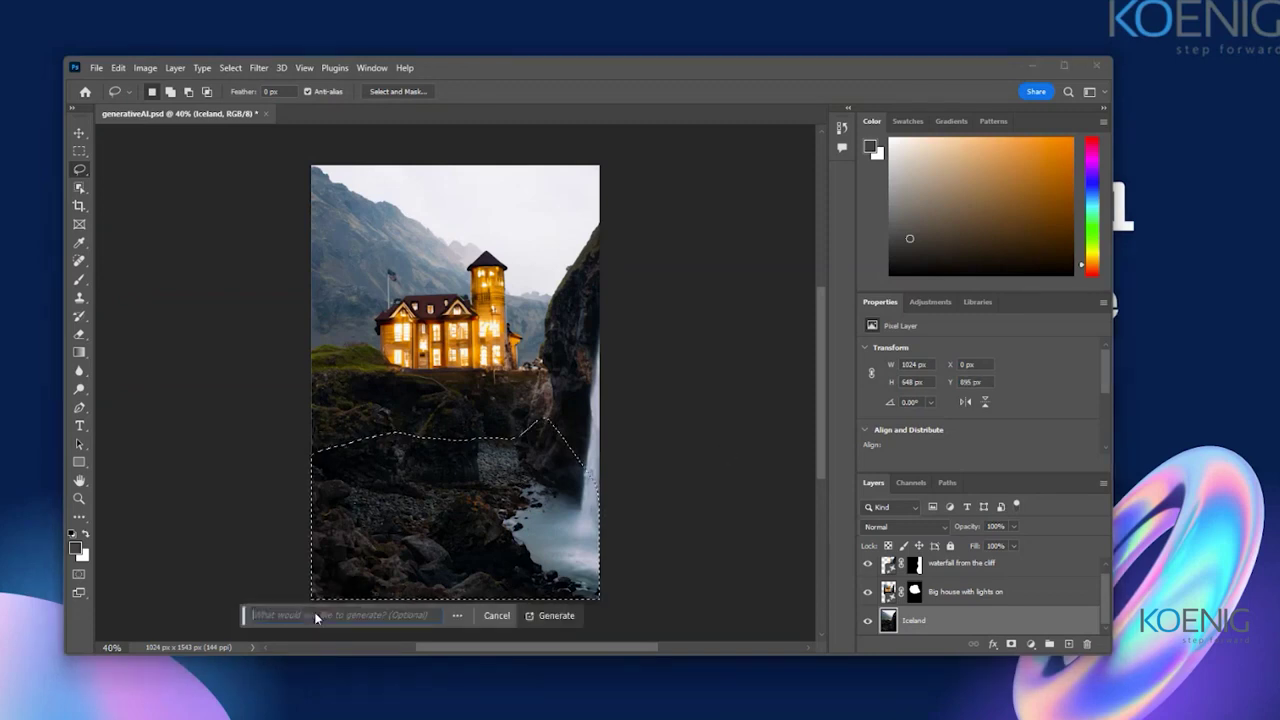
pyautogui.write('water from waterfall, lake')
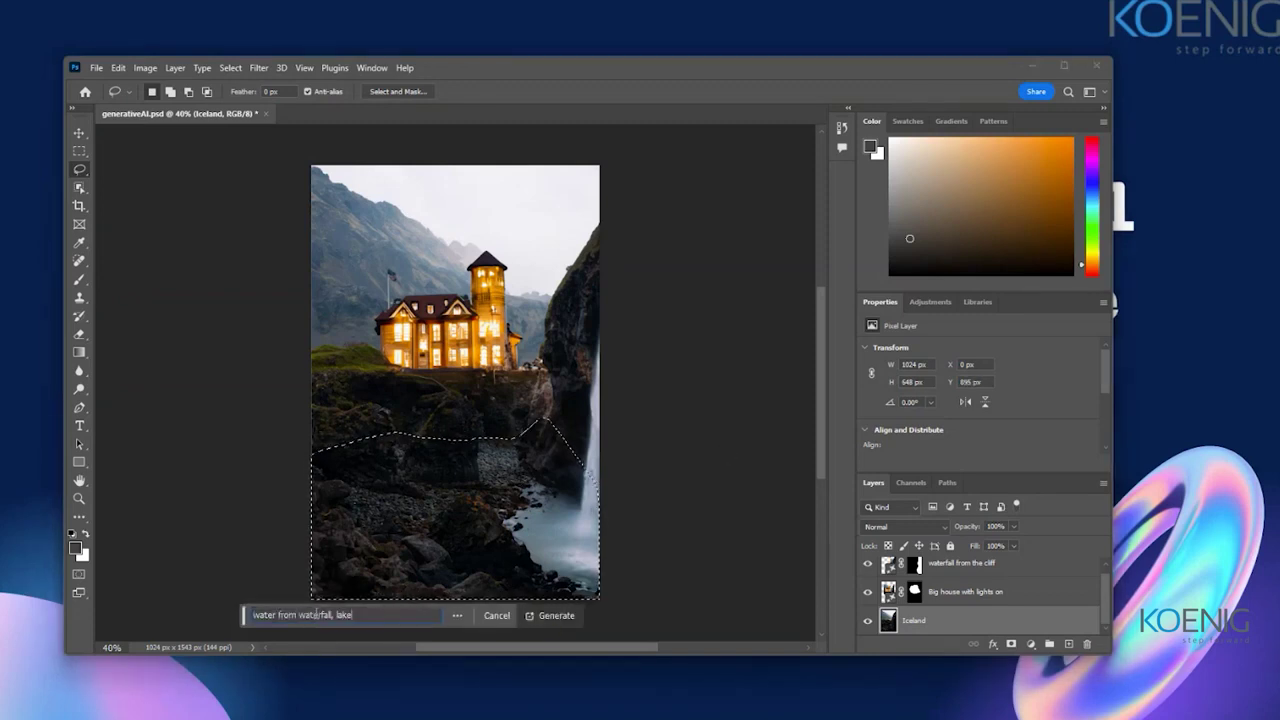
pyautogui.click(552, 615)
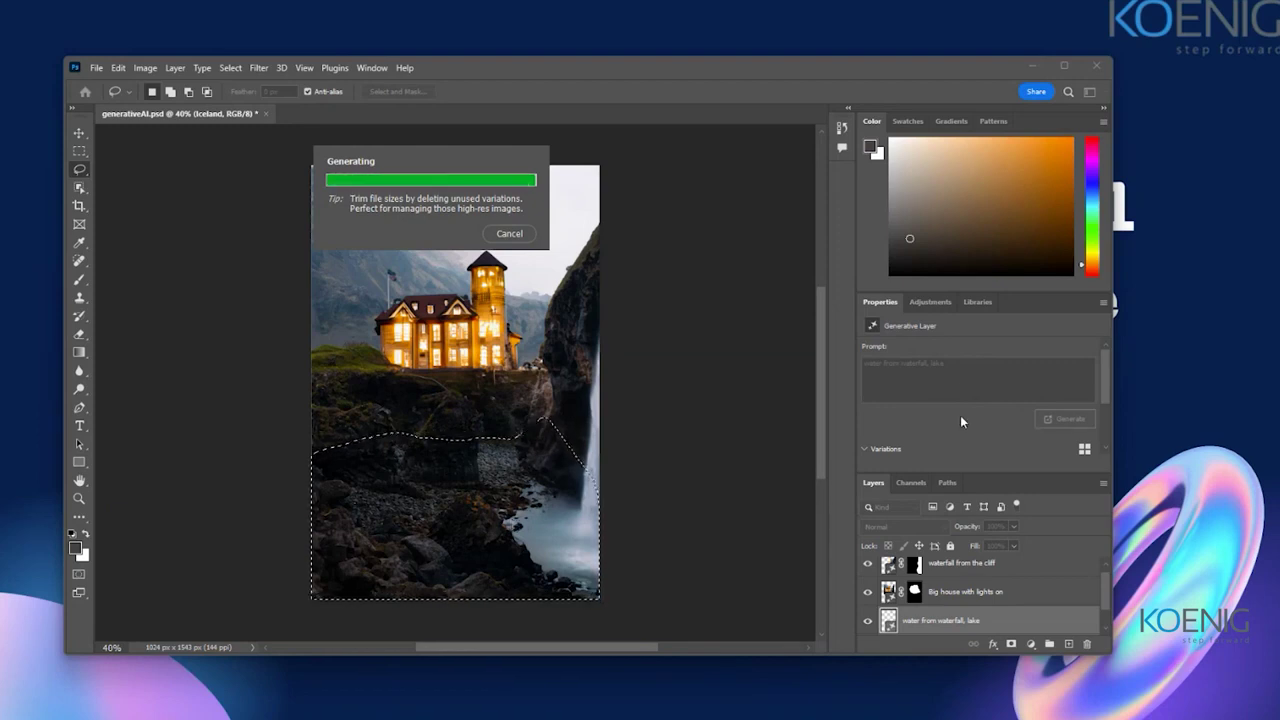
# Step: Look over the generated water variations, shorten that layer's prompt to "lake", and generate new variations
pyautogui.scroll(-2, 960, 415)
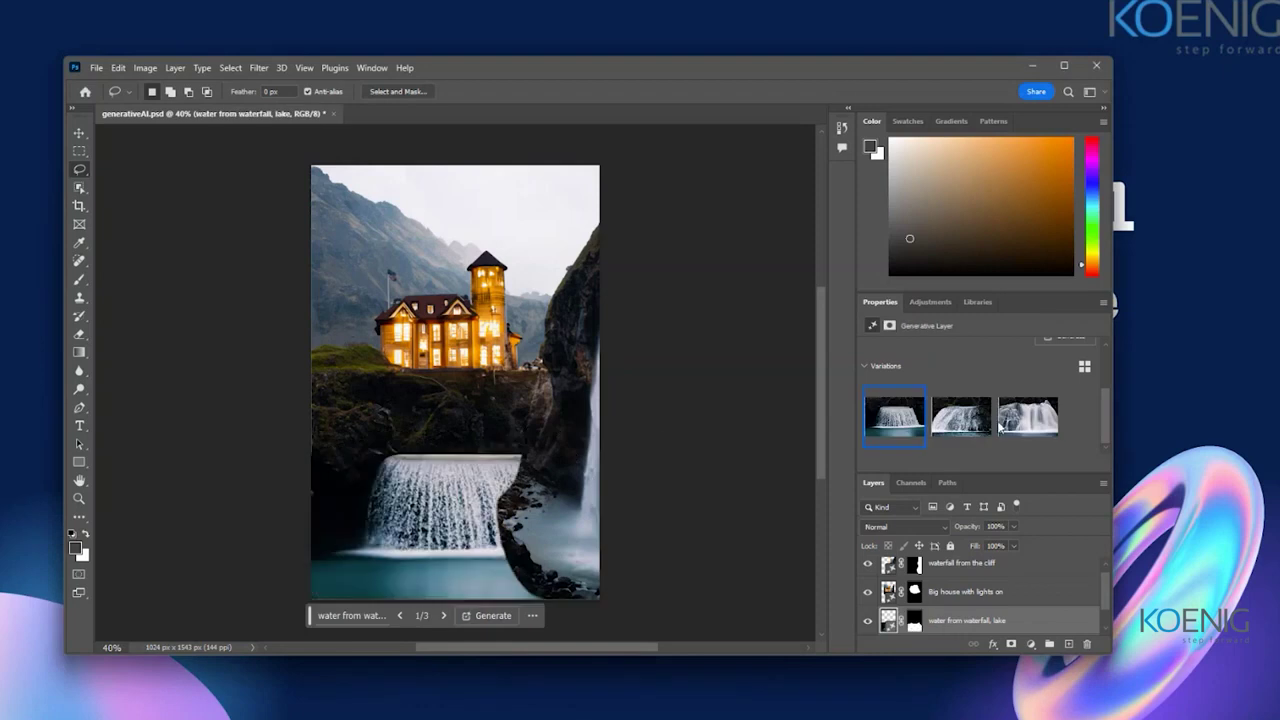
pyautogui.moveTo(990, 421)
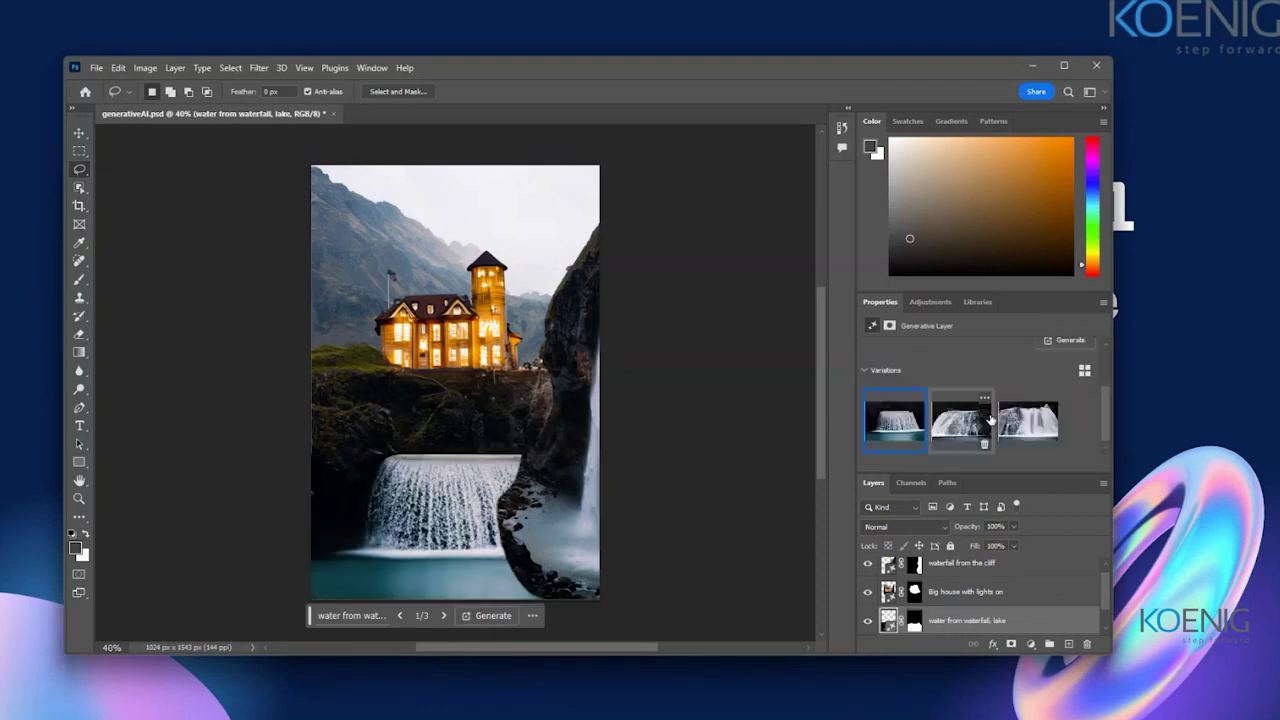
pyautogui.scroll(2, 921, 365)
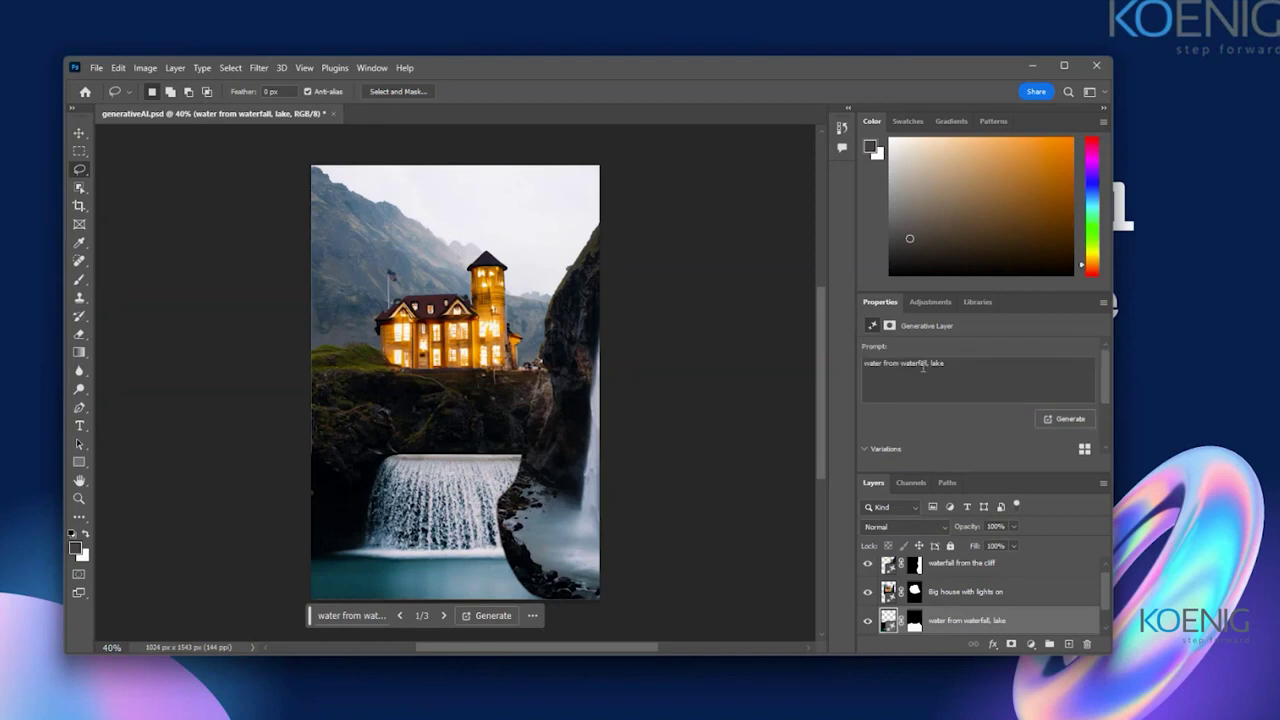
pyautogui.moveTo(930, 365); pyautogui.dragTo(854, 364)
pyautogui.press('BackSpace')
pyautogui.click(1053, 418)
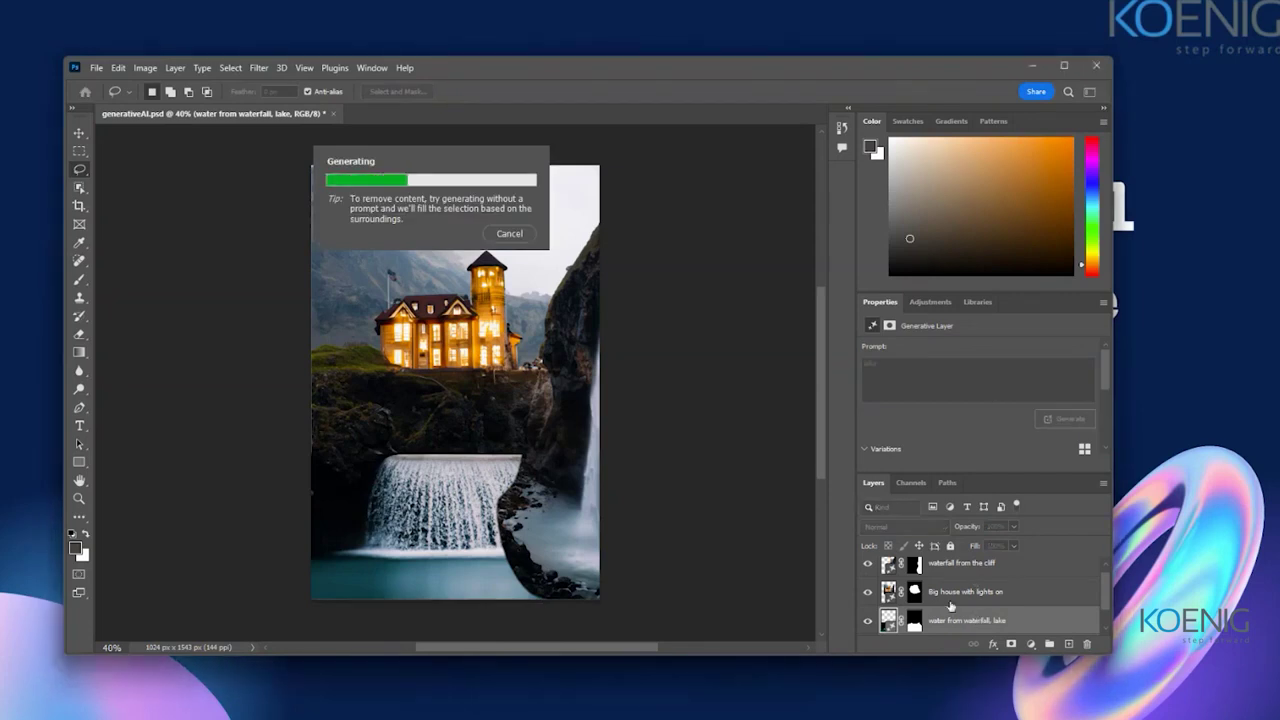
# Step: Shrink the color area and enlarge the layers area until all four layers fit
pyautogui.scroll(-1, 972, 585)
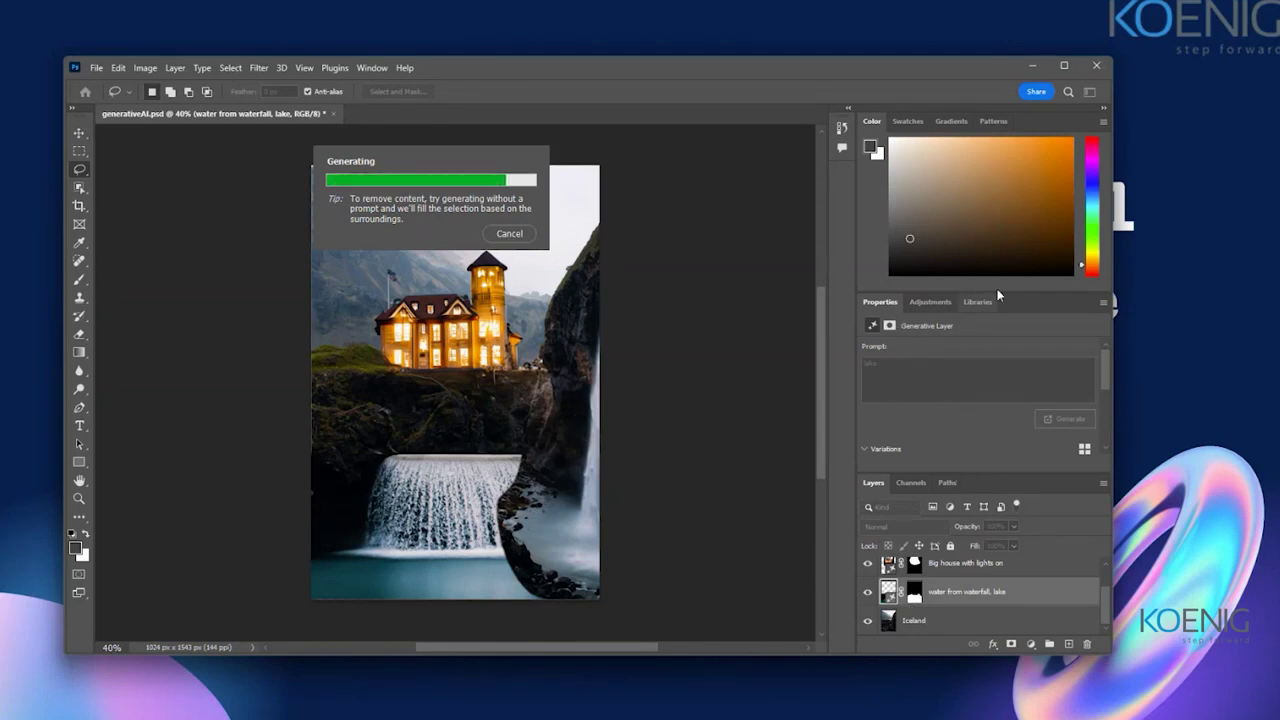
pyautogui.moveTo(1003, 292); pyautogui.dragTo(1003, 207)
pyautogui.moveTo(1024, 462); pyautogui.dragTo(1025, 368)
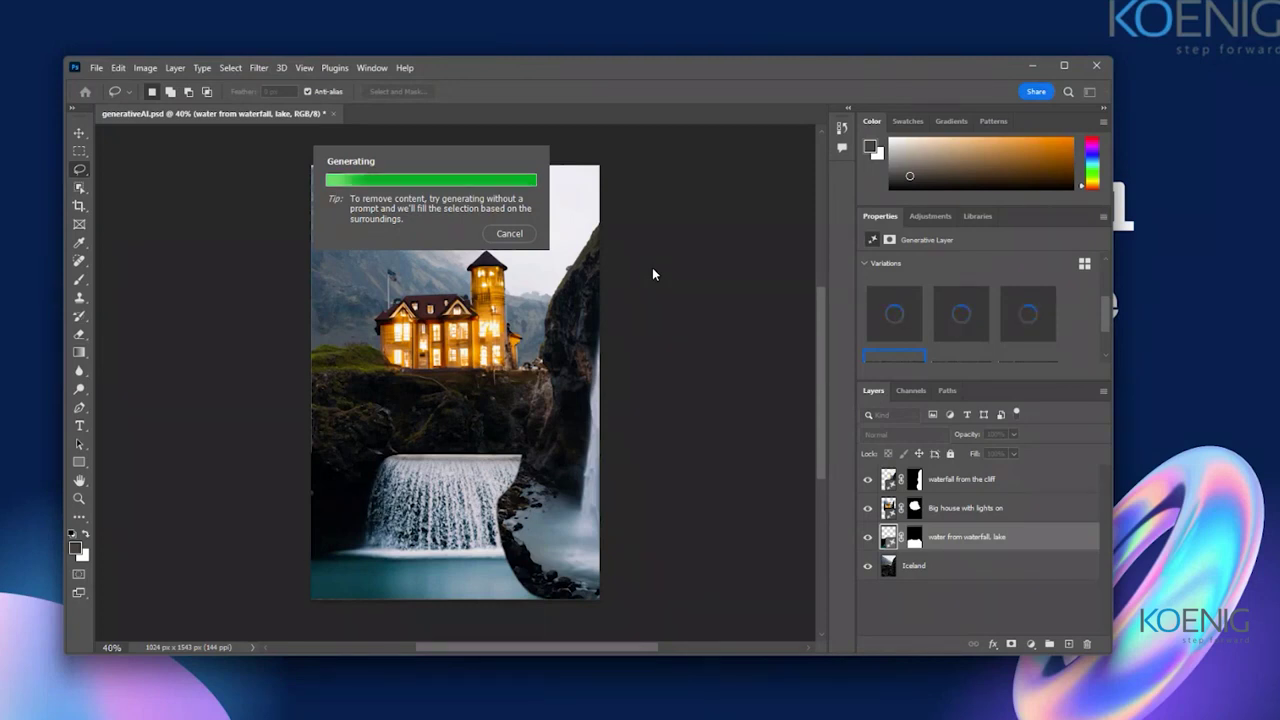
# Step: Move the lake layer to the top of the layer stack, toggling its visibility to compare, and make the Iceland layer active
pyautogui.moveTo(952, 540); pyautogui.dragTo(961, 472)
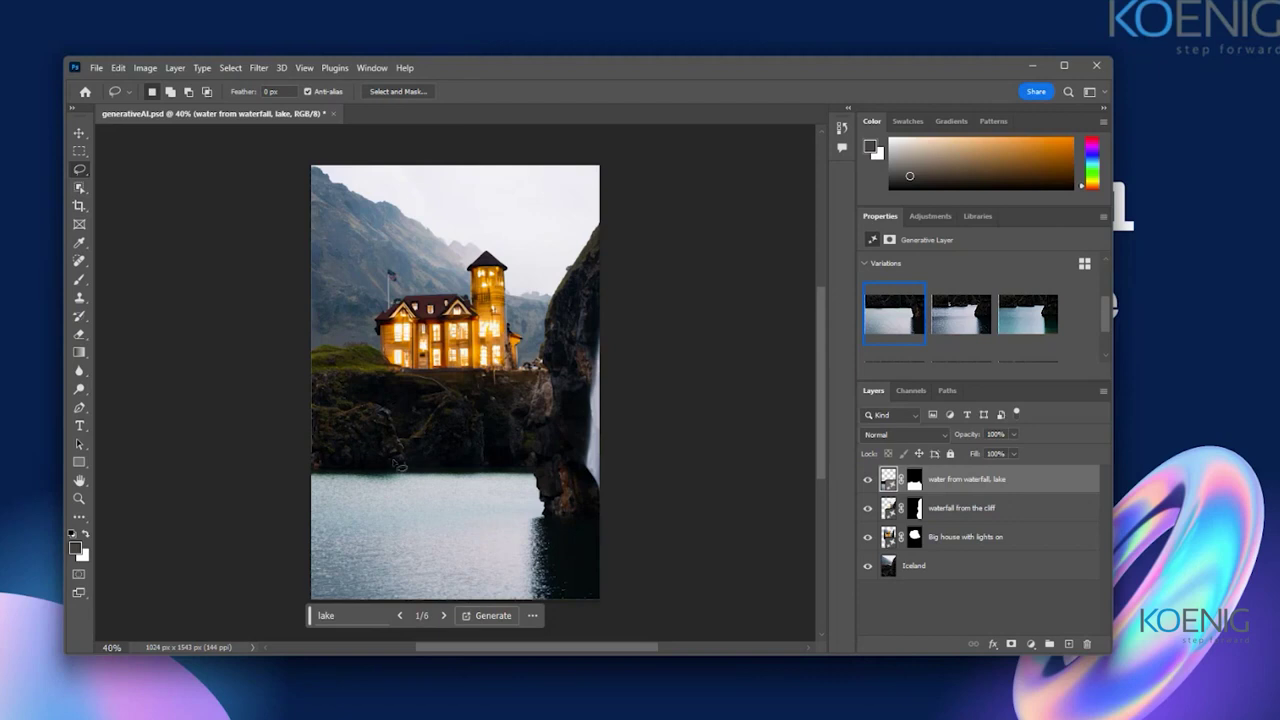
pyautogui.moveTo(982, 482)
pyautogui.mouseDown()
pyautogui.moveTo(979, 545)
pyautogui.moveTo(975, 485)
pyautogui.mouseUp()
pyautogui.moveTo(867, 479)
pyautogui.mouseDown()
pyautogui.moveTo(867, 550)
pyautogui.moveTo(868, 479)
pyautogui.mouseUp()
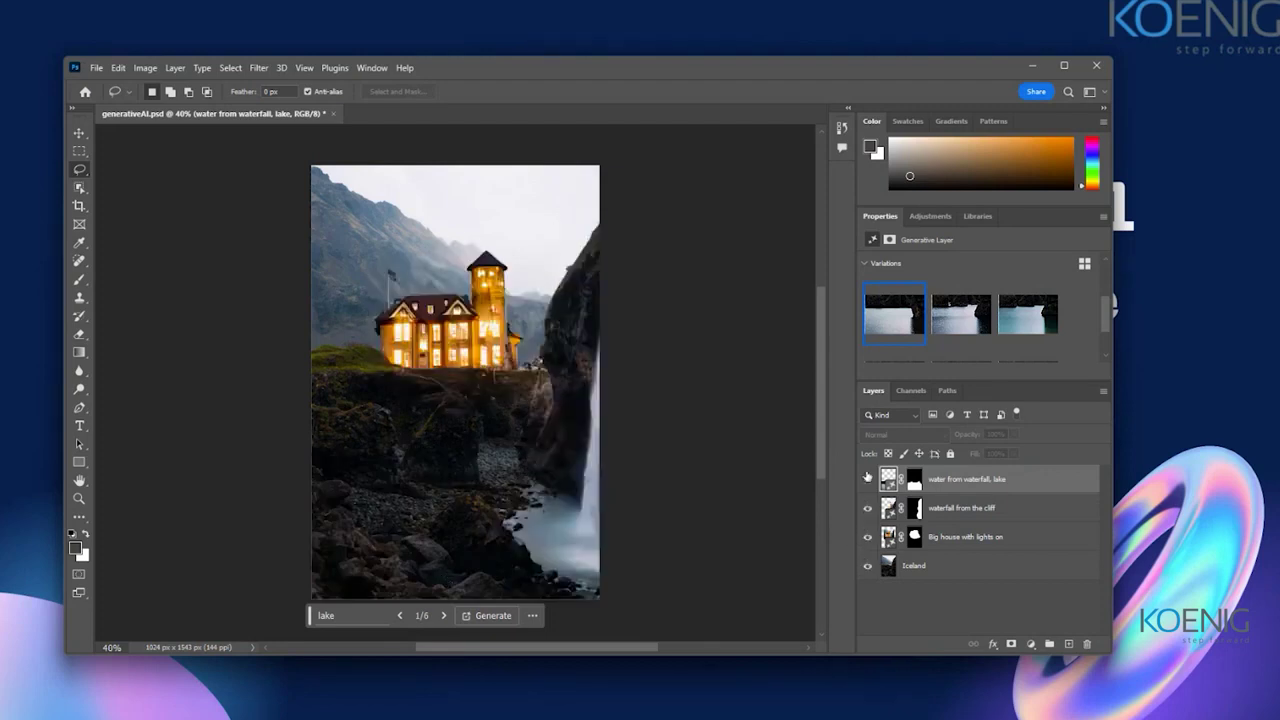
pyautogui.click(910, 568)
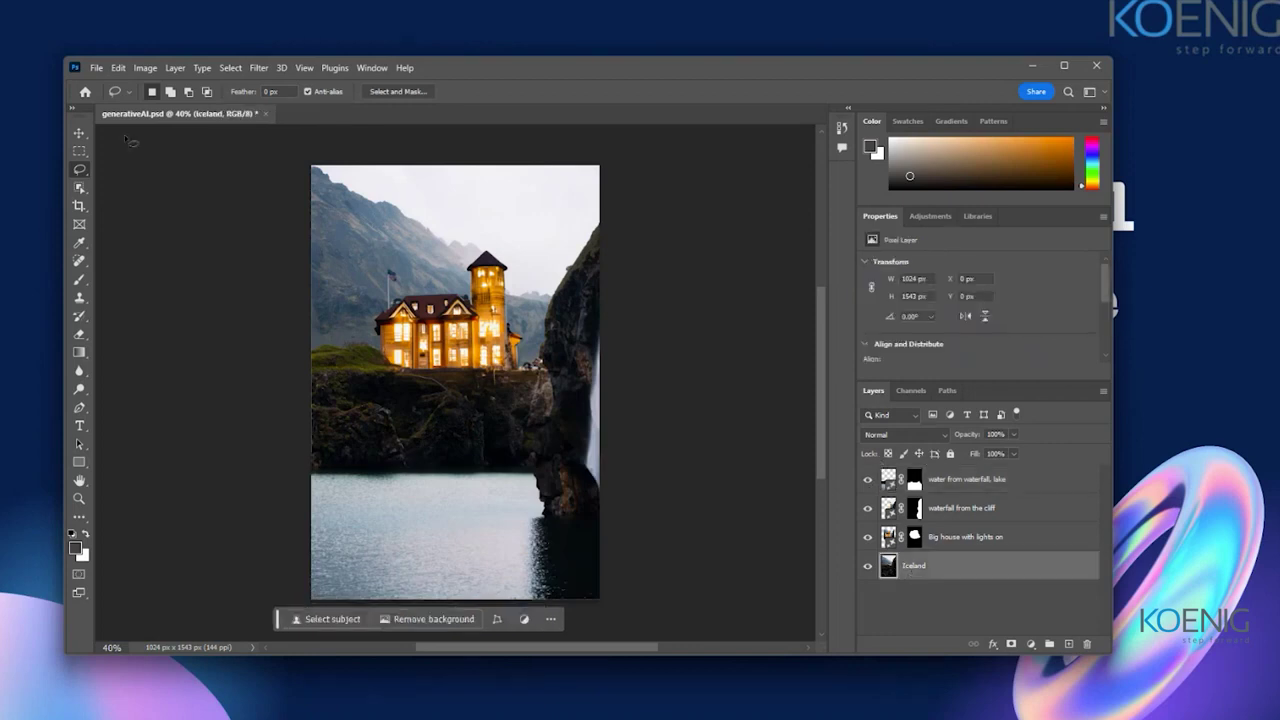
# Step: Select the entire image with the Rectangular Marquee tool, and clear that selection
pyautogui.click(79, 150)
pyautogui.moveTo(308, 160); pyautogui.dragTo(720, 440)
pyautogui.scroll(5, 708, 452)
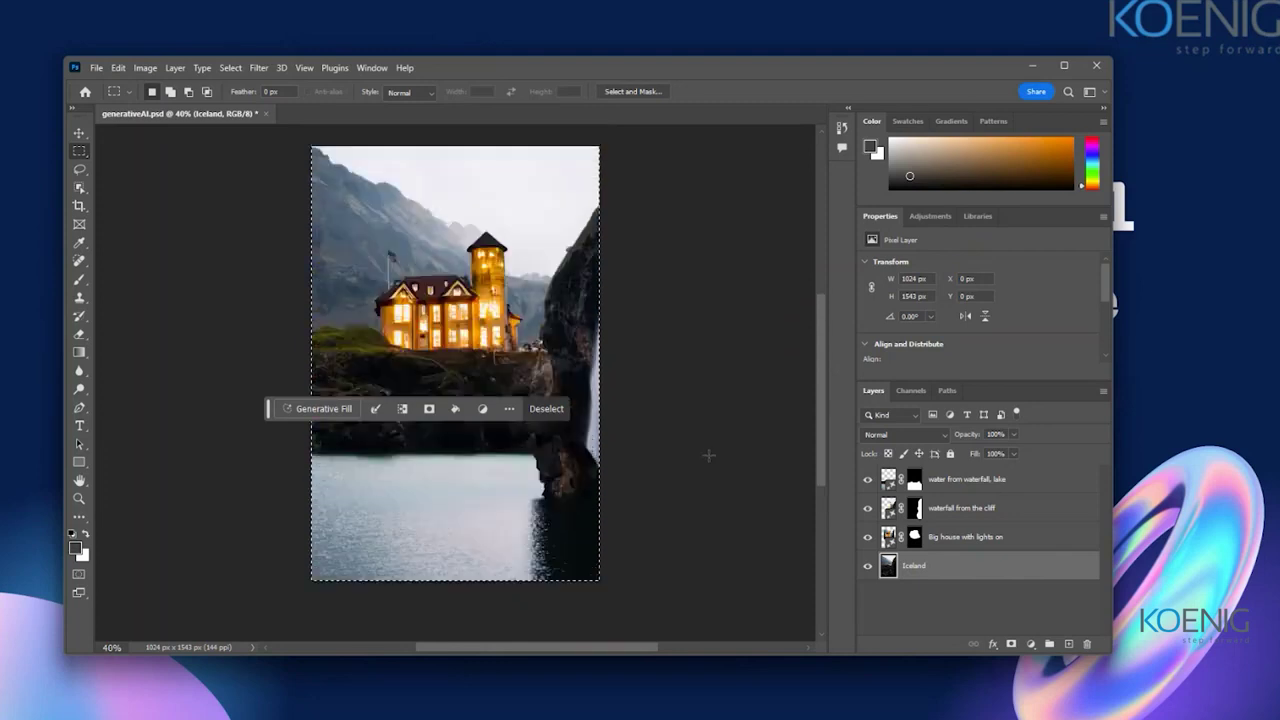
pyautogui.scroll(2, 706, 452)
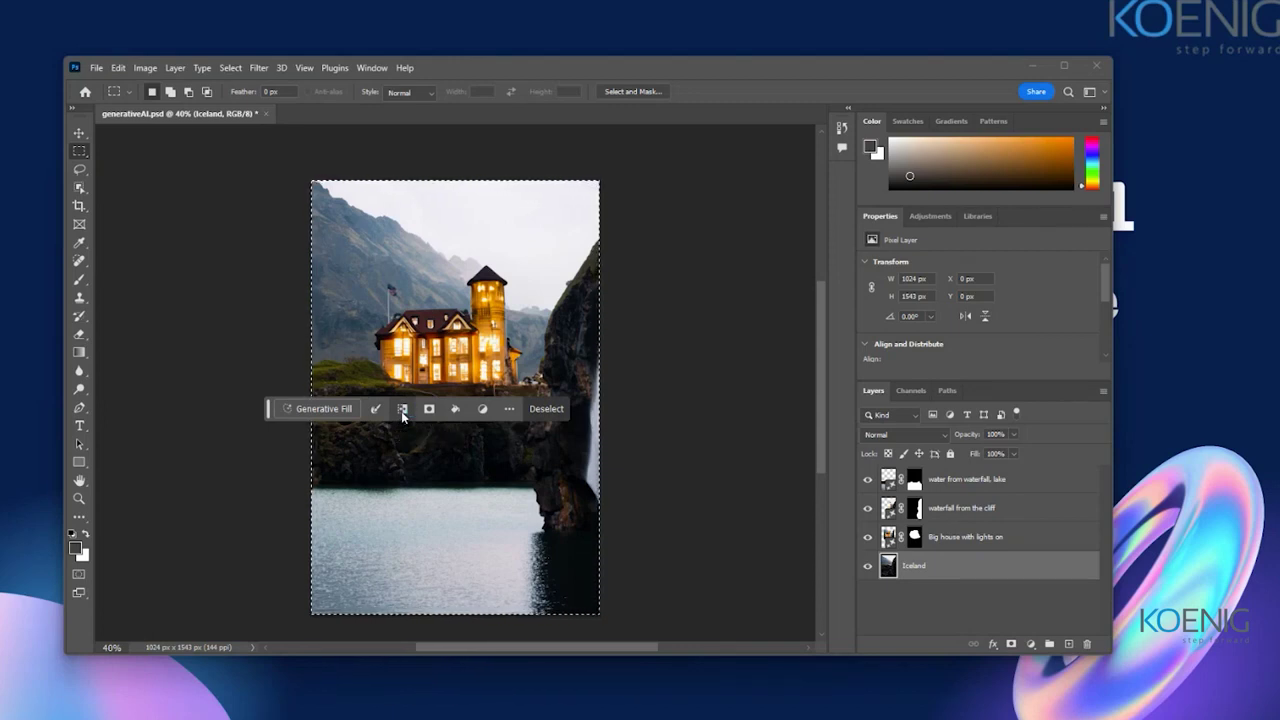
pyautogui.hotkey('ctrl', 'd')
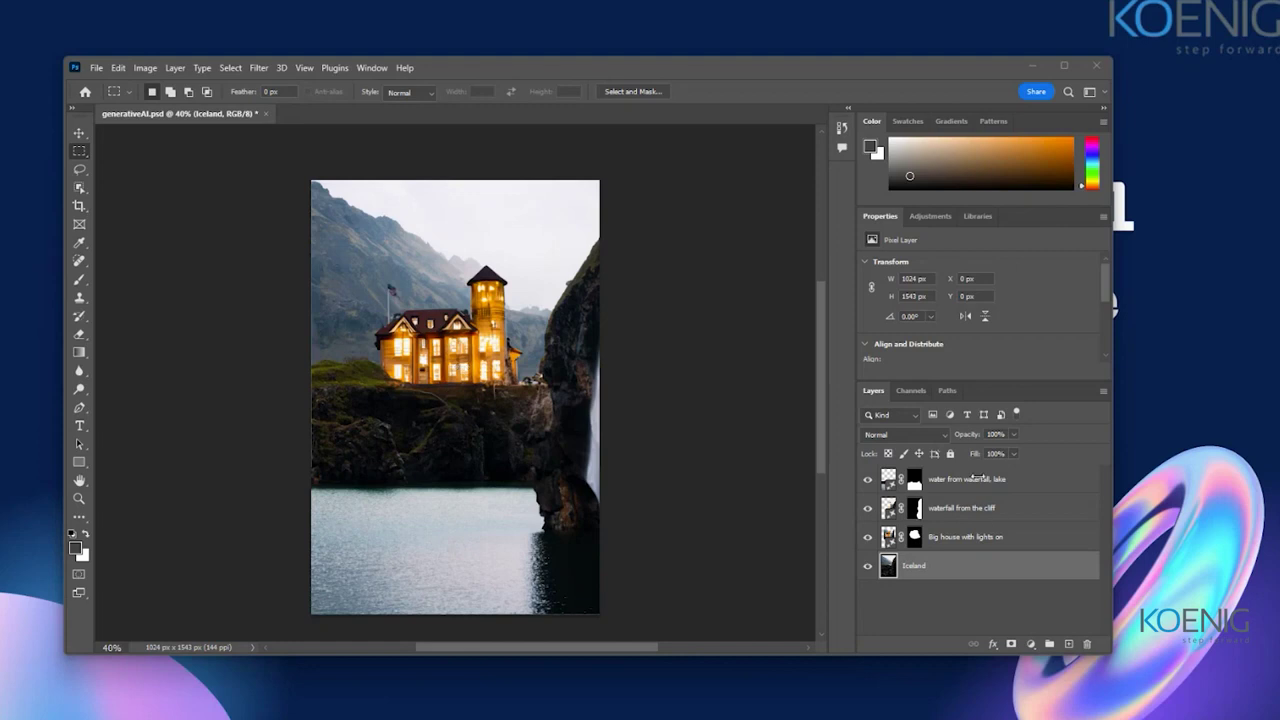
# Step: Select the whole canvas and check the image size settings without changing them
pyautogui.hotkey('ctrl', 'a')
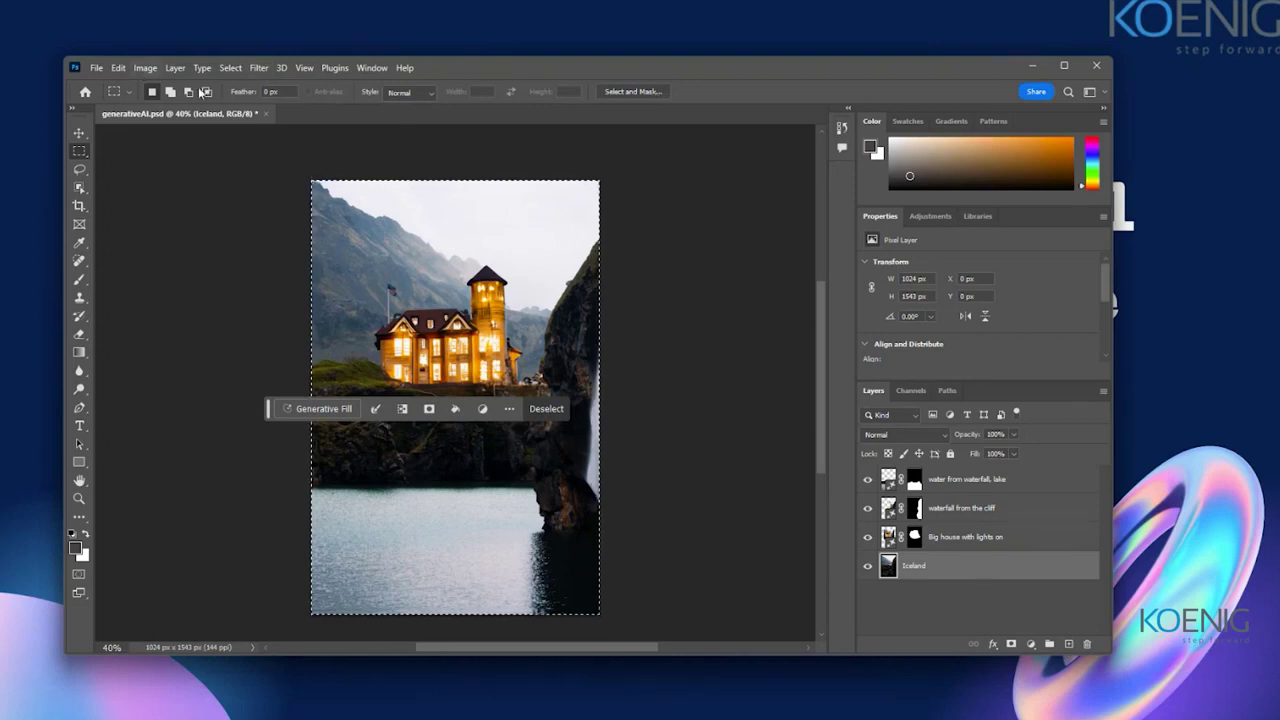
pyautogui.click(145, 68)
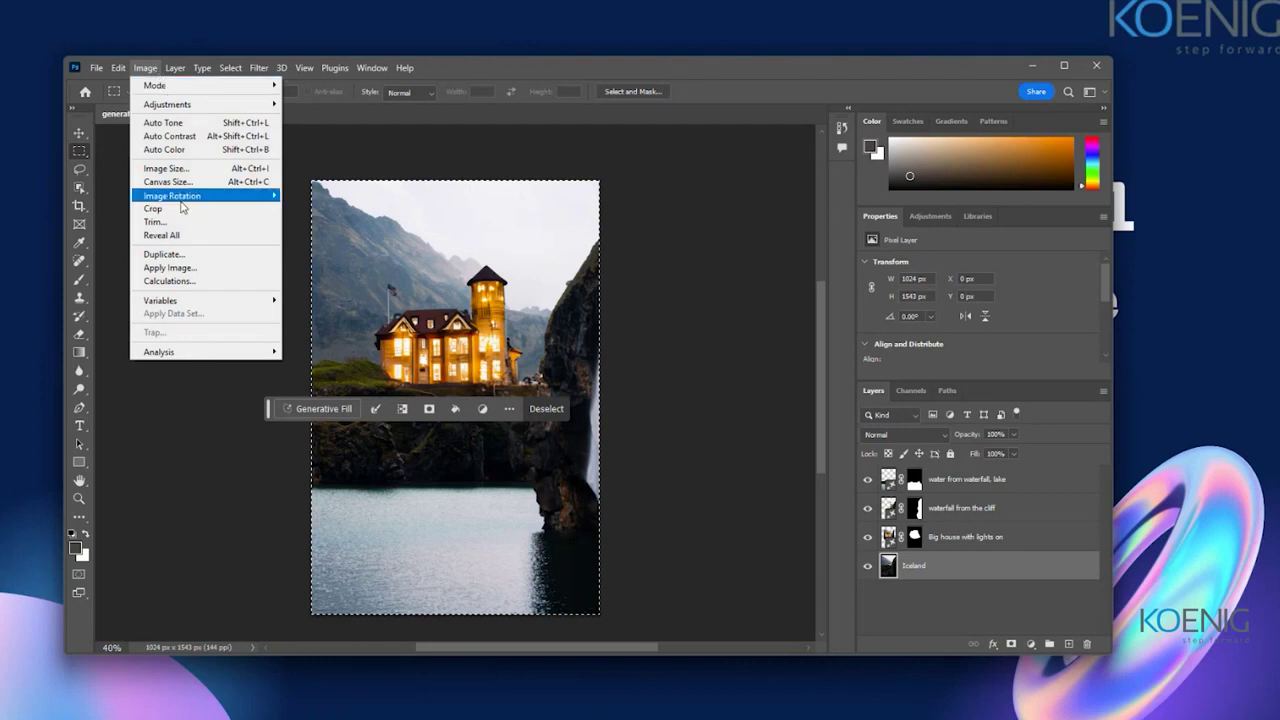
pyautogui.moveTo(180, 199)
pyautogui.click(191, 170)
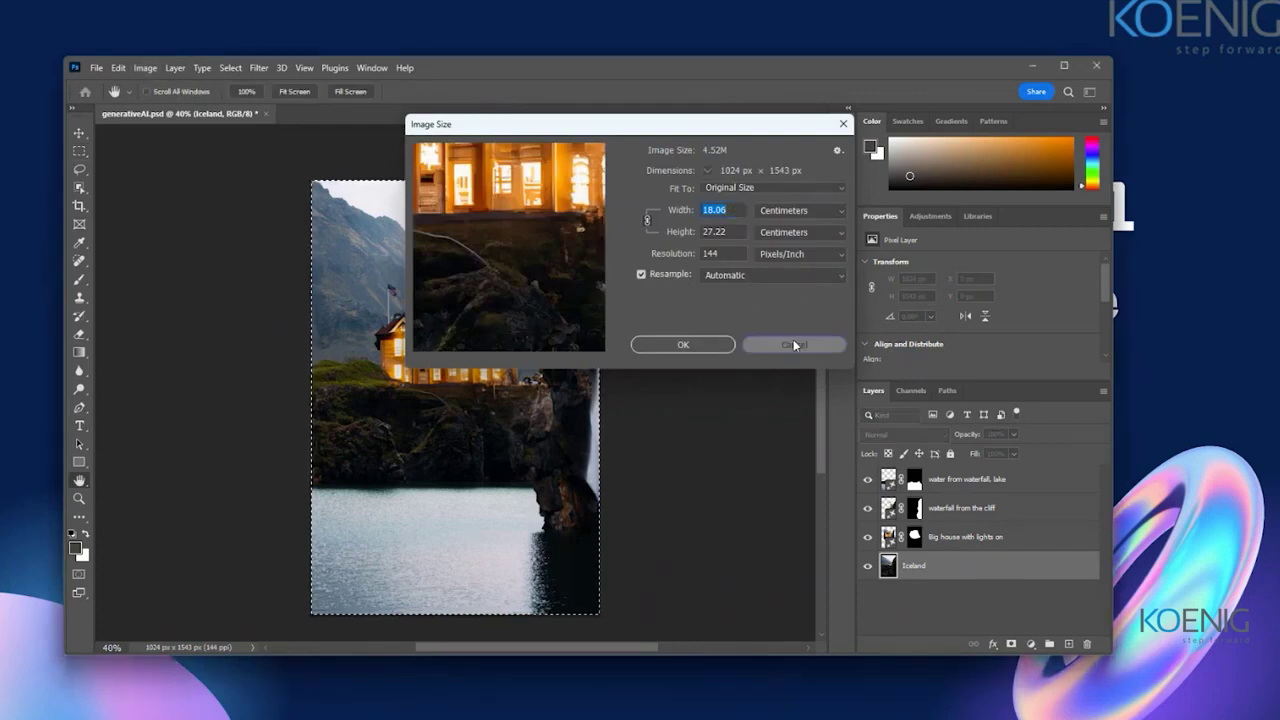
pyautogui.press('Escape')
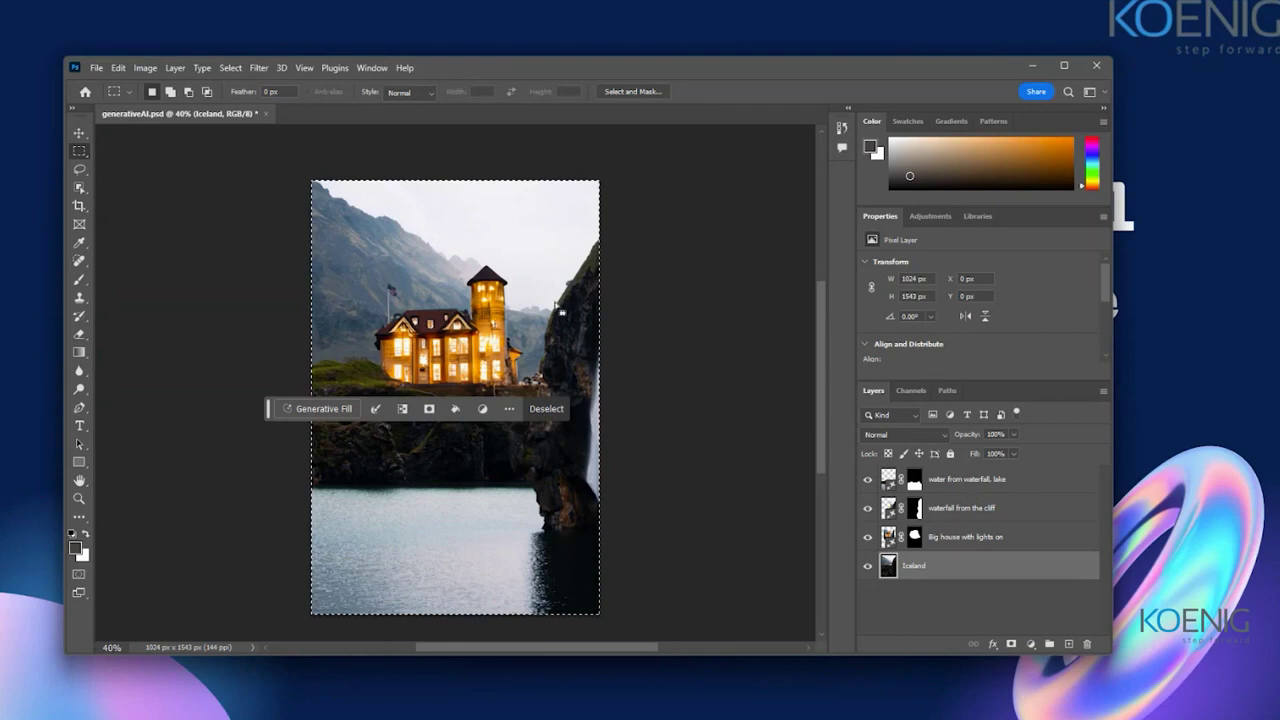
# Step: Deselect the canvas and make the "water from waterfall, lake" layer active
pyautogui.click(509, 408)
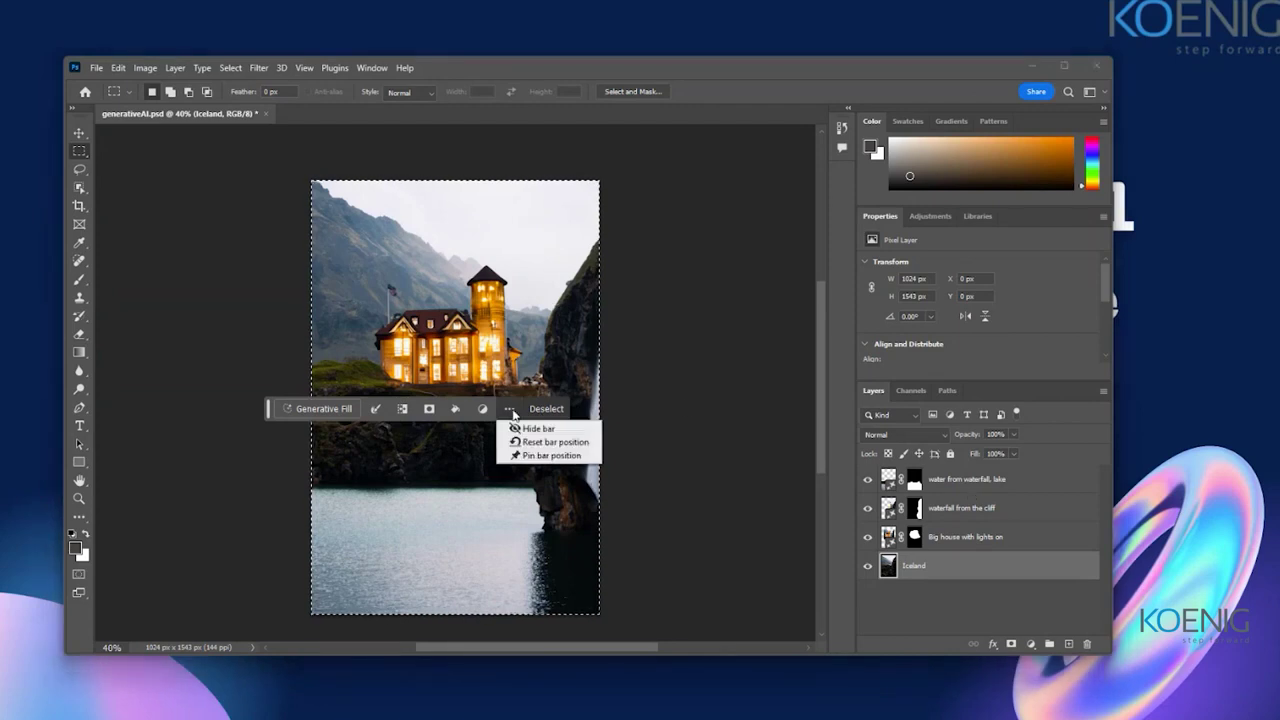
pyautogui.click(547, 408)
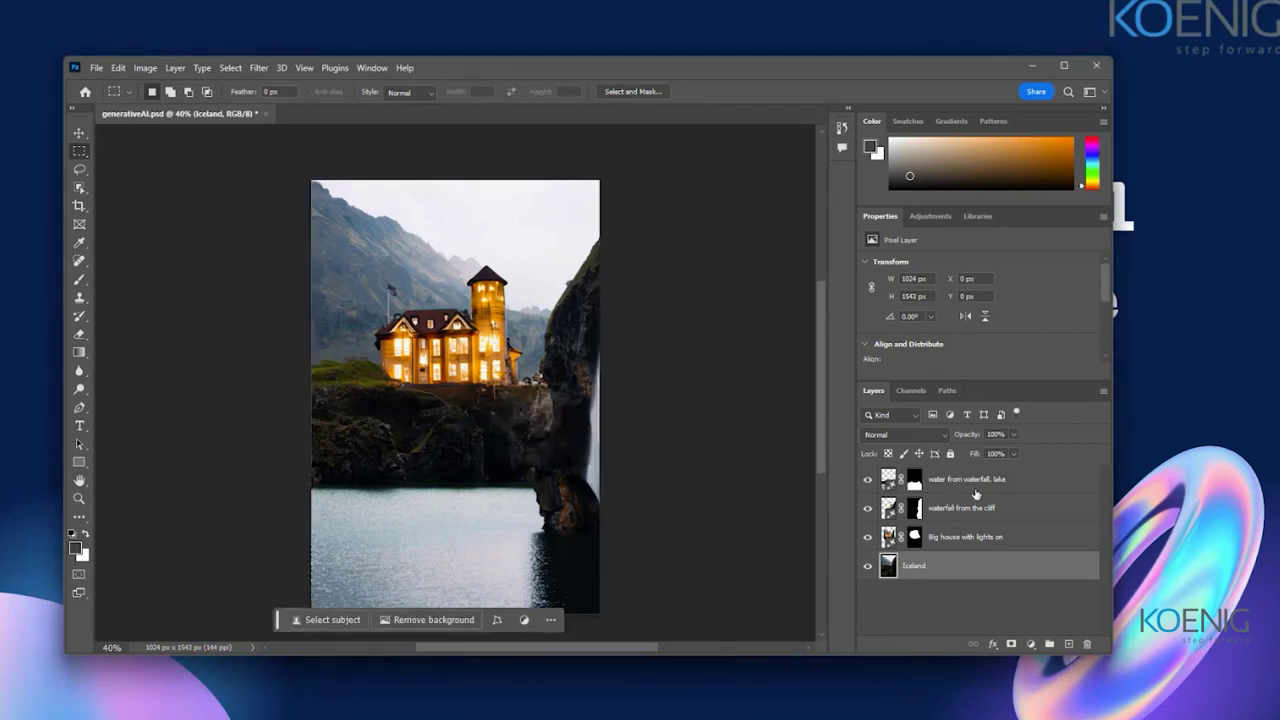
pyautogui.click(950, 484)
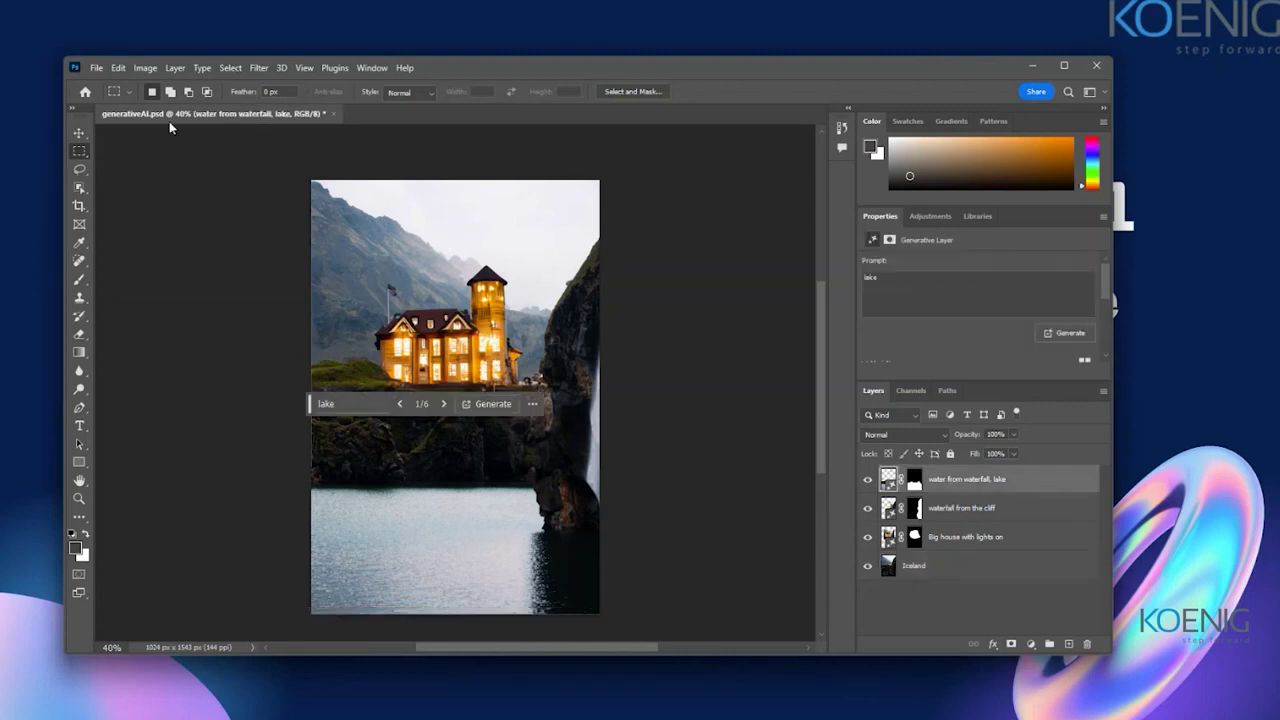
# Step: Try a Levels correction directly on the lake layer with the midtones at 1.42
pyautogui.click(145, 67)
pyautogui.moveTo(182, 108)
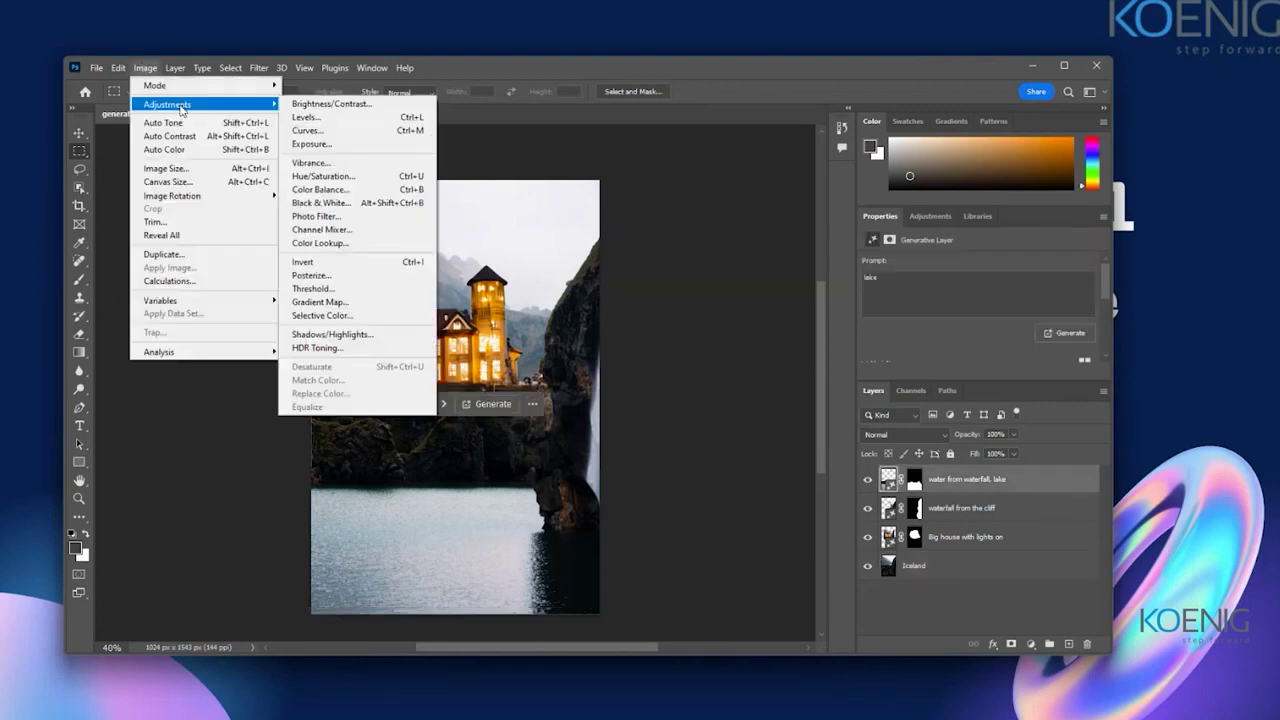
pyautogui.click(337, 119)
pyautogui.moveTo(580, 124); pyautogui.dragTo(788, 142)
pyautogui.moveTo(800, 297); pyautogui.dragTo(779, 298)
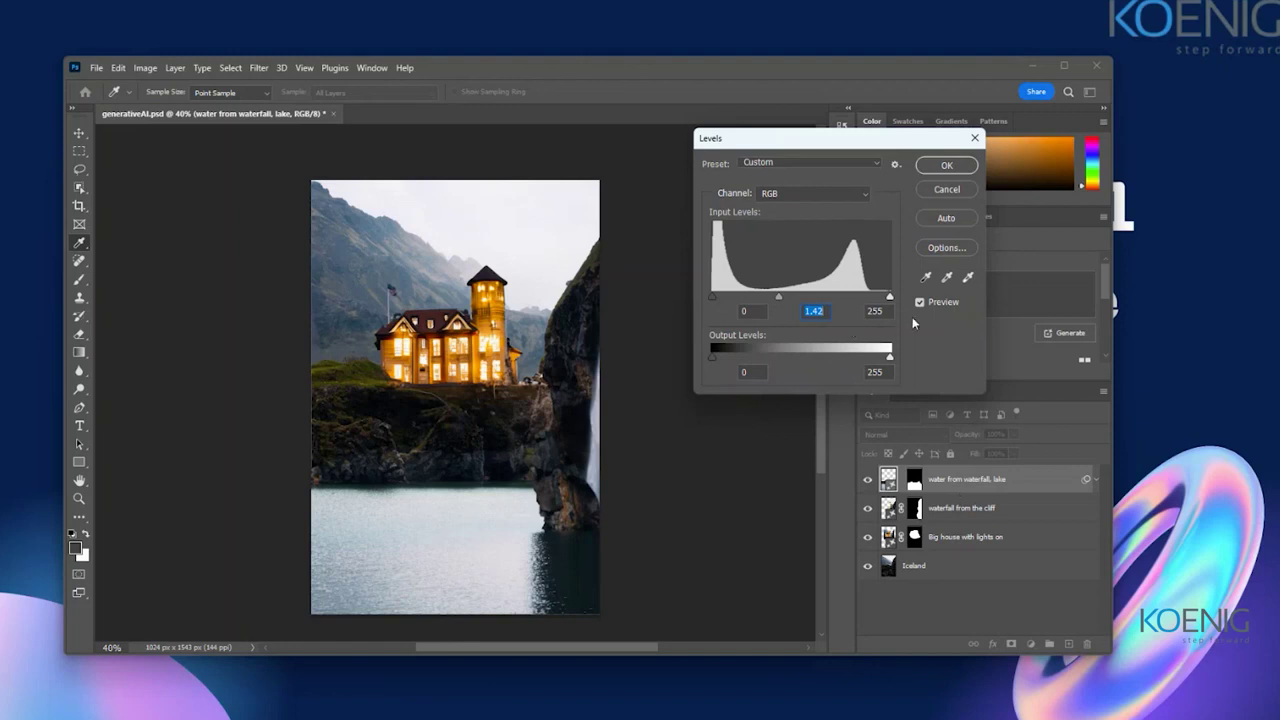
pyautogui.click(946, 191)
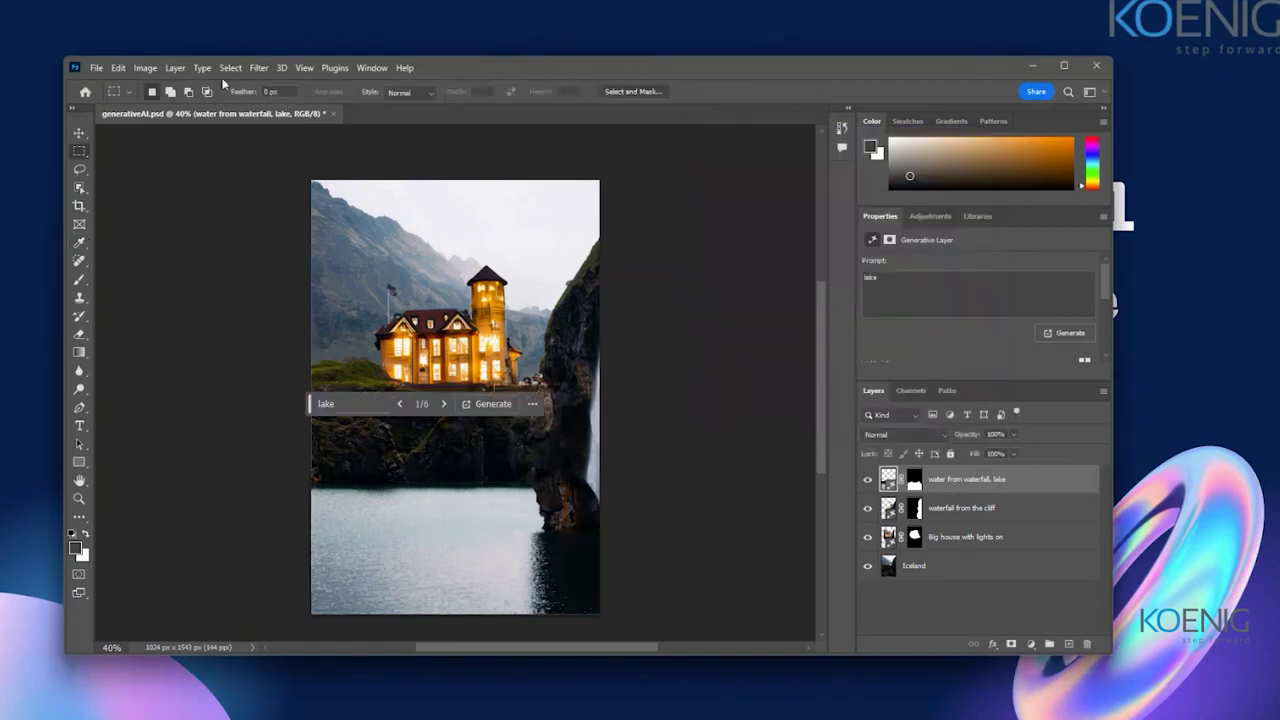
# Step: Add a Levels adjustment layer above the lake layer with the default name and settings
pyautogui.click(145, 67)
pyautogui.moveTo(172, 70)
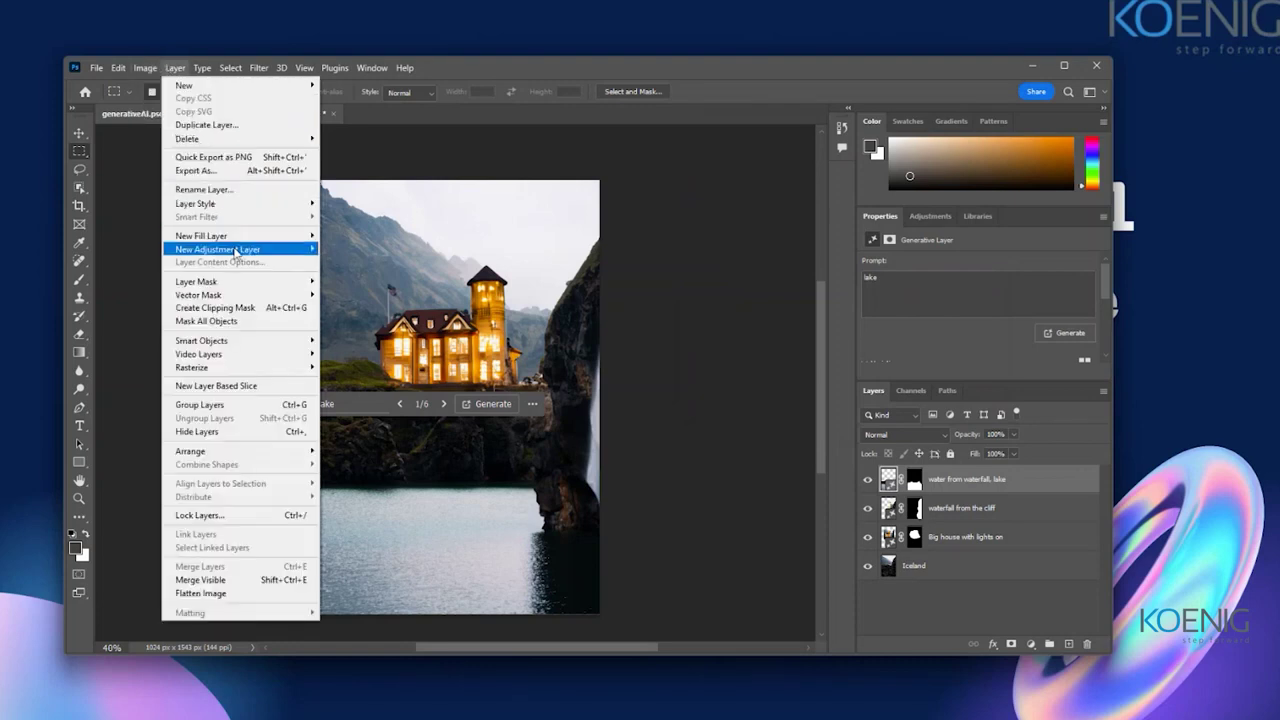
pyautogui.moveTo(237, 253)
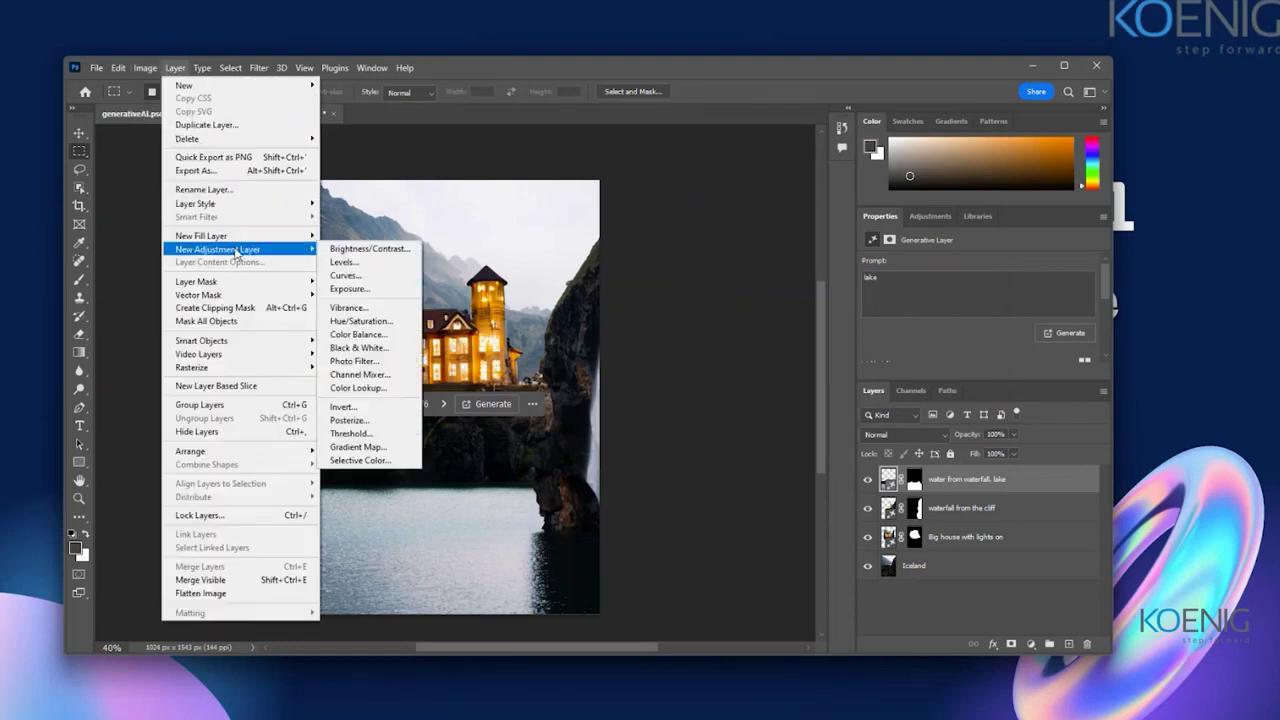
pyautogui.click(355, 262)
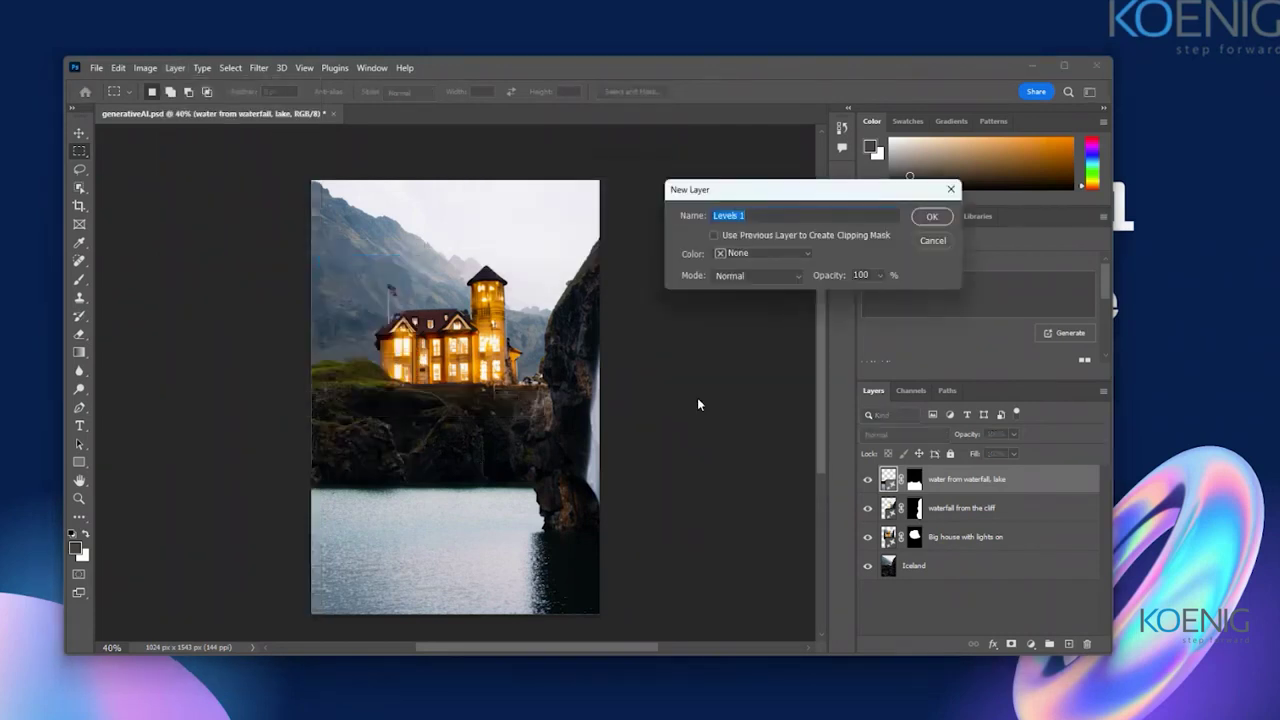
pyautogui.click(932, 241)
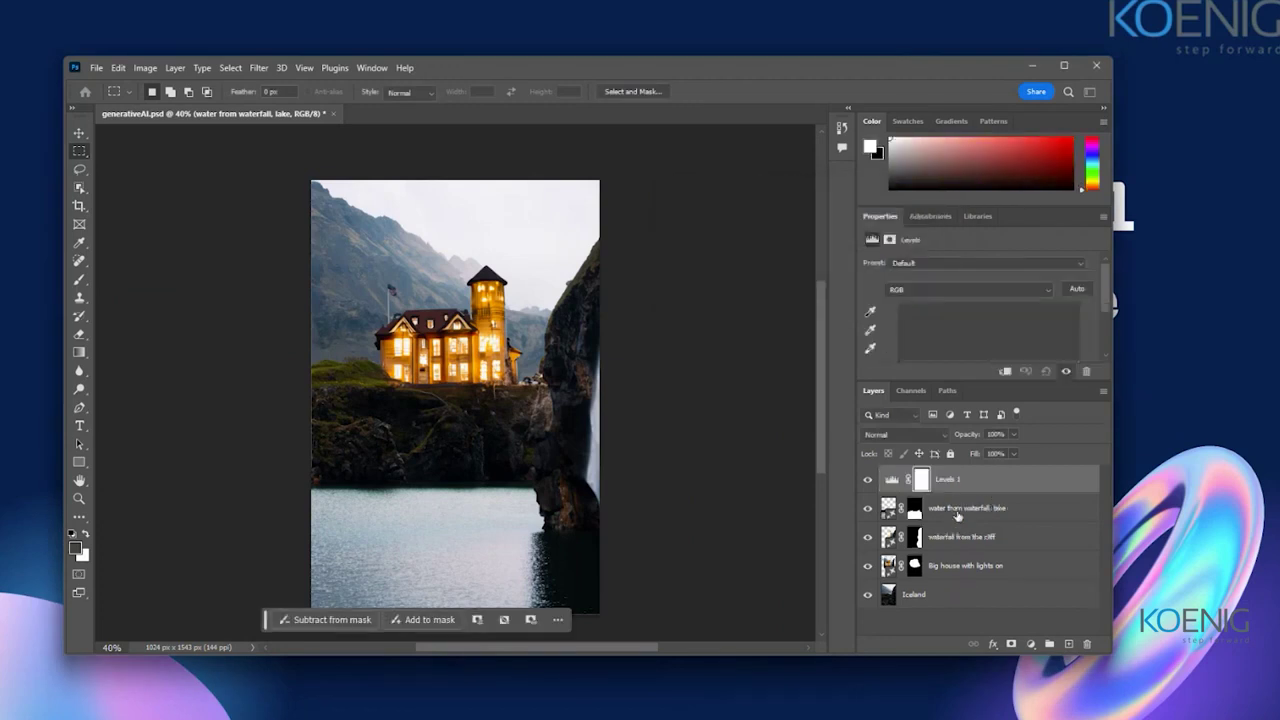
# Step: Darken the whole composite with the Levels adjustment layer, setting black input to 4, midtones to 0.61 and white input to 241
pyautogui.click(891, 482)
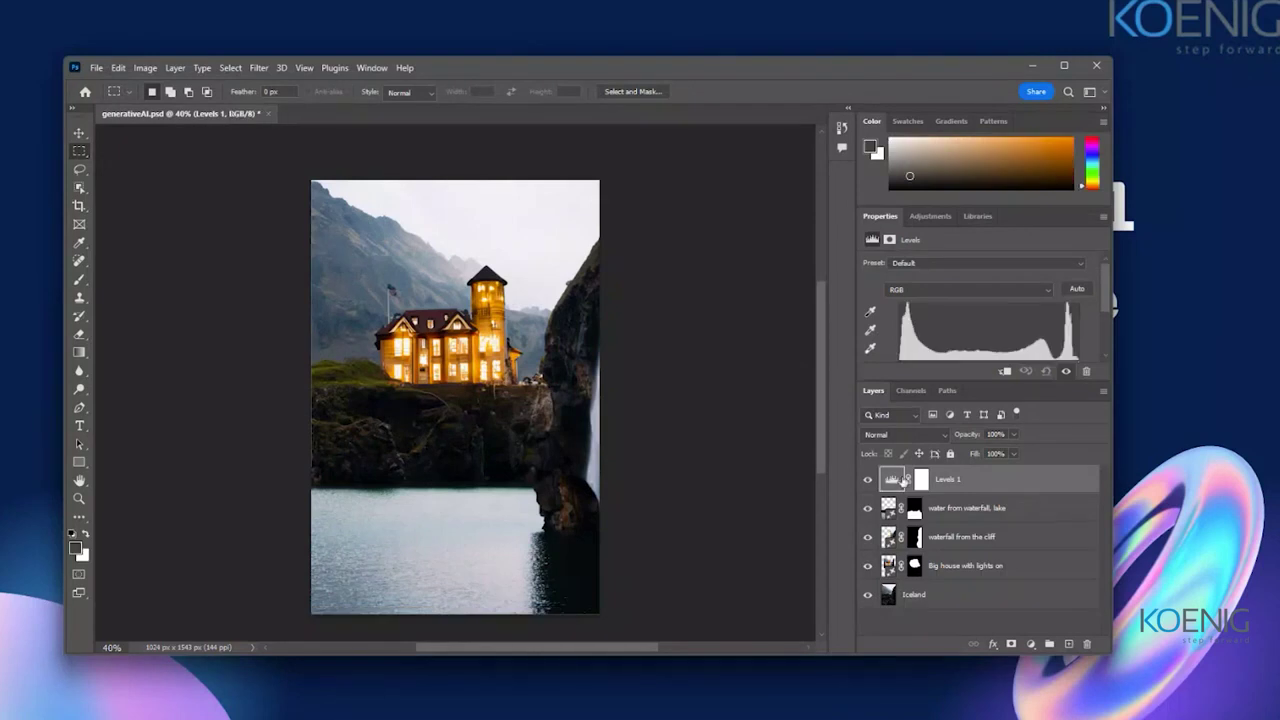
pyautogui.scroll(-2, 967, 320)
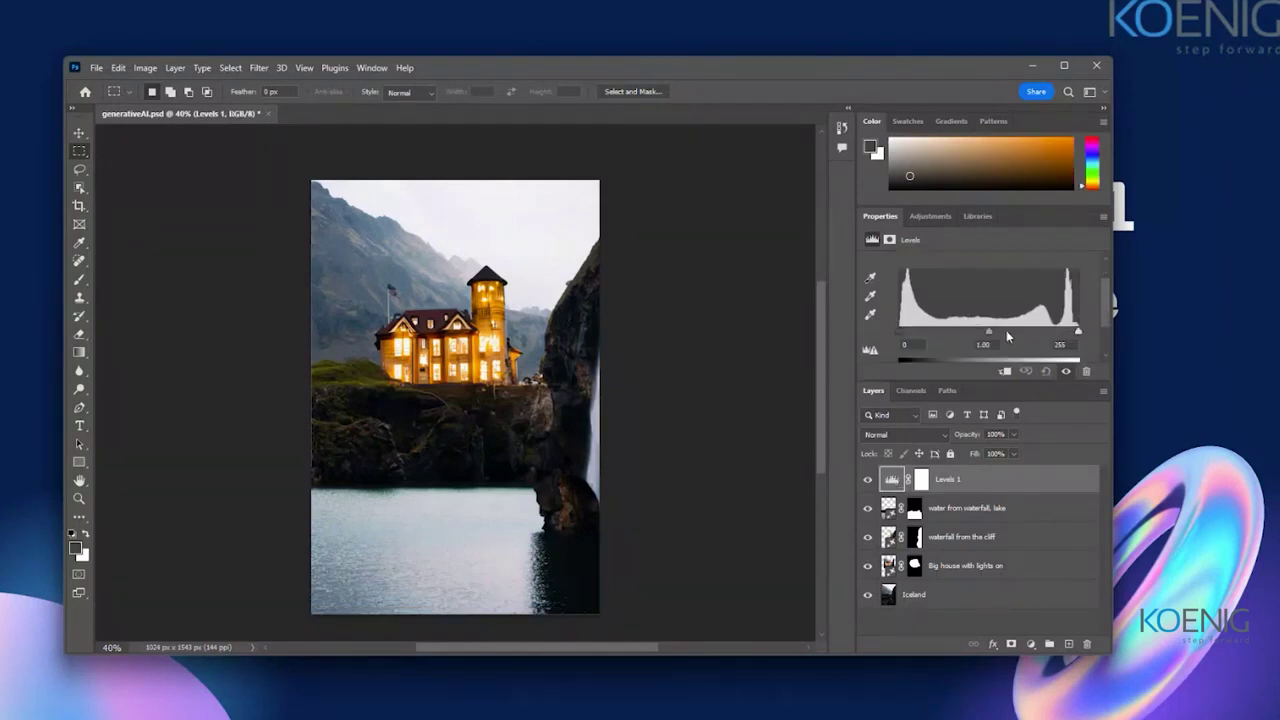
pyautogui.moveTo(988, 331); pyautogui.dragTo(974, 337)
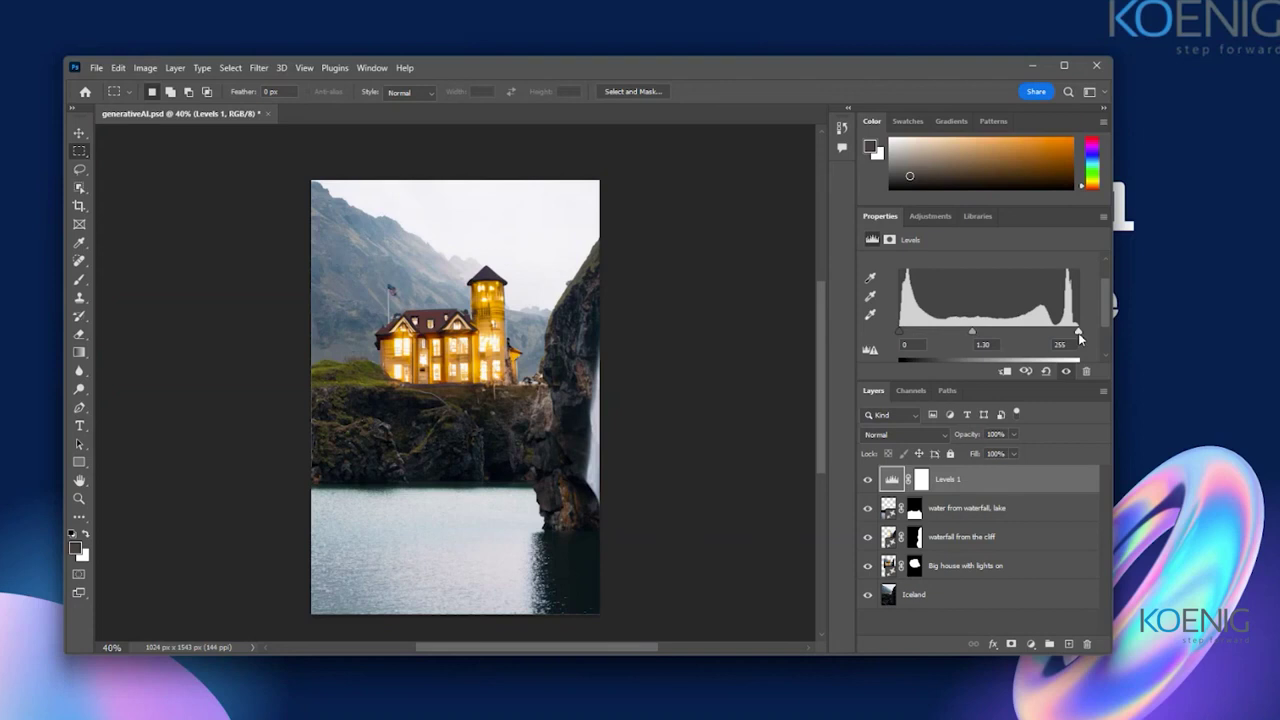
pyautogui.moveTo(1078, 331); pyautogui.dragTo(1052, 331)
pyautogui.moveTo(963, 331); pyautogui.dragTo(998, 333)
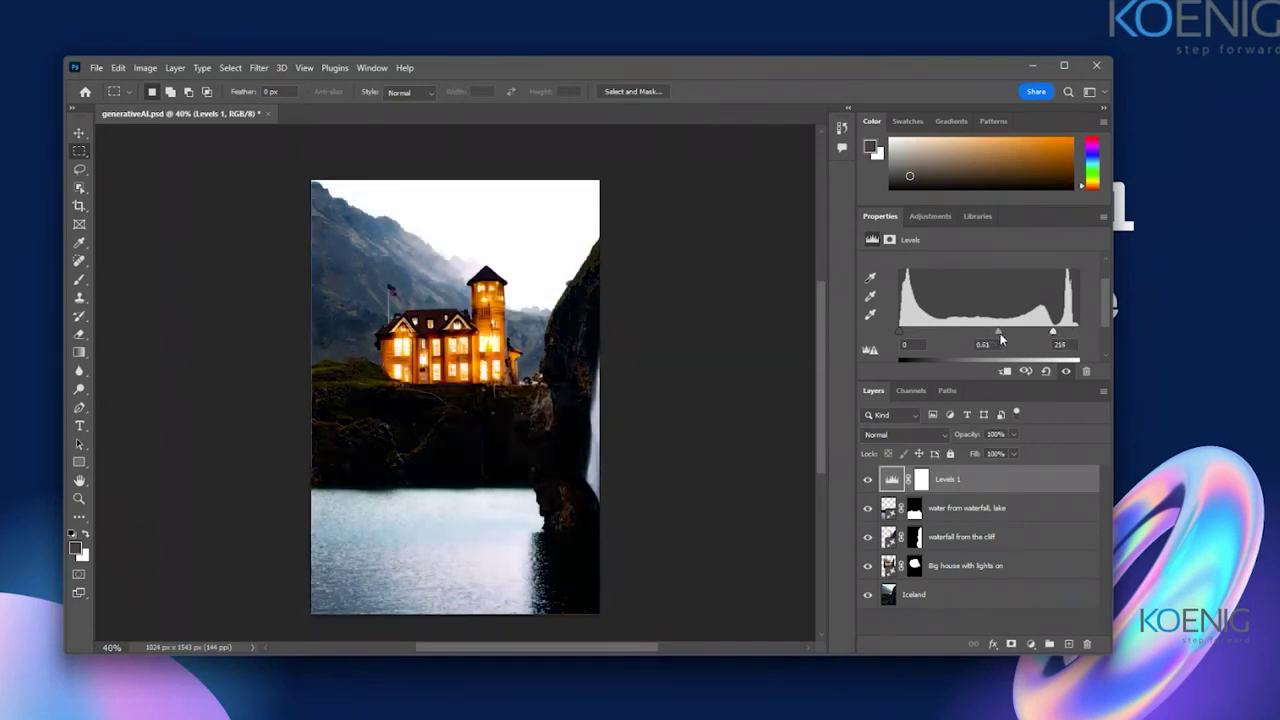
pyautogui.moveTo(899, 330)
pyautogui.mouseDown()
pyautogui.moveTo(915, 330)
pyautogui.moveTo(902, 330)
pyautogui.mouseUp()
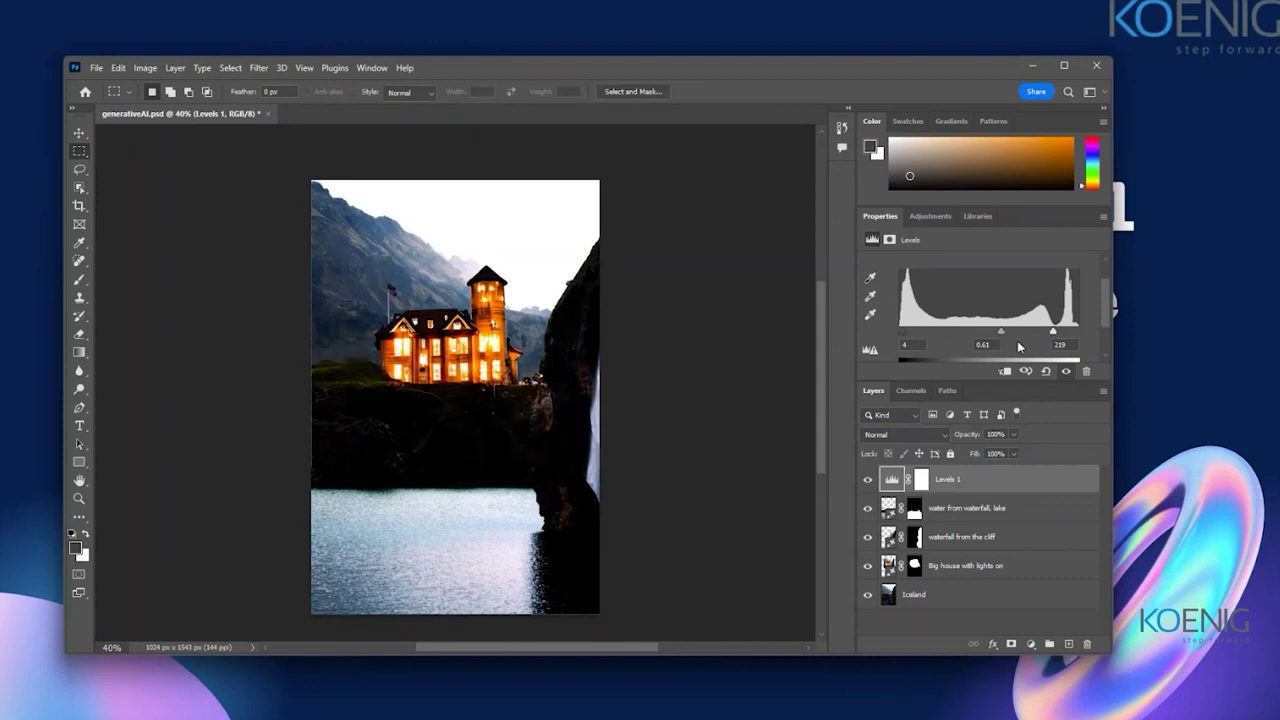
pyautogui.moveTo(1053, 332); pyautogui.dragTo(1069, 337)
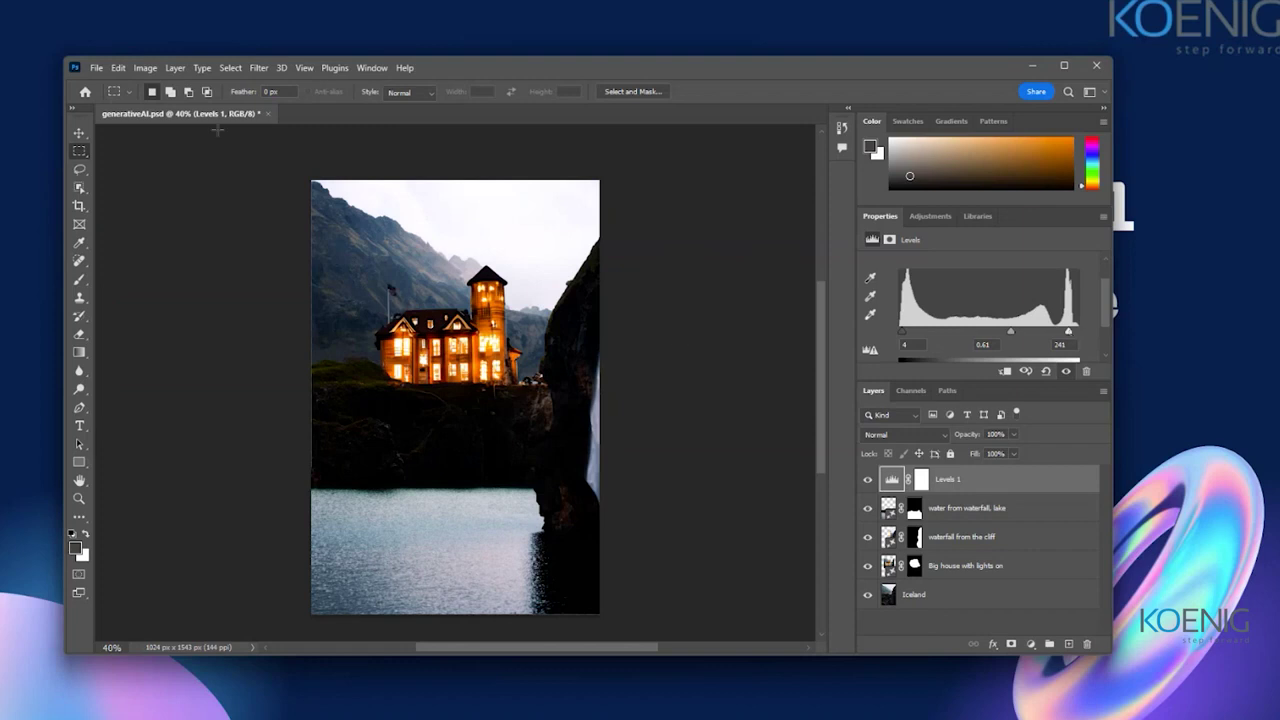
# Step: Add a Brightness/Contrast adjustment layer on top with brightness -50 and contrast 21
pyautogui.click(174, 68)
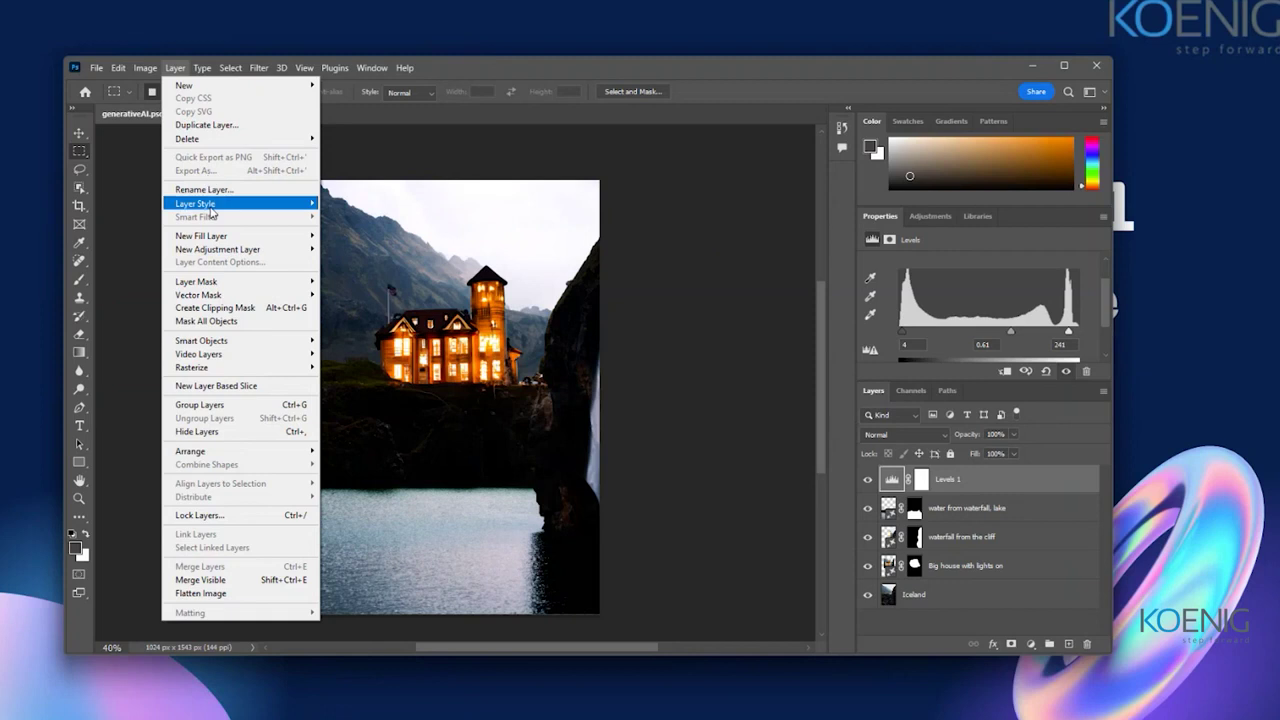
pyautogui.moveTo(228, 256)
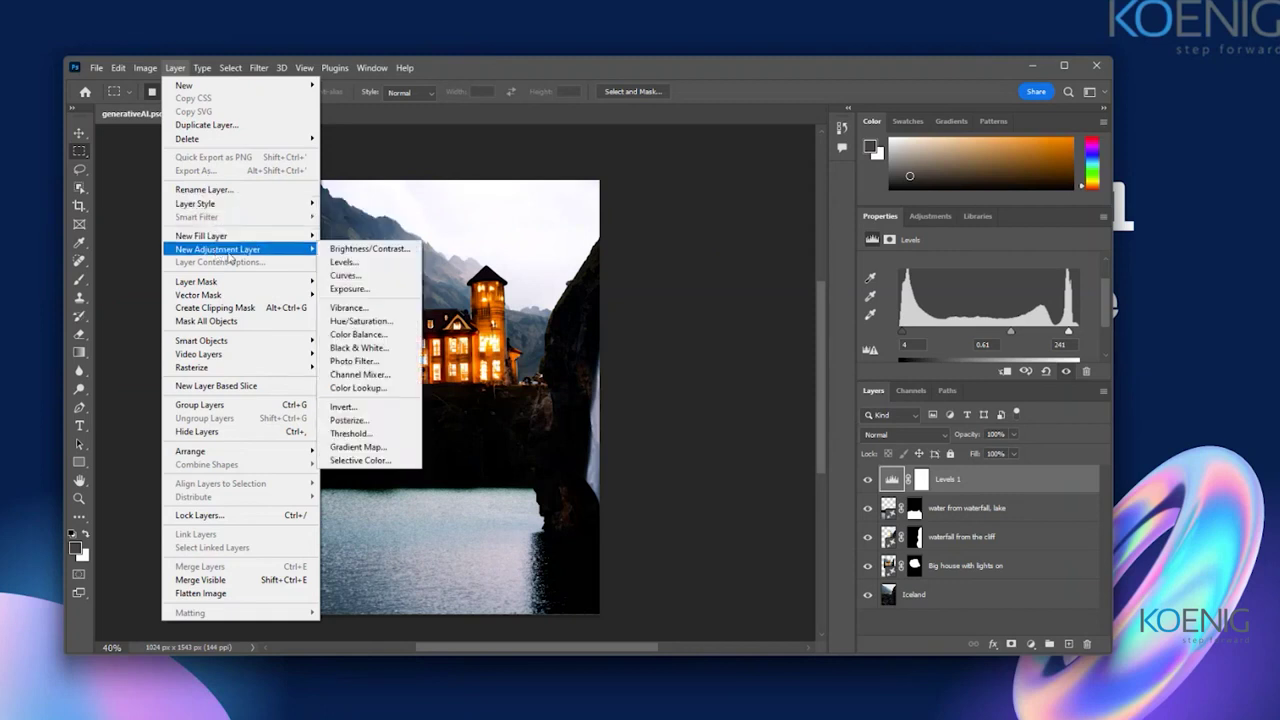
pyautogui.click(365, 252)
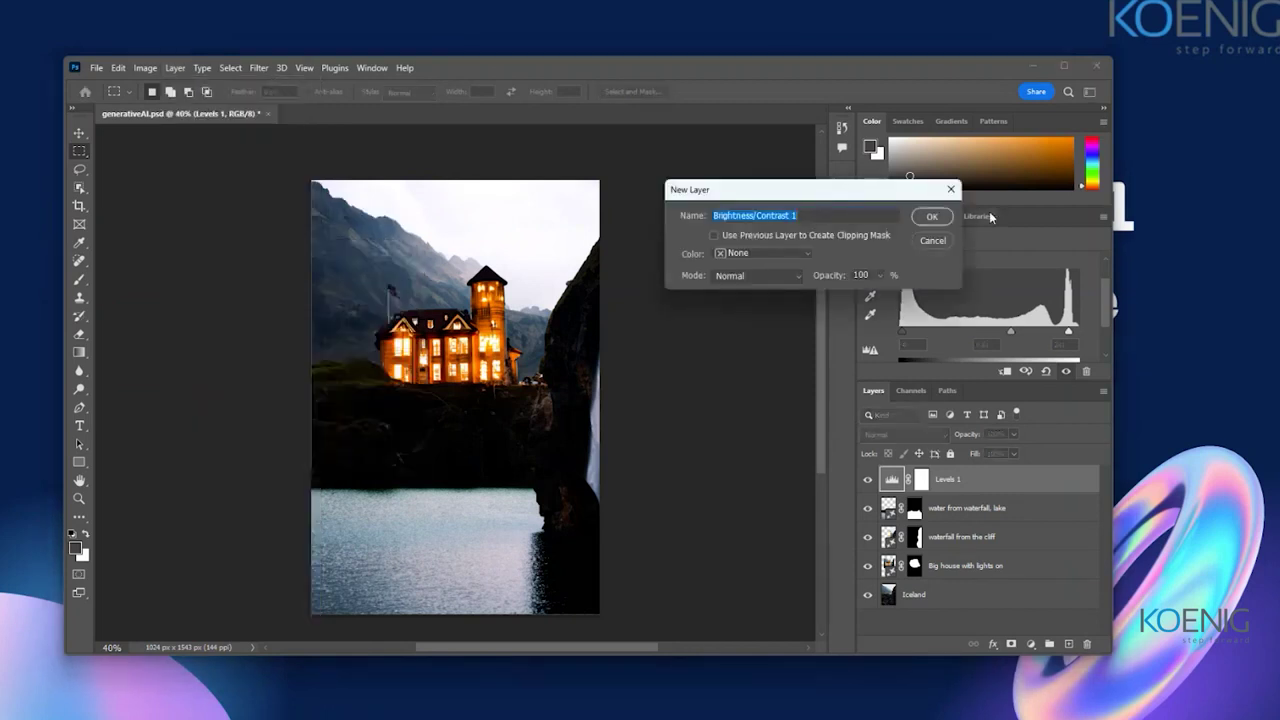
pyautogui.click(933, 218)
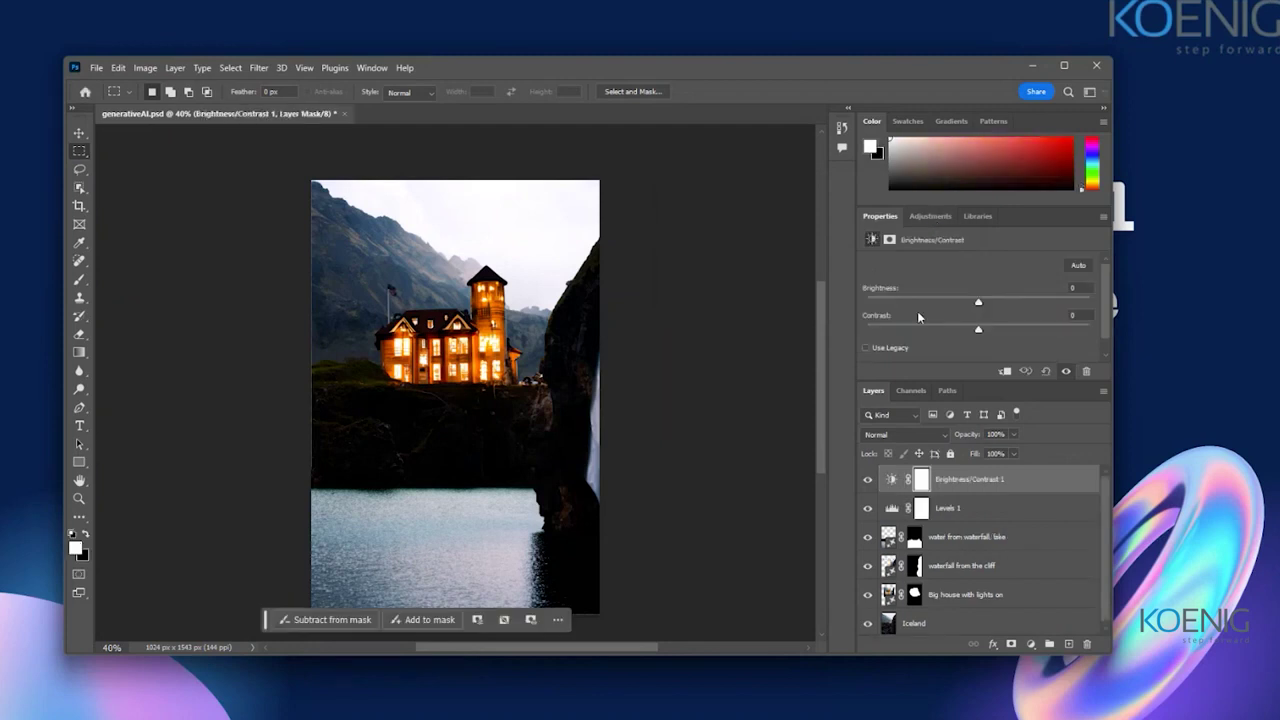
pyautogui.moveTo(980, 302); pyautogui.dragTo(1001, 337)
# Step: Add a Hue/Saturation adjustment layer on top with hue +29, saturation -45 and lightness -6
pyautogui.click(175, 67)
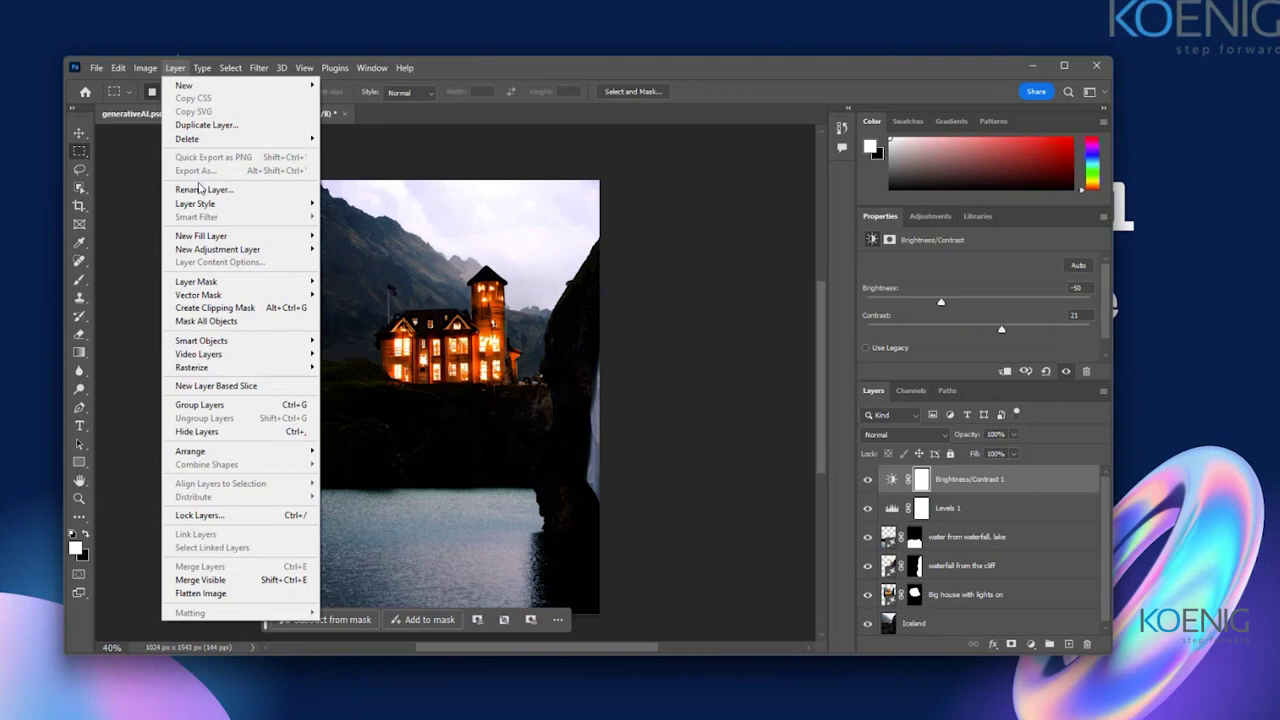
pyautogui.moveTo(225, 255)
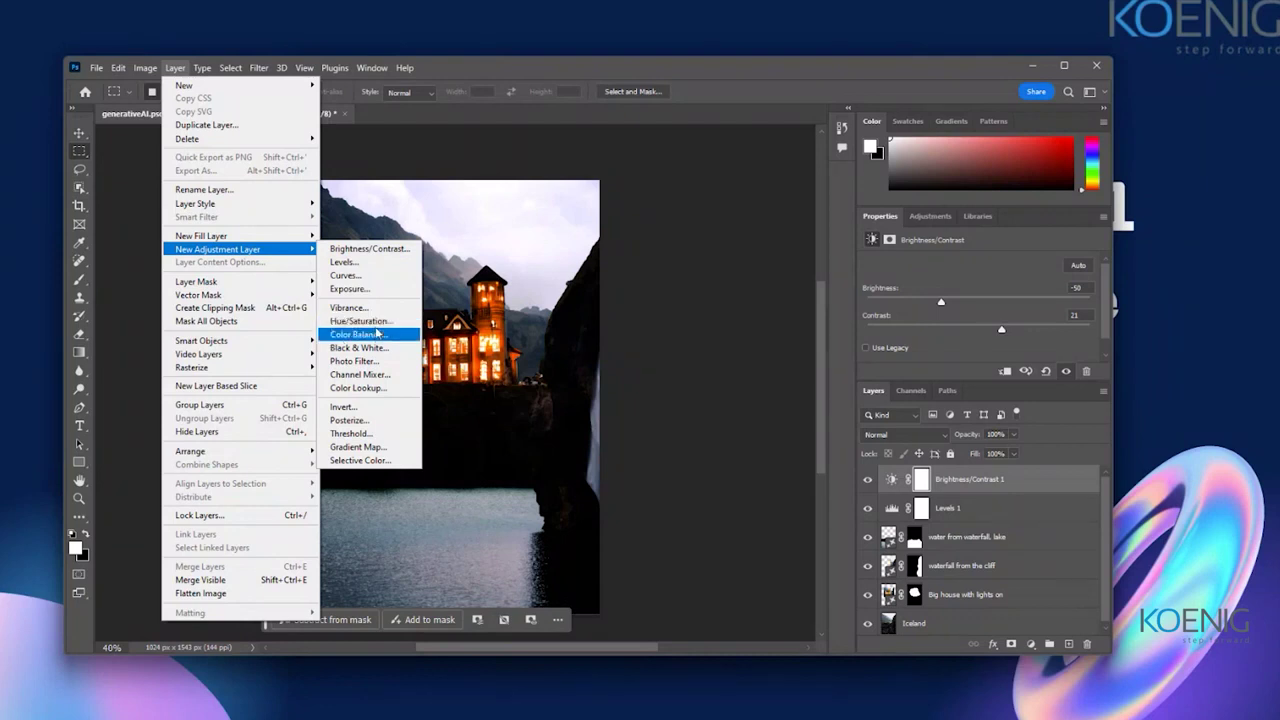
pyautogui.click(362, 320)
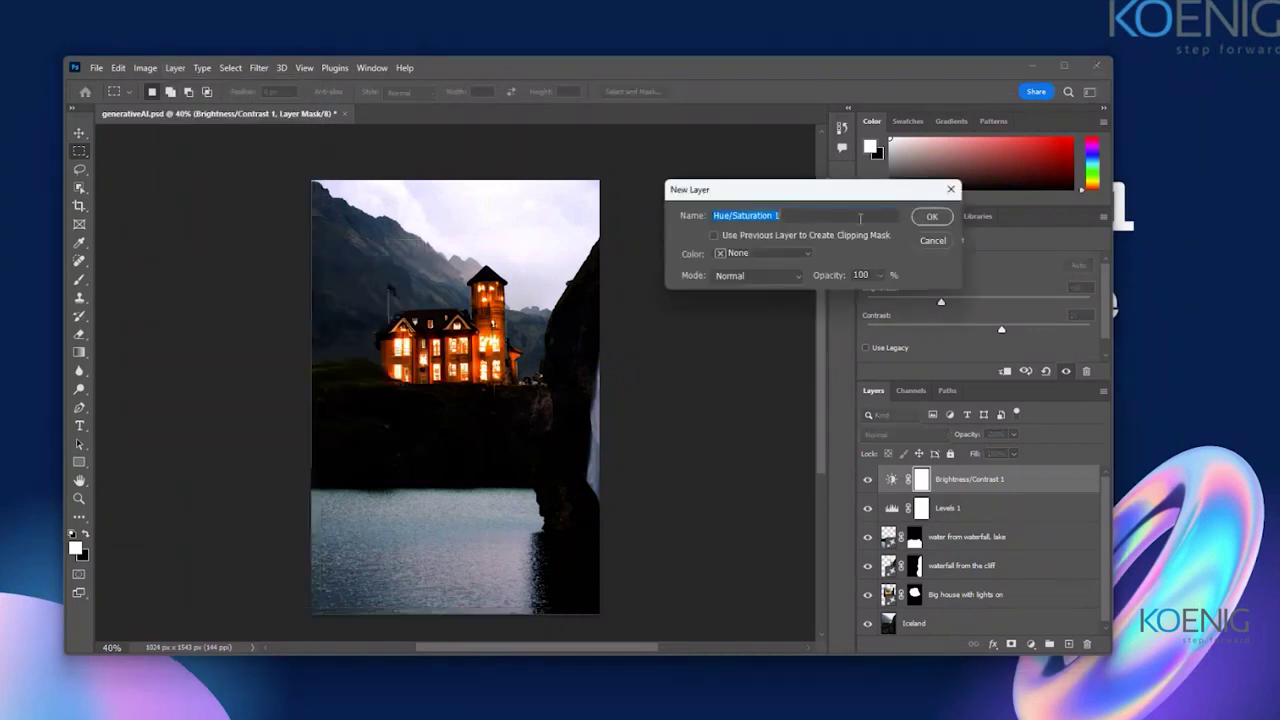
pyautogui.click(937, 215)
pyautogui.moveTo(978, 320); pyautogui.dragTo(1012, 318)
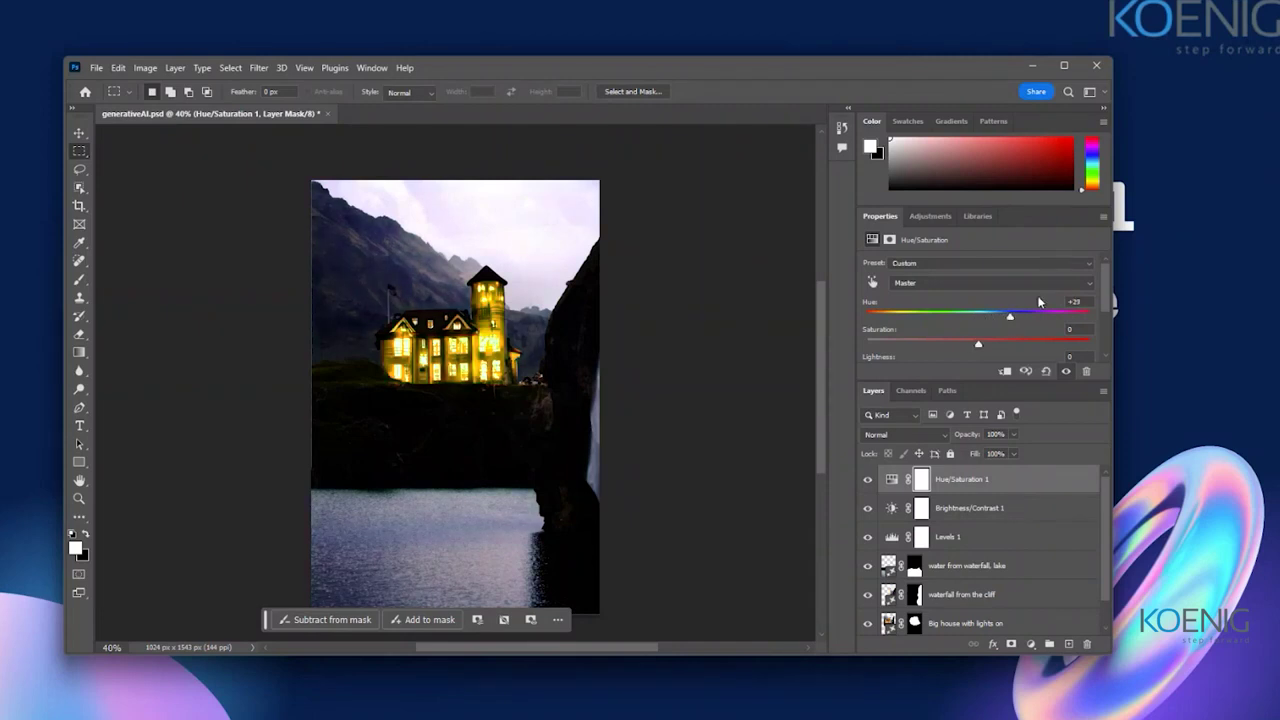
pyautogui.scroll(-2, 978, 300)
pyautogui.moveTo(978, 311); pyautogui.dragTo(971, 338)
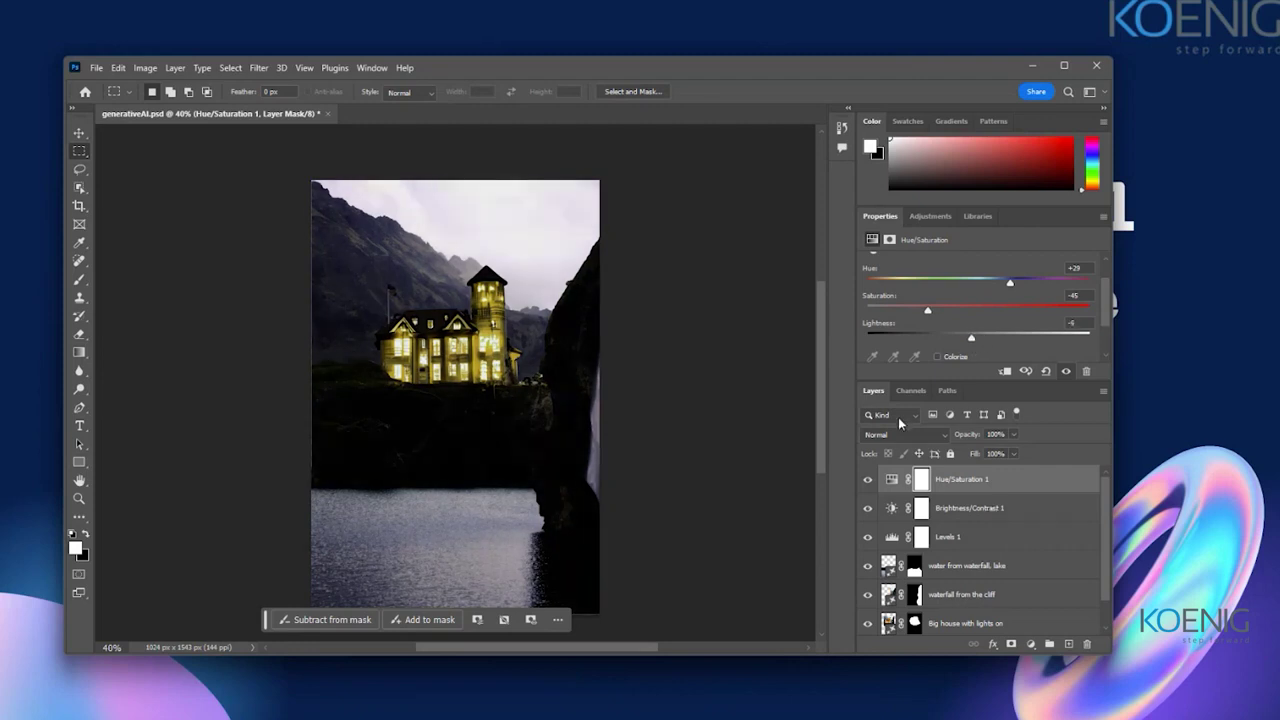
# Step: Set the Hue/Saturation layer's blend mode to Darken and step through the following modes to Darker Color
pyautogui.click(906, 437)
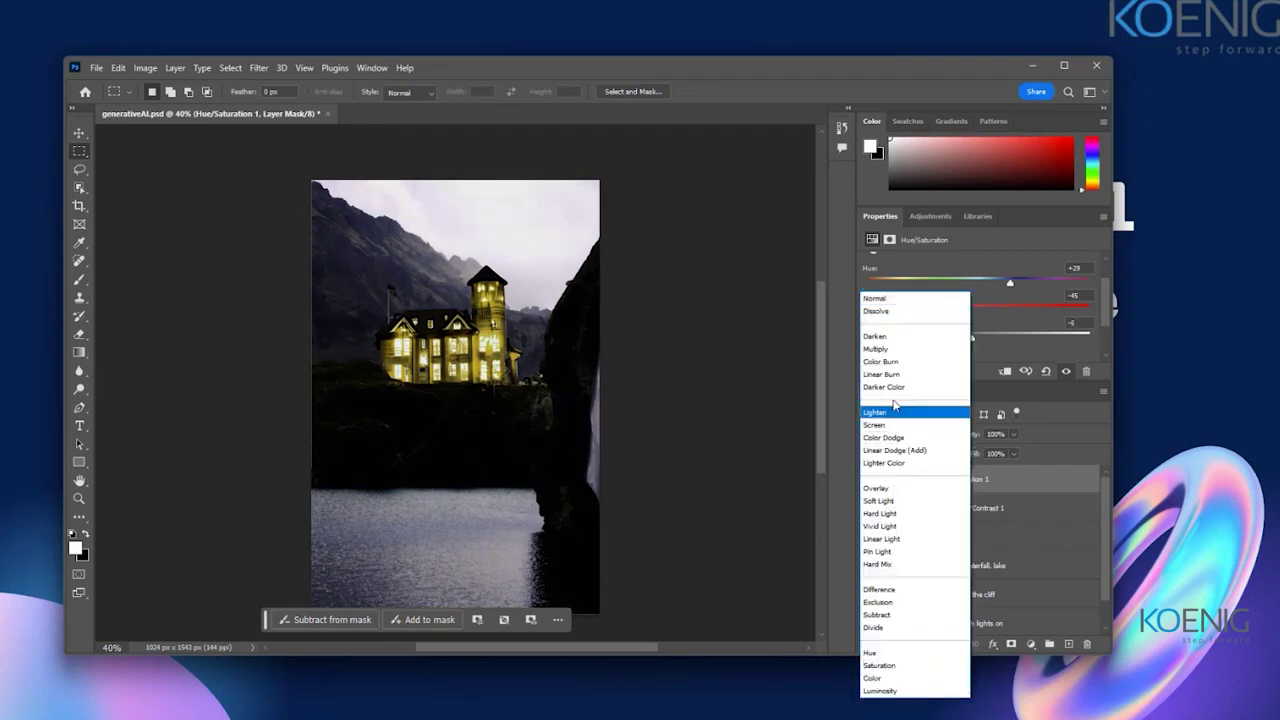
pyautogui.click(889, 338)
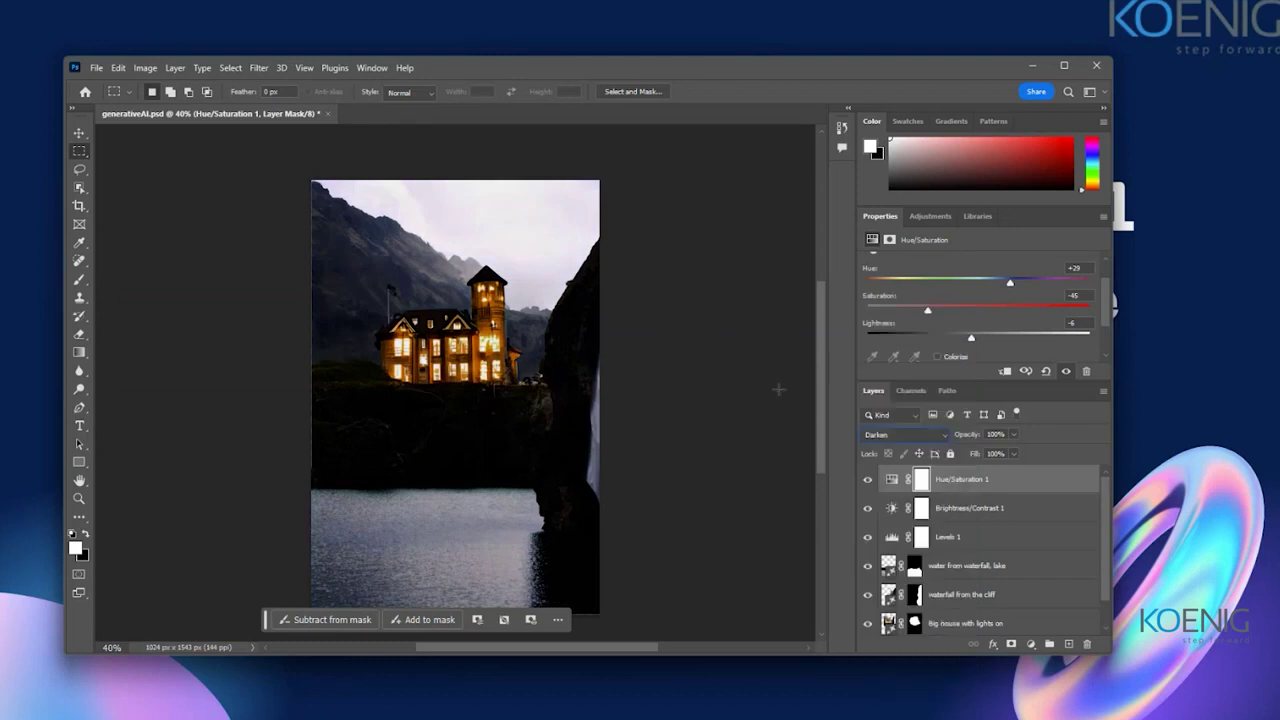
pyautogui.press('Down')
pyautogui.press('Down')
pyautogui.press('Down')
pyautogui.press('Down')
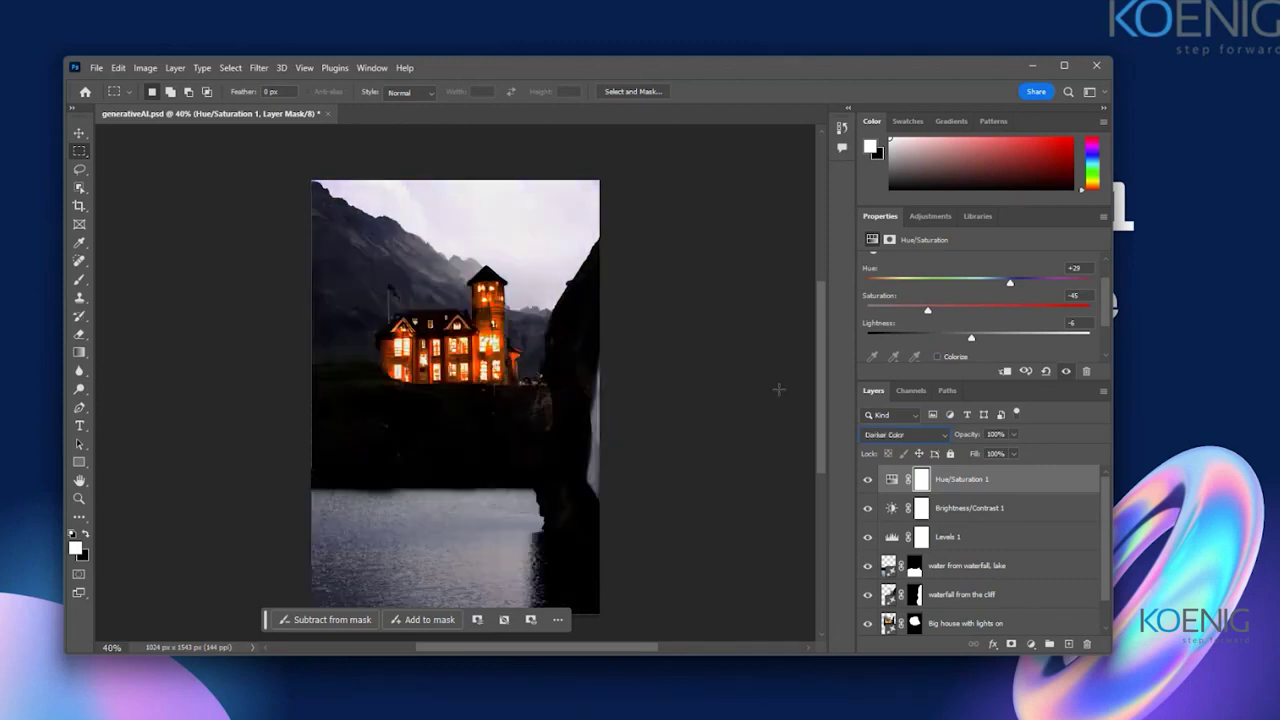
# Step: Preview the blend modes from Lighten to Color Dodge and beyond on the Hue/Saturation layer, then return it to Darker Color
pyautogui.press('Down')
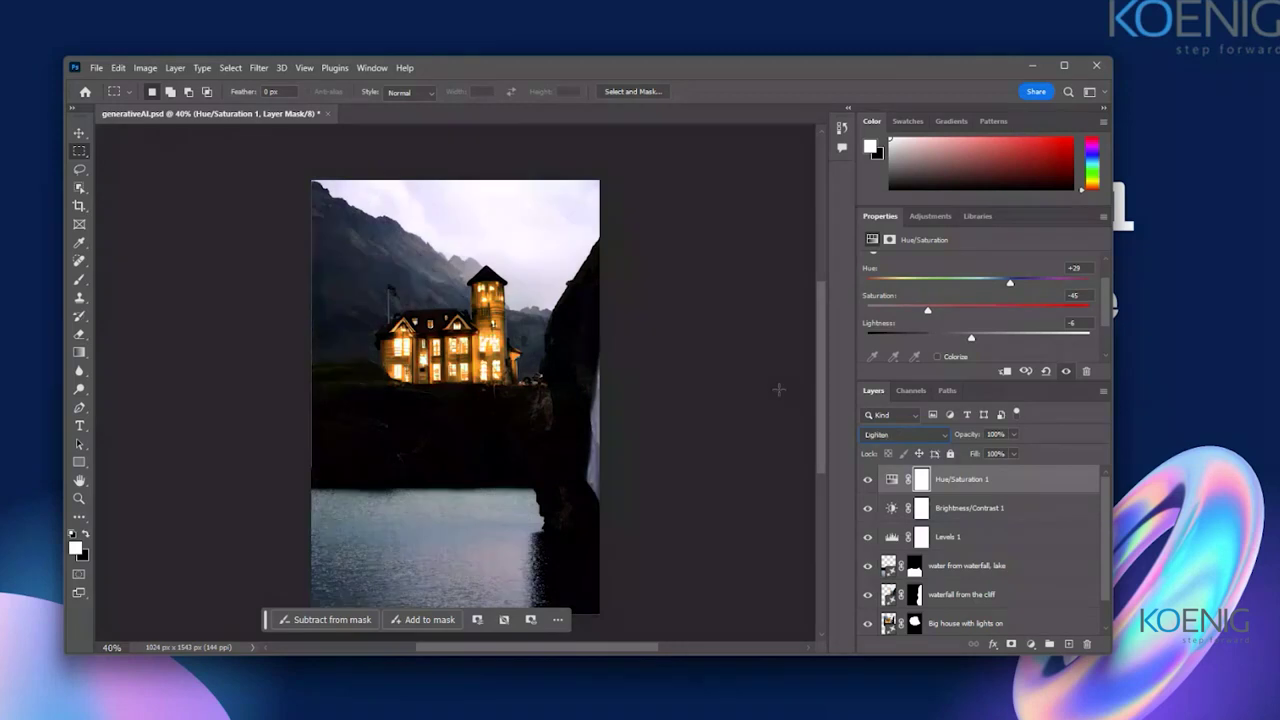
pyautogui.press('Down')
pyautogui.press('Down')
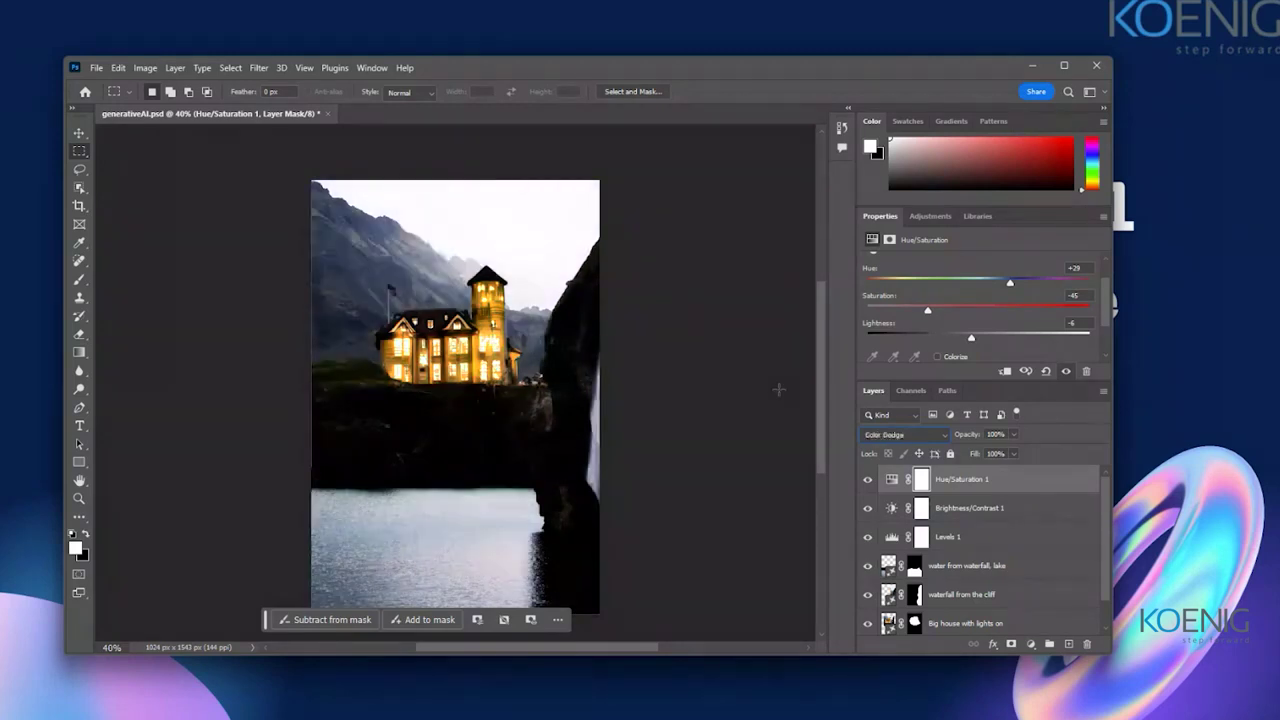
pyautogui.press('Down')
pyautogui.press('Up')
pyautogui.press('Up')
pyautogui.press('Up')
pyautogui.press('Up')
pyautogui.press('Up')
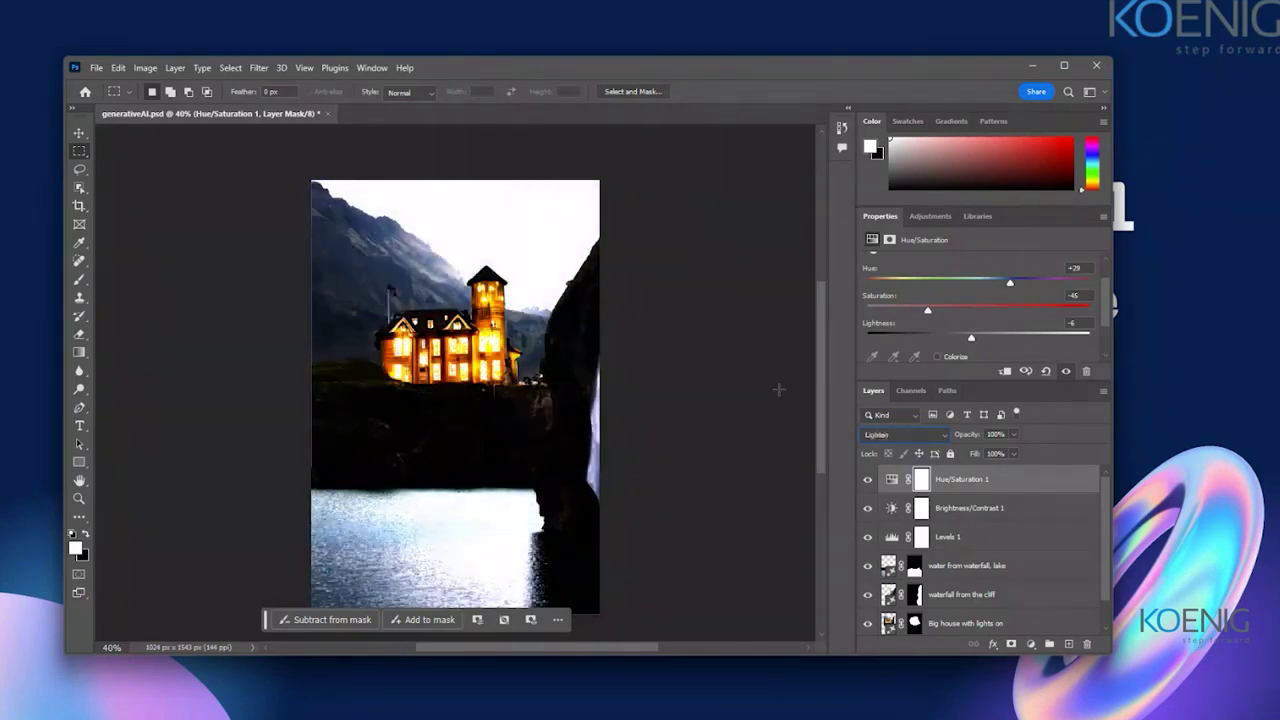
pyautogui.press('Down')
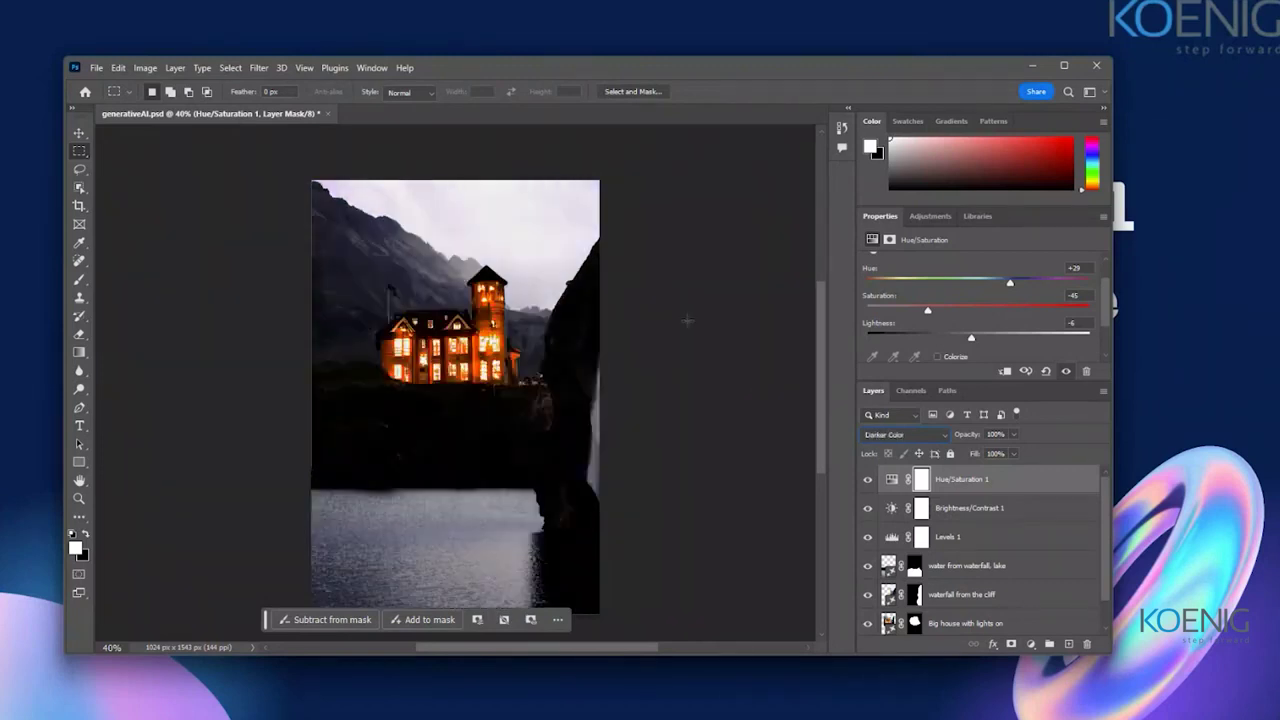
# Step: Duplicate the "Big house with lights on" layer and hide the original beneath the copy
pyautogui.scroll(-1, 969, 521)
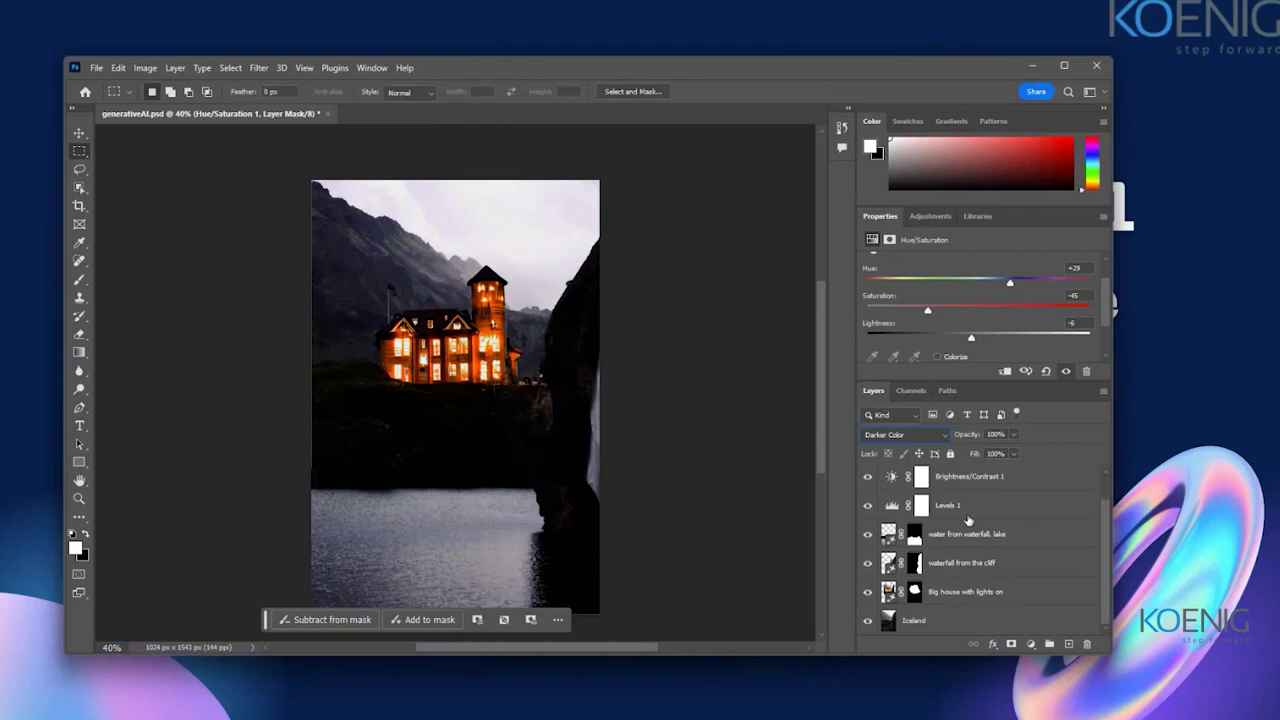
pyautogui.click(950, 593)
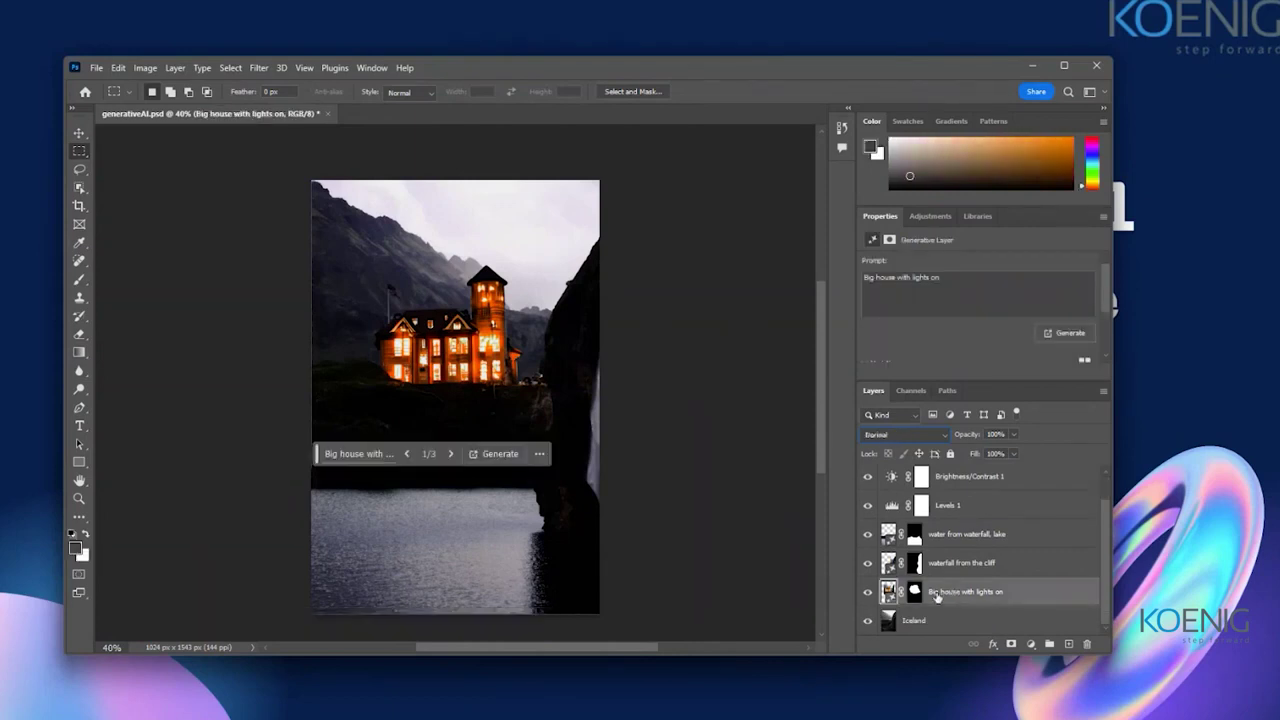
pyautogui.click(145, 68)
pyautogui.click(145, 68)
pyautogui.rightClick(951, 595)
pyautogui.hotkey('ctrl', 'j')
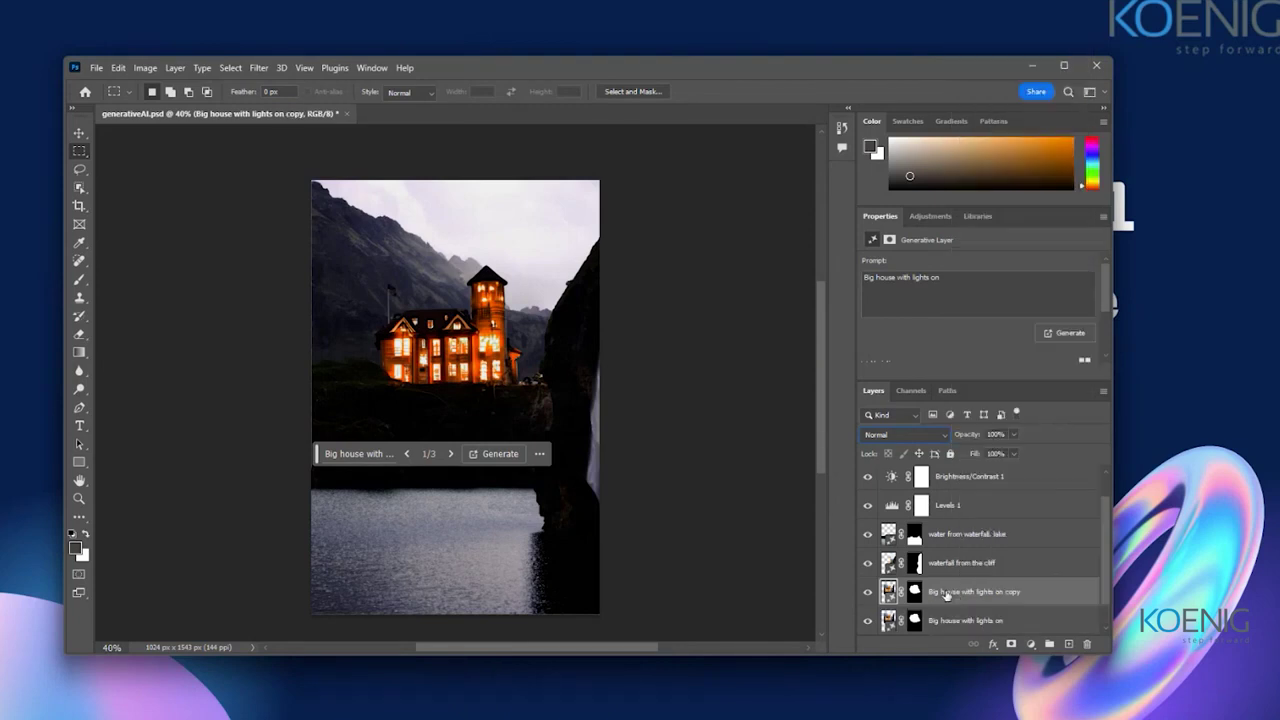
pyautogui.scroll(-1, 946, 594)
pyautogui.click(867, 592)
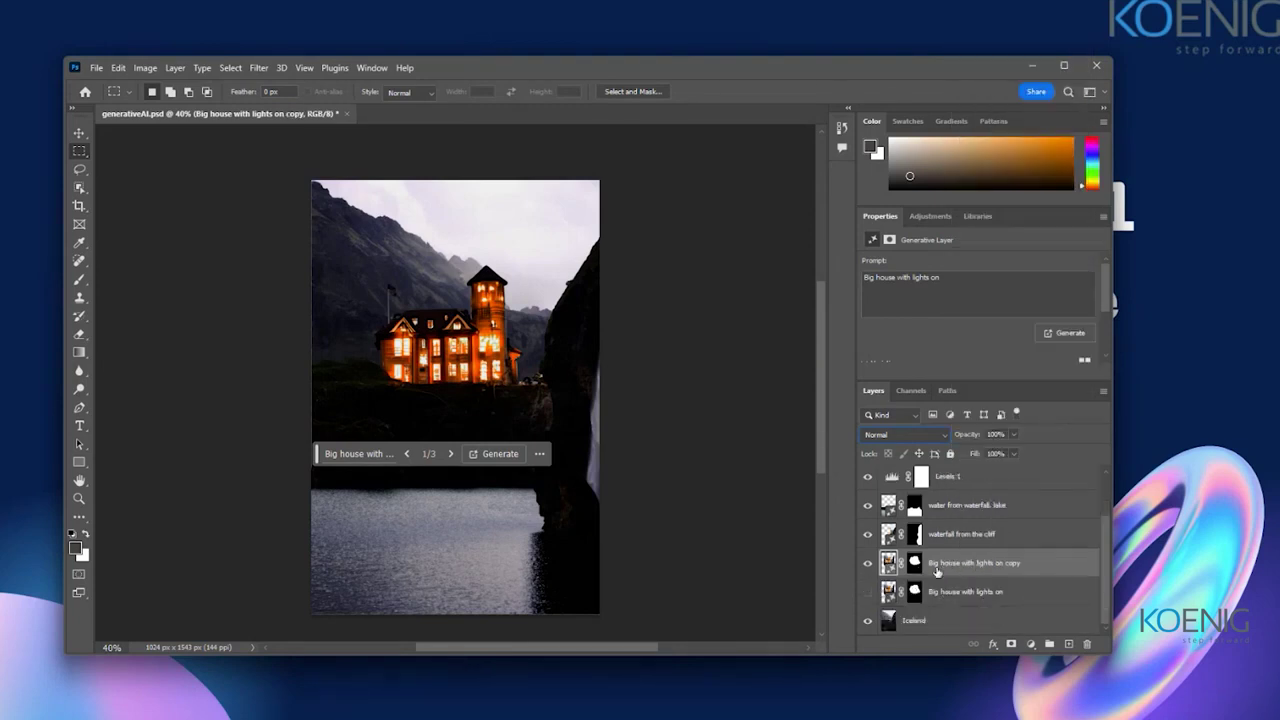
pyautogui.click(145, 68)
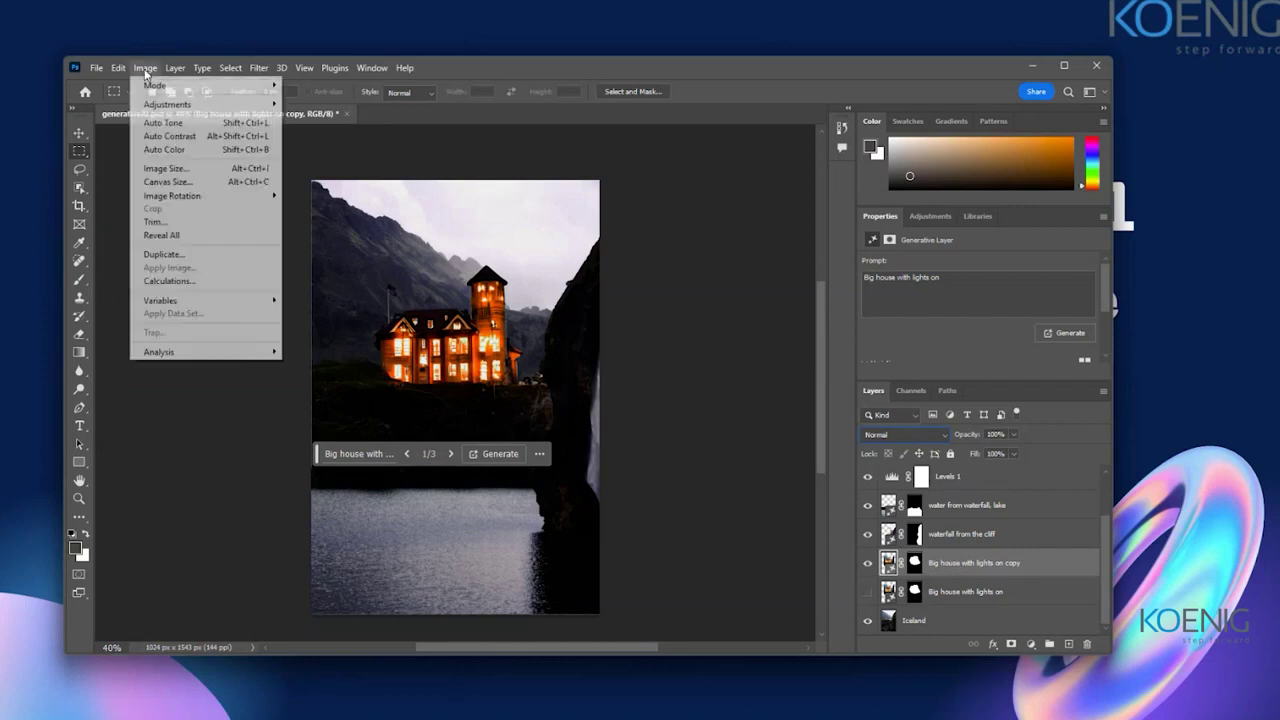
pyautogui.moveTo(166, 104)
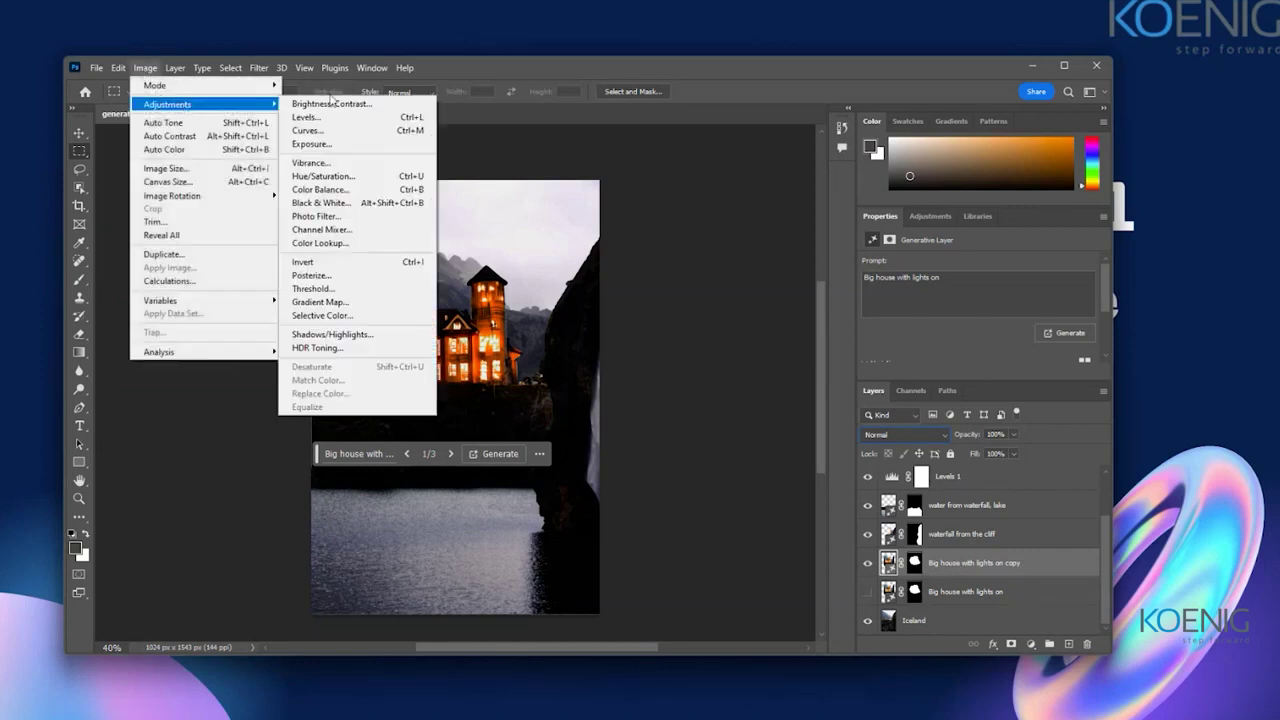
pyautogui.click(352, 105)
pyautogui.moveTo(597, 207); pyautogui.dragTo(587, 213)
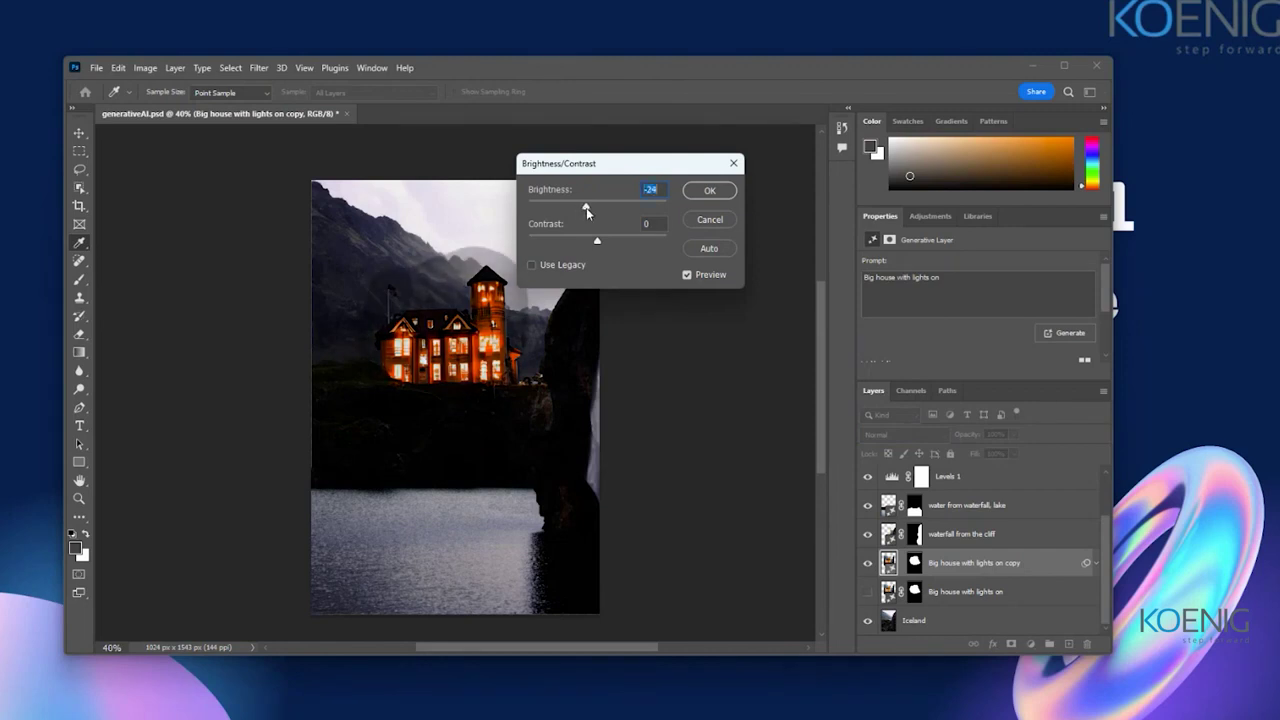
pyautogui.click(722, 224)
pyautogui.press('m')
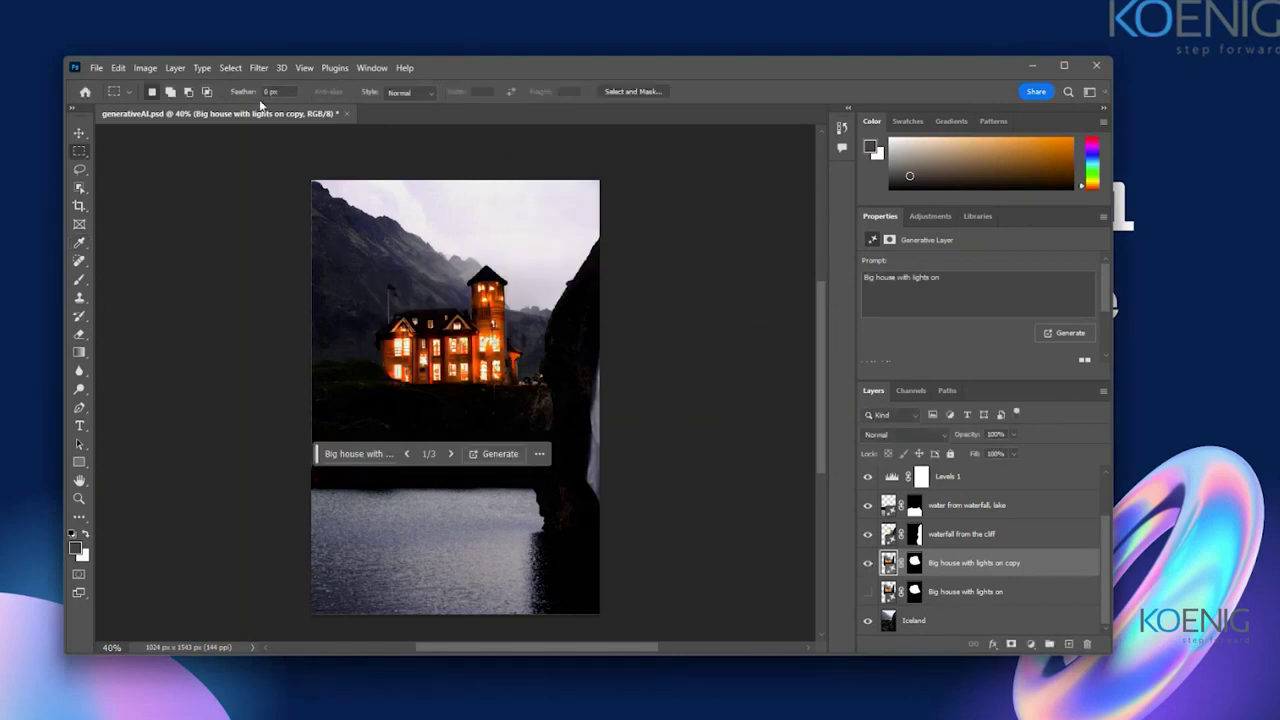
# Step: Apply a midtone Color Balance of -74 cyan/red, -48 magenta/green and +27 yellow/blue to the duplicated house layer
pyautogui.click(148, 67)
pyautogui.moveTo(173, 107)
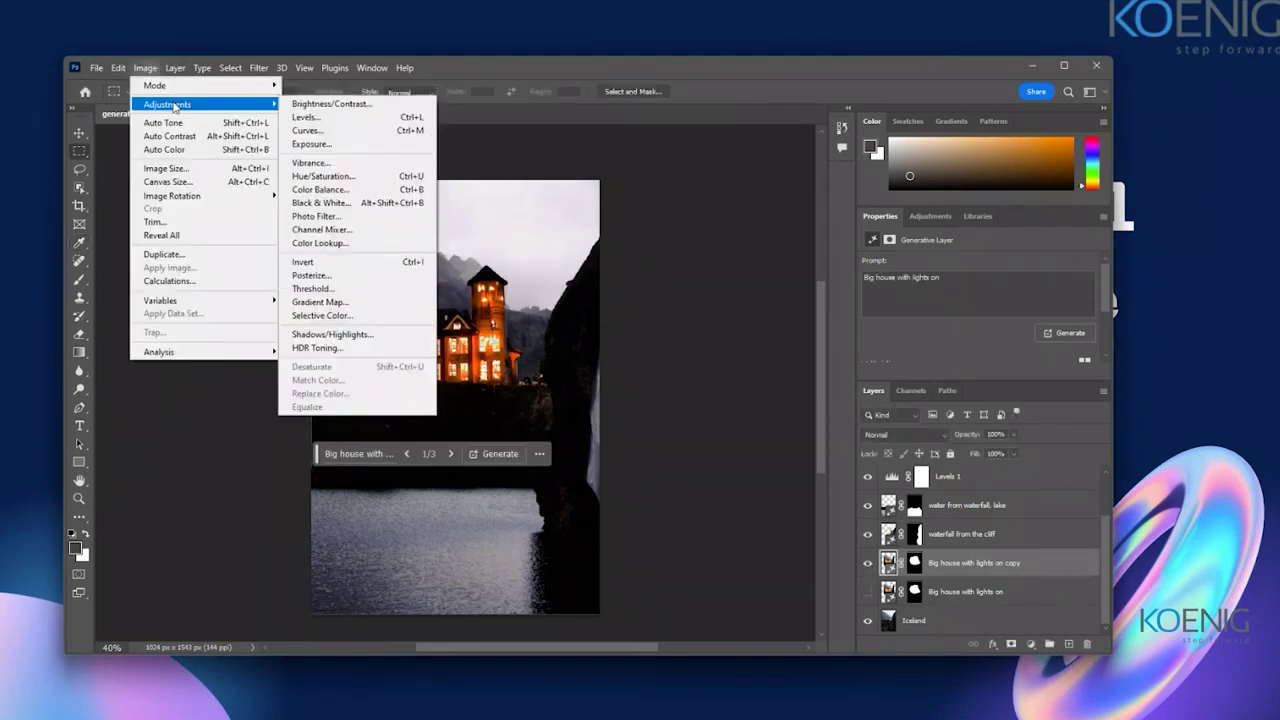
pyautogui.click(353, 192)
pyautogui.moveTo(602, 242); pyautogui.dragTo(621, 244)
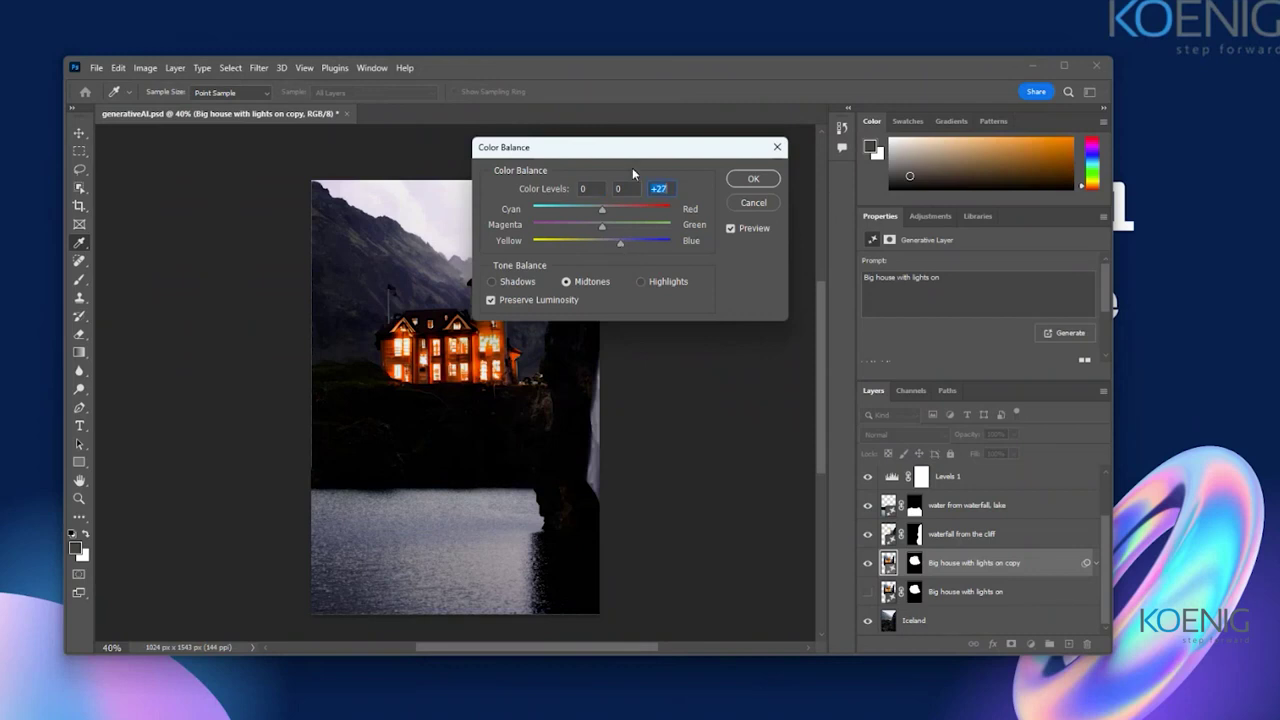
pyautogui.moveTo(632, 167); pyautogui.dragTo(811, 214)
pyautogui.click(782, 276)
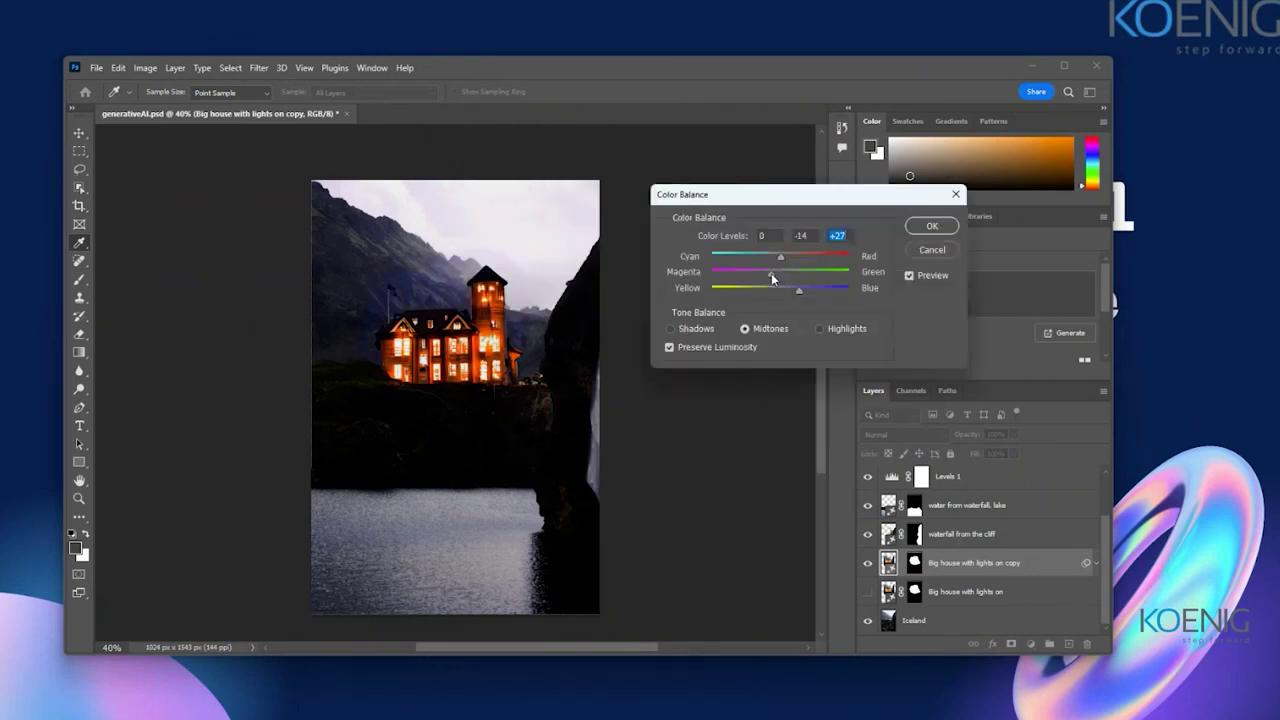
pyautogui.moveTo(767, 273); pyautogui.dragTo(764, 273)
pyautogui.moveTo(781, 256); pyautogui.dragTo(749, 276)
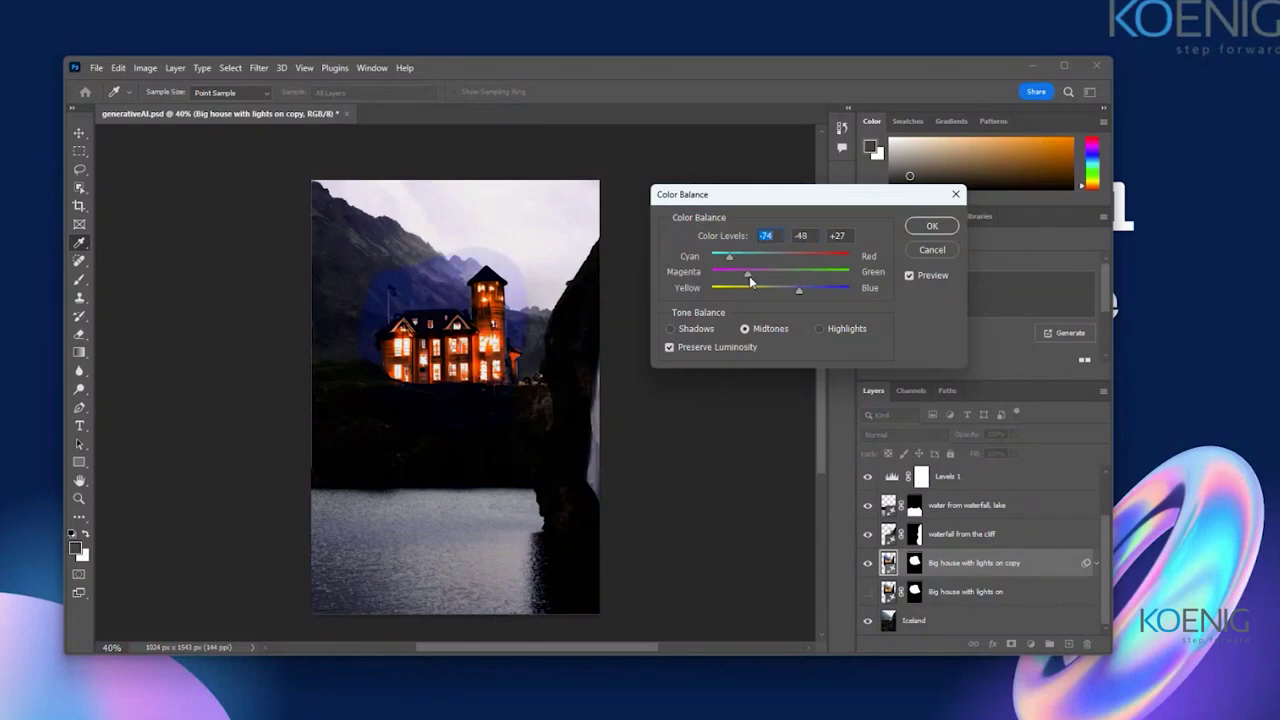
pyautogui.click(931, 225)
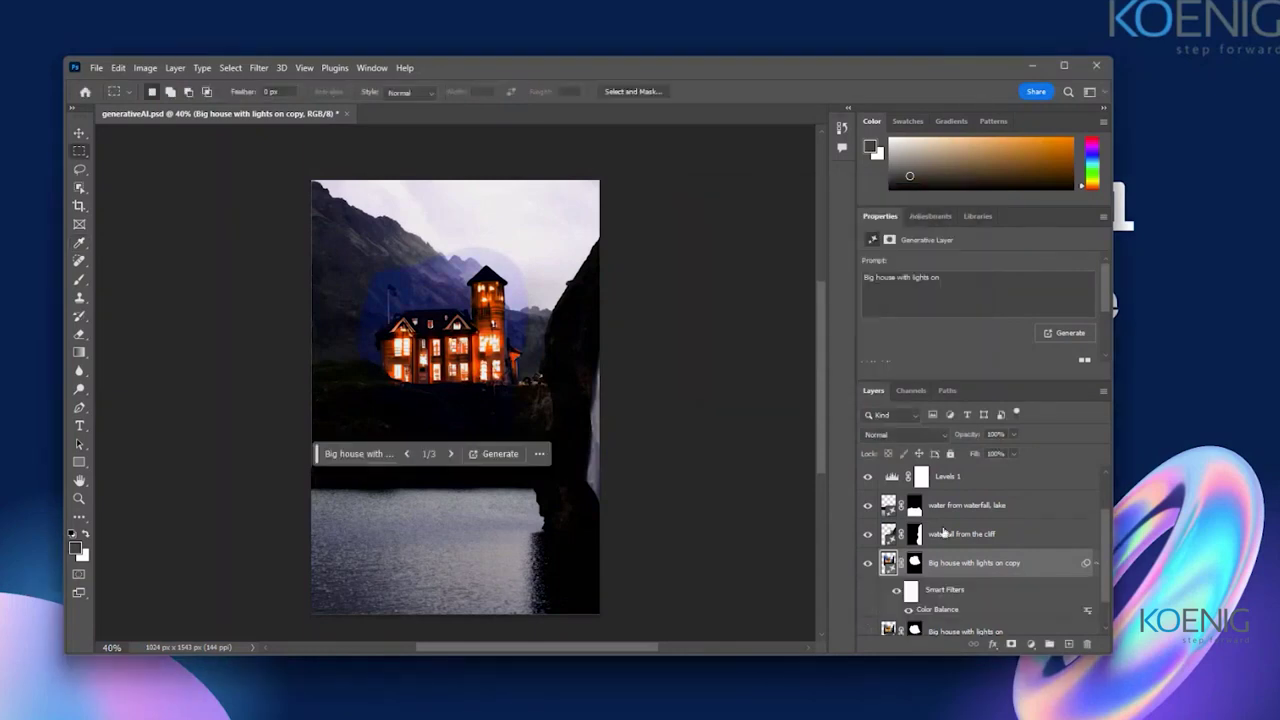
# Step: Show the original house layer again and set the copy's blend mode to Pin Light after trying Lighten
pyautogui.scroll(-1, 948, 531)
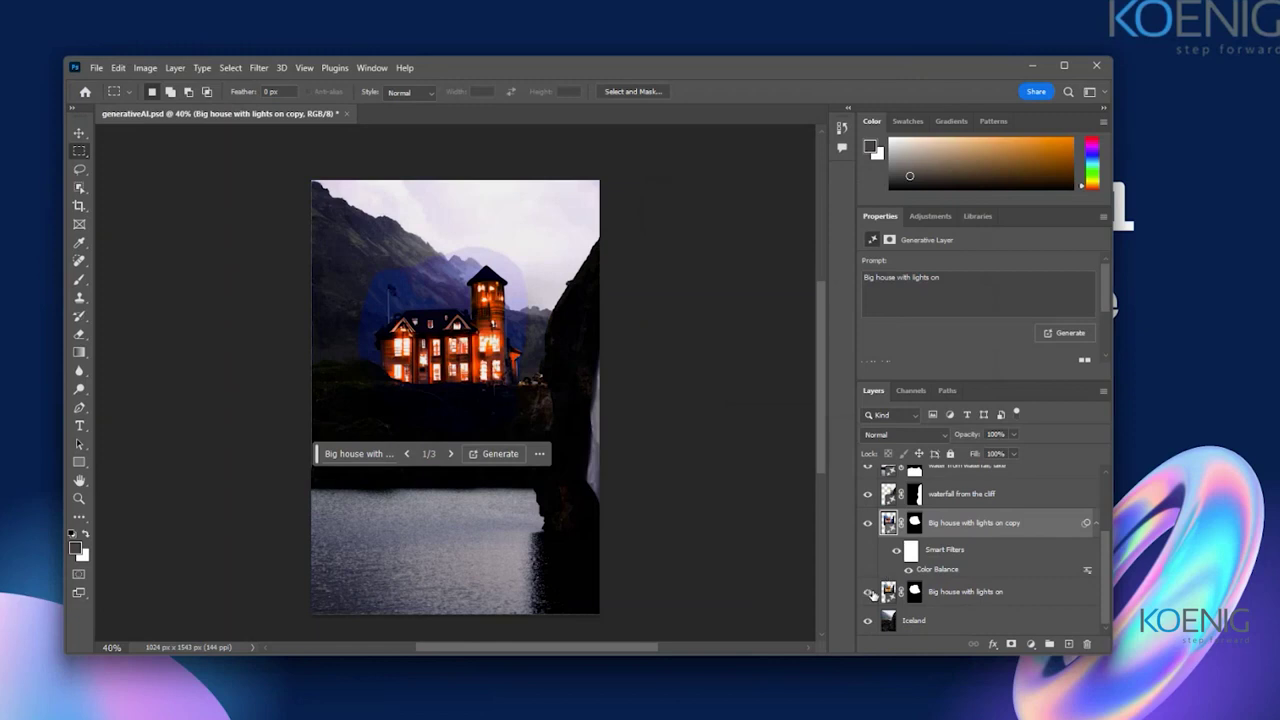
pyautogui.click(887, 436)
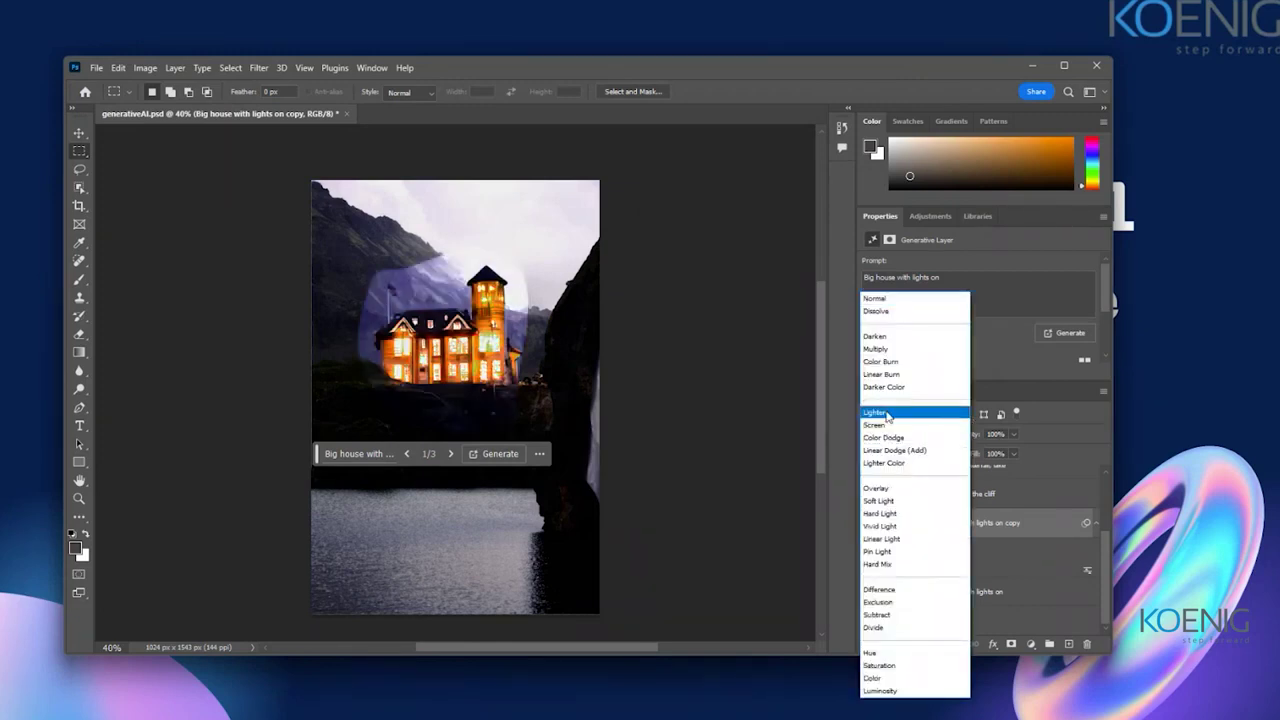
pyautogui.click(887, 413)
pyautogui.click(887, 436)
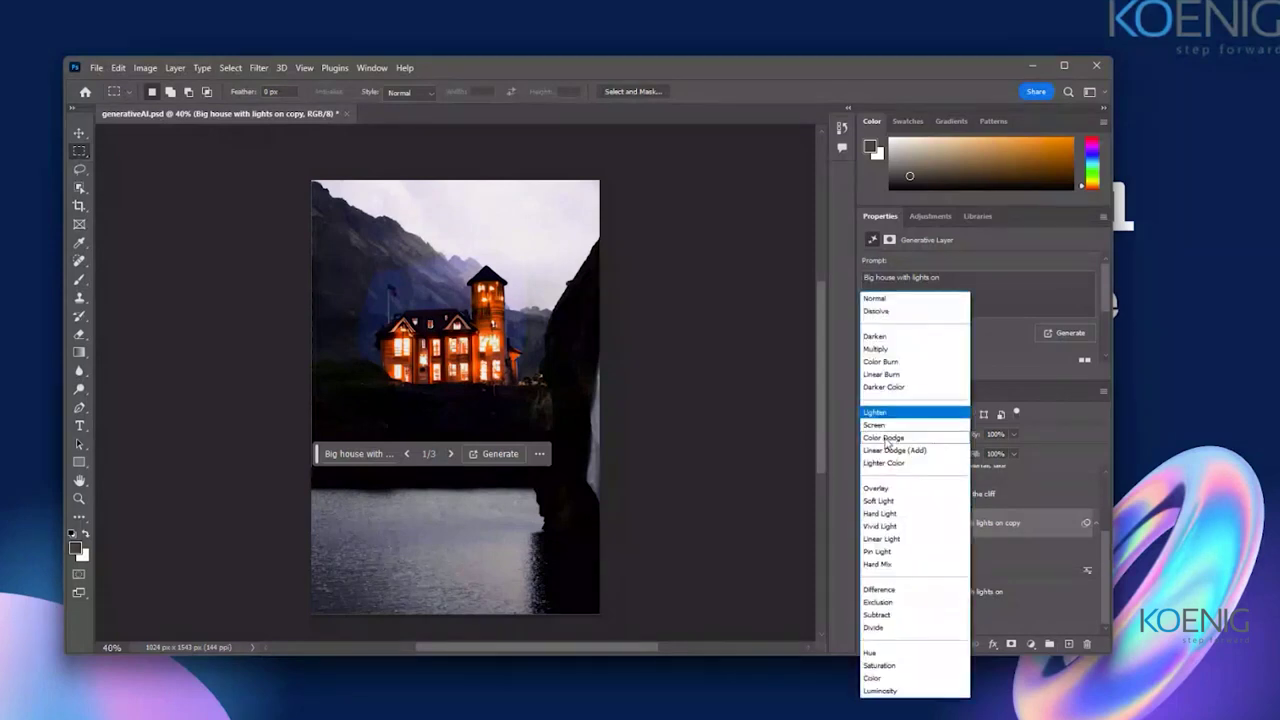
pyautogui.click(878, 551)
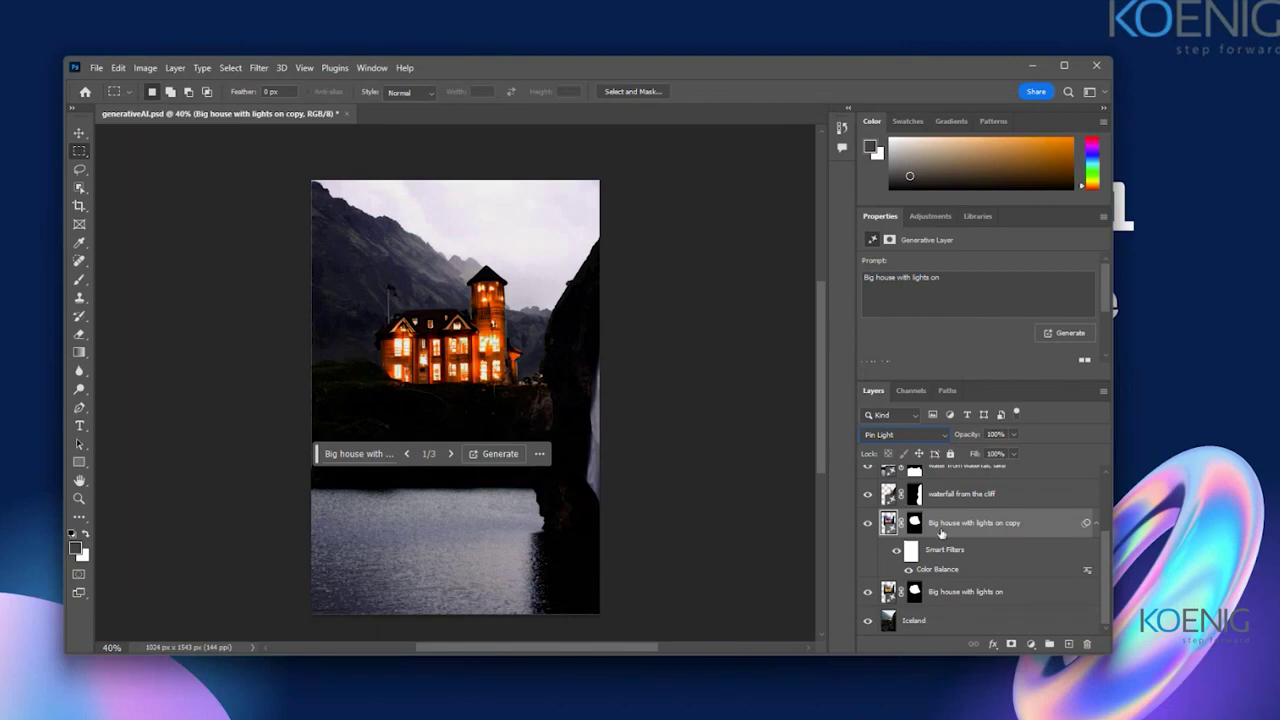
# Step: Group all layers from Hue/Saturation 1 down to "Big house with lights on", leaving the Iceland layer outside
pyautogui.scroll(3, 940, 533)
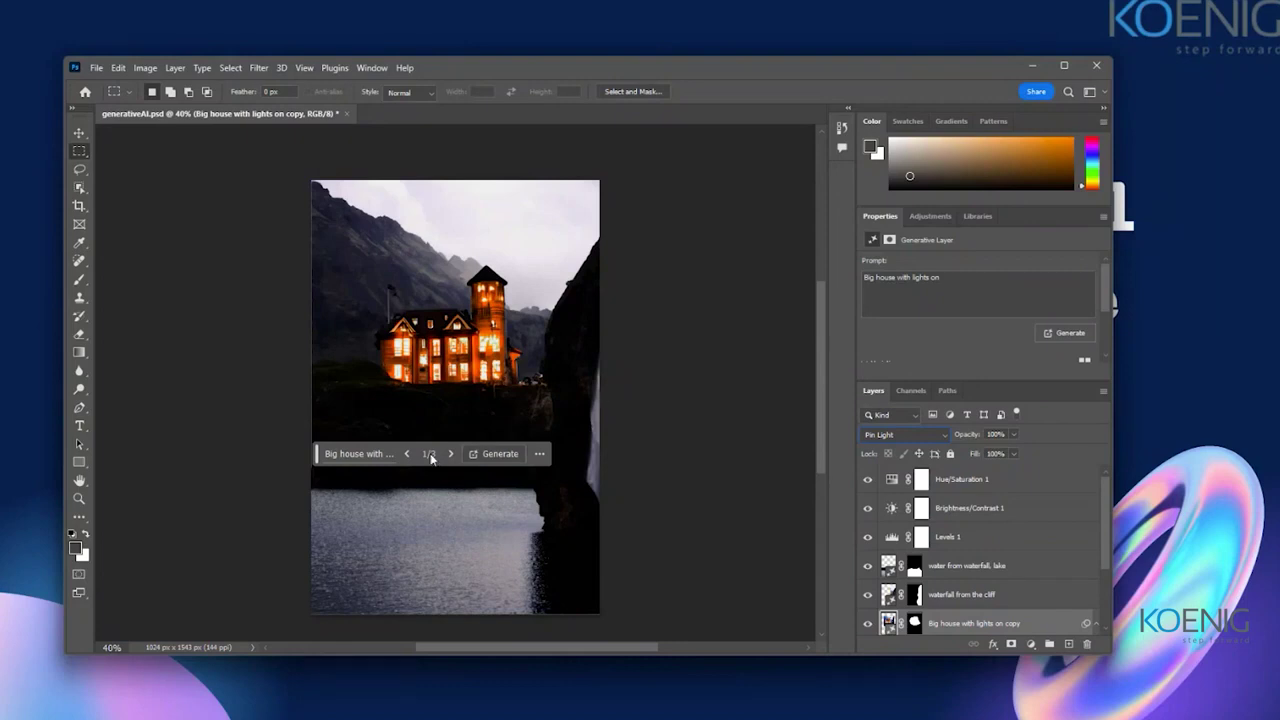
pyautogui.moveTo(318, 453); pyautogui.dragTo(565, 155)
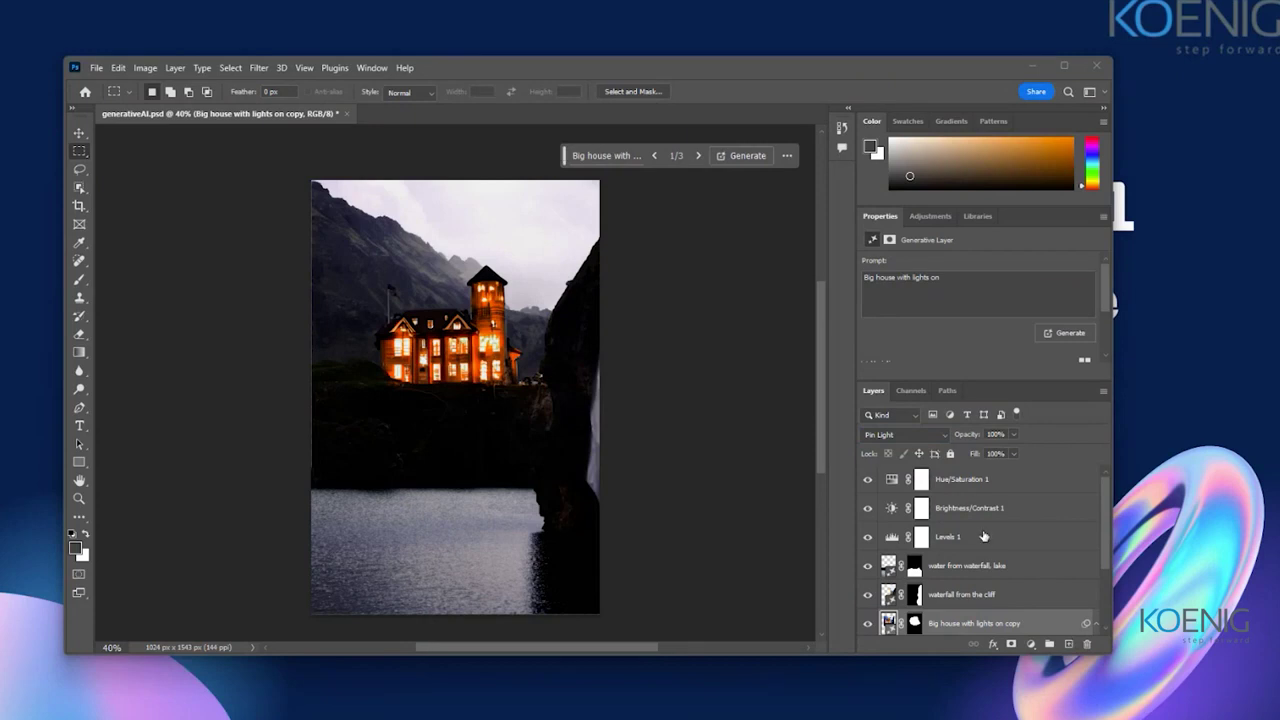
pyautogui.click(974, 481)
pyautogui.scroll(-2, 974, 533)
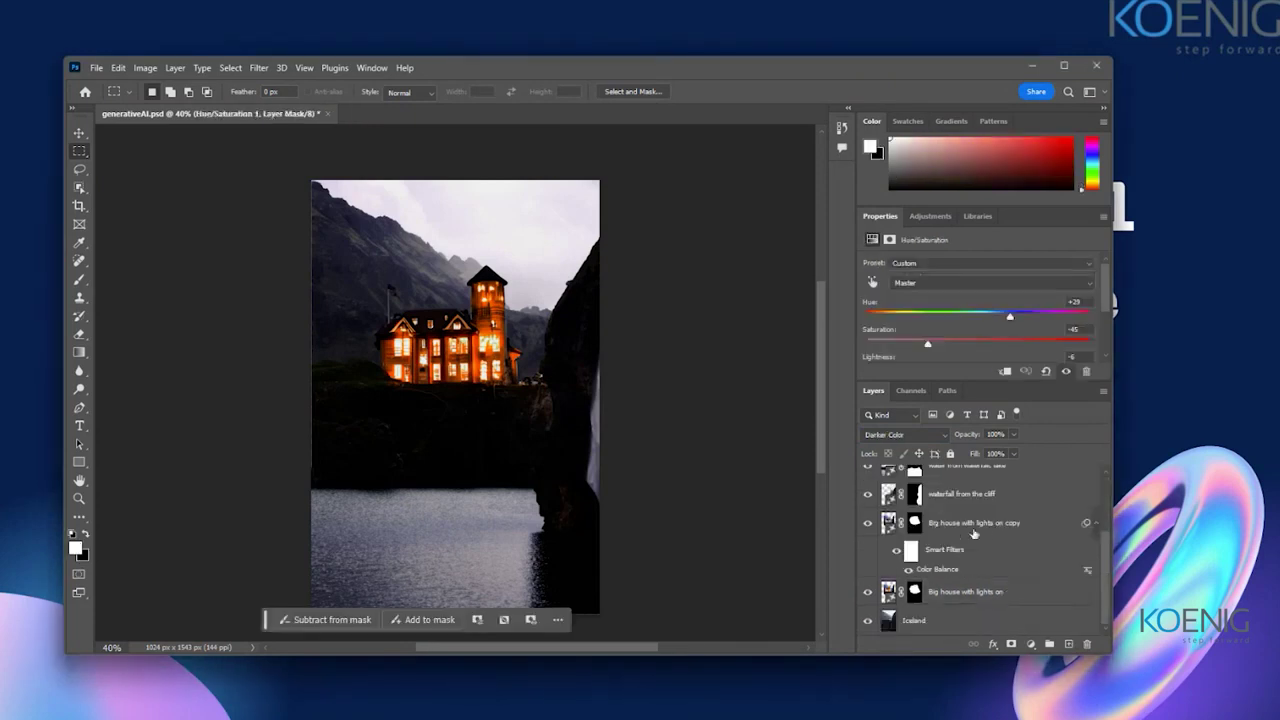
pyautogui.keyDown('shift'); pyautogui.click(966, 592); pyautogui.keyUp('shift')
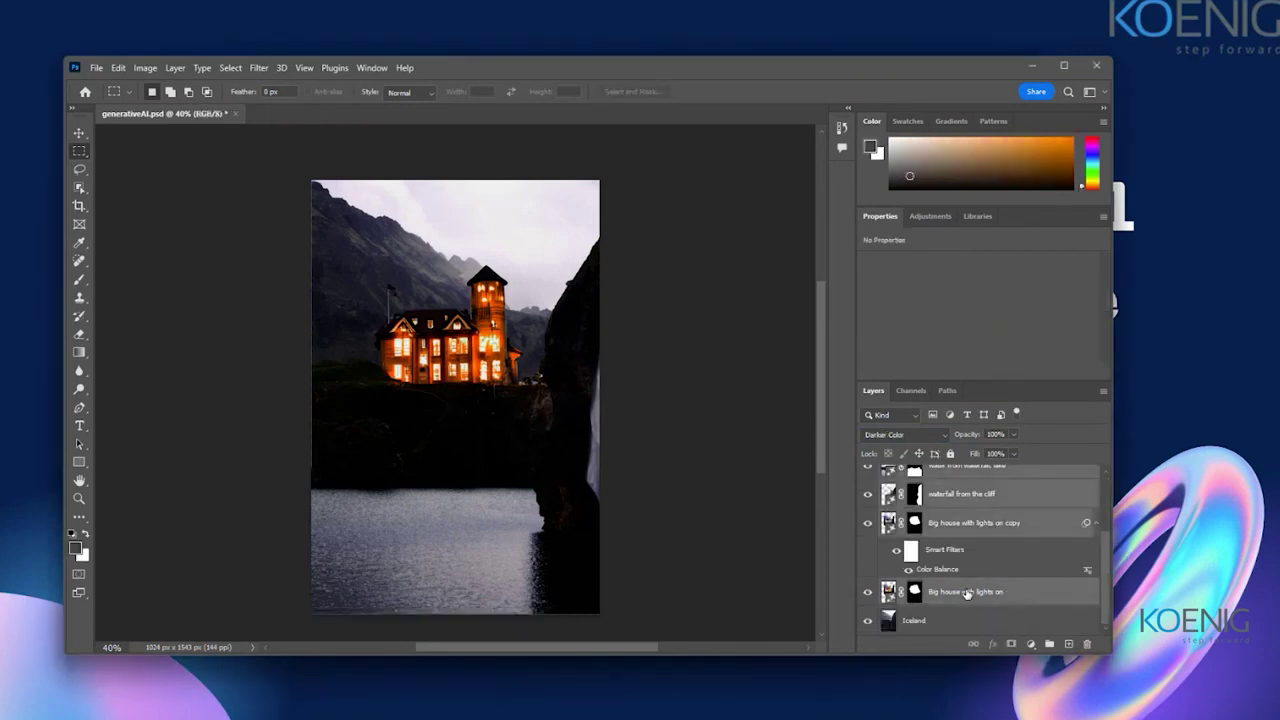
pyautogui.hotkey('ctrl', 'g')
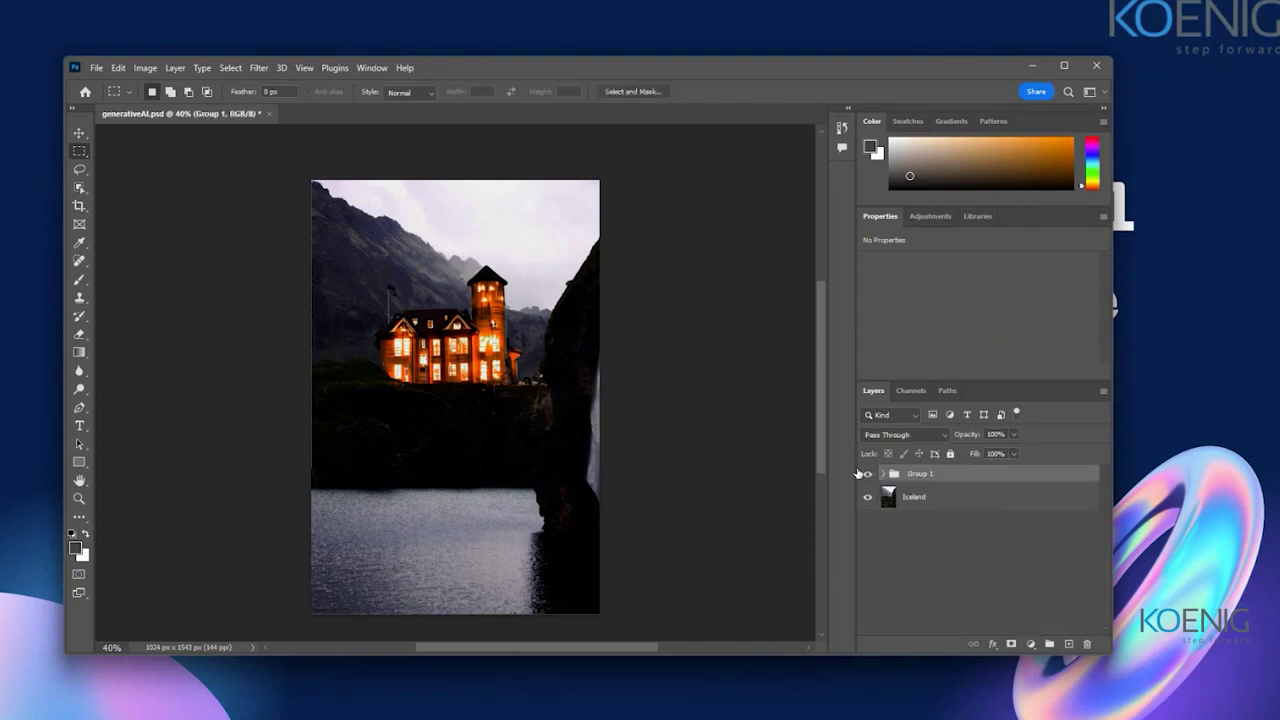
# Step: Compare the composite with the original photo by toggling the group's visibility, and save the document
pyautogui.click(867, 474)
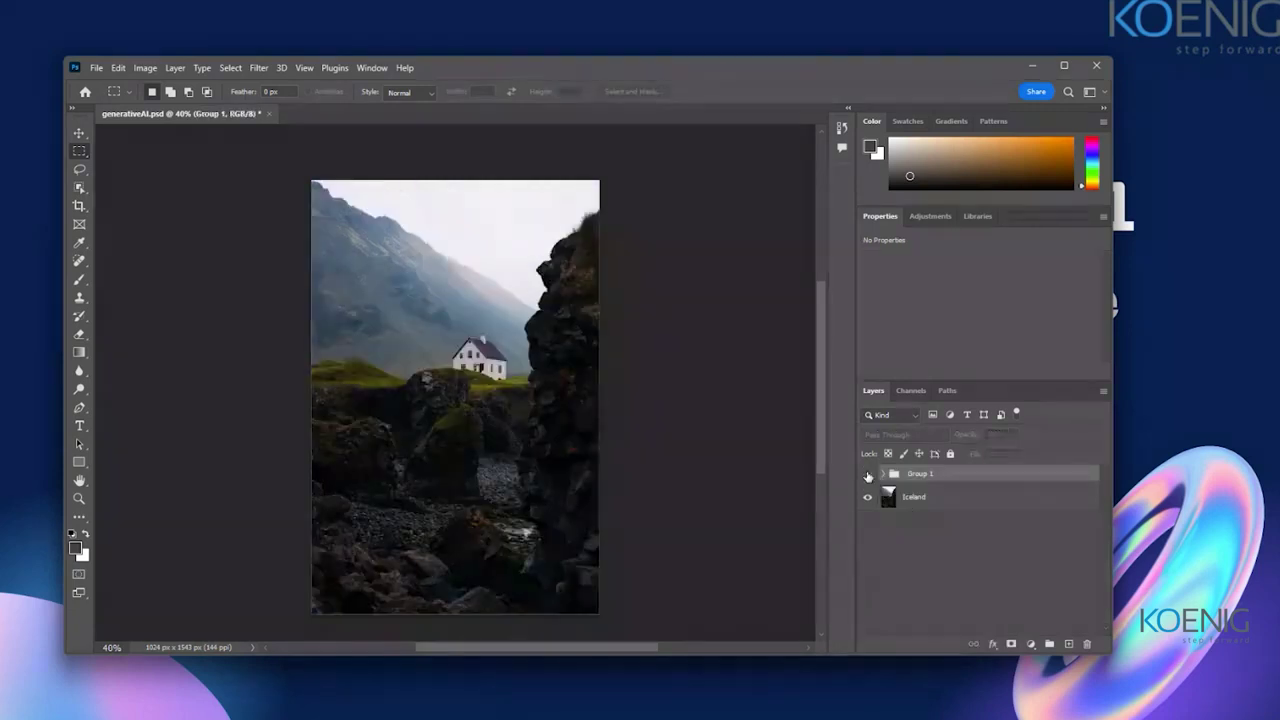
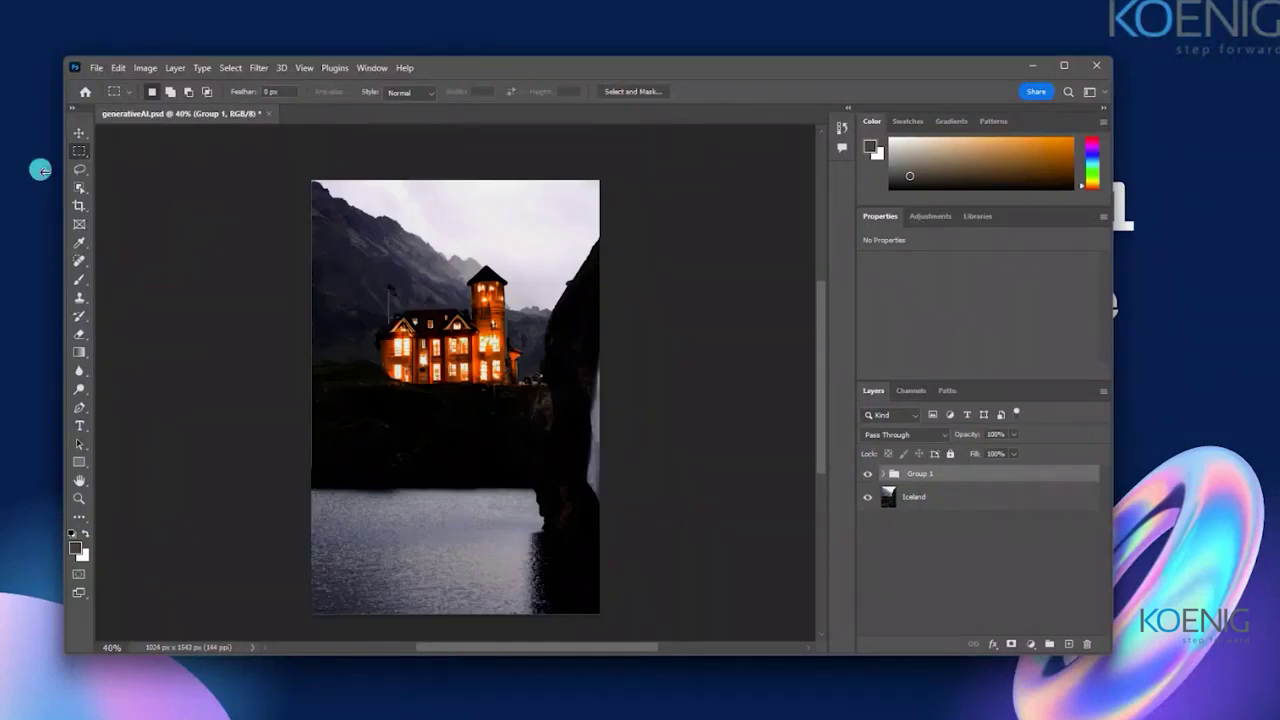
pyautogui.press('v')
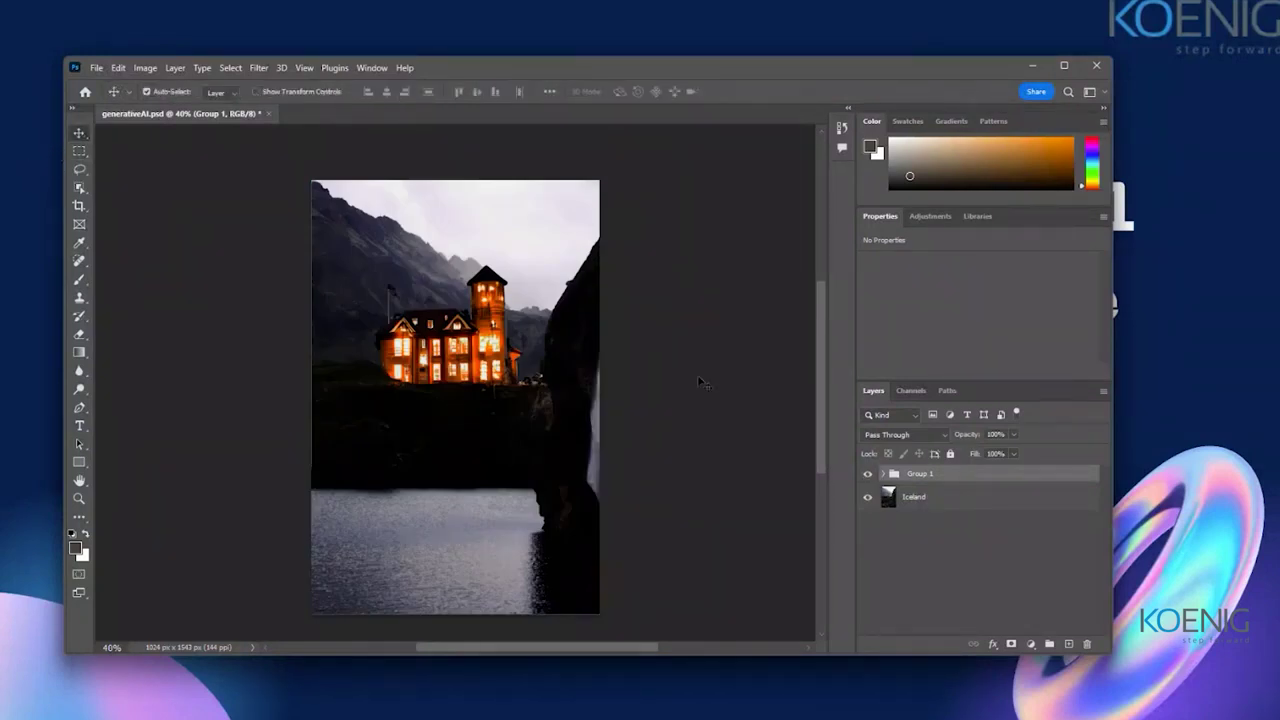
pyautogui.click(701, 383)
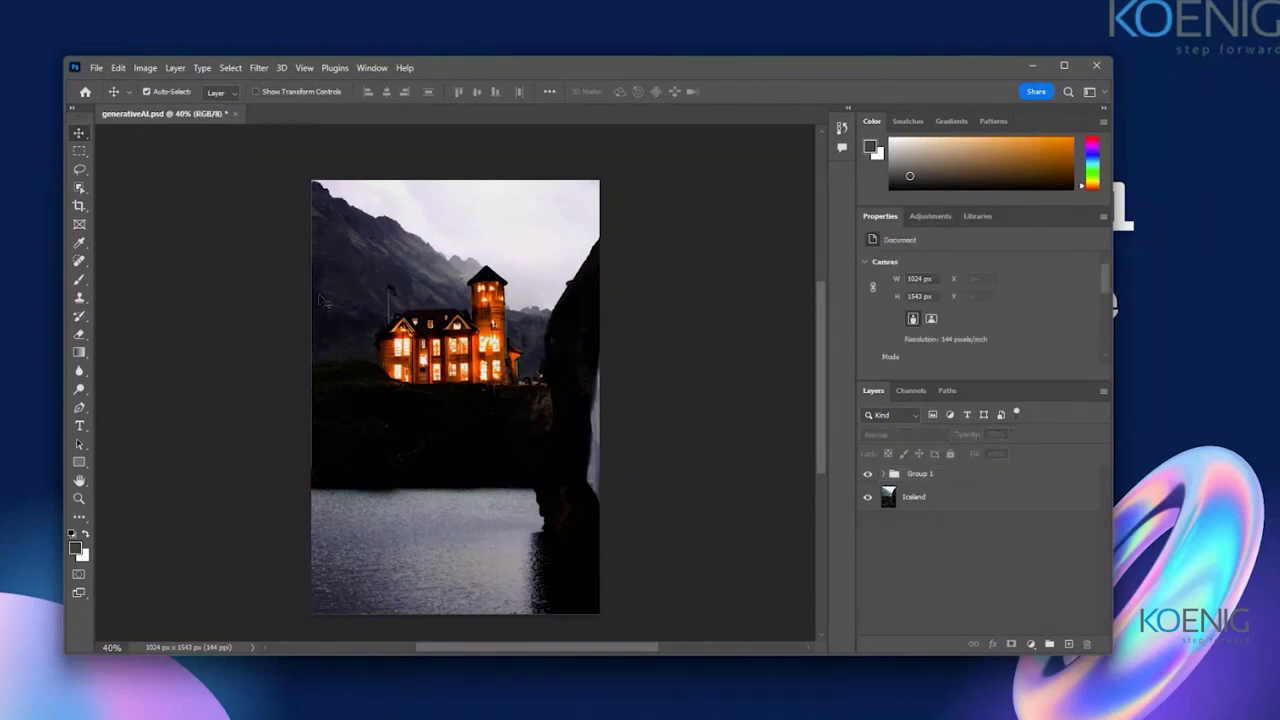
pyautogui.press('ctrl')
pyautogui.hotkey('ctrl', 's')
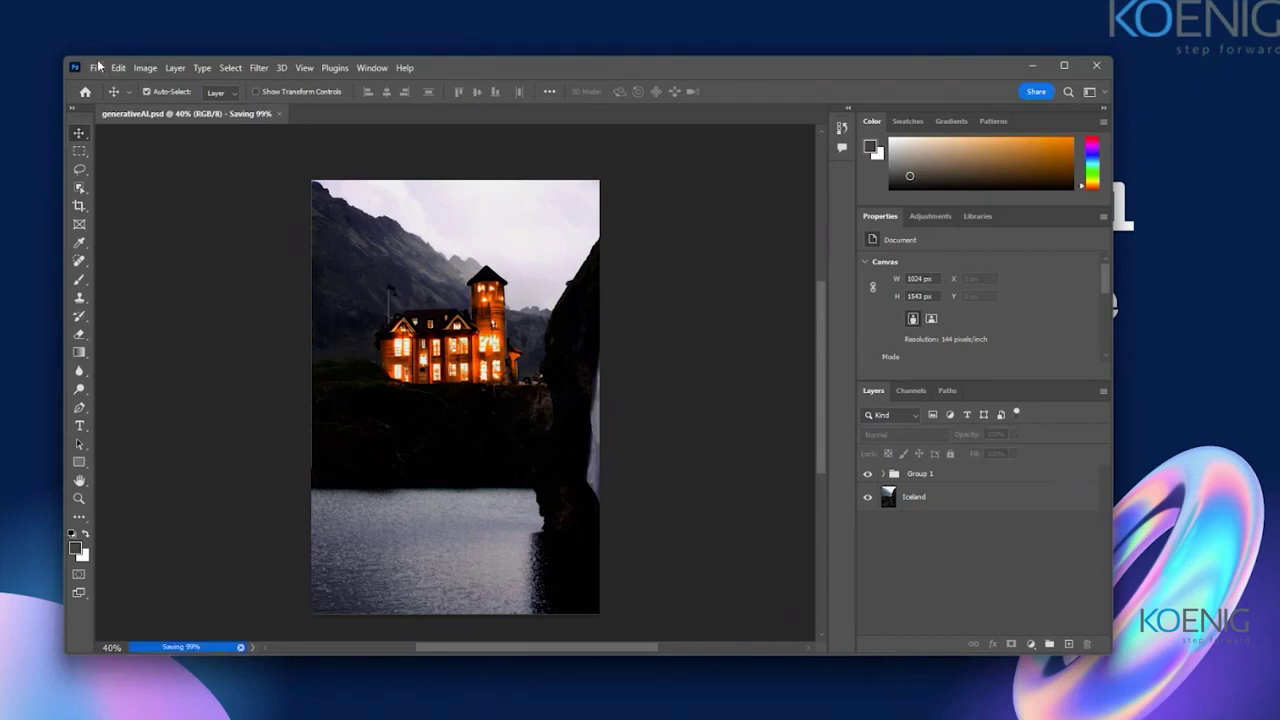
# Step: Hide the layer group, select the Iceland layer and bring up its properties from the contextual options
pyautogui.click(867, 474)
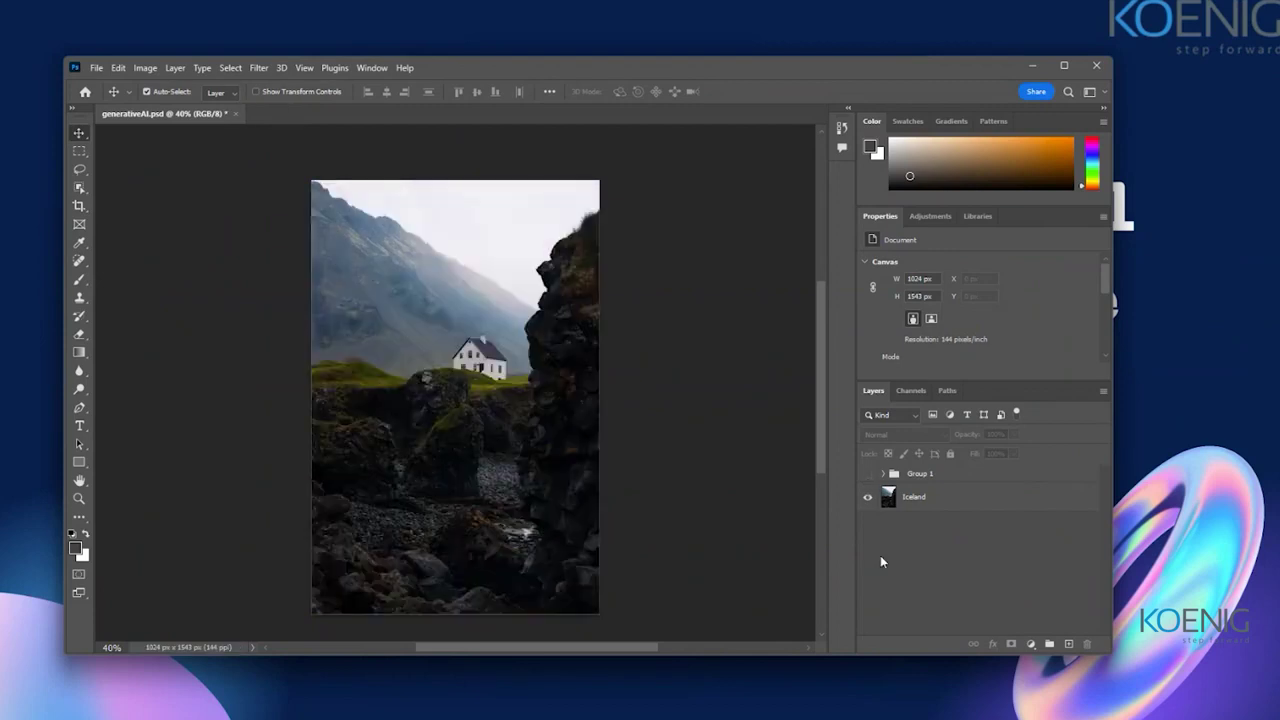
pyautogui.click(940, 497)
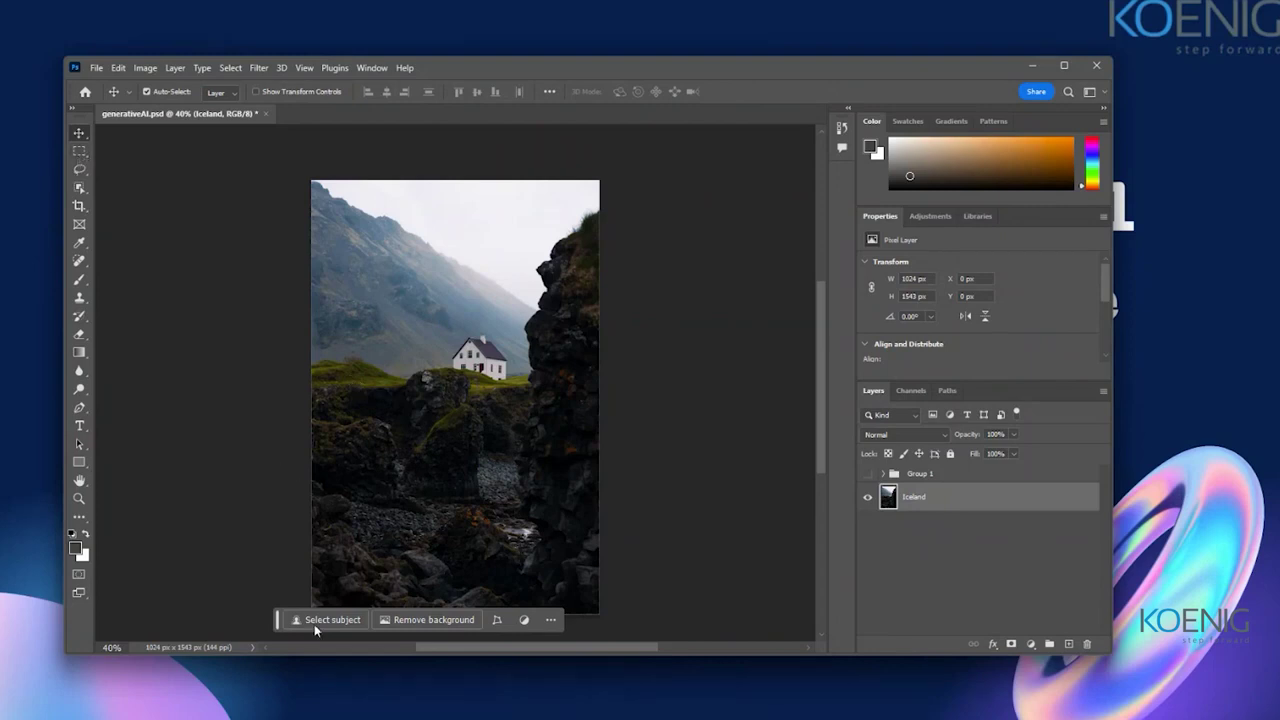
pyautogui.click(549, 620)
pyautogui.click(593, 639)
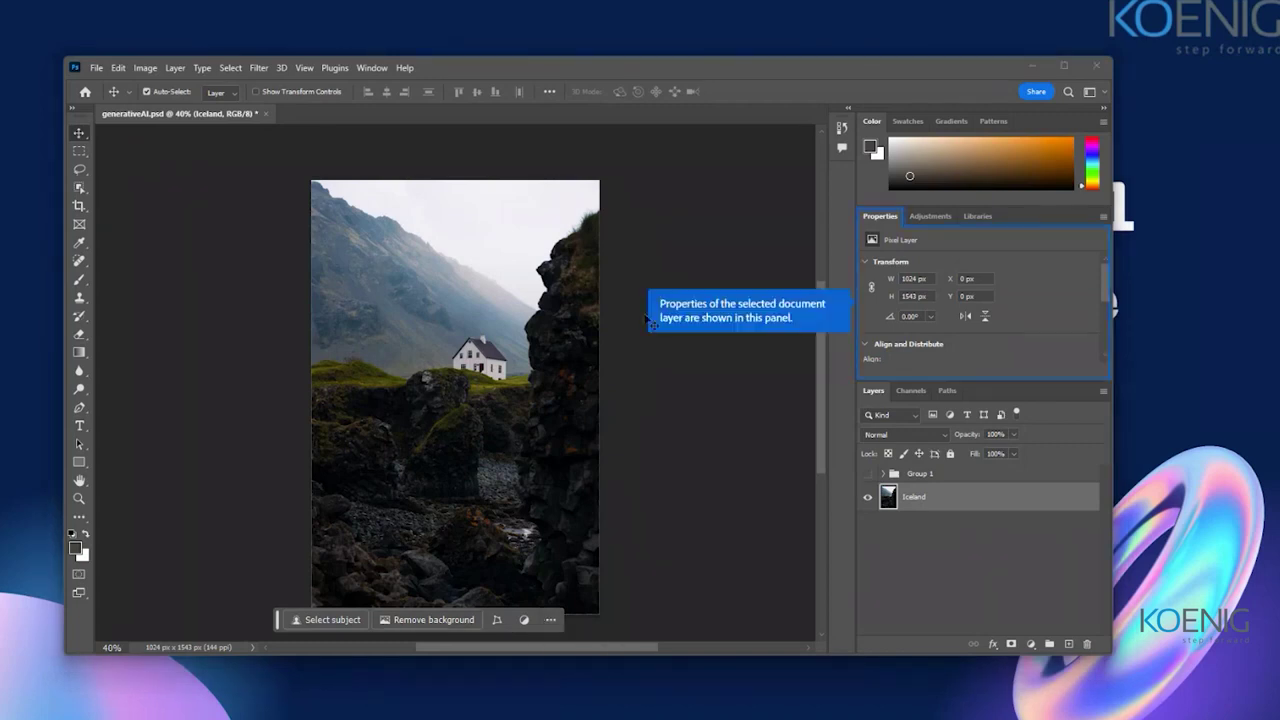
# Step: Lasso the grassy ledge beside the white house on the Iceland layer and generate "cattle" there with Generative Fill
pyautogui.click(79, 151)
pyautogui.click(80, 169)
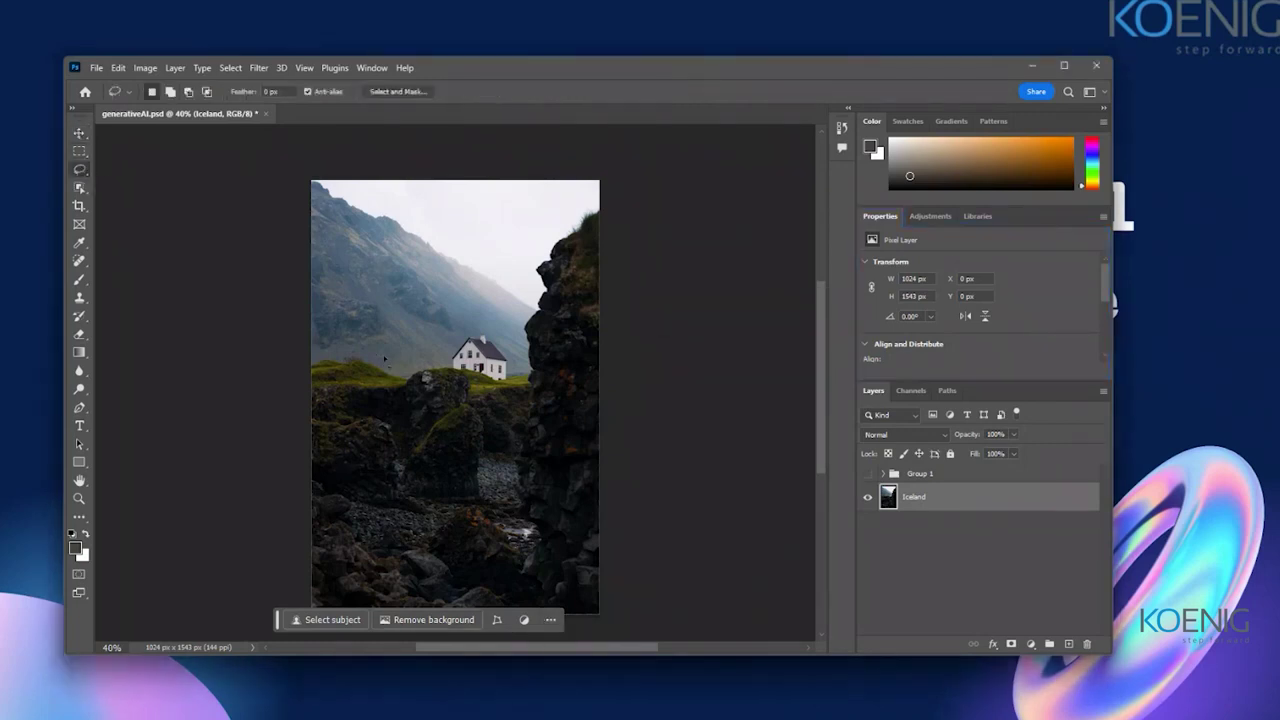
pyautogui.moveTo(398, 339)
pyautogui.mouseDown()
pyautogui.moveTo(320, 361)
pyautogui.moveTo(313, 380)
pyautogui.moveTo(409, 401)
pyautogui.moveTo(434, 359)
pyautogui.moveTo(389, 340)
pyautogui.mouseUp()
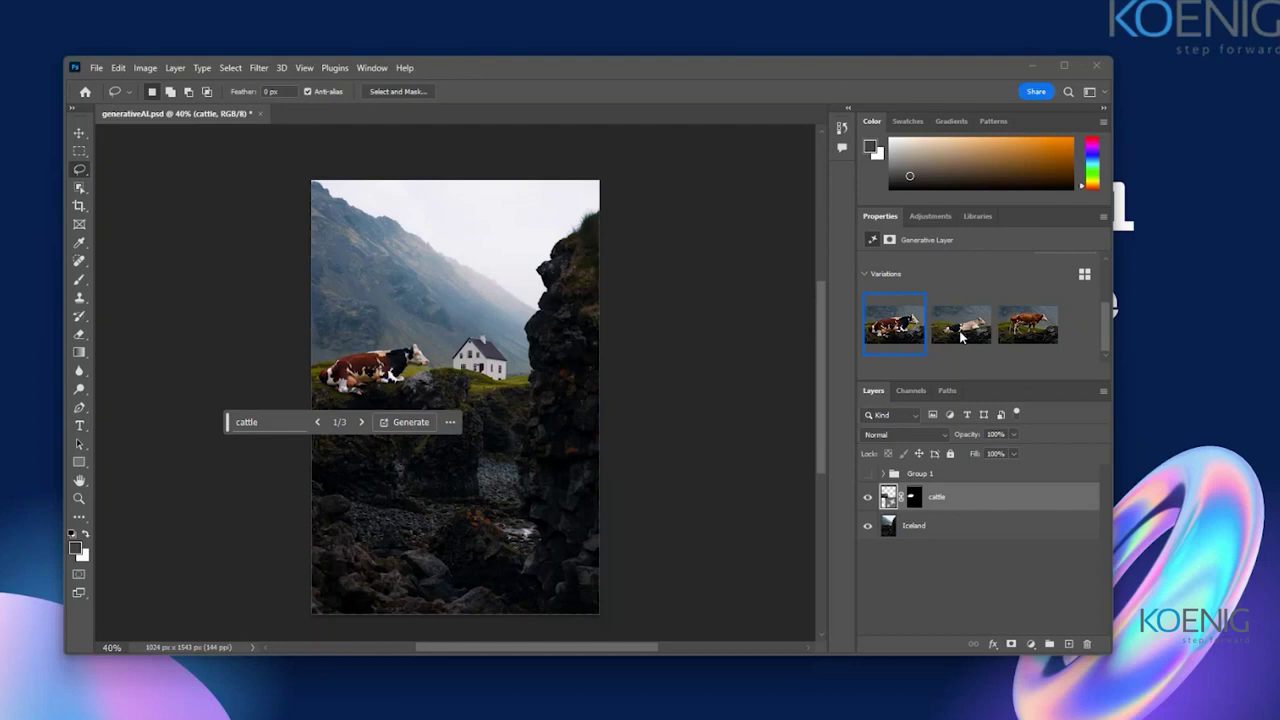
# Step: Compare the three cattle variations, keep the second one, and move the contextual bar clear of the photo
pyautogui.click(957, 336)
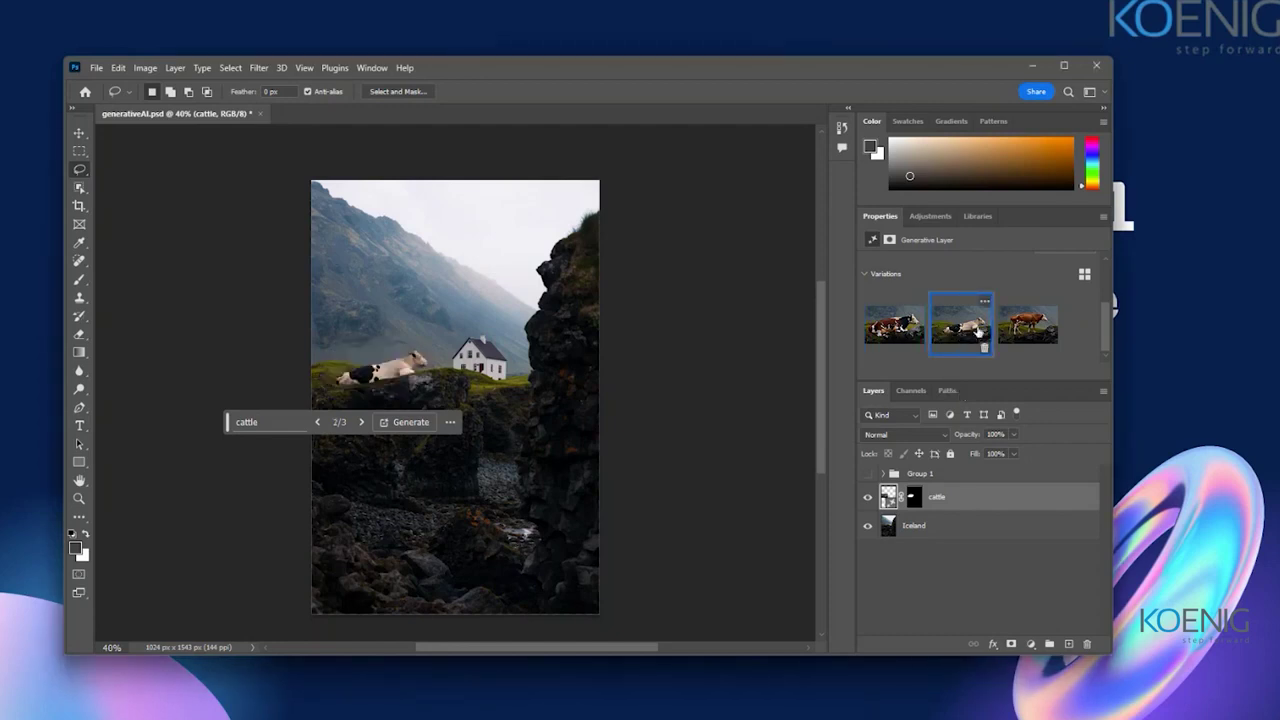
pyautogui.click(1017, 328)
pyautogui.click(957, 322)
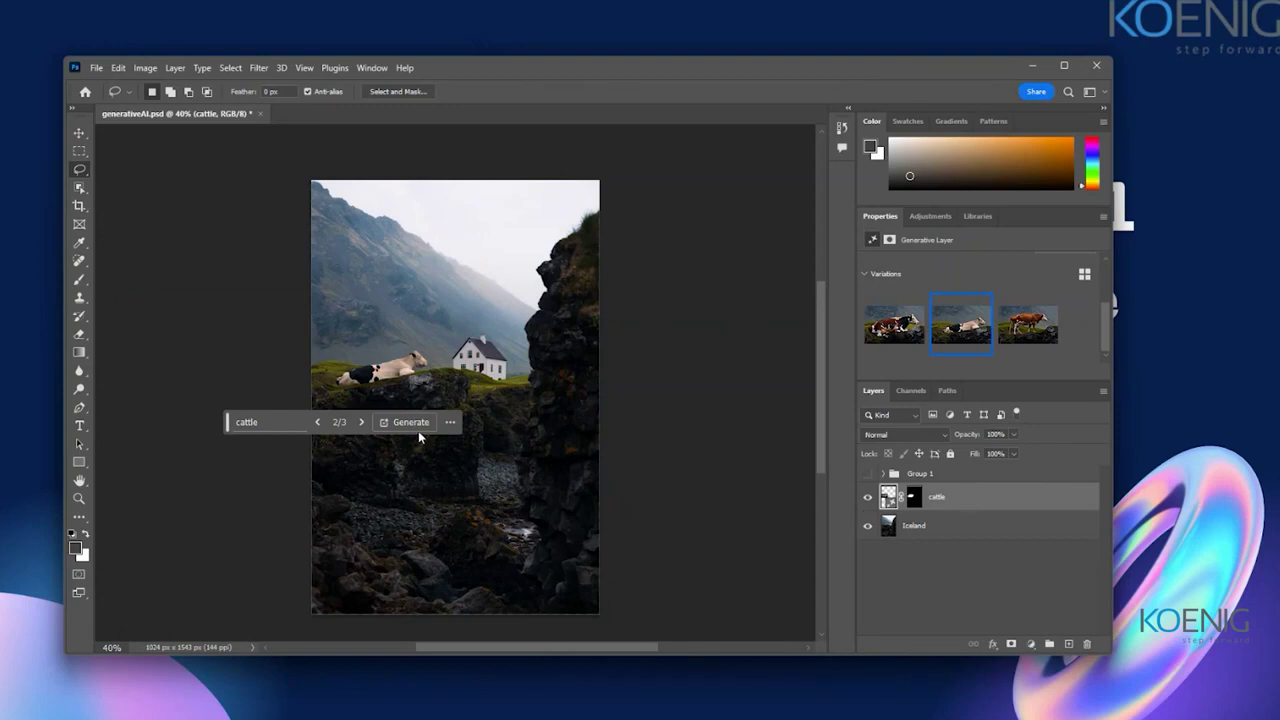
pyautogui.moveTo(227, 422); pyautogui.dragTo(541, 153)
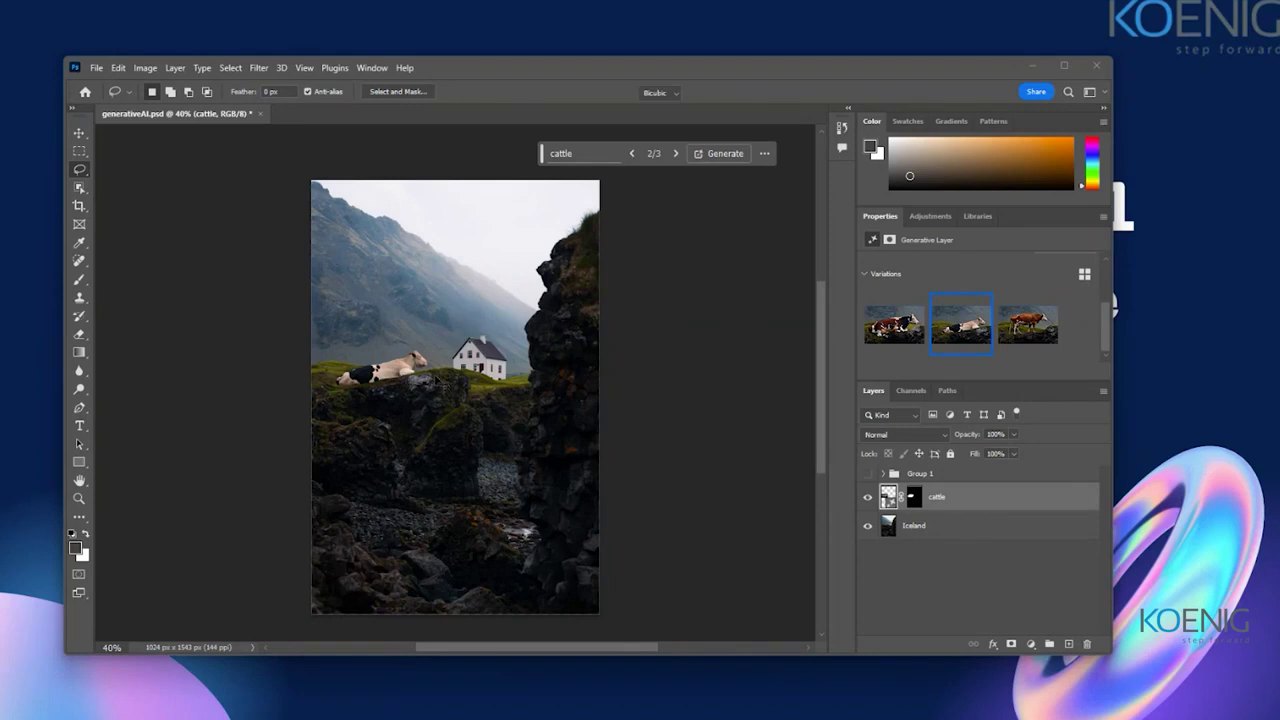
# Step: Scale the generated cattle down to about 61% and place it on the grass beside the house, applying the transform
pyautogui.hotkey('ctrl', 't')
pyautogui.moveTo(440, 407); pyautogui.dragTo(385, 373)
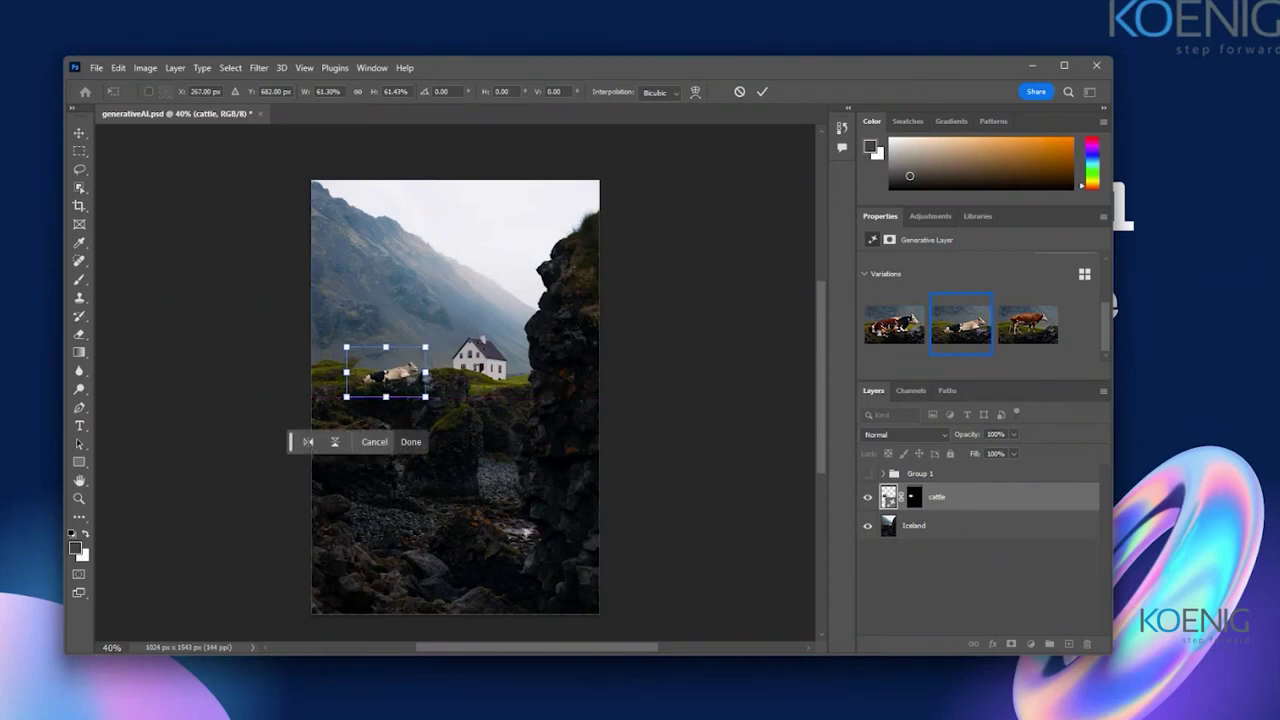
pyautogui.moveTo(451, 344); pyautogui.dragTo(448, 347)
pyautogui.press('Return')
pyautogui.press('l')
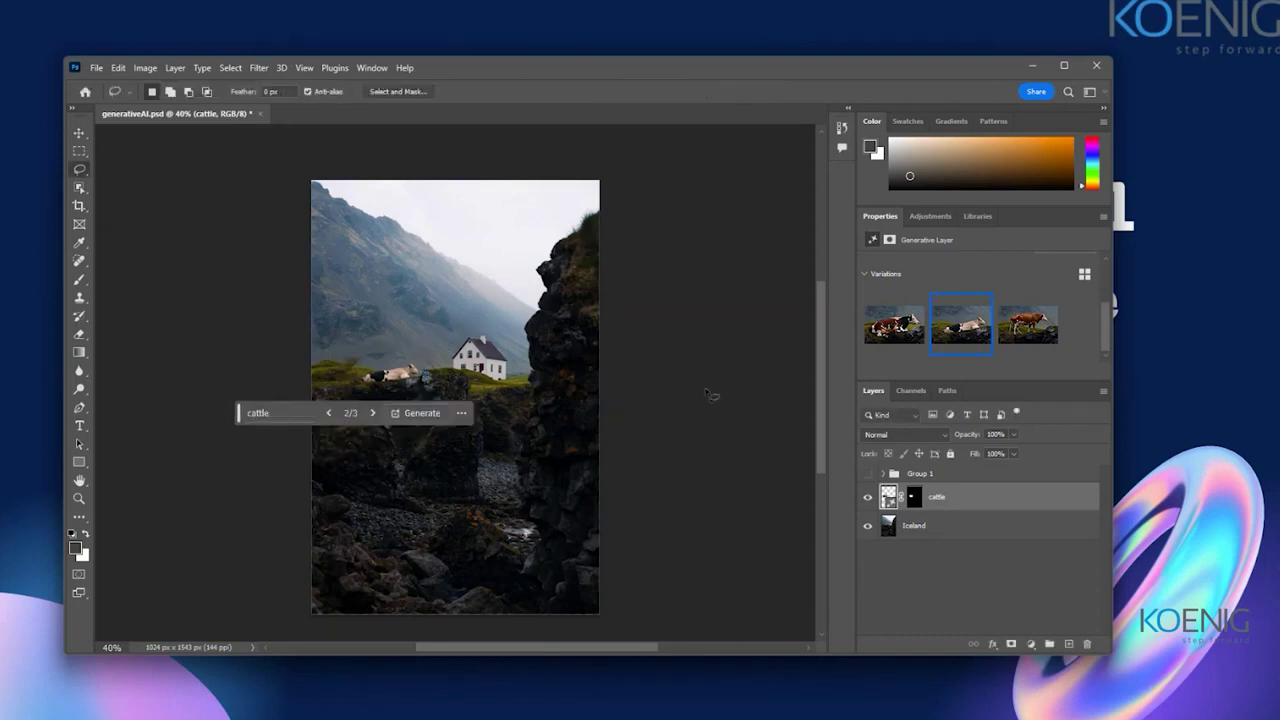
# Step: Pick the Spot Healing Brush and rasterize the generative cattle layer so it can be retouched
pyautogui.click(395, 377)
pyautogui.click(79, 297)
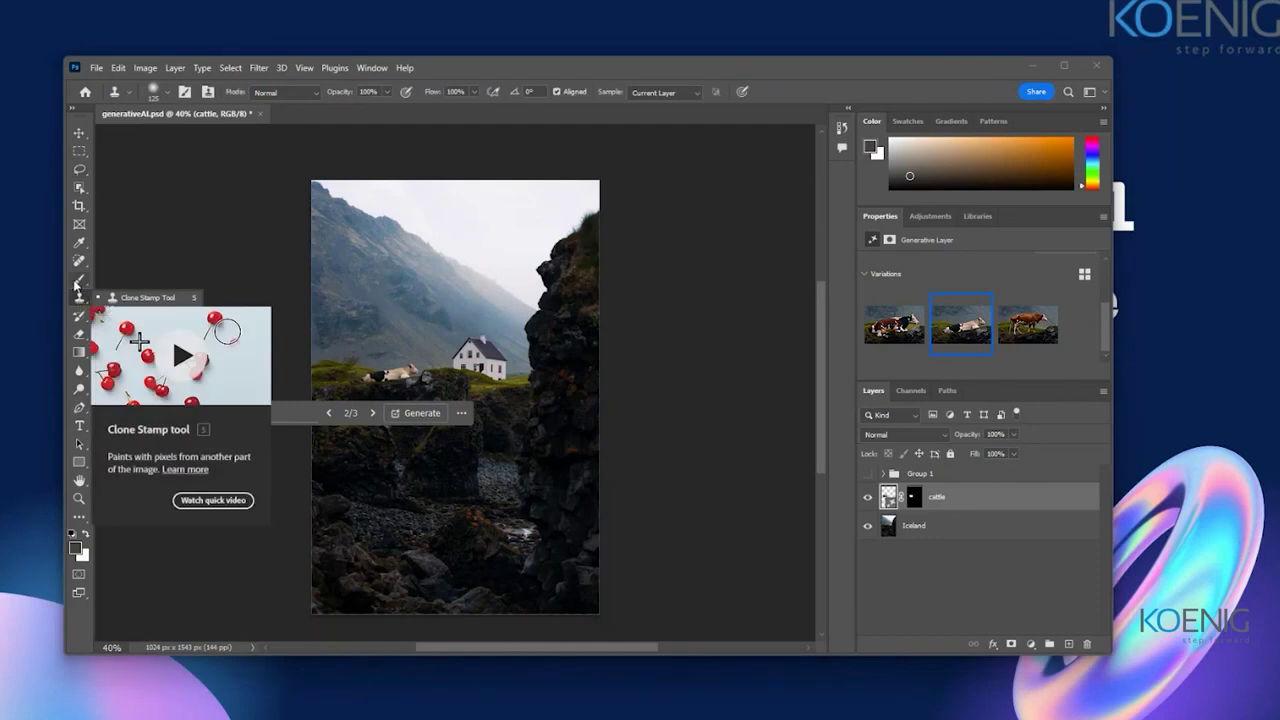
pyautogui.click(79, 279)
pyautogui.click(77, 265)
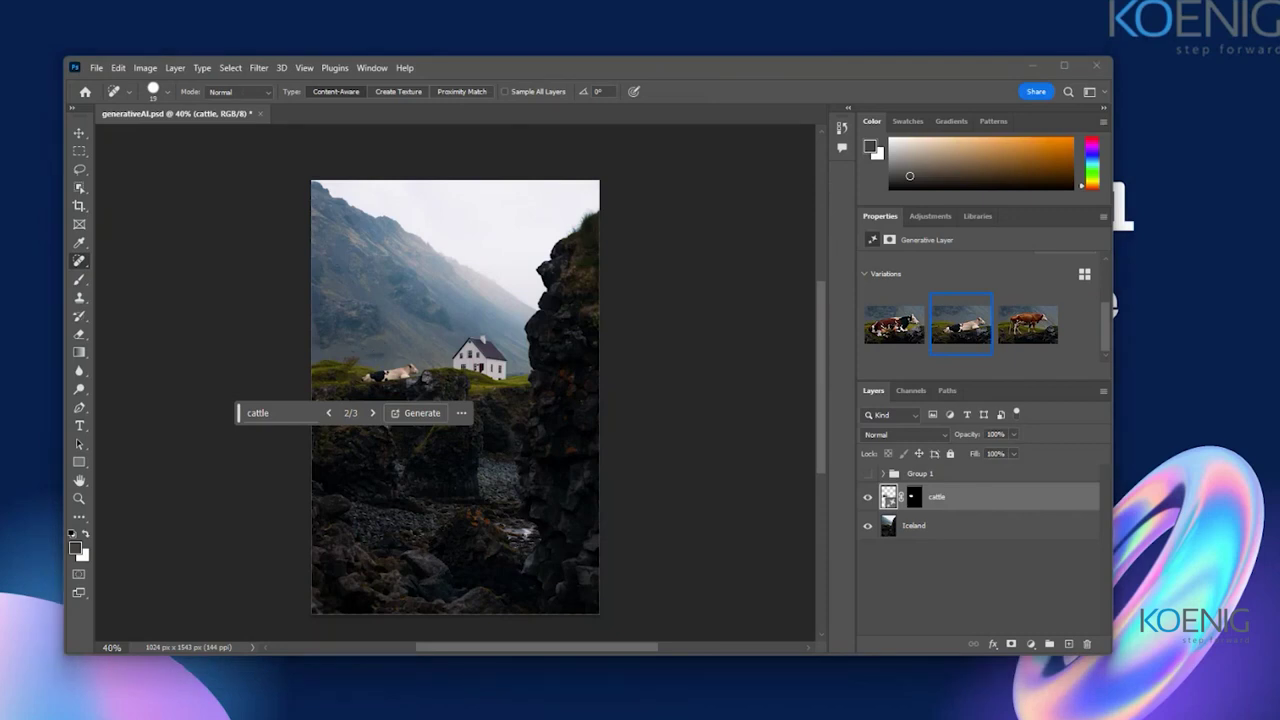
pyautogui.click(374, 334)
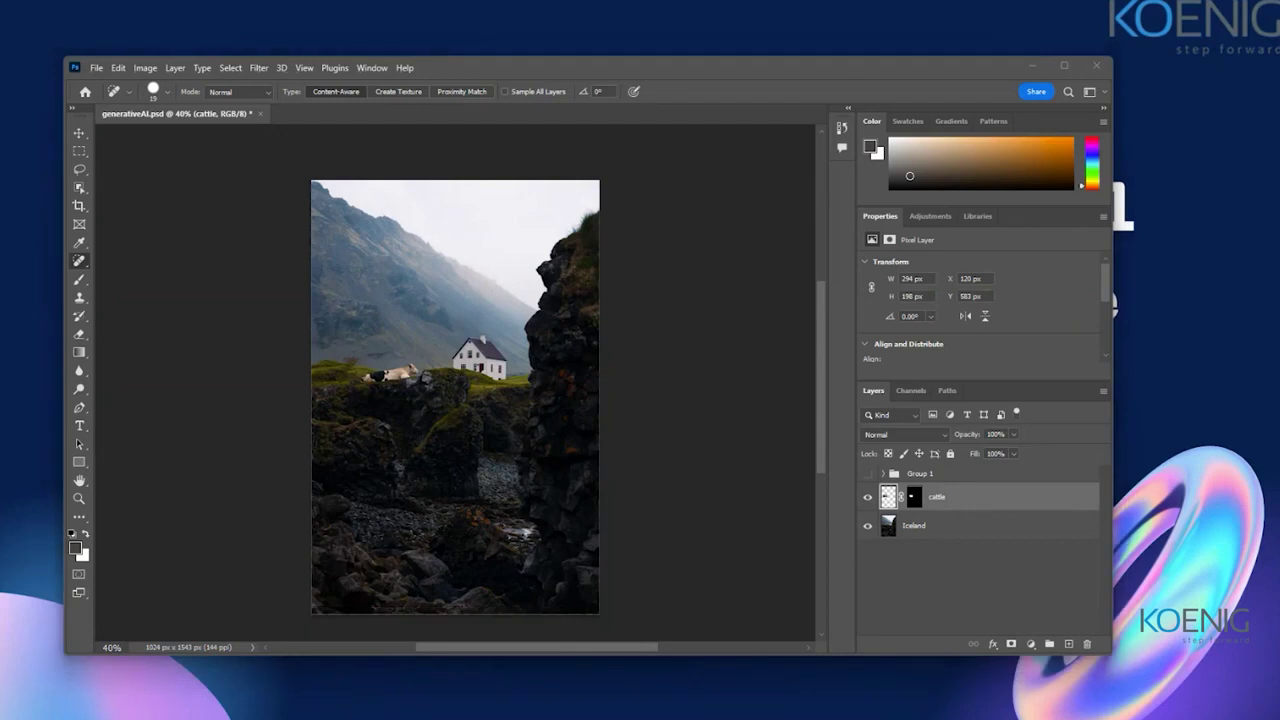
pyautogui.click(563, 437)
# Step: Try the Spot Healing Brush on the Iceland and cattle layers, dismiss the sampling notice, and reselect the Iceland layer
pyautogui.hotkey('alt', '[')
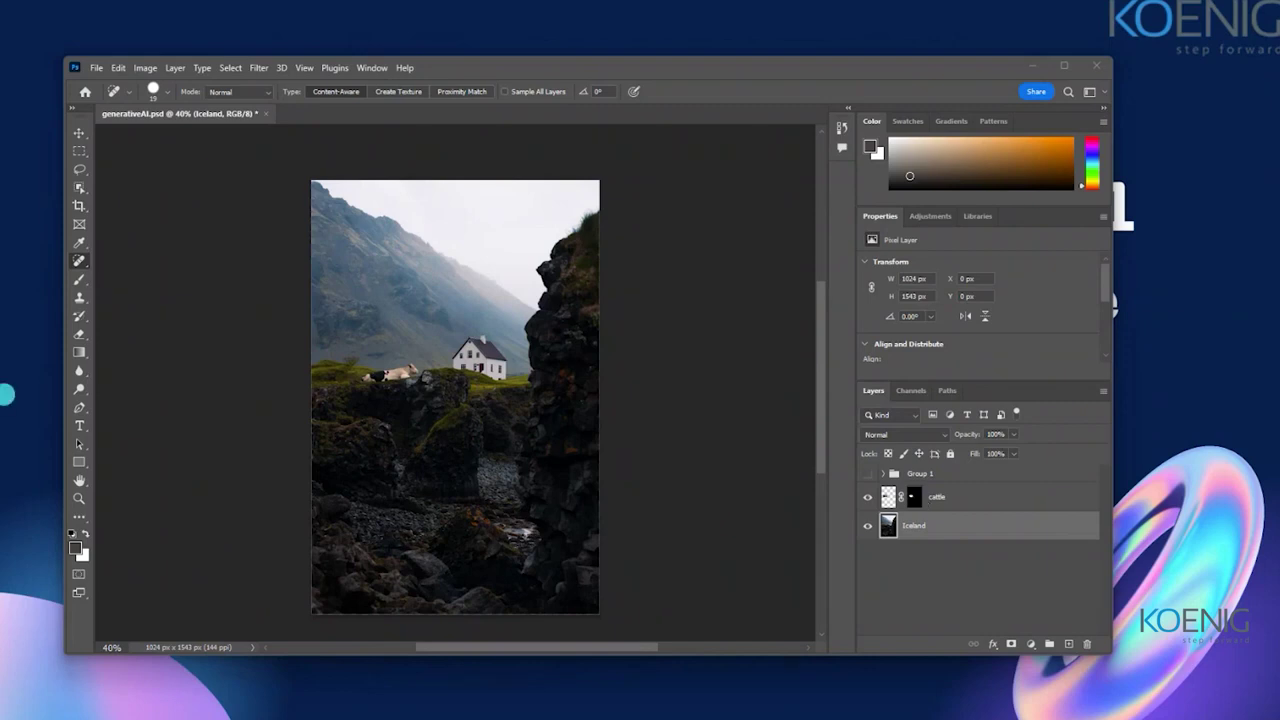
pyautogui.click(566, 191)
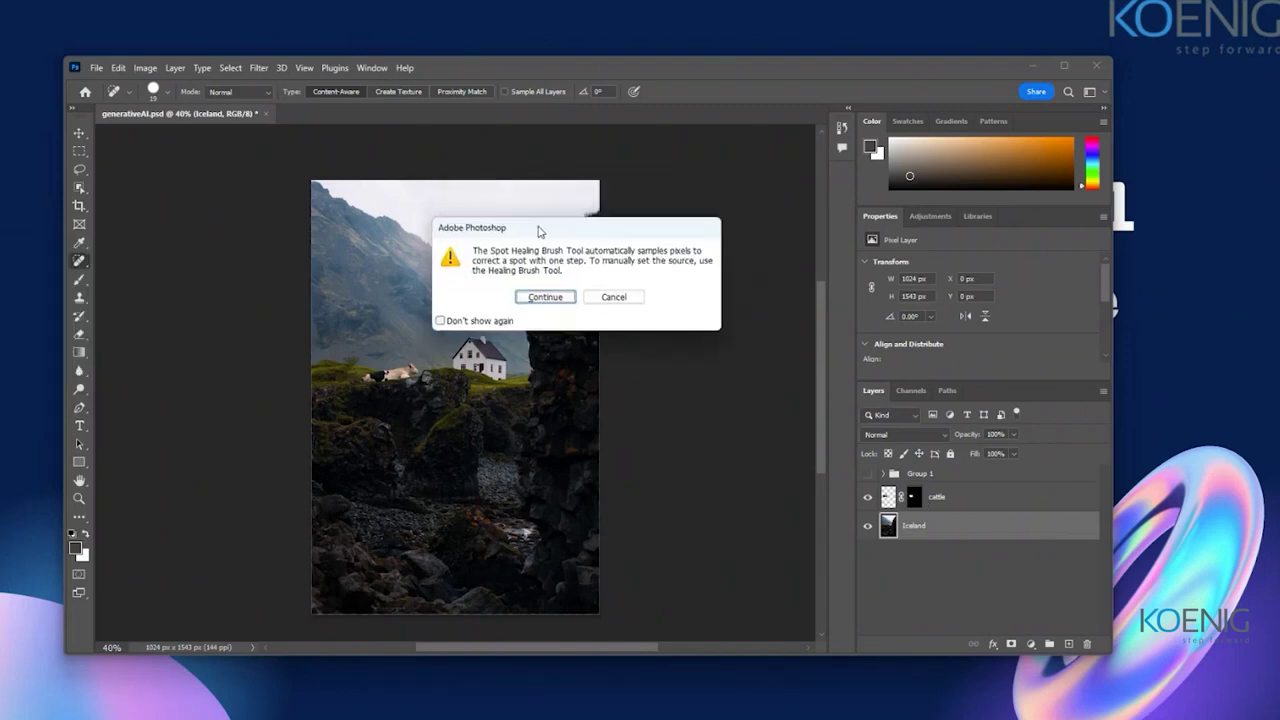
pyautogui.click(526, 303)
pyautogui.click(925, 499)
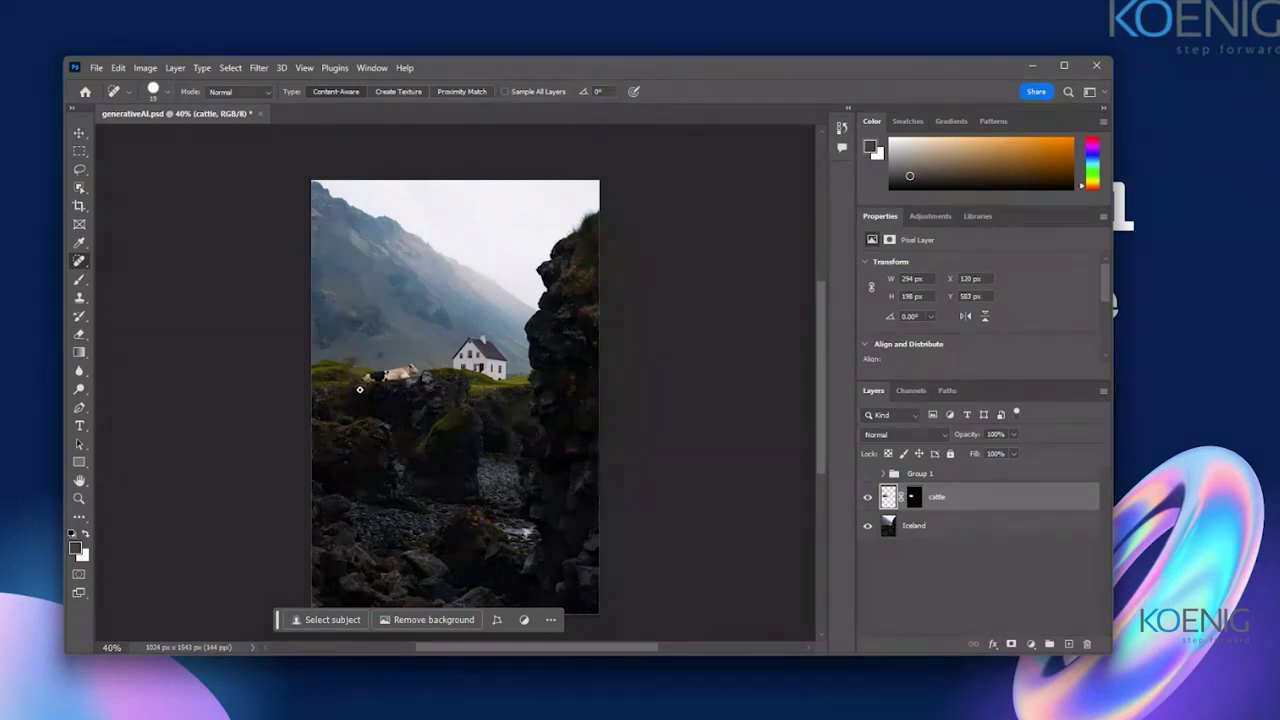
pyautogui.hotkey('alt', '[')
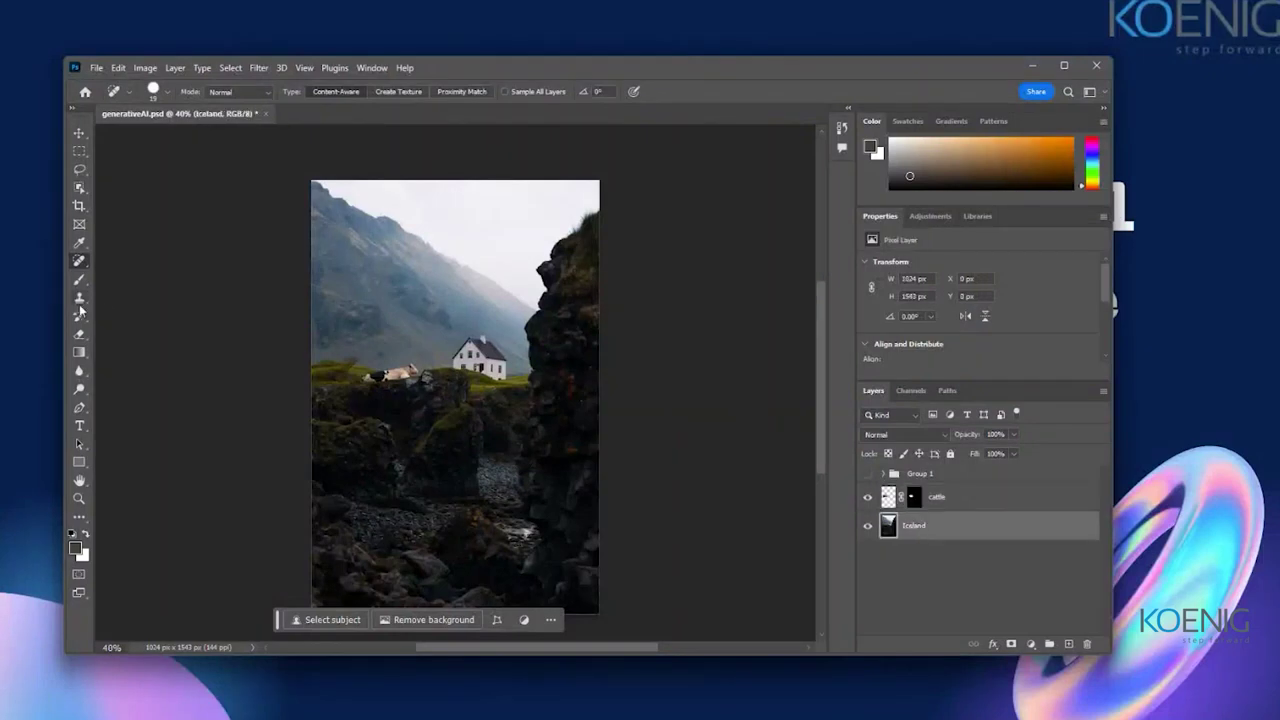
# Step: Try extending the canvas on the photo's mountain side for Generative Expand using the Crop tool, then restore the original crop width
pyautogui.click(80, 205)
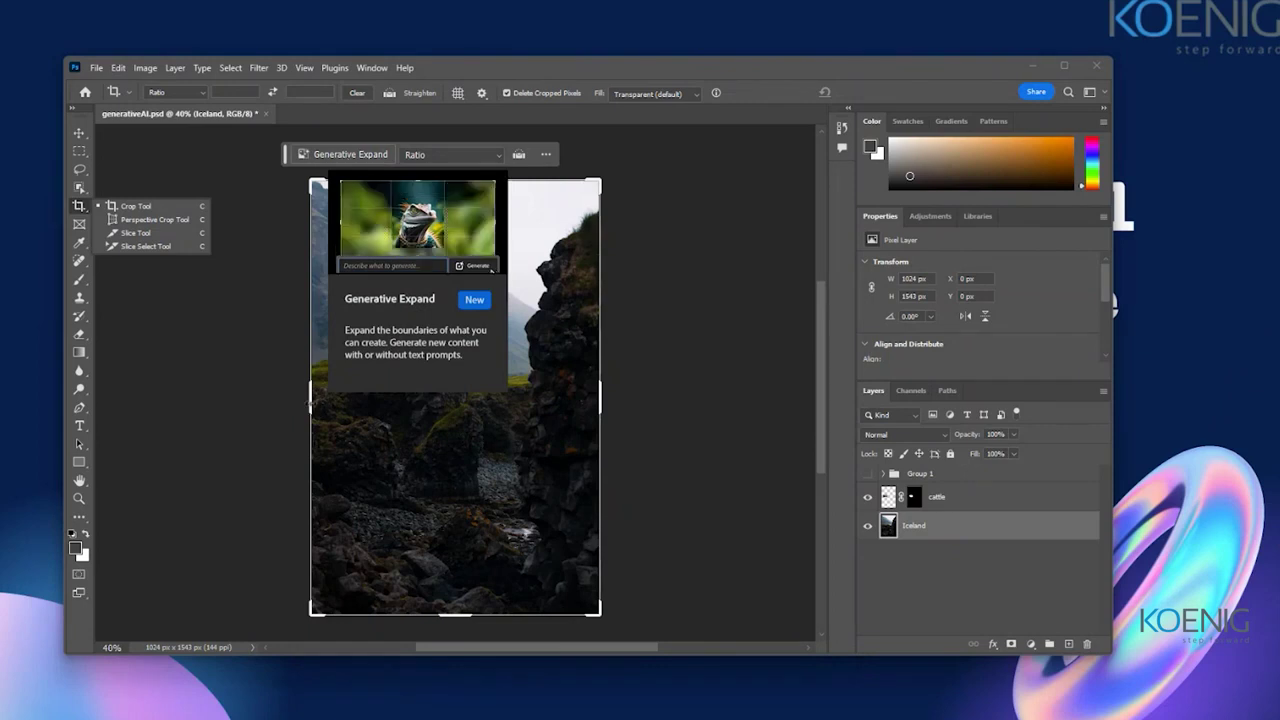
pyautogui.click(266, 396)
pyautogui.moveTo(310, 396); pyautogui.dragTo(160, 392)
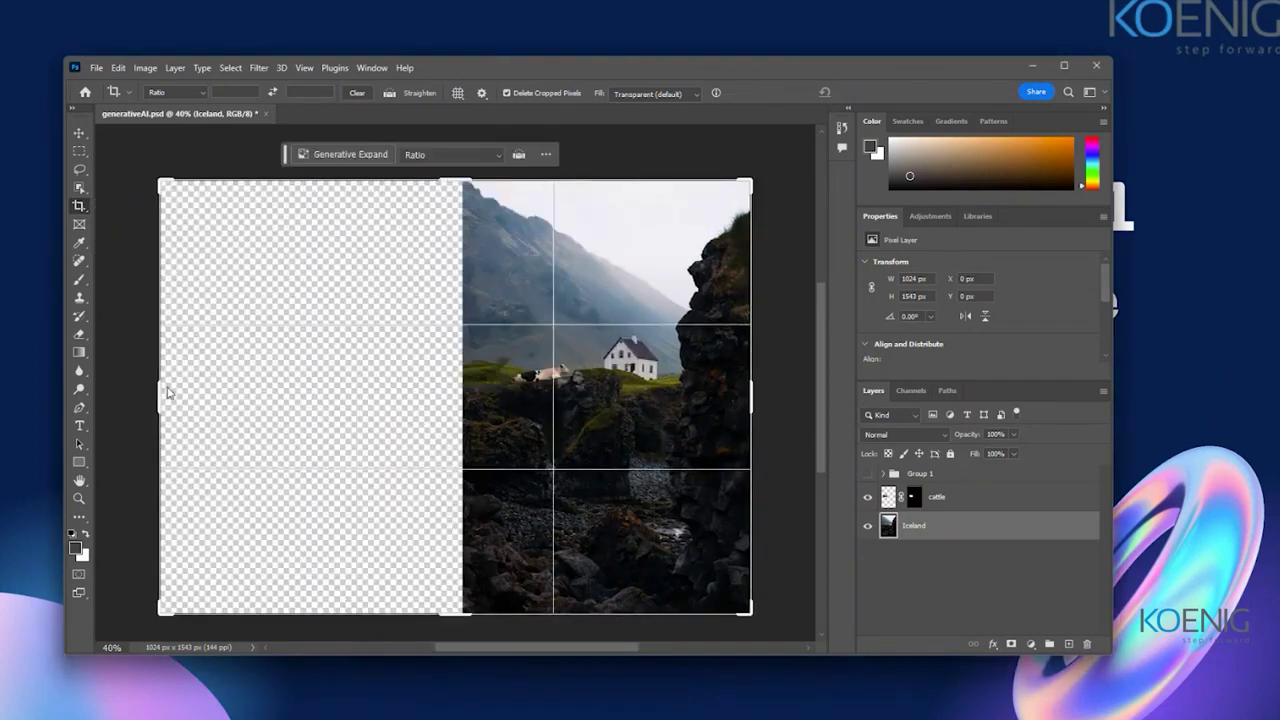
pyautogui.click(340, 155)
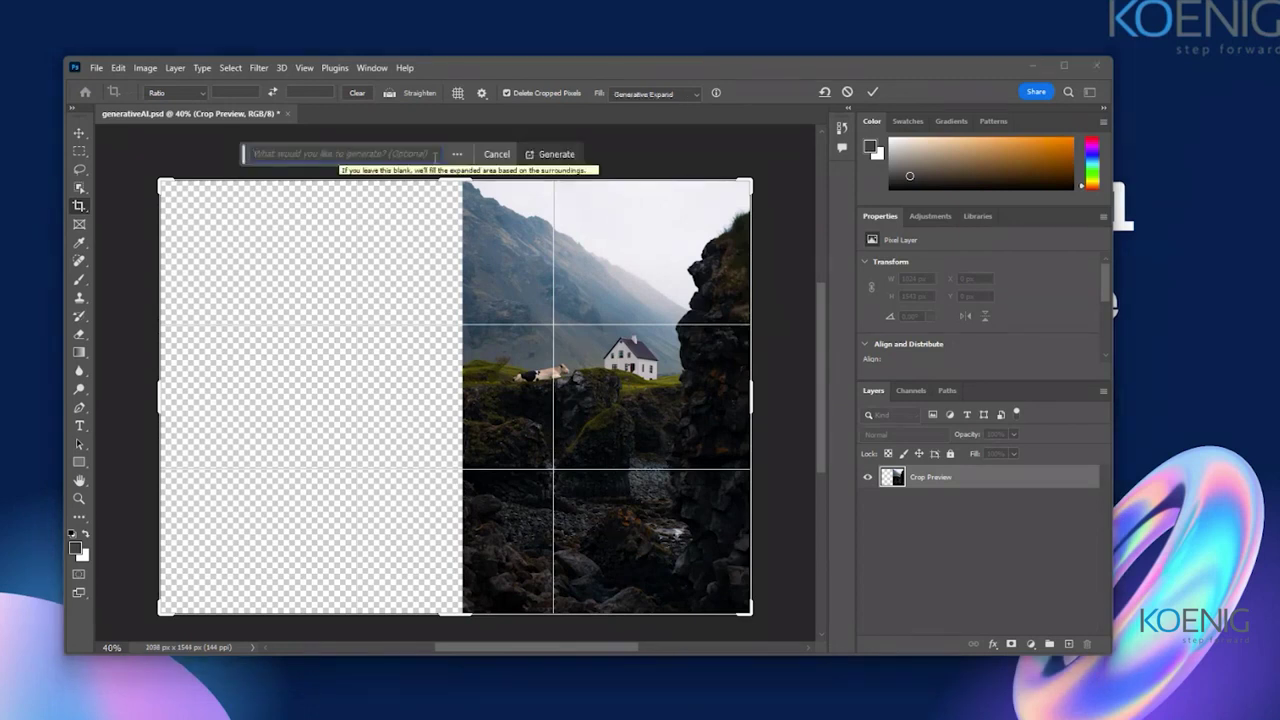
pyautogui.moveTo(160, 396); pyautogui.dragTo(322, 411)
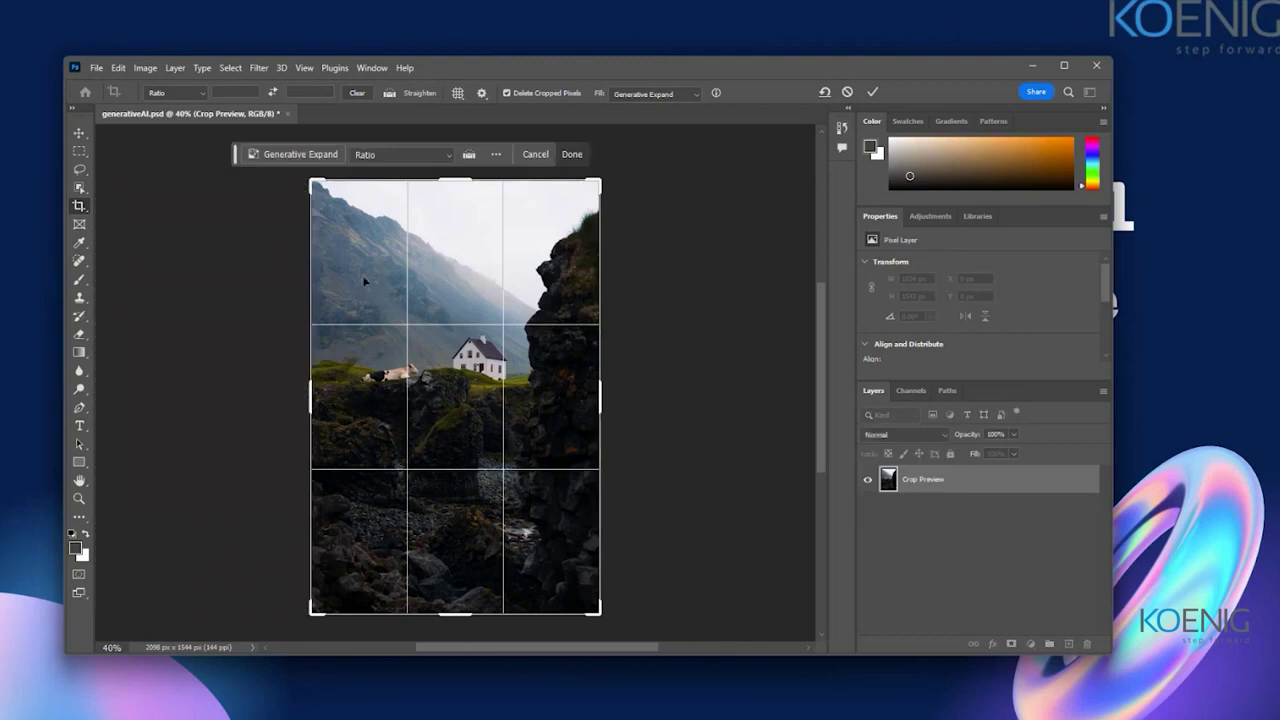
# Step: Review the crop ratio presets, keep Ratio, and set the crop fill to Content-Aware Fill
pyautogui.click(448, 154)
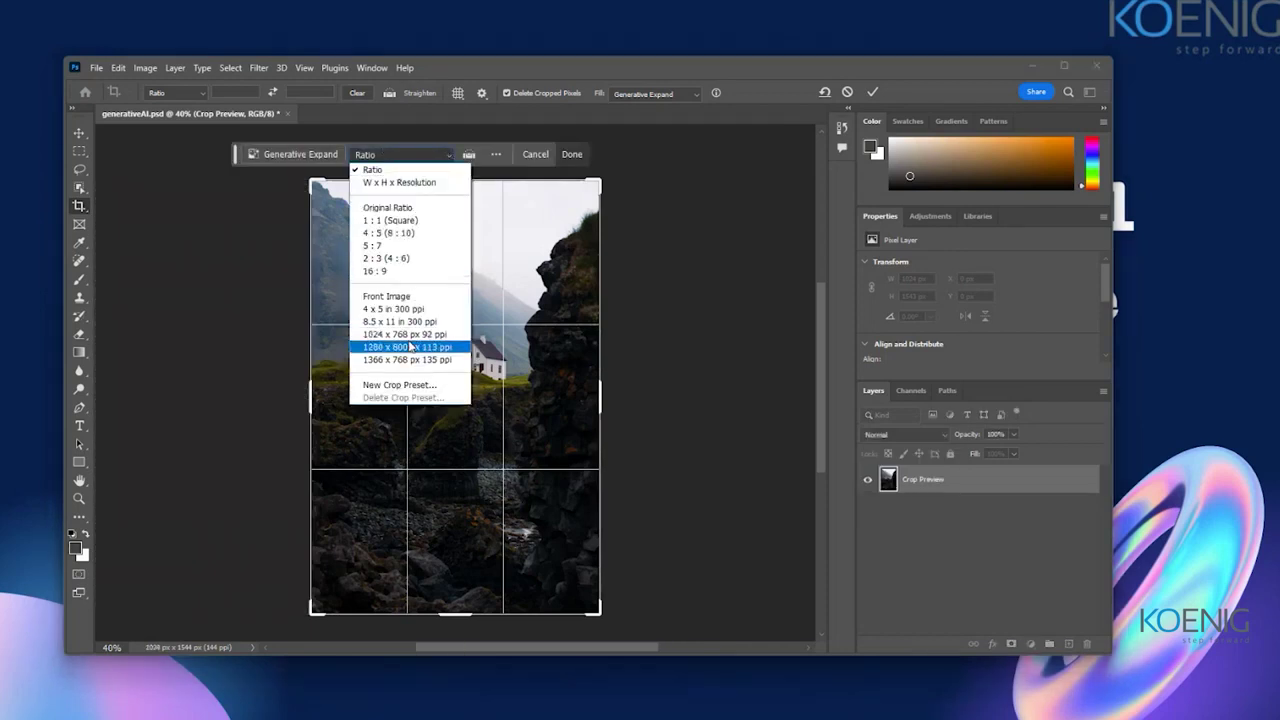
pyautogui.click(400, 169)
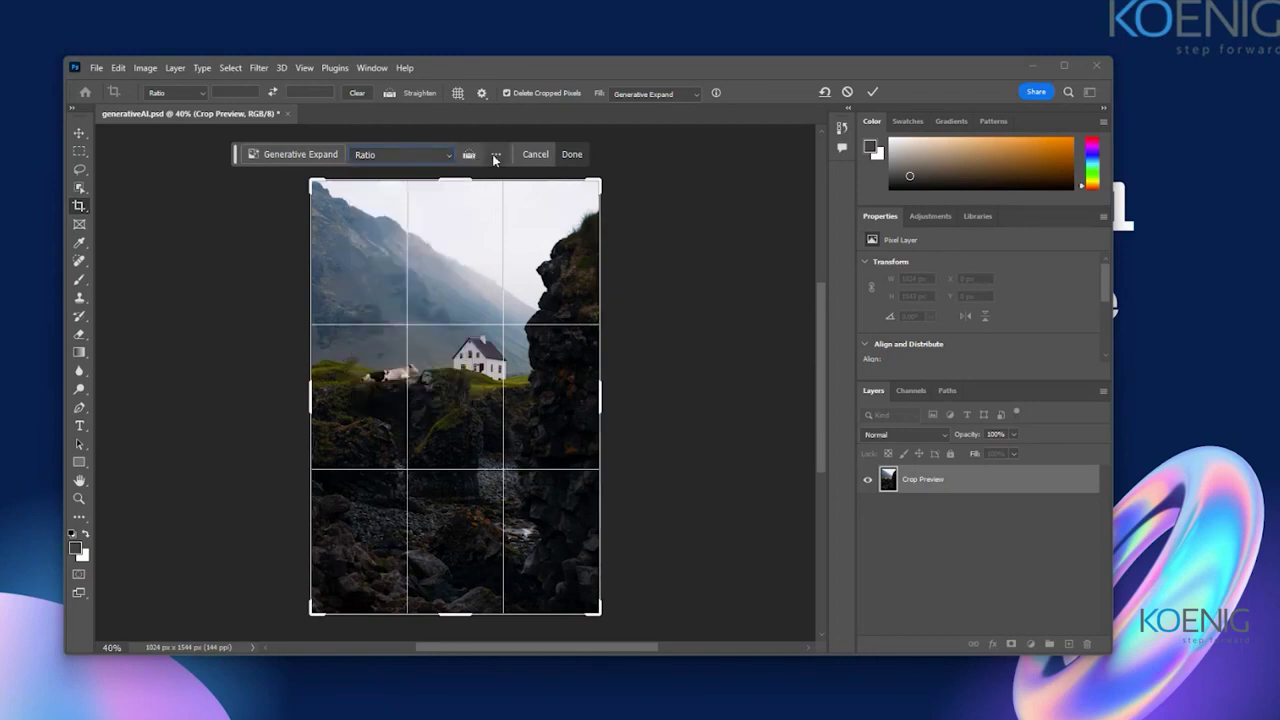
pyautogui.moveTo(310, 385)
pyautogui.mouseDown()
pyautogui.moveTo(273, 385)
pyautogui.moveTo(310, 397)
pyautogui.mouseUp()
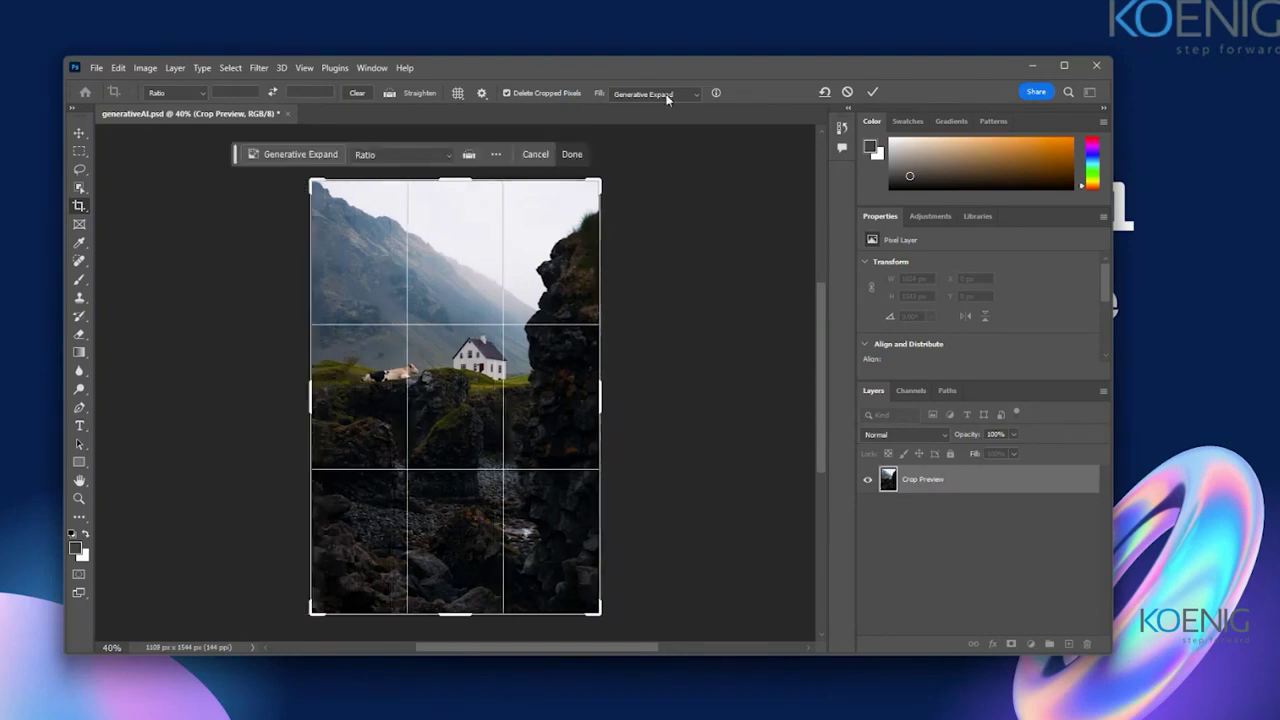
pyautogui.click(662, 94)
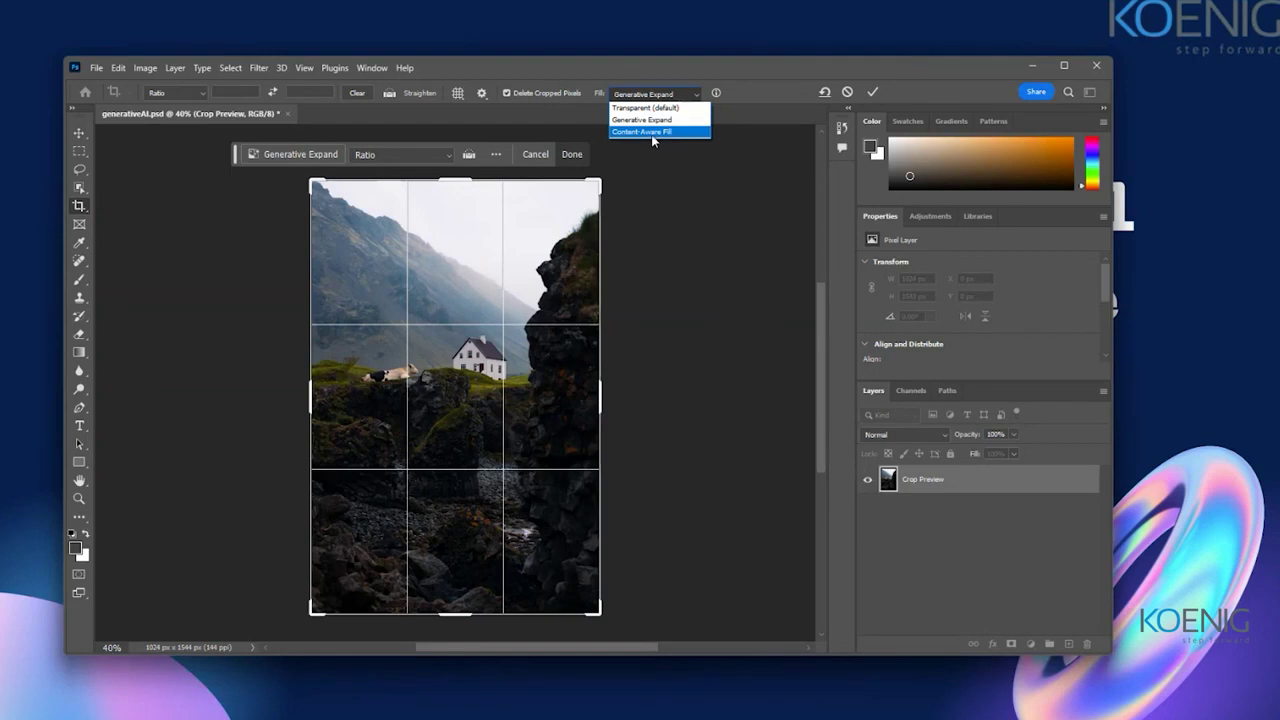
pyautogui.click(650, 131)
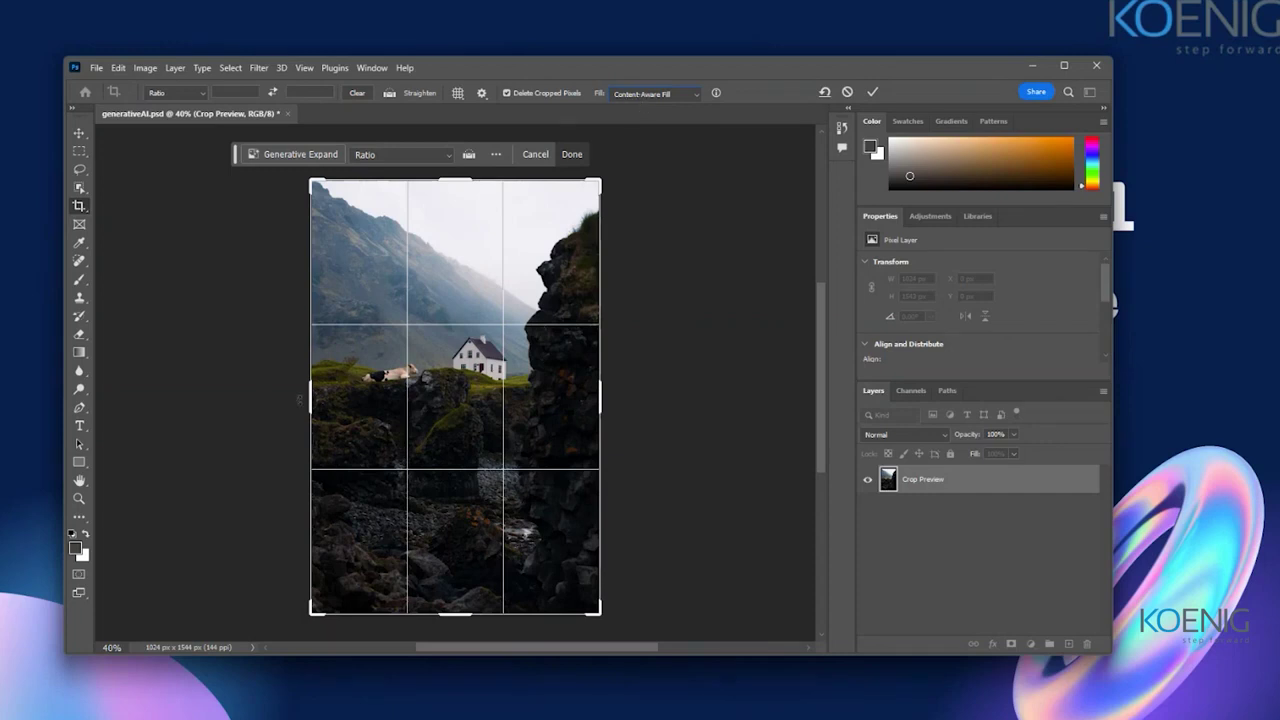
# Step: Extend the canvas on the photo's mountain side to about 2198 px wide and fill it using Generative Expand without a prompt
pyautogui.moveTo(311, 380); pyautogui.dragTo(143, 372)
pyautogui.click(289, 158)
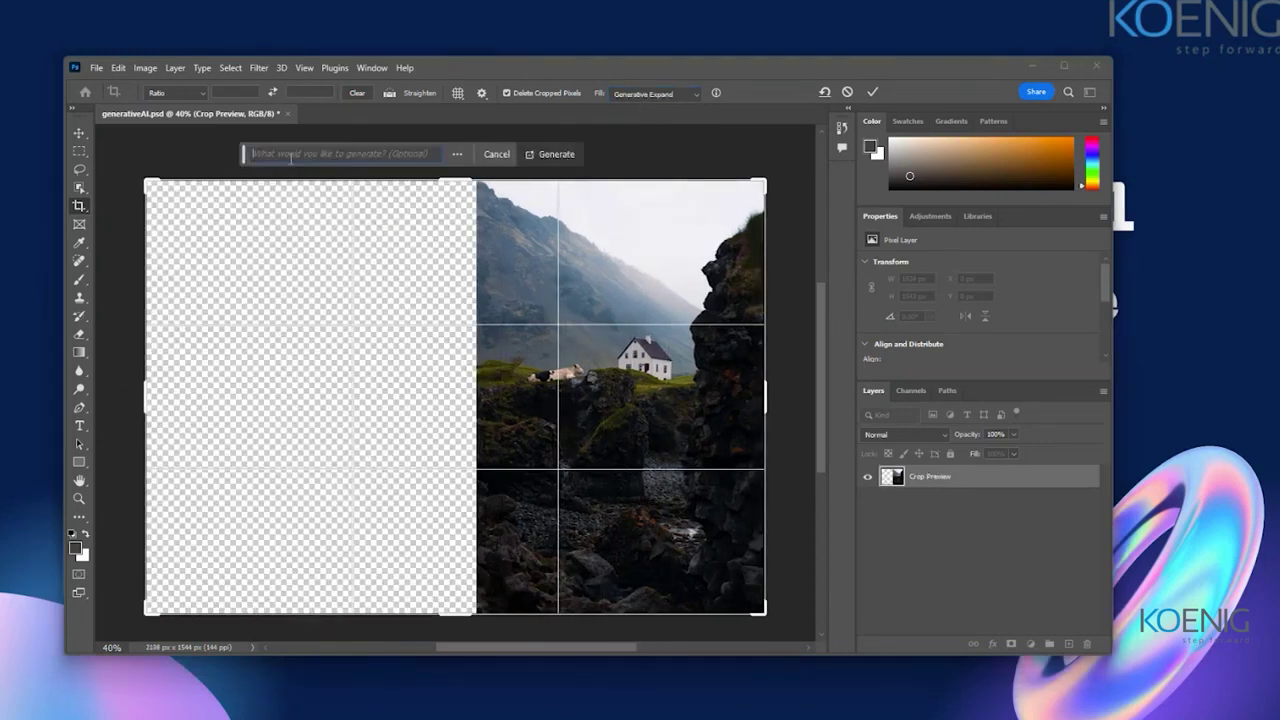
pyautogui.click(556, 156)
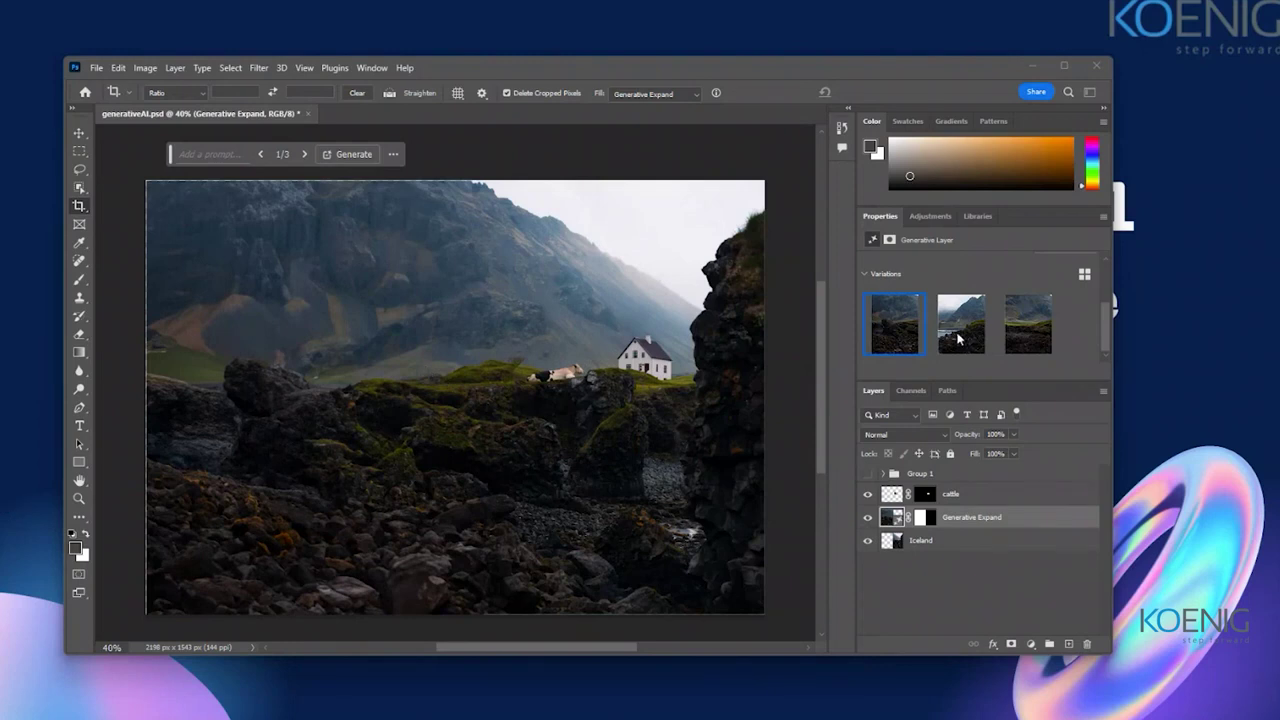
# Step: Compare the three Generative Expand variations and keep the second one, with the full mountain peak and the shoreline
pyautogui.moveTo(955, 332)
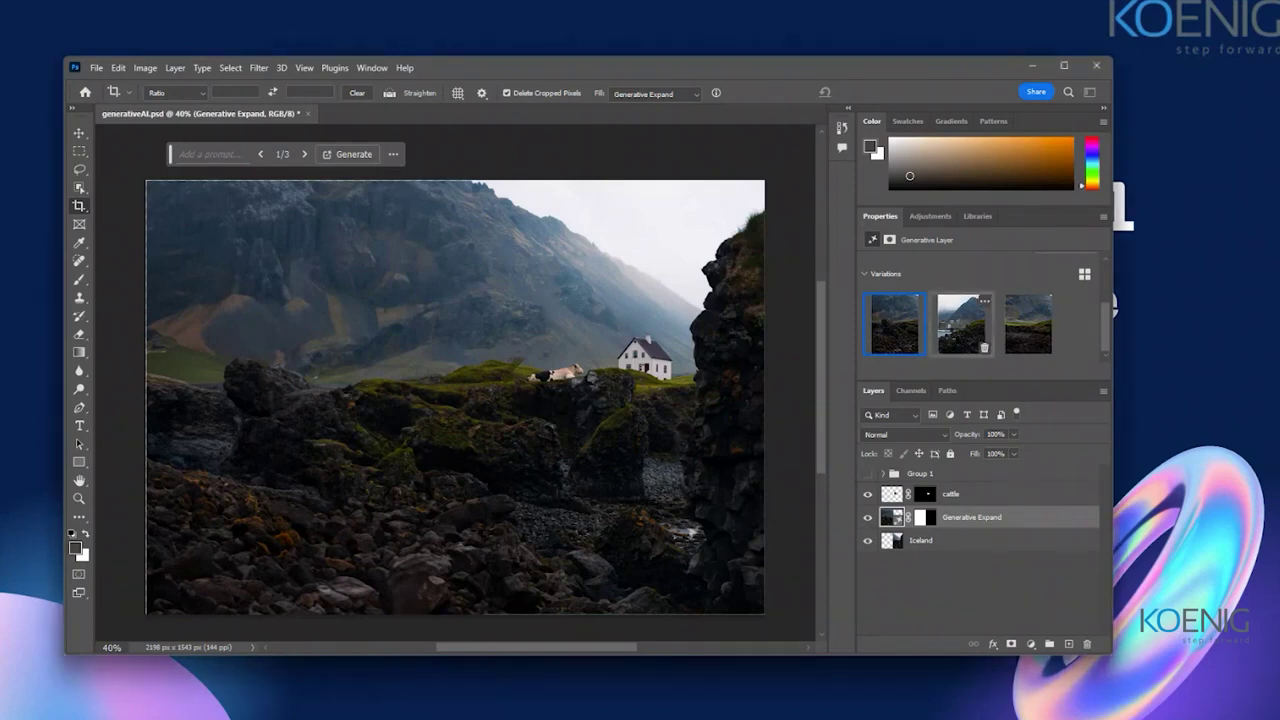
pyautogui.click(954, 330)
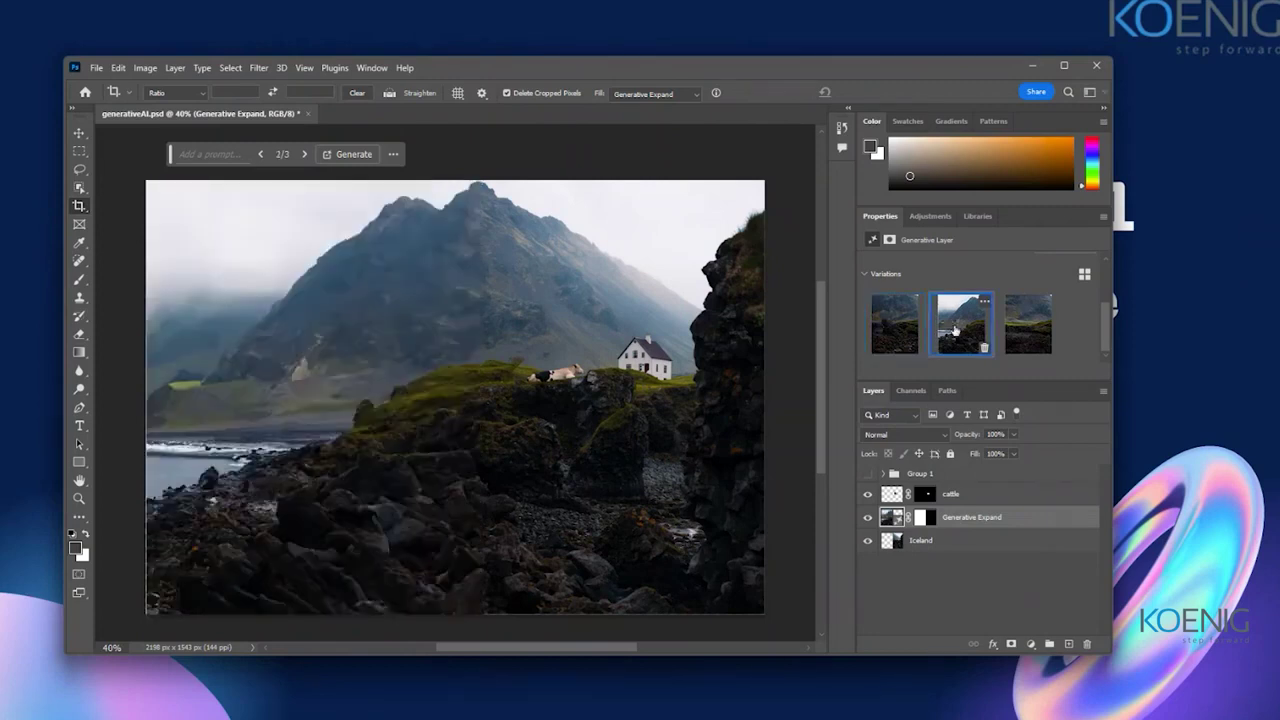
pyautogui.moveTo(1050, 315)
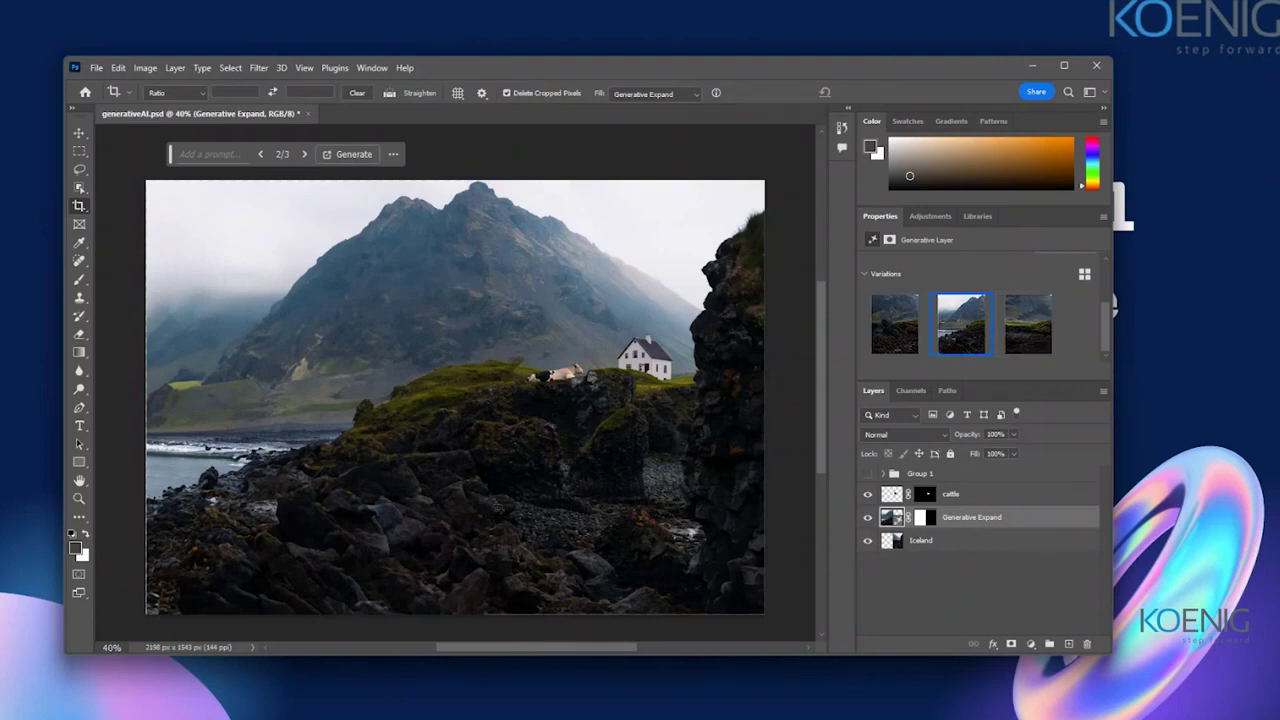
pyautogui.moveTo(1034, 340)
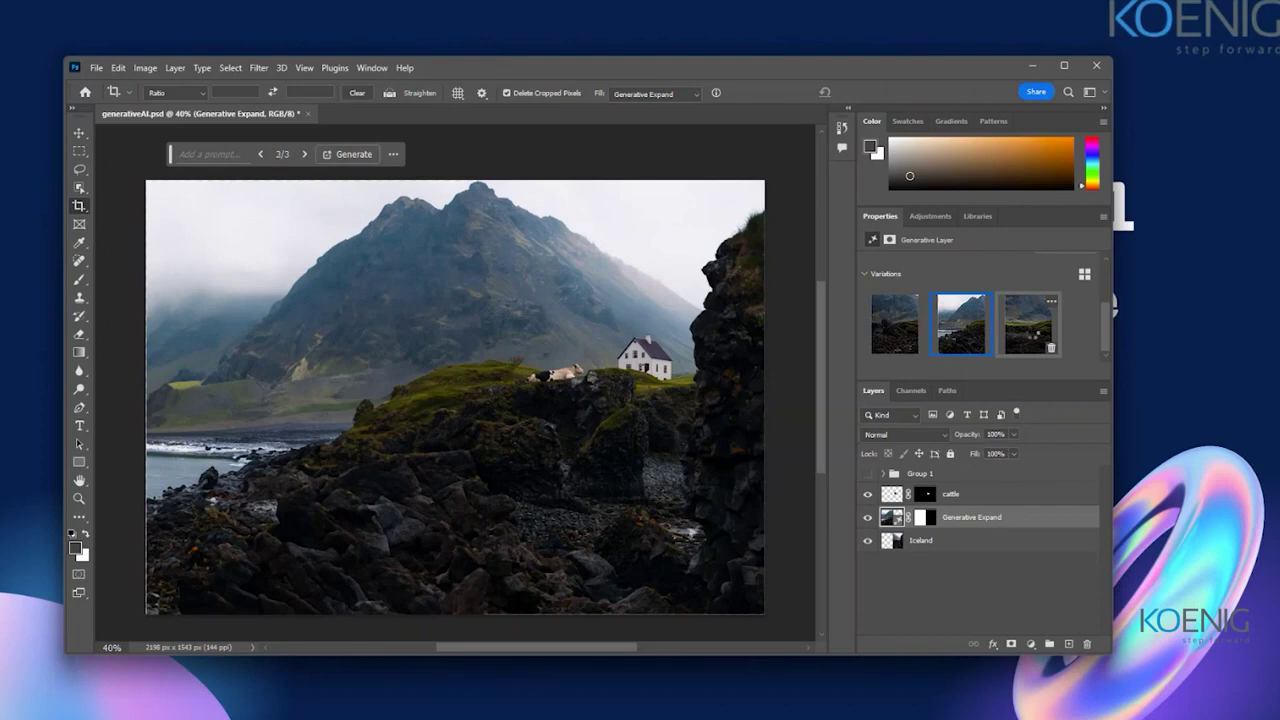
pyautogui.click(1034, 340)
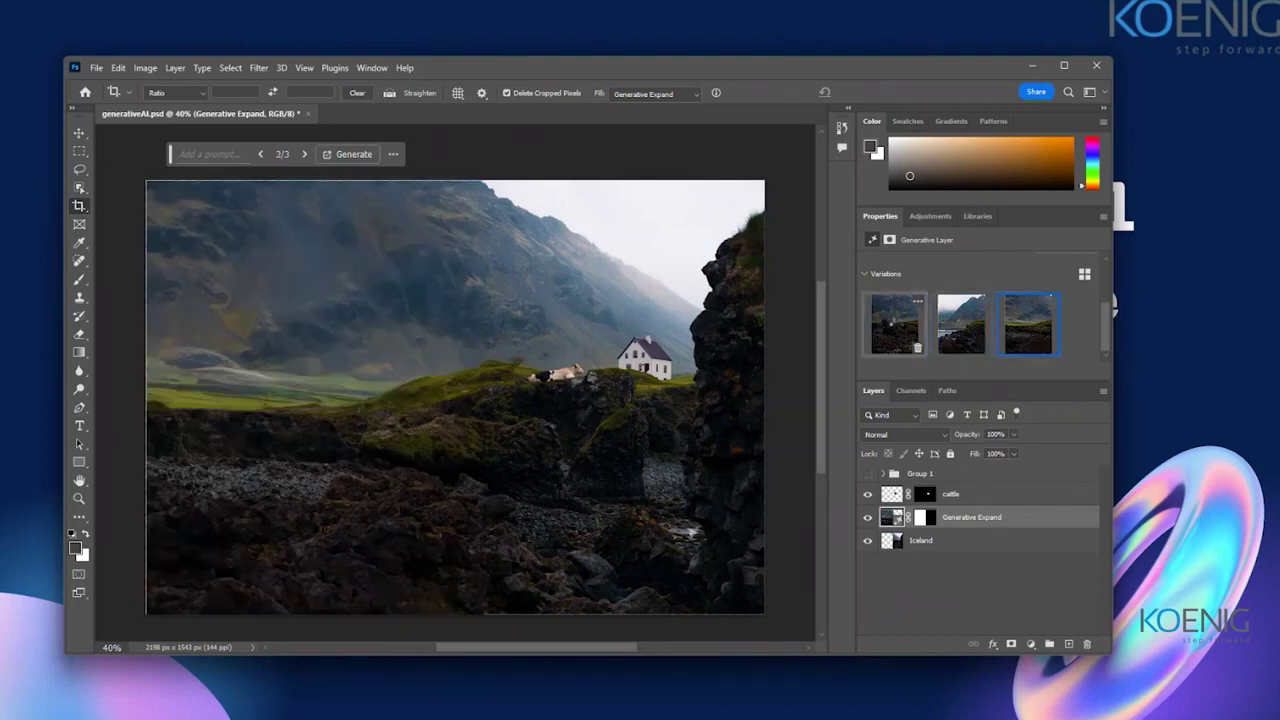
pyautogui.click(897, 325)
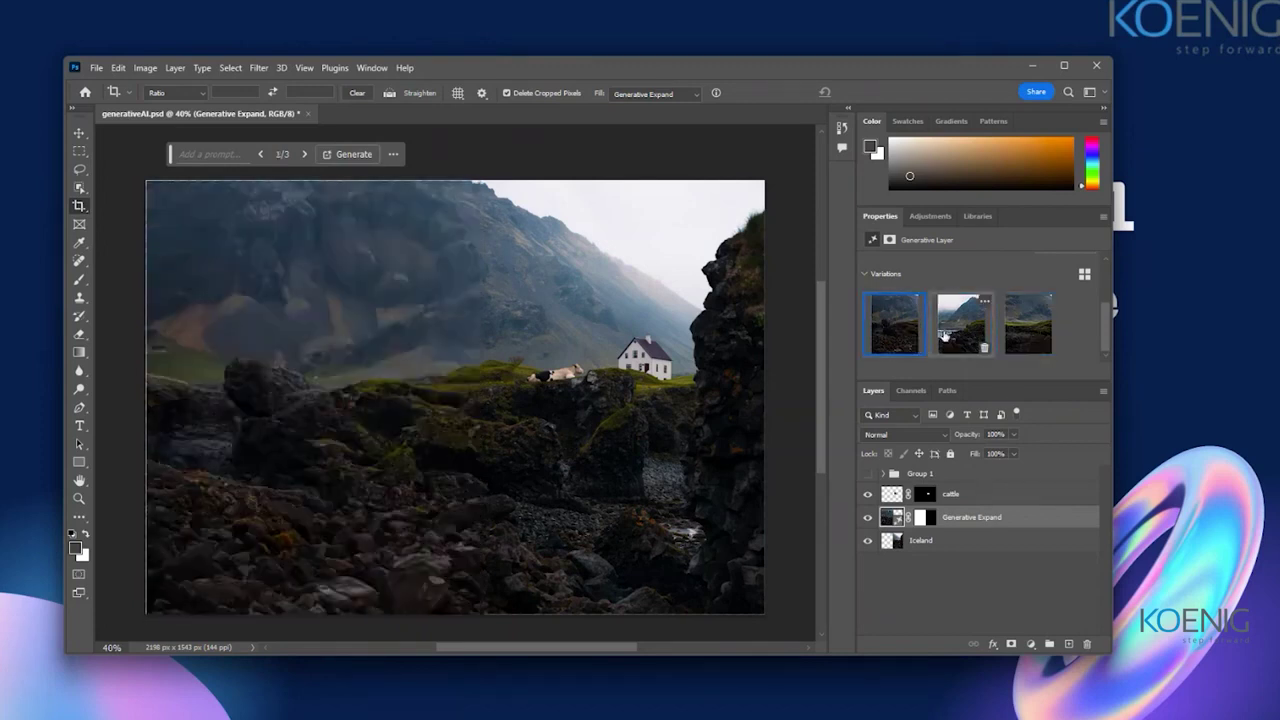
pyautogui.click(950, 339)
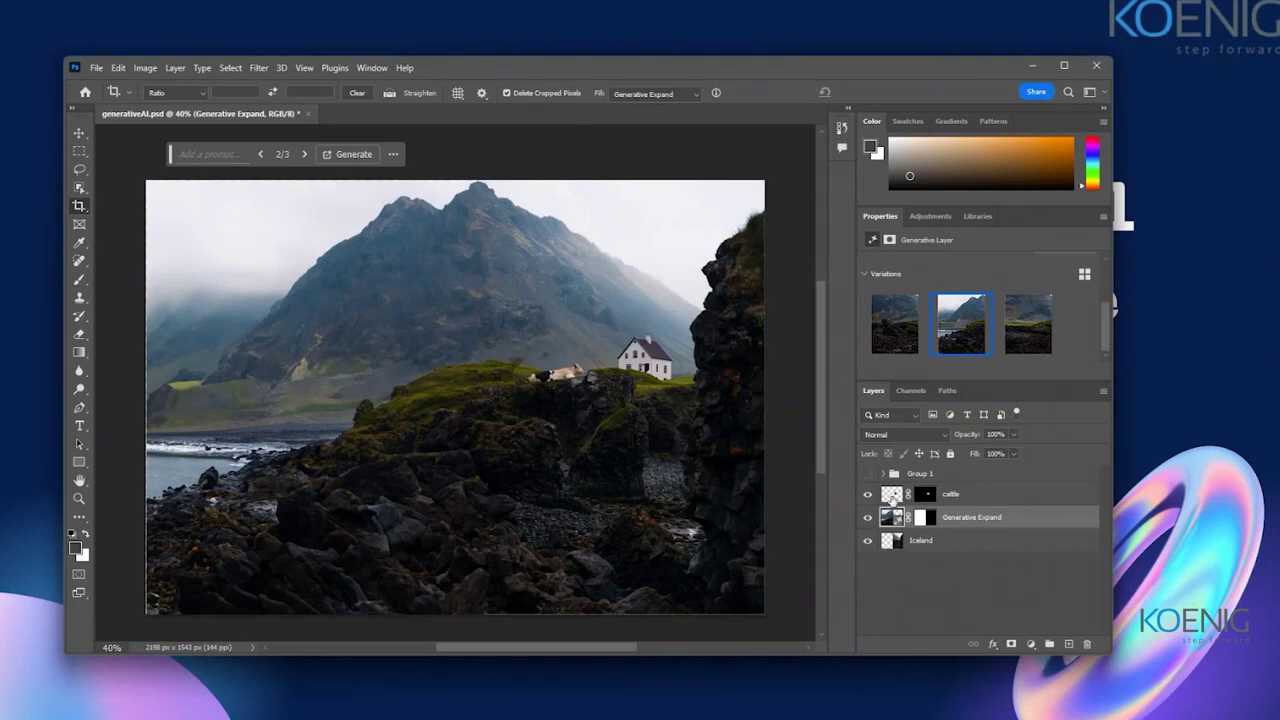
# Step: Make Group 1 visible over the expanded scene, select it and expand it to list its layers
pyautogui.click(867, 476)
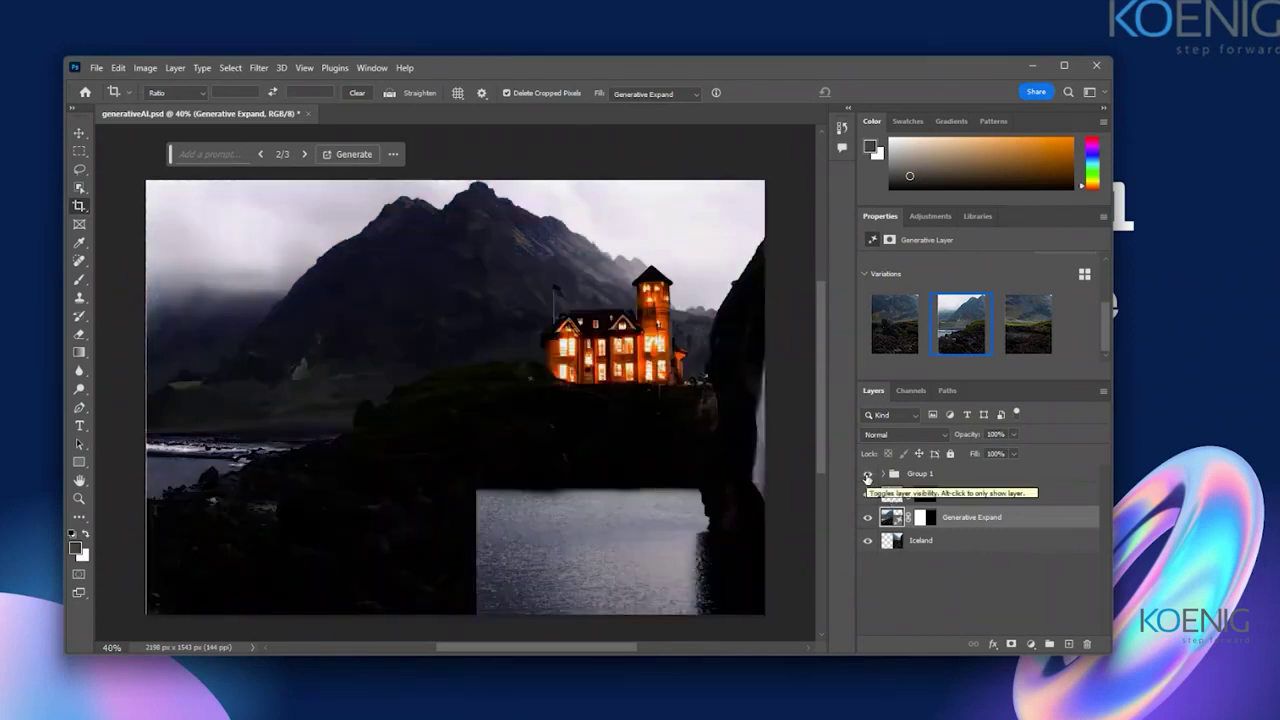
pyautogui.click(894, 474)
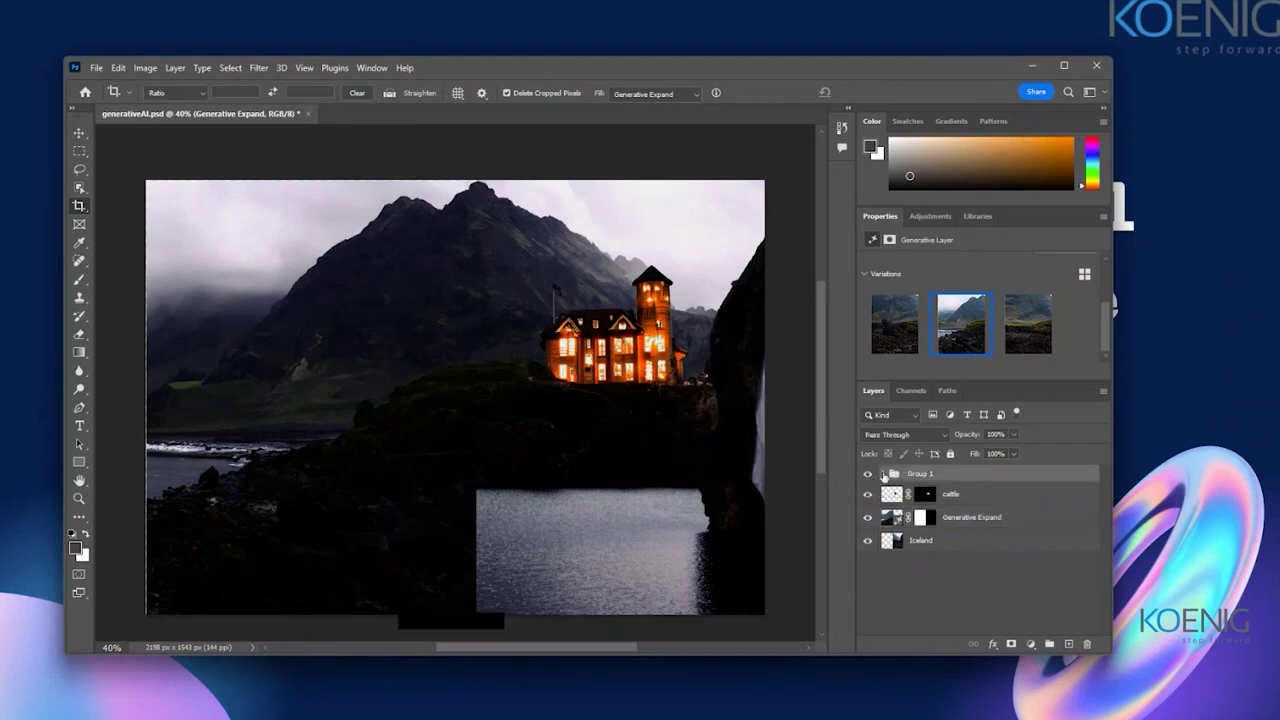
pyautogui.click(882, 474)
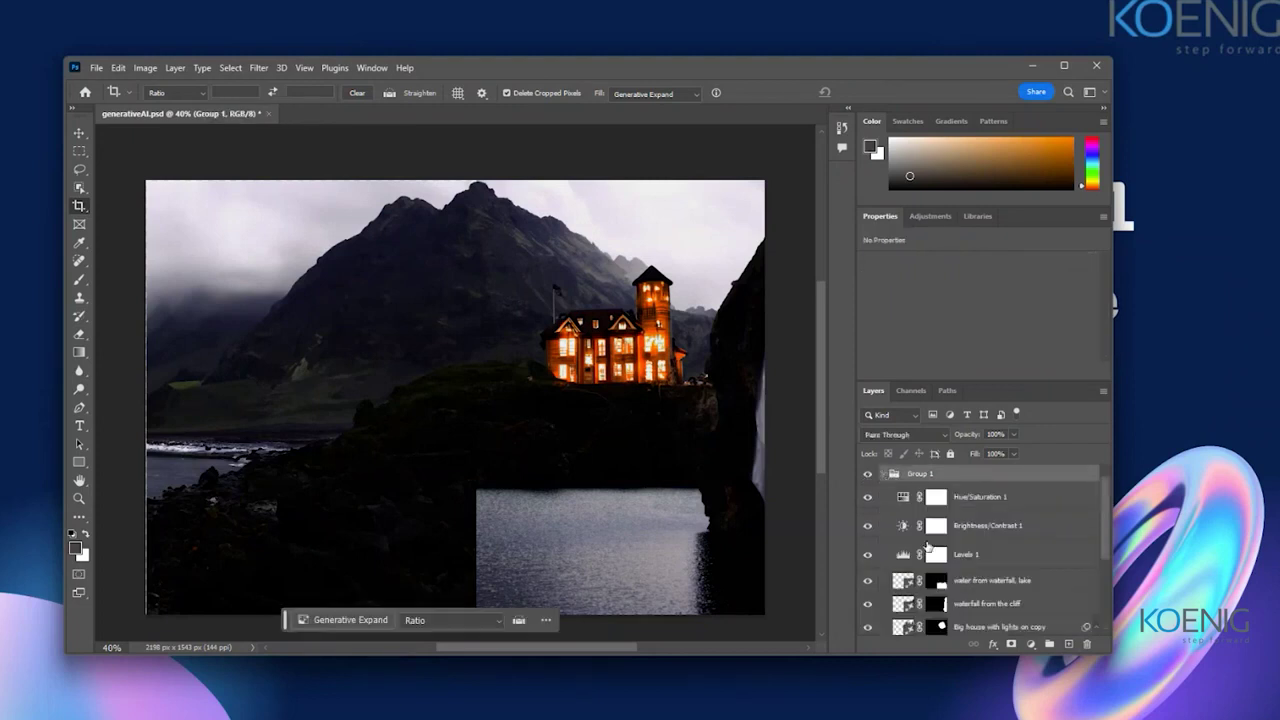
# Step: Stretch the lake layer in Group 1 across the full canvas width, at about 215% width and 123% height
pyautogui.click(965, 581)
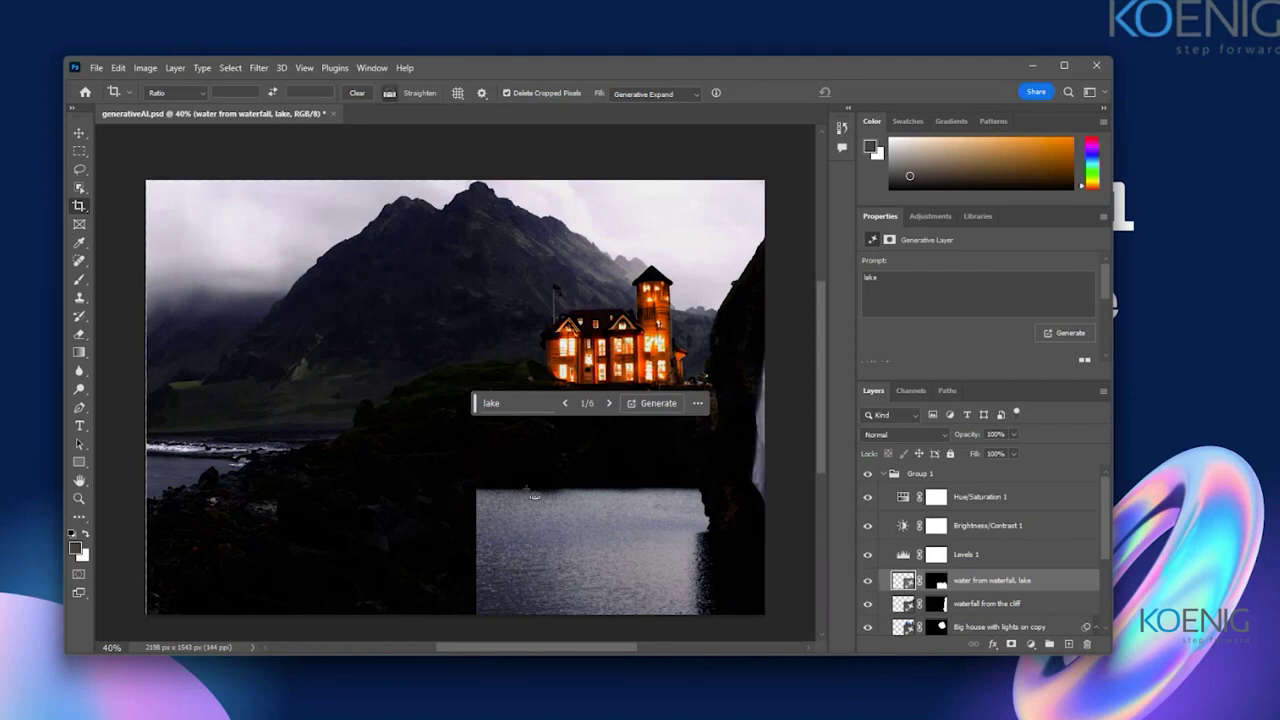
pyautogui.hotkey('ctrl', 't')
pyautogui.moveTo(474, 519); pyautogui.dragTo(145, 519)
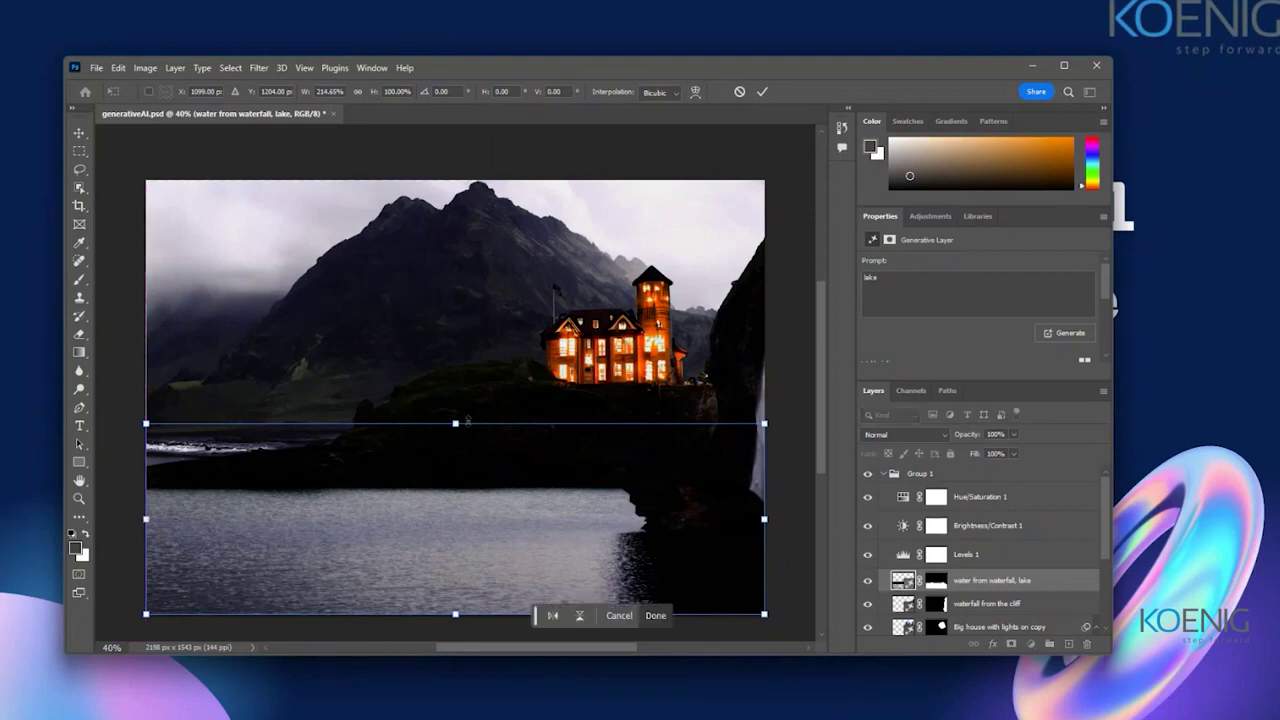
pyautogui.moveTo(455, 424); pyautogui.dragTo(455, 380)
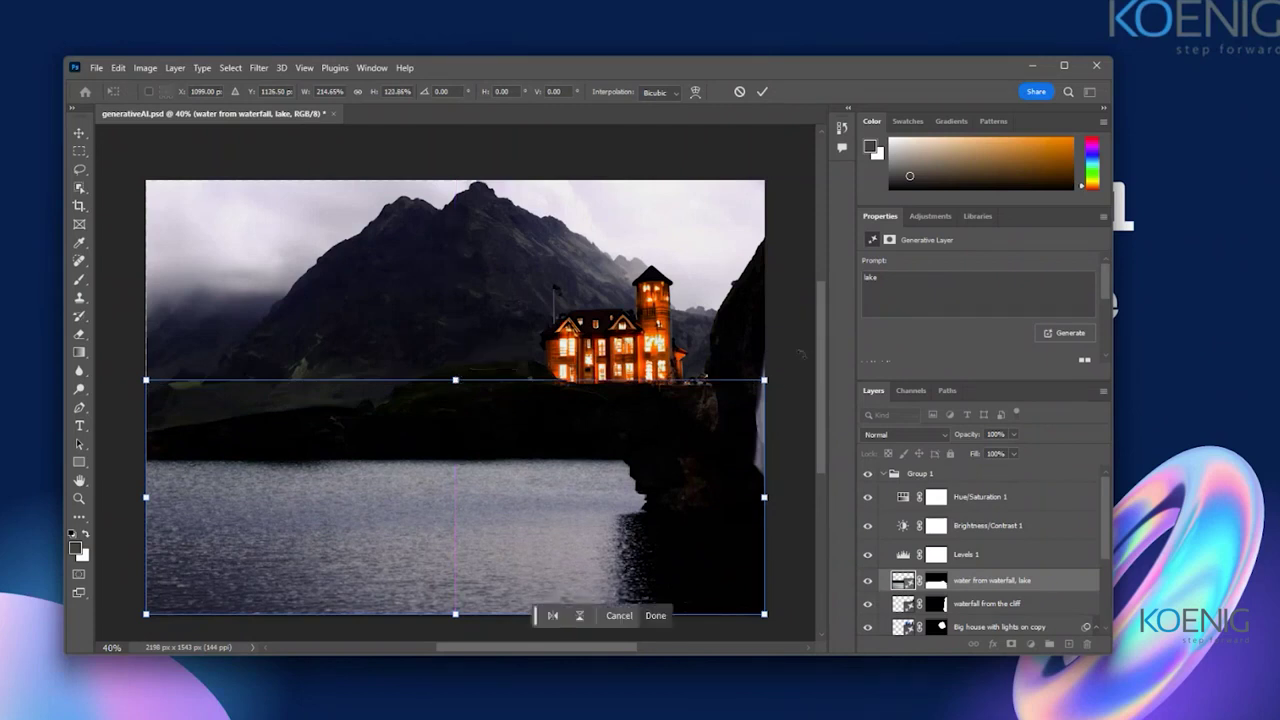
pyautogui.press('c')
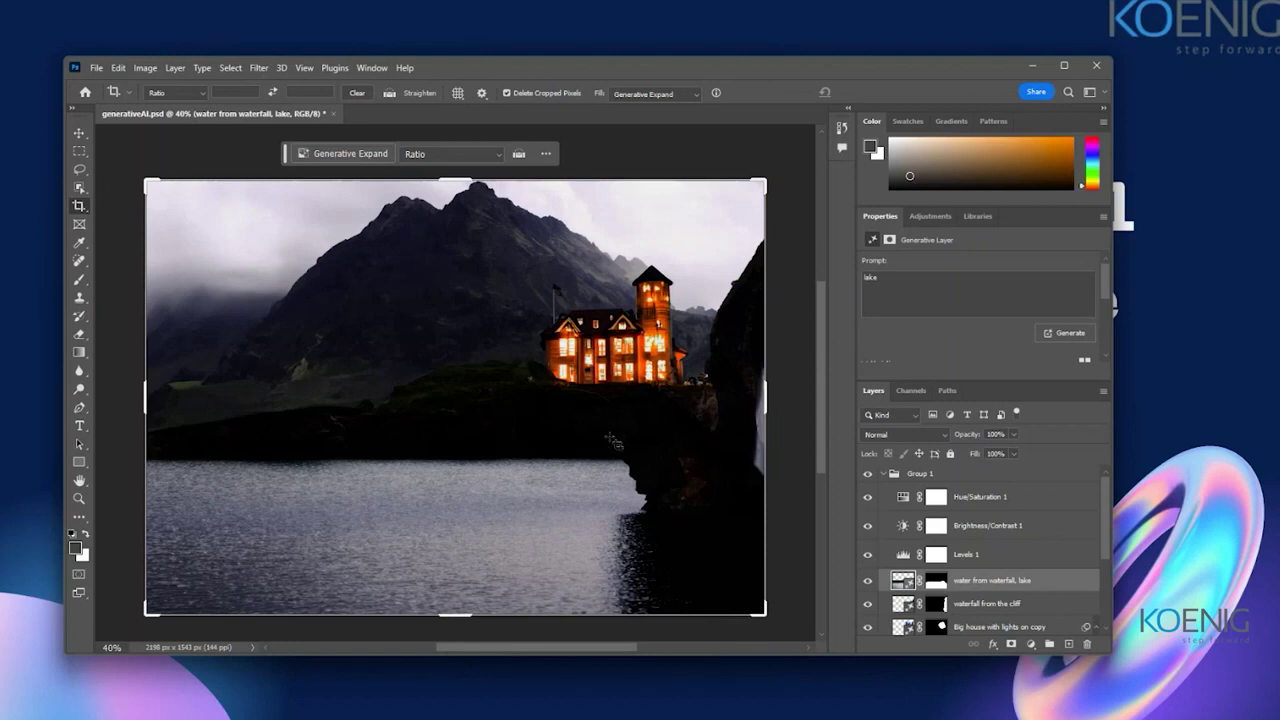
# Step: Collapse and hide Group 1, and group the cattle and Generative Expand layers together
pyautogui.click(880, 474)
pyautogui.click(868, 474)
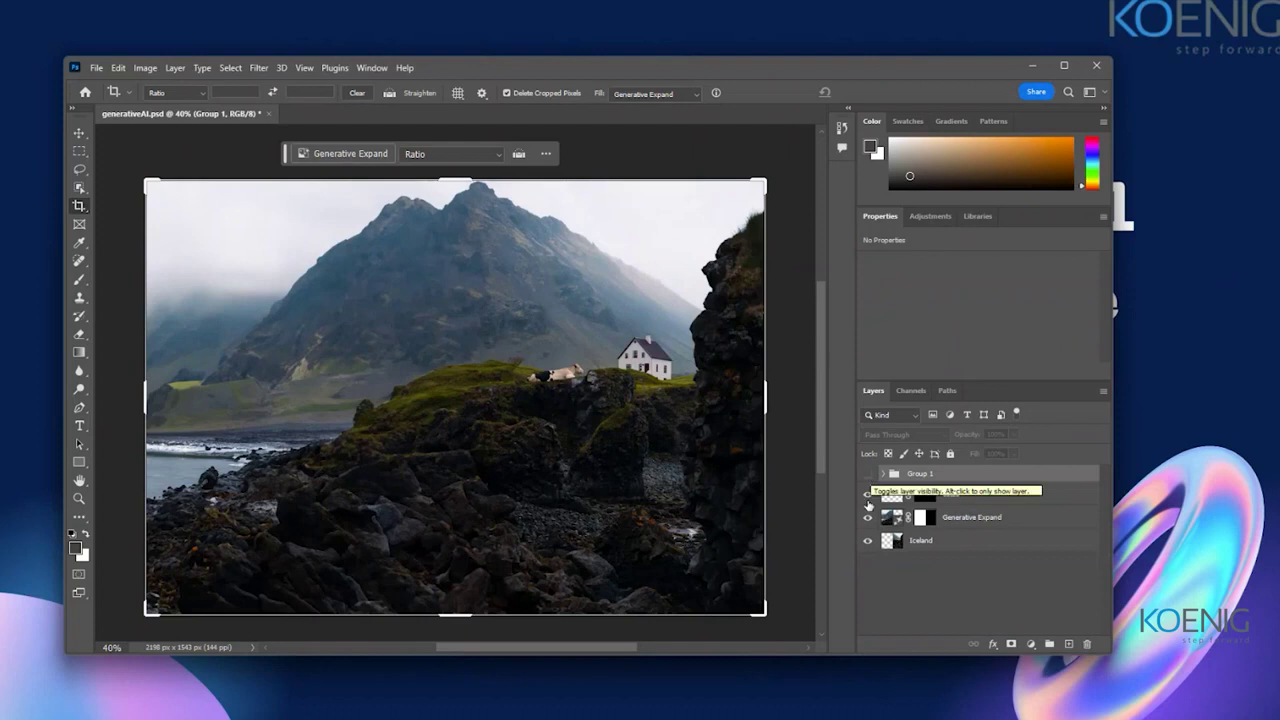
pyautogui.click(940, 494)
pyautogui.keyDown('shift'); pyautogui.click(963, 518); pyautogui.keyUp('shift')
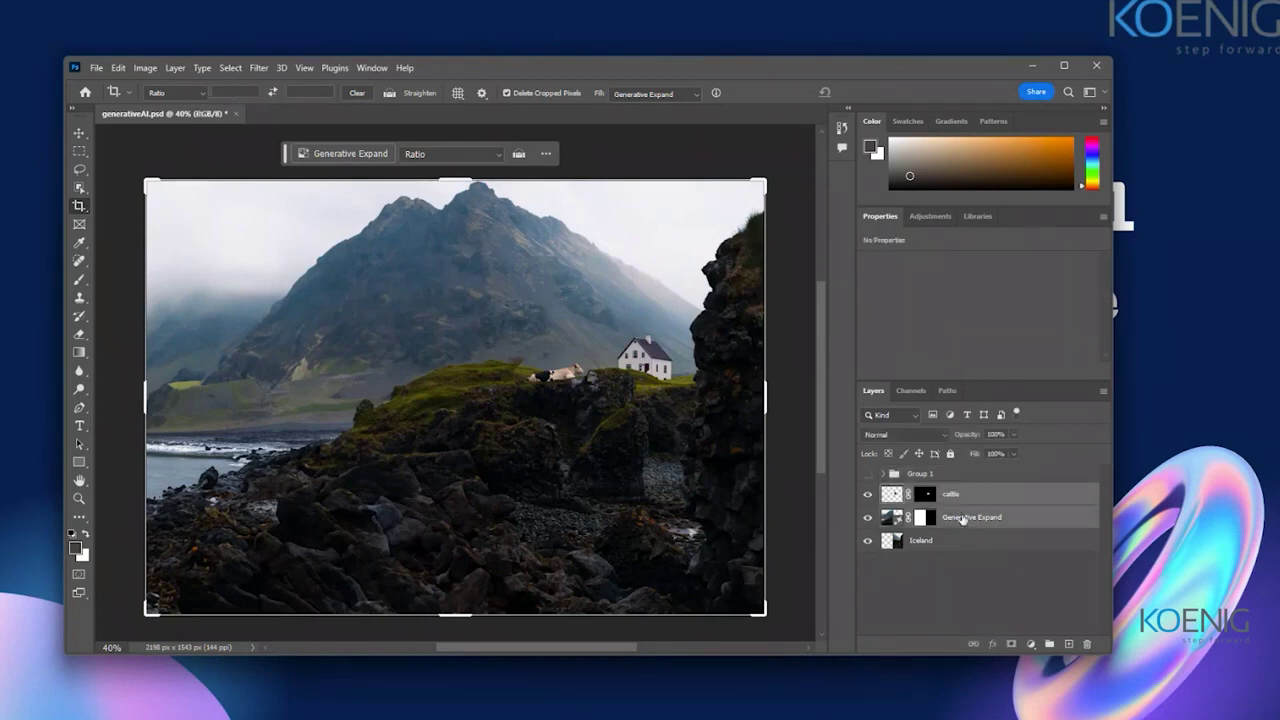
pyautogui.hotkey('ctrl', 'g')
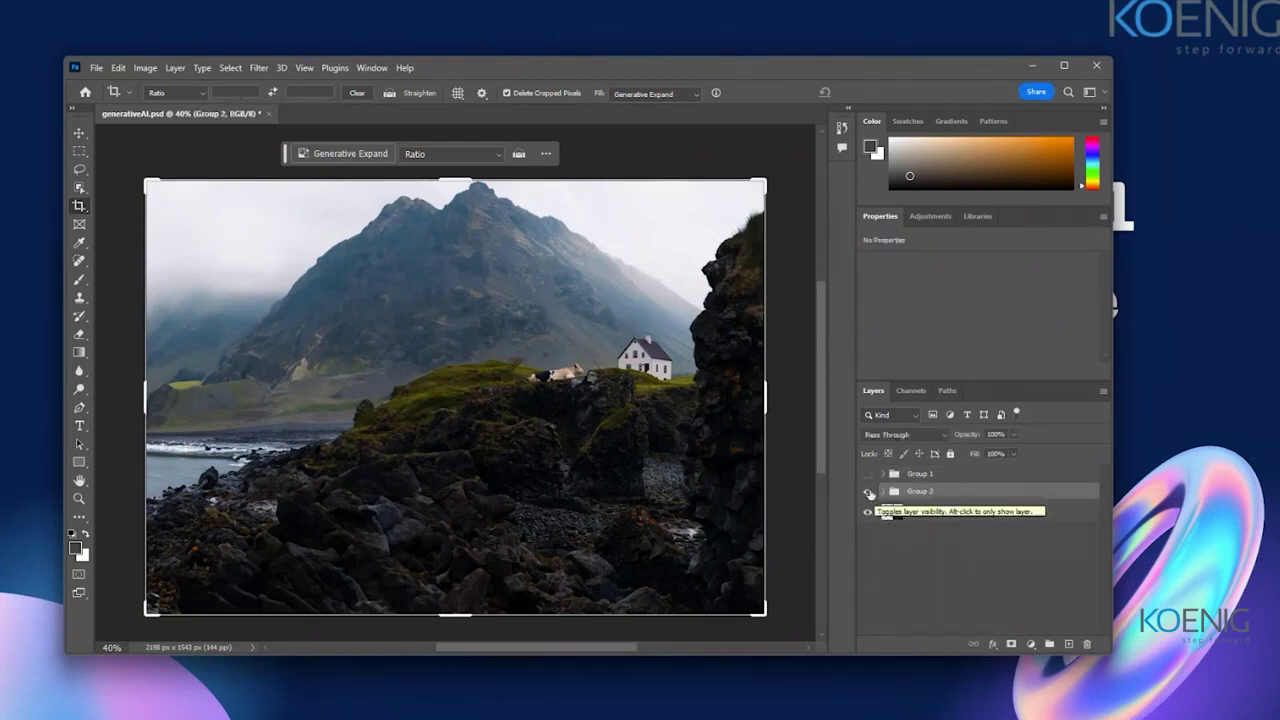
# Step: Hide Group 2 to check the original Iceland photo, and make both Group 2 and Group 1 visible again
pyautogui.click(868, 492)
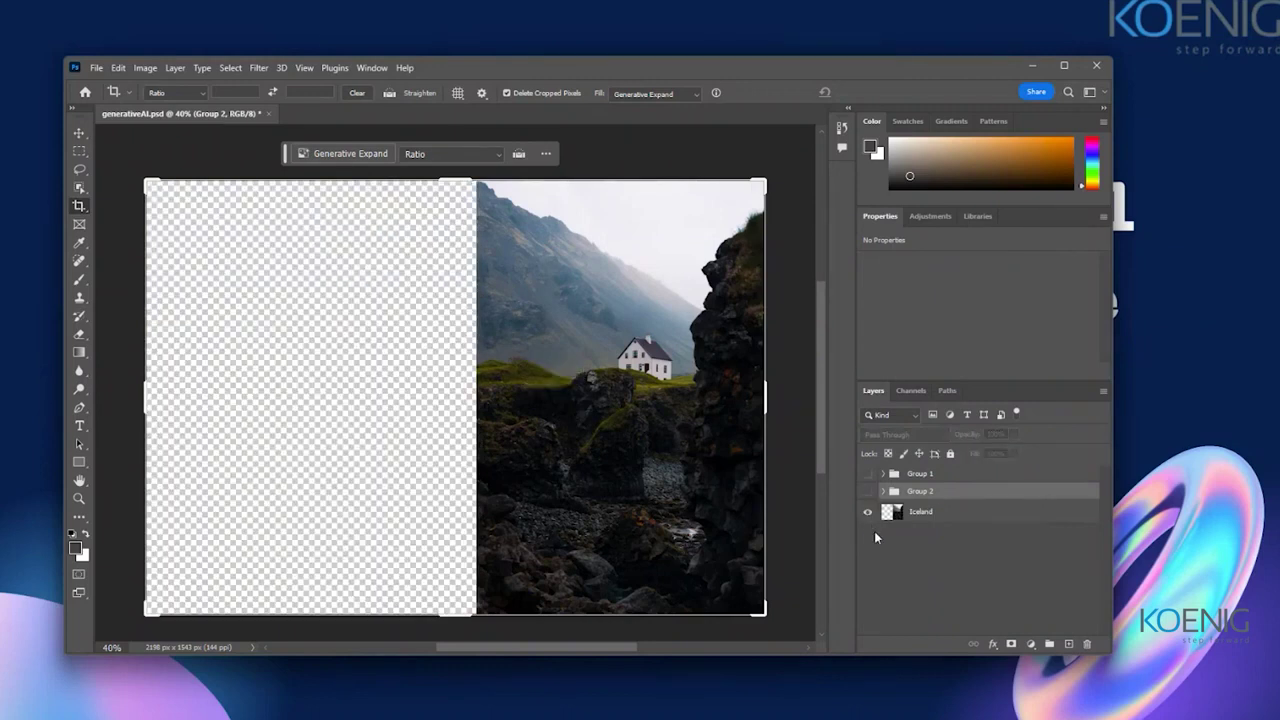
pyautogui.click(869, 491)
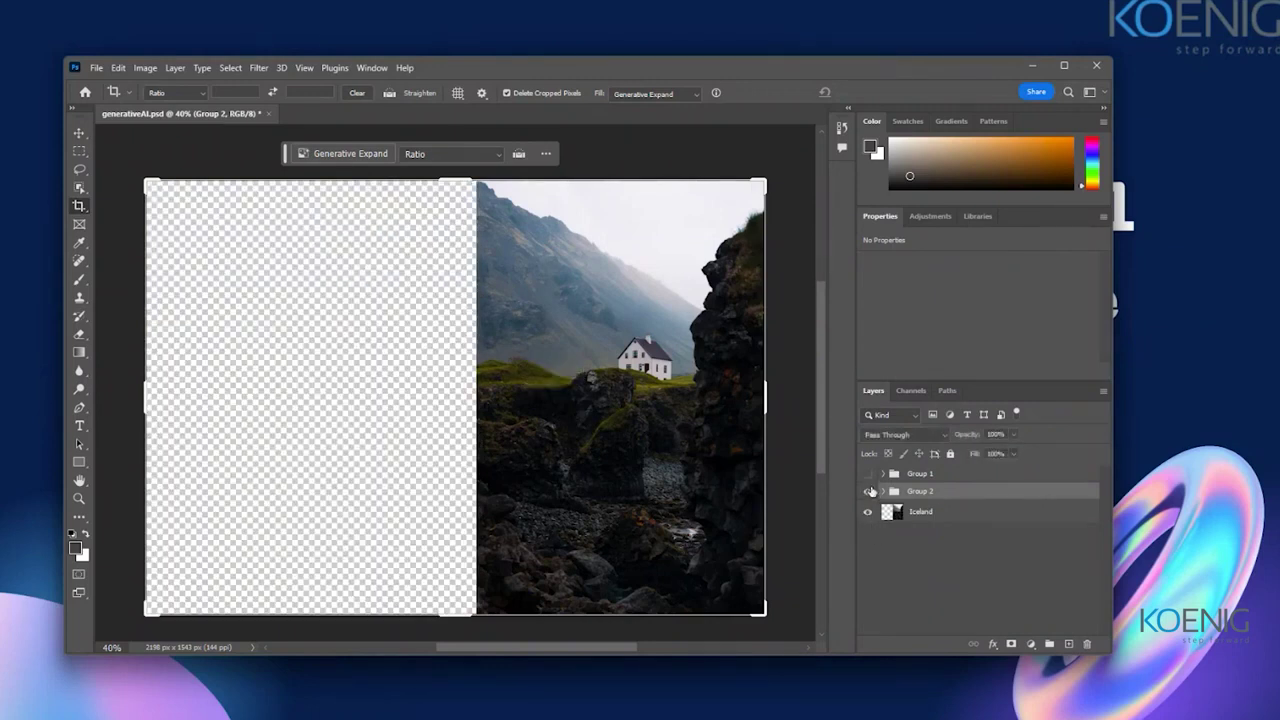
pyautogui.click(868, 475)
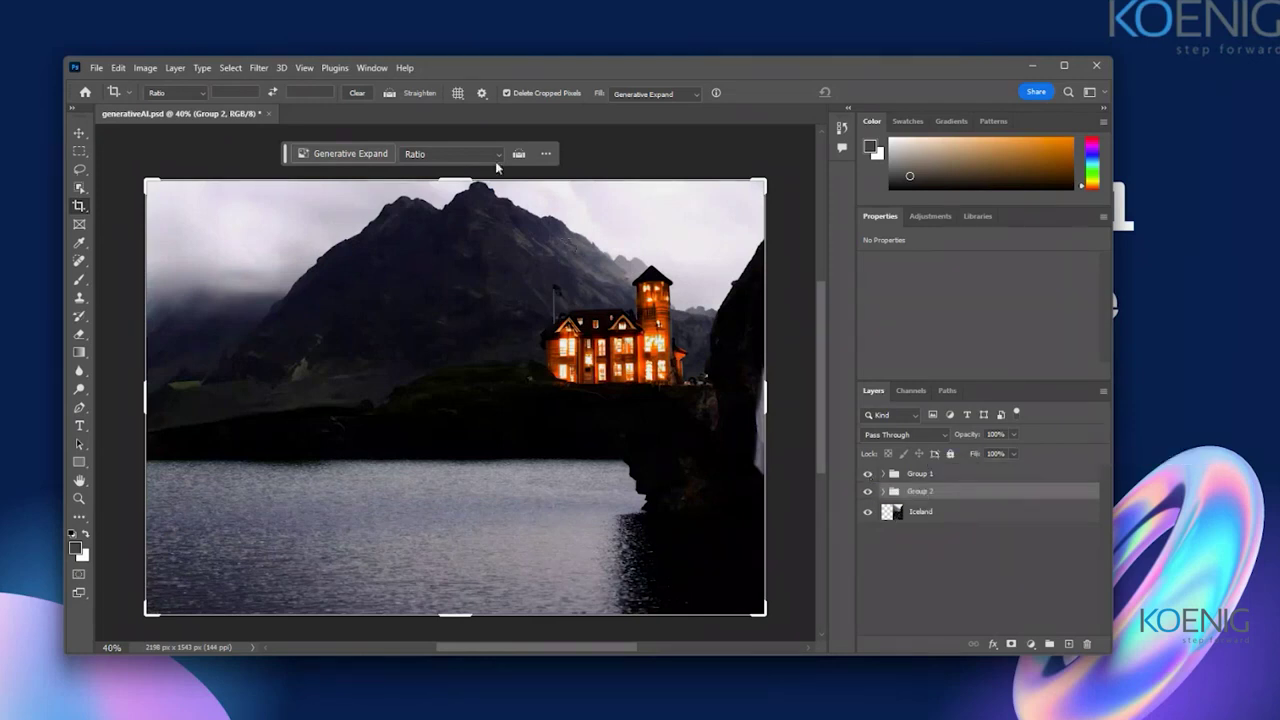
# Step: Expand Group 1, select its "water from waterfall, lake" layer and look through the group's layers
pyautogui.click(79, 132)
pyautogui.click(79, 150)
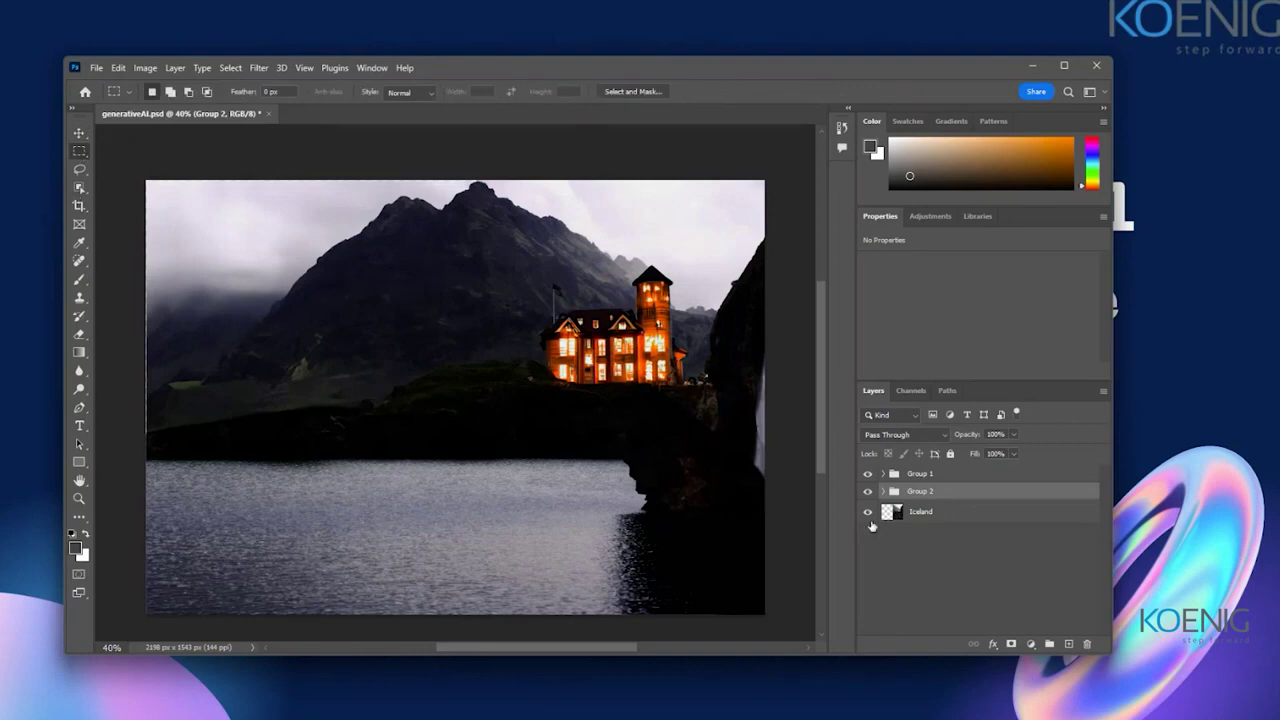
pyautogui.click(893, 474)
pyautogui.click(883, 474)
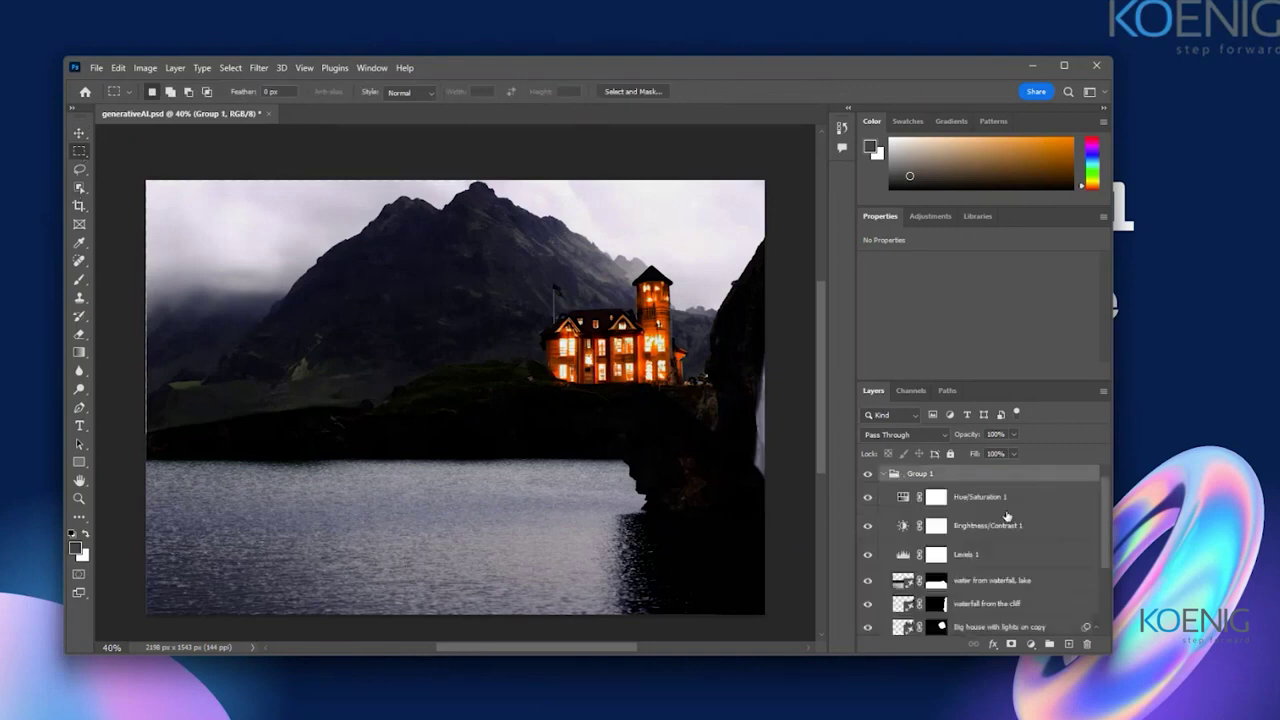
pyautogui.click(976, 584)
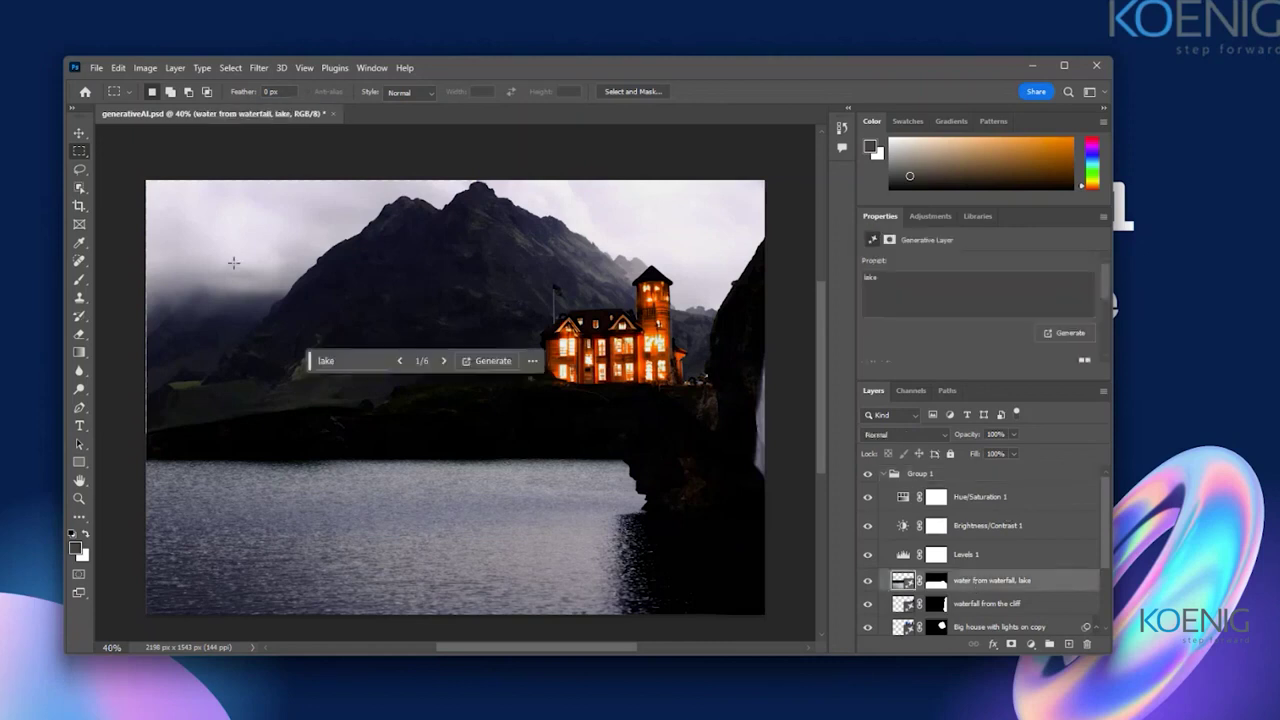
pyautogui.scroll(-3, 1010, 543)
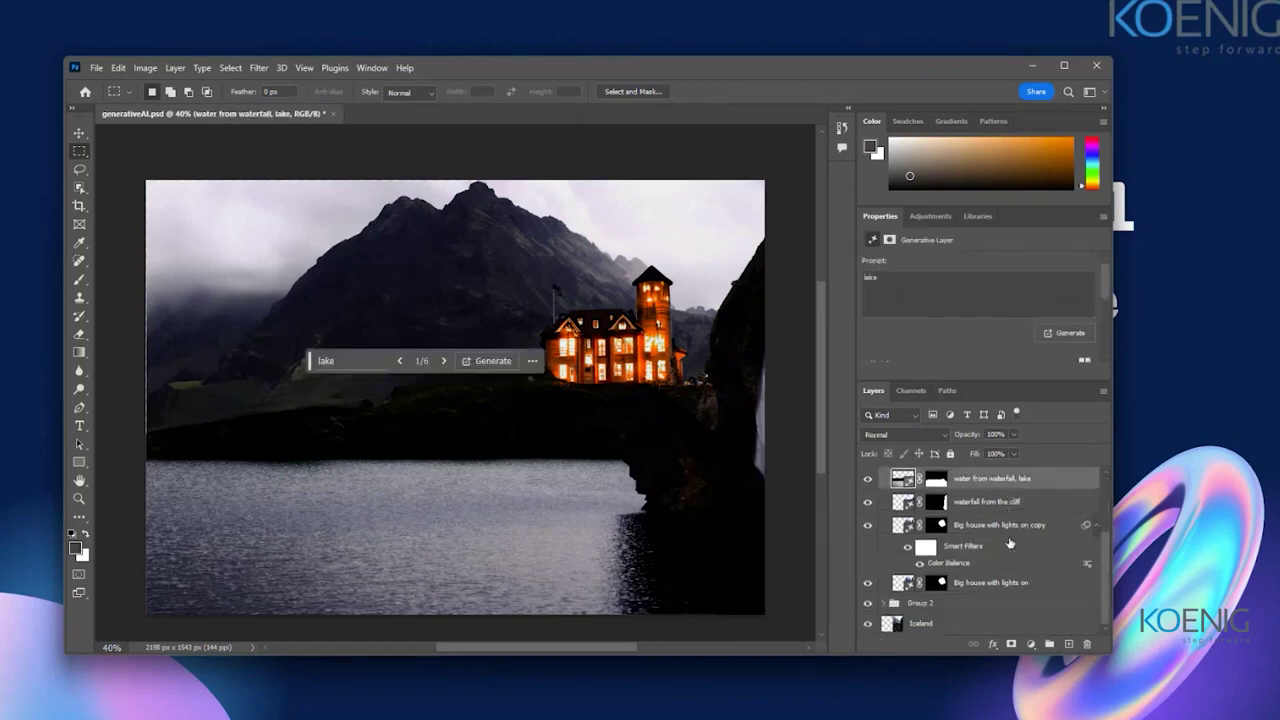
pyautogui.scroll(3, 1010, 543)
pyautogui.scroll(-3, 970, 600)
# Step: Lasso a large oval area on the lake and fill it using Generative Fill with the prompt "boat with a man in it"
pyautogui.click(80, 170)
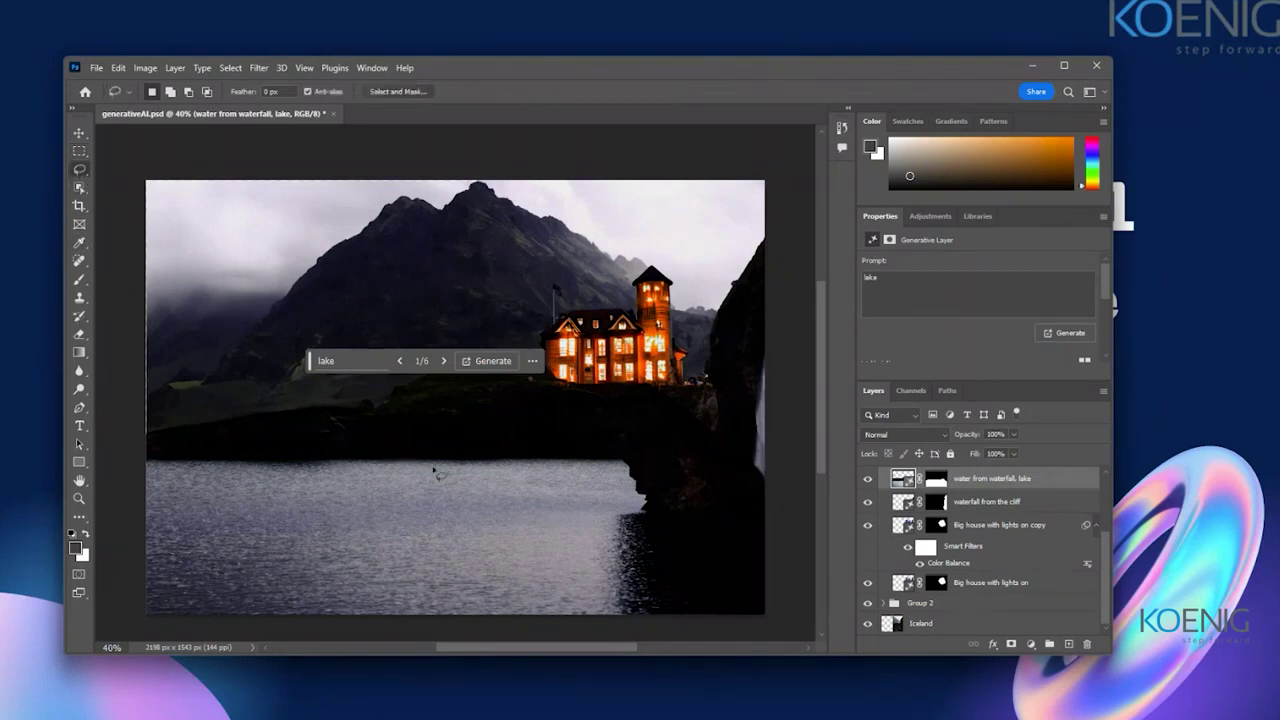
pyautogui.moveTo(537, 474)
pyautogui.mouseDown()
pyautogui.moveTo(367, 457)
pyautogui.moveTo(255, 482)
pyautogui.moveTo(331, 591)
pyautogui.moveTo(413, 593)
pyautogui.moveTo(535, 572)
pyautogui.moveTo(559, 466)
pyautogui.moveTo(510, 458)
pyautogui.mouseUp()
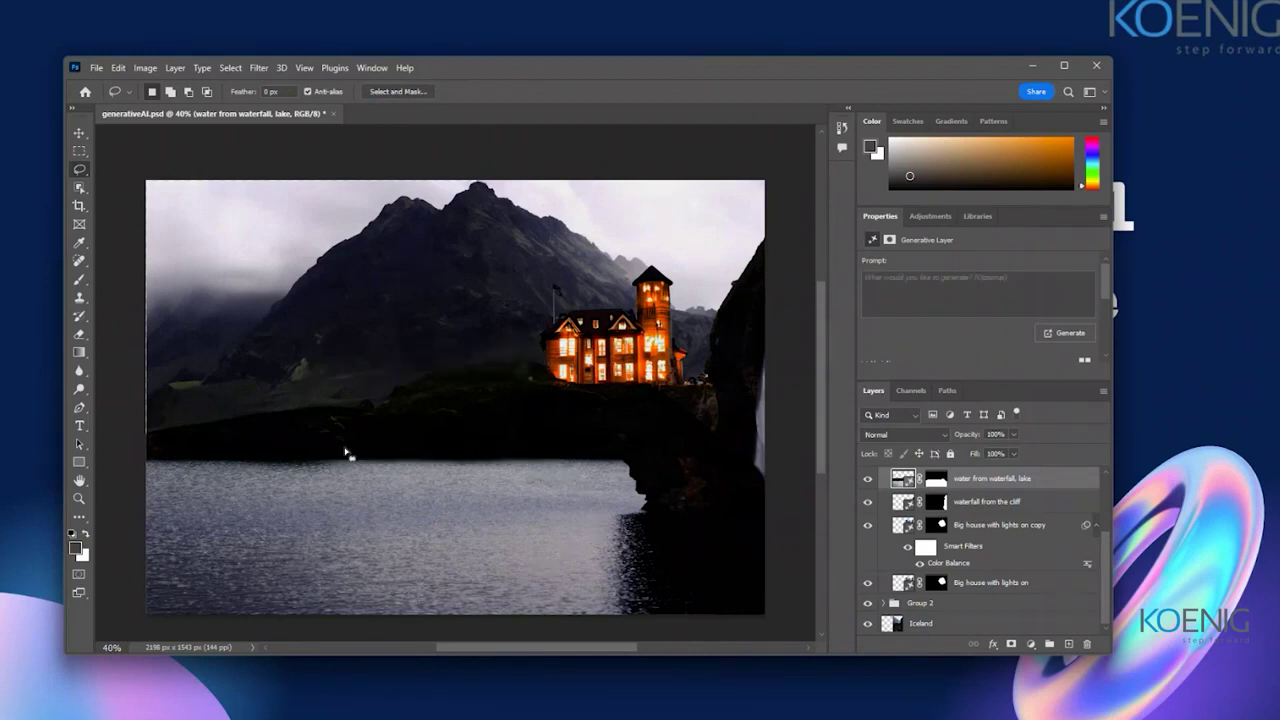
pyautogui.click(280, 613)
pyautogui.write('boat with a')
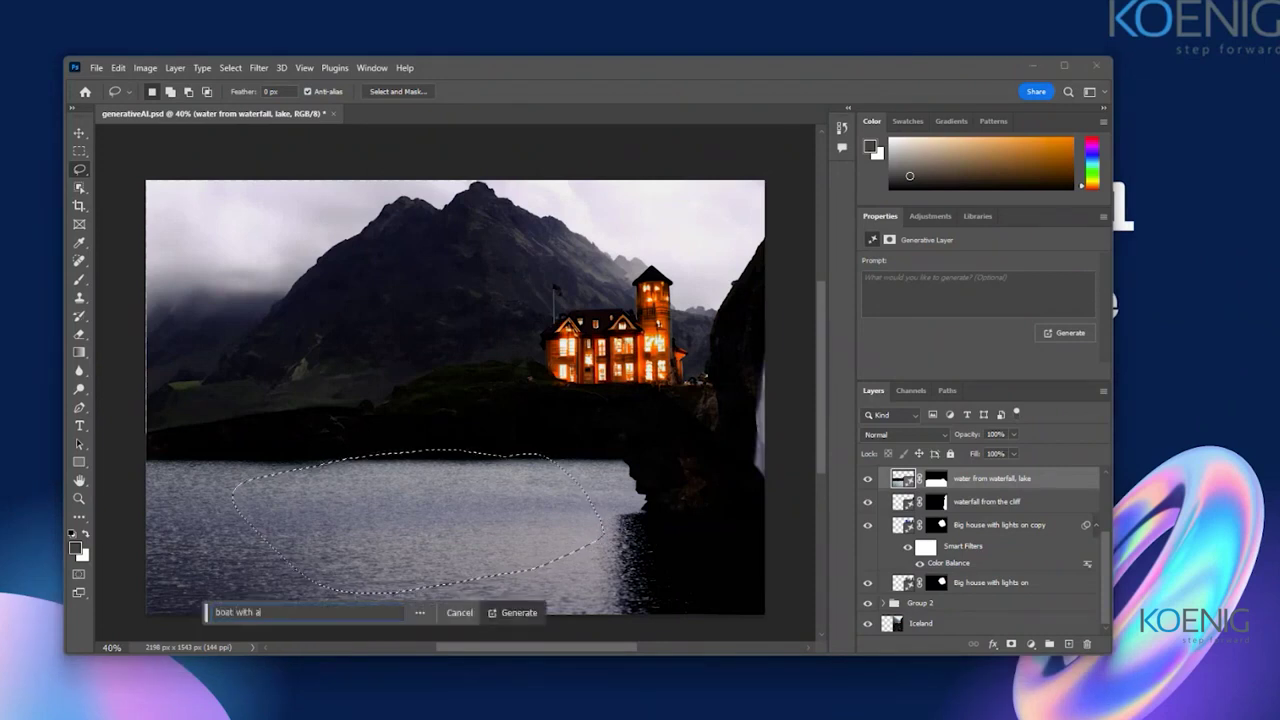
pyautogui.write(' man in it')
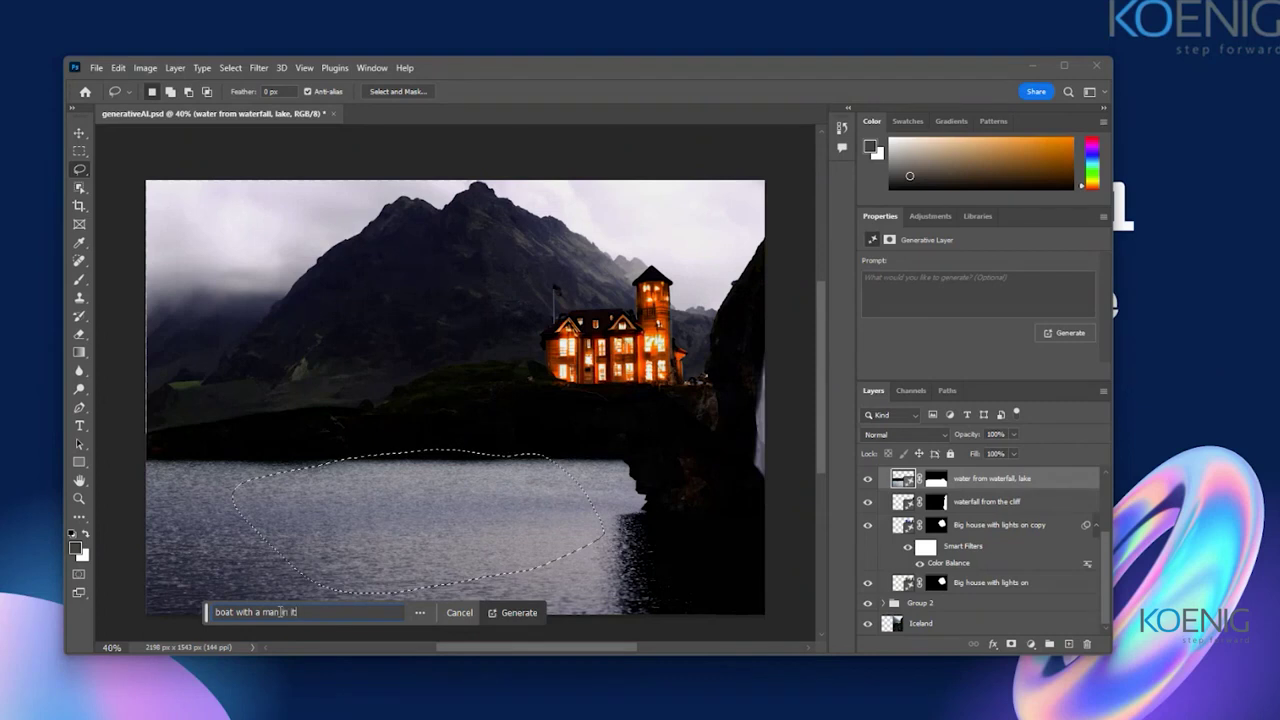
pyautogui.click(518, 613)
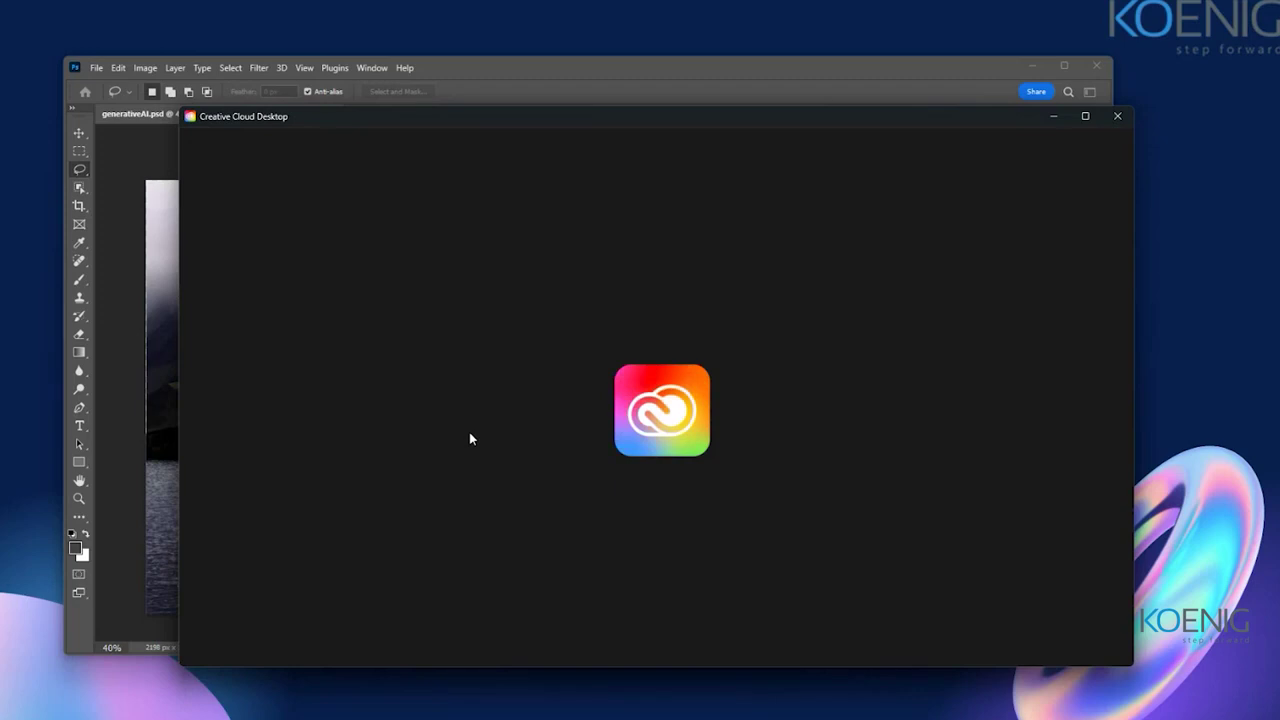
# Step: Minimize the Creative Cloud Desktop window and apply the second variation of the generated boat
pyautogui.click(1052, 118)
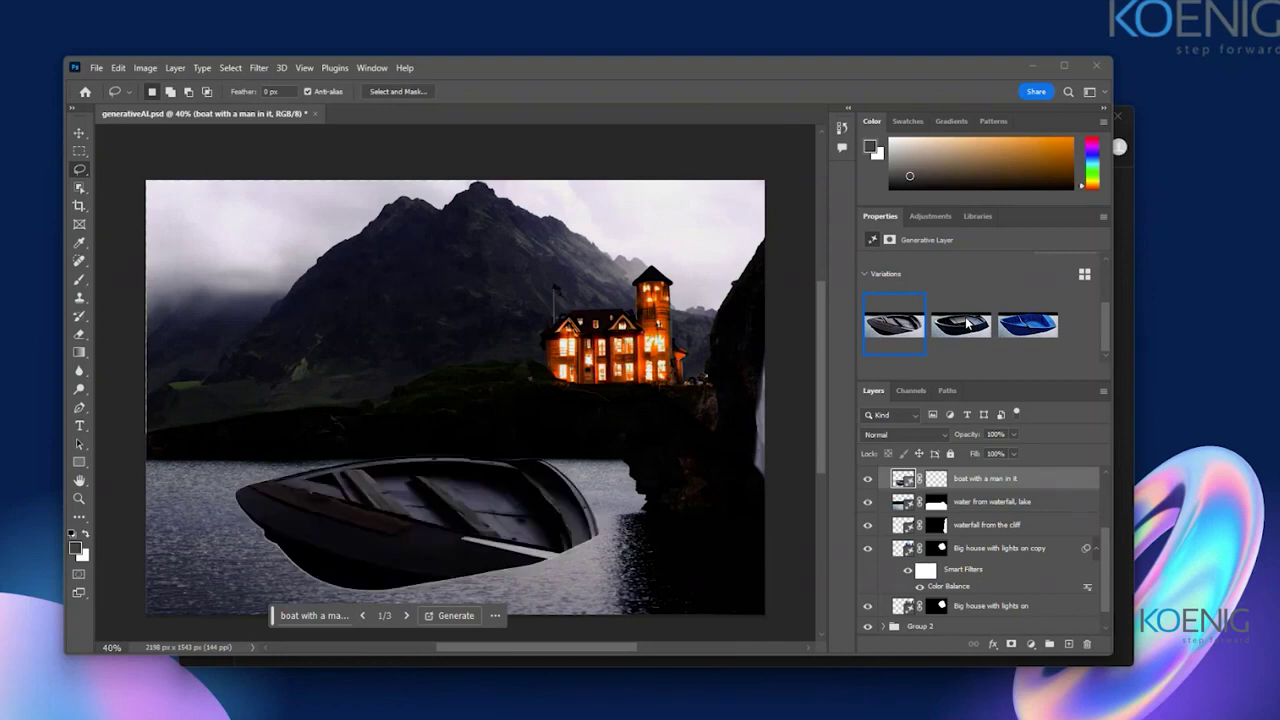
pyautogui.moveTo(967, 324)
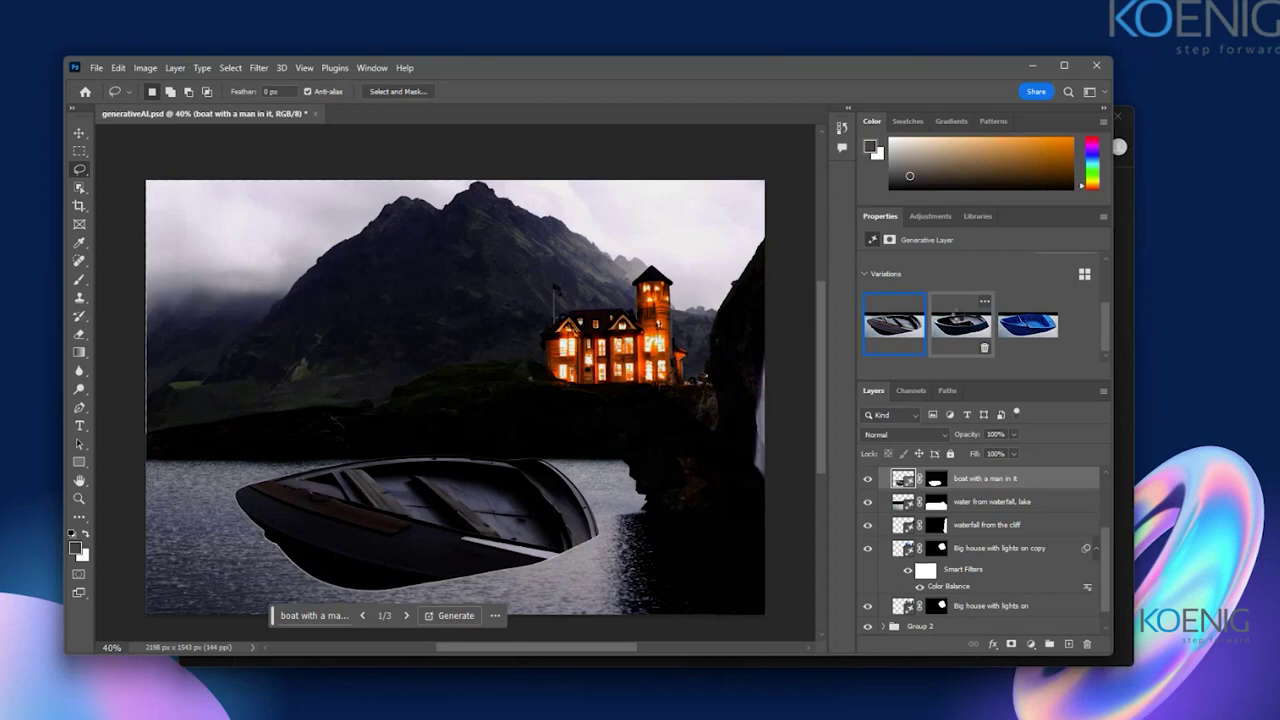
pyautogui.click(959, 320)
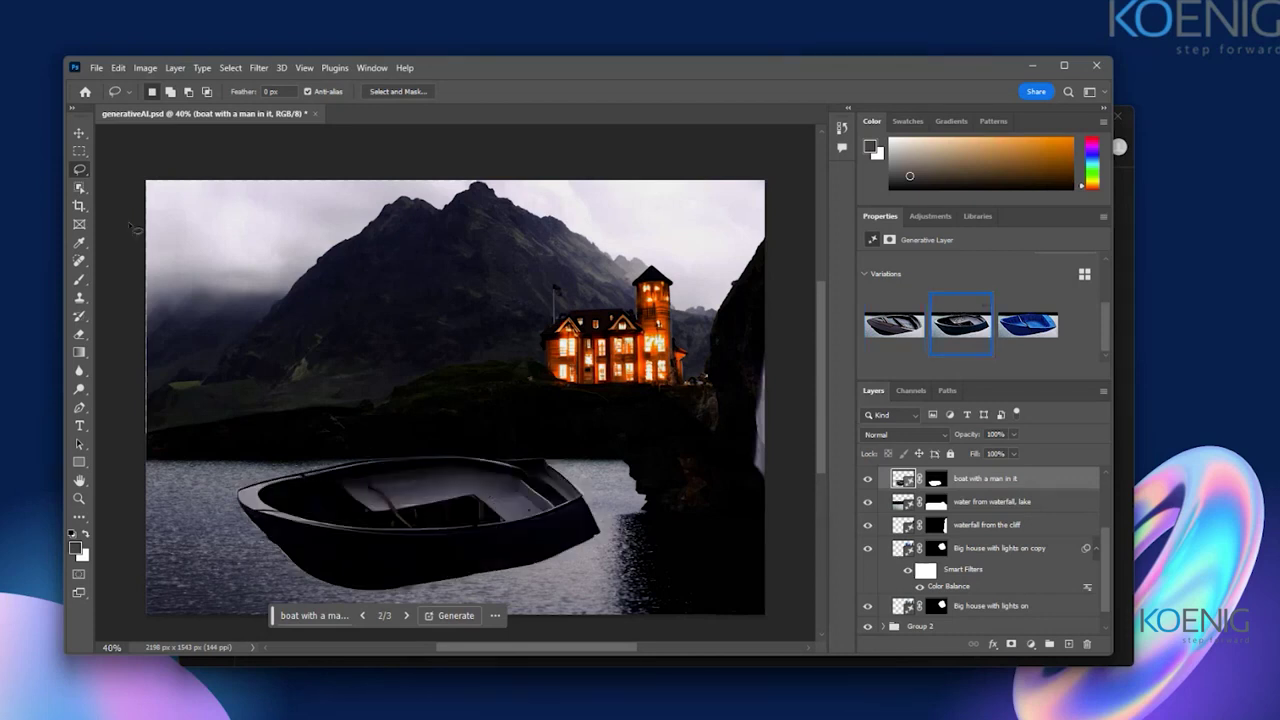
# Step: Scale the boat to about 40% and place it on the lake, on the side away from the cliff
pyautogui.click(79, 136)
pyautogui.hotkey('ctrl', 't')
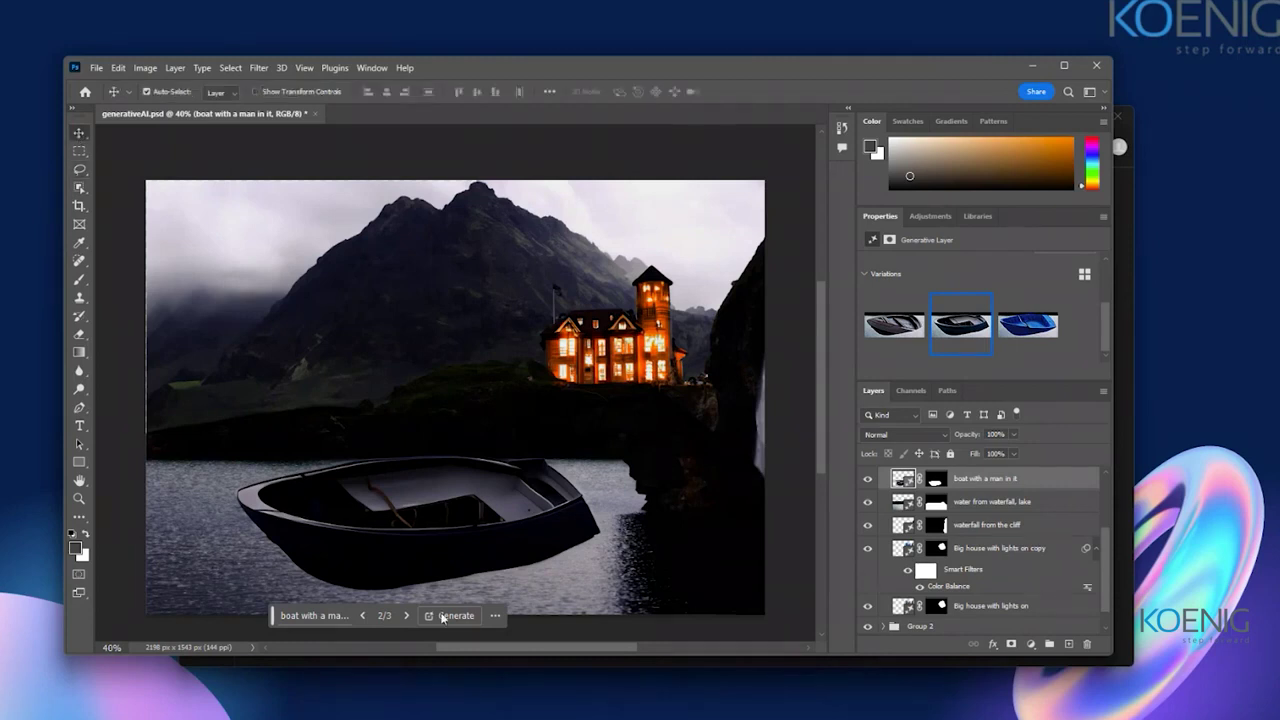
pyautogui.moveTo(567, 573); pyautogui.dragTo(527, 545)
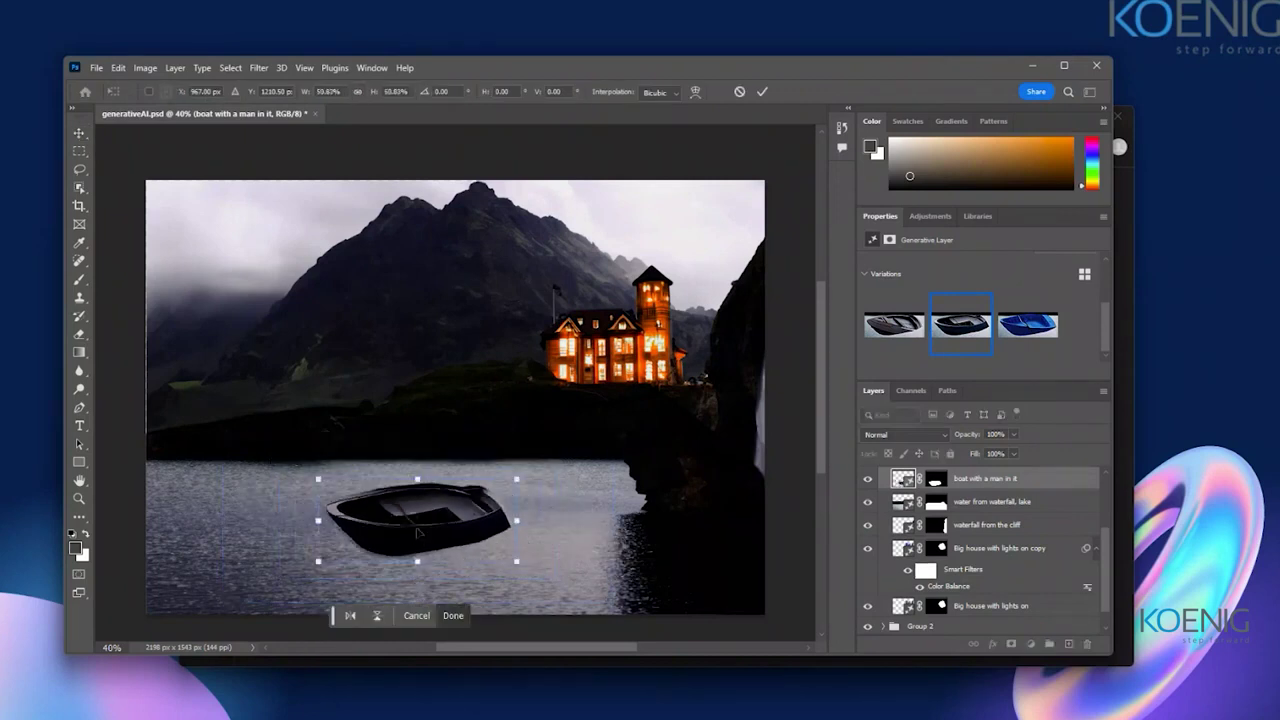
pyautogui.moveTo(425, 533); pyautogui.dragTo(330, 530)
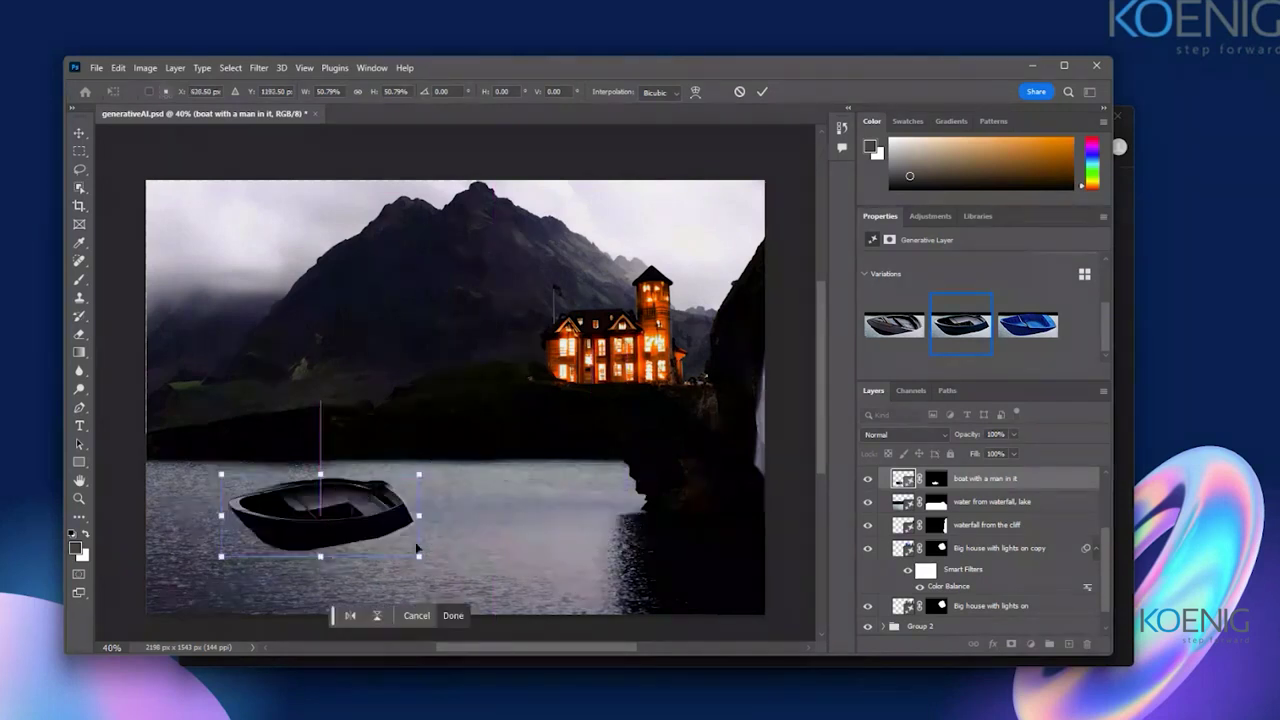
pyautogui.moveTo(416, 546); pyautogui.dragTo(397, 543)
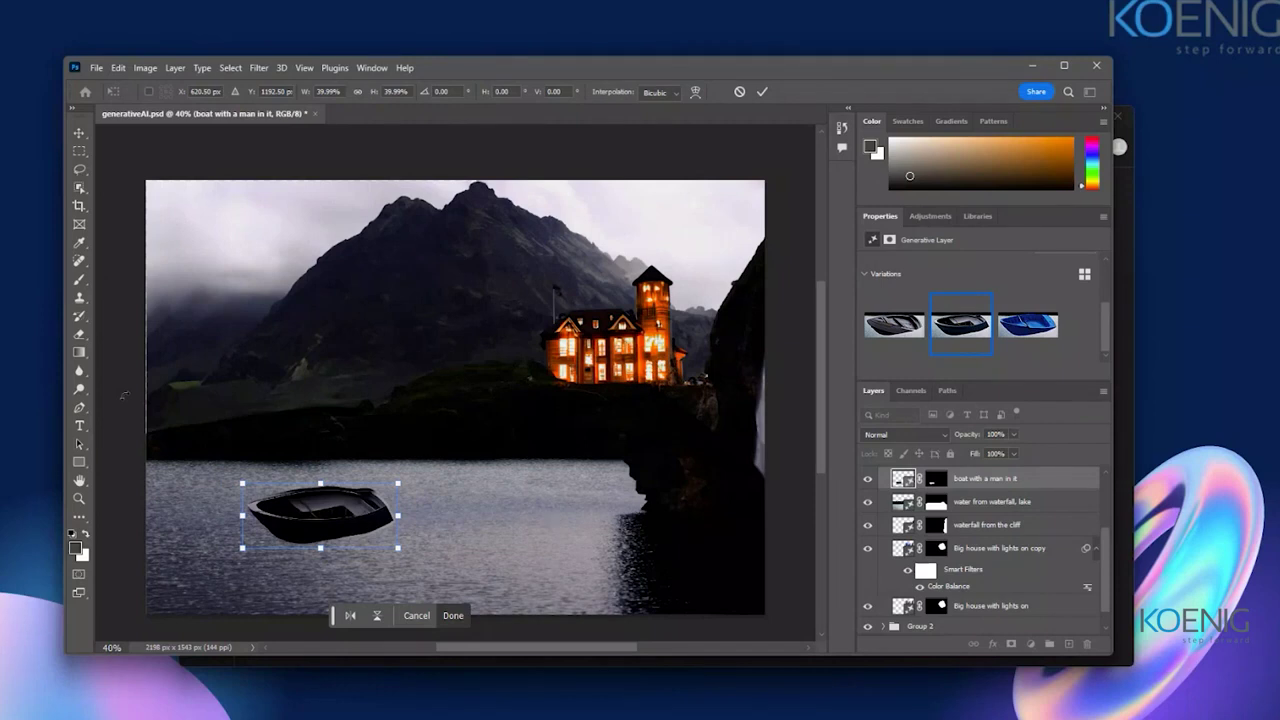
pyautogui.press('Return')
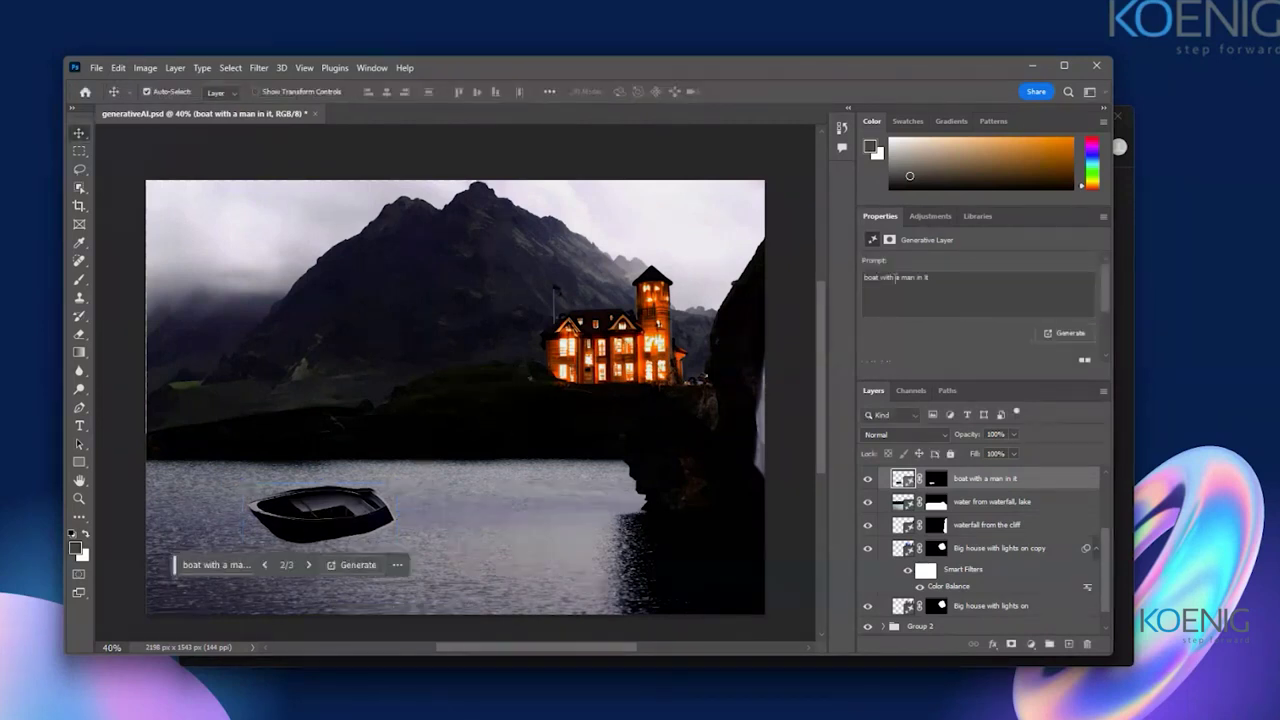
# Step: Review the boat's variations, deselect all layers and save the document
pyautogui.scroll(-2, 956, 307)
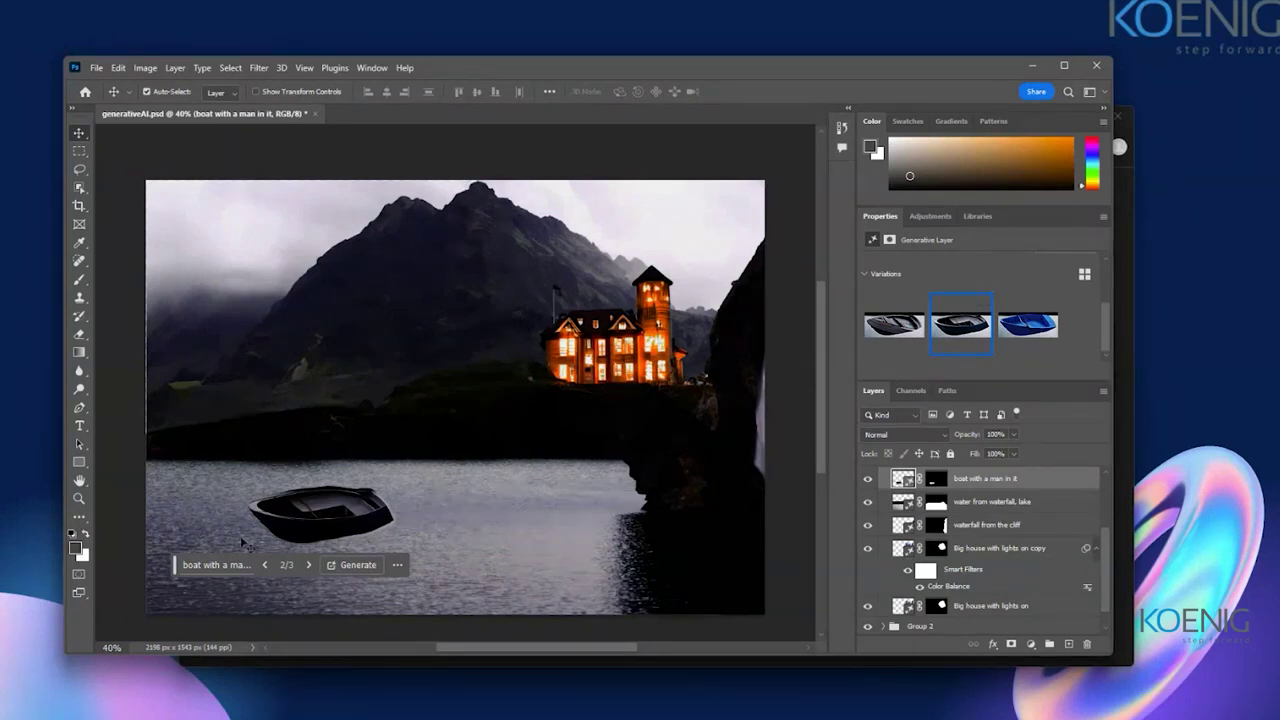
pyautogui.click(124, 428)
pyautogui.click(124, 428)
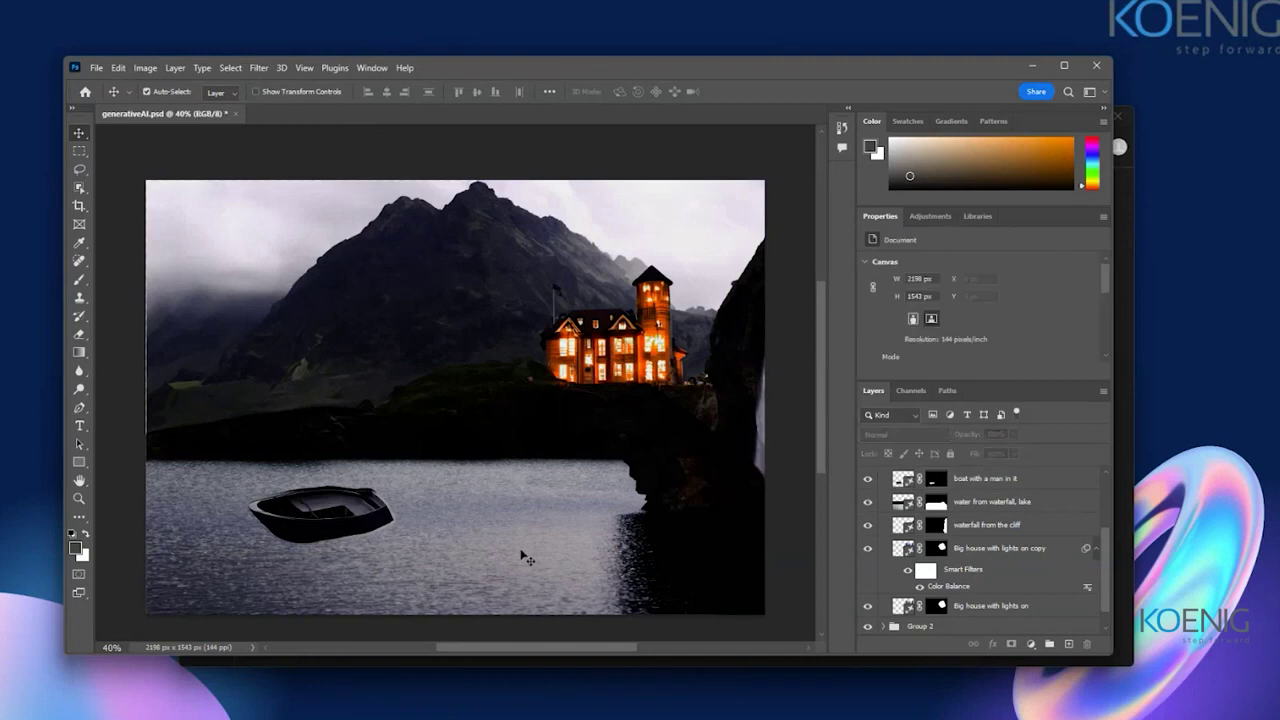
pyautogui.press('ctrl')
pyautogui.hotkey('ctrl', 's')
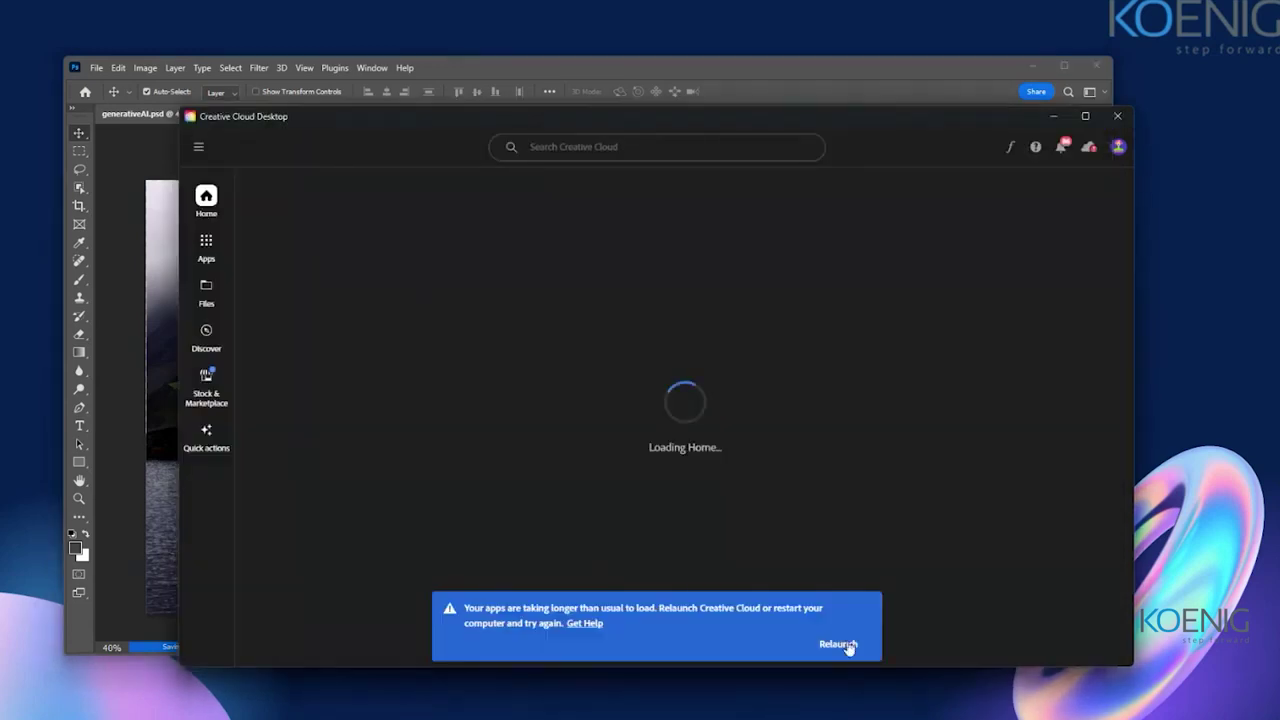
# Step: Switch to Creative Cloud Desktop and examine the installed apps and those available in the plan
pyautogui.click(206, 252)
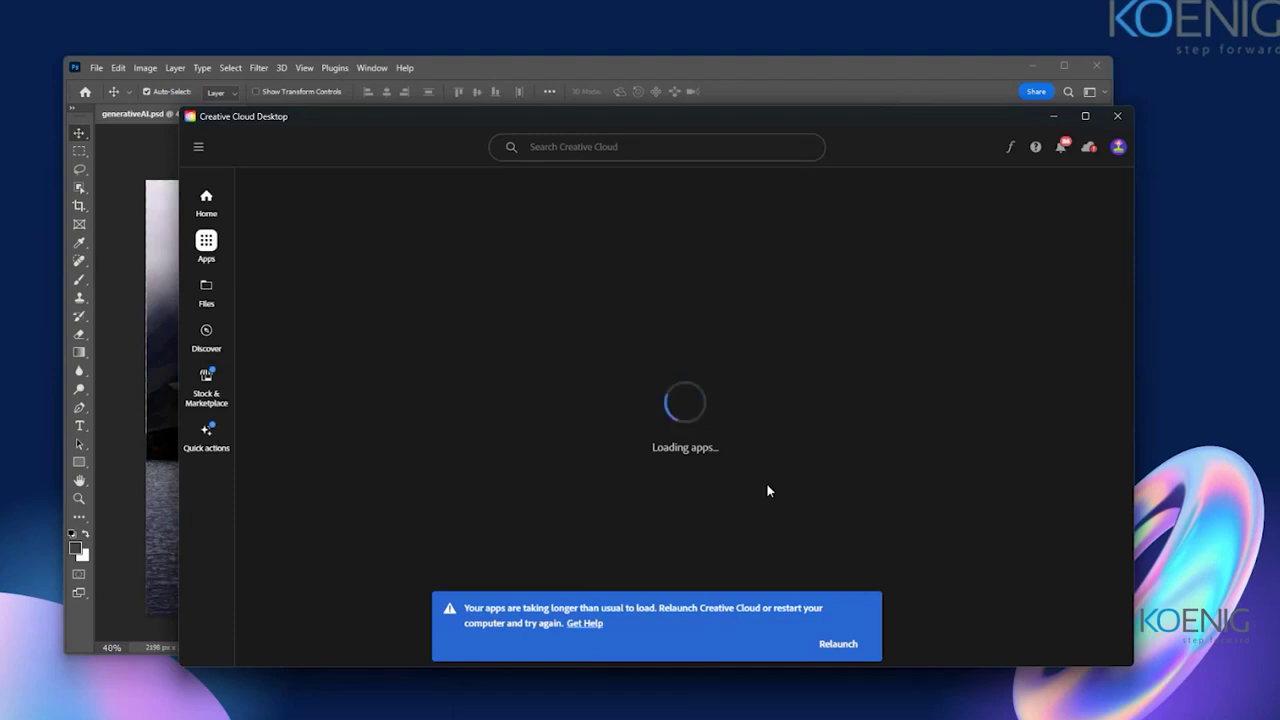
pyautogui.click(741, 66)
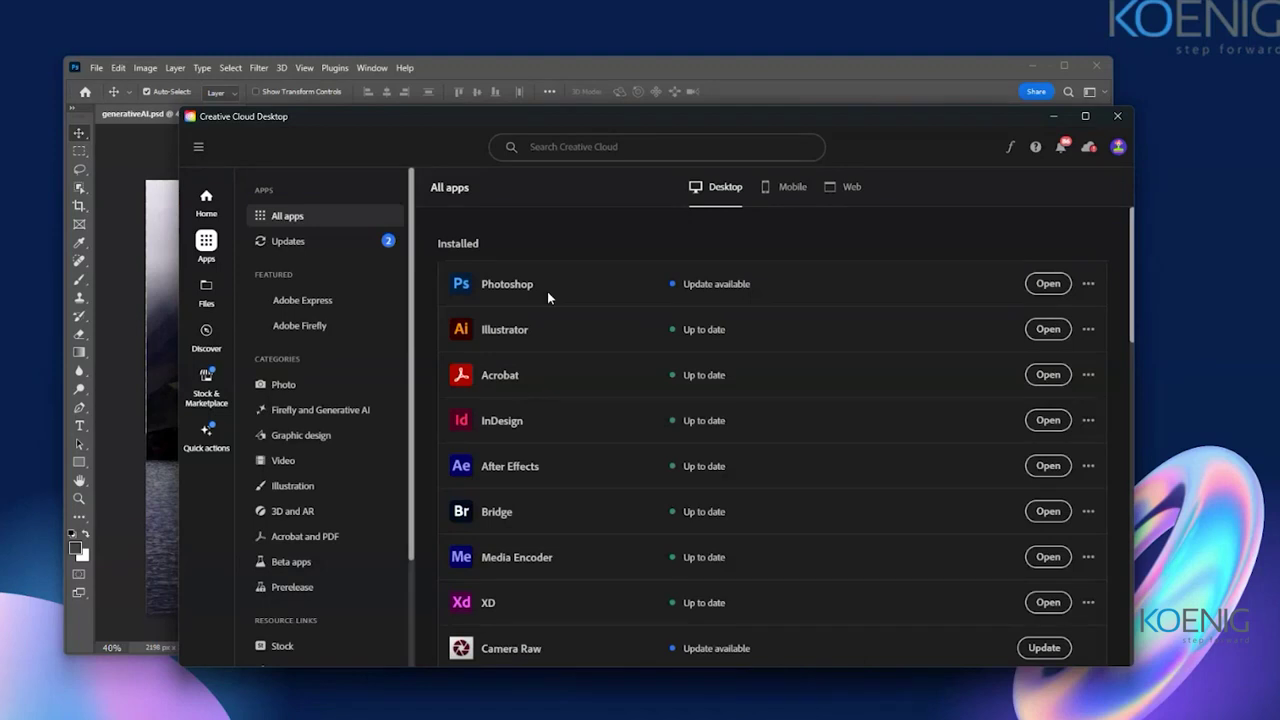
pyautogui.scroll(-5, 545, 500)
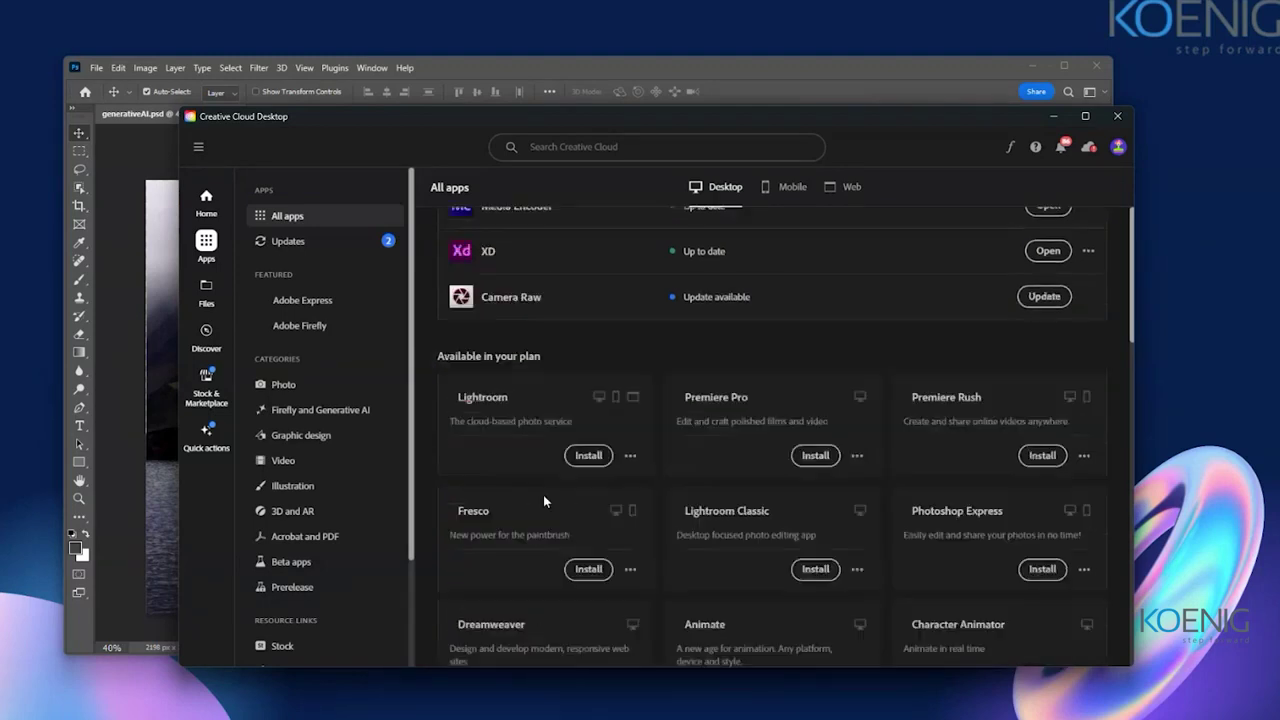
pyautogui.scroll(2, 545, 500)
pyautogui.scroll(3, 543, 494)
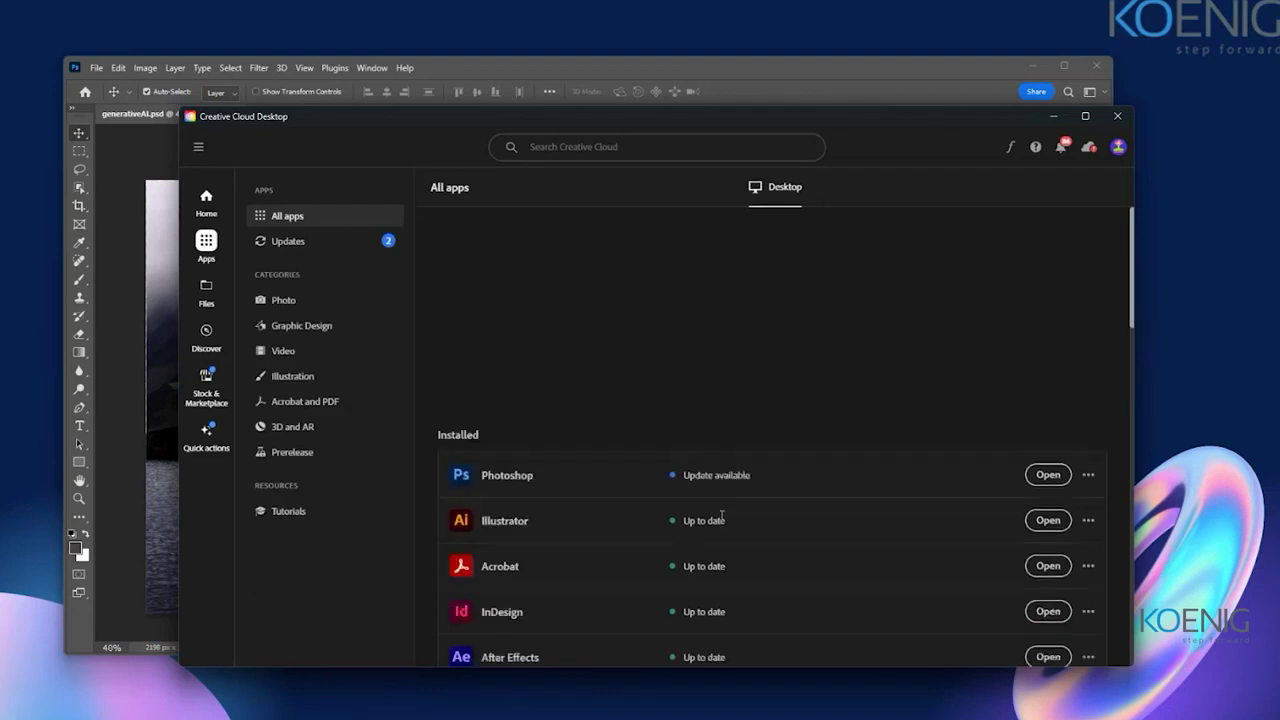
pyautogui.scroll(-5, 721, 516)
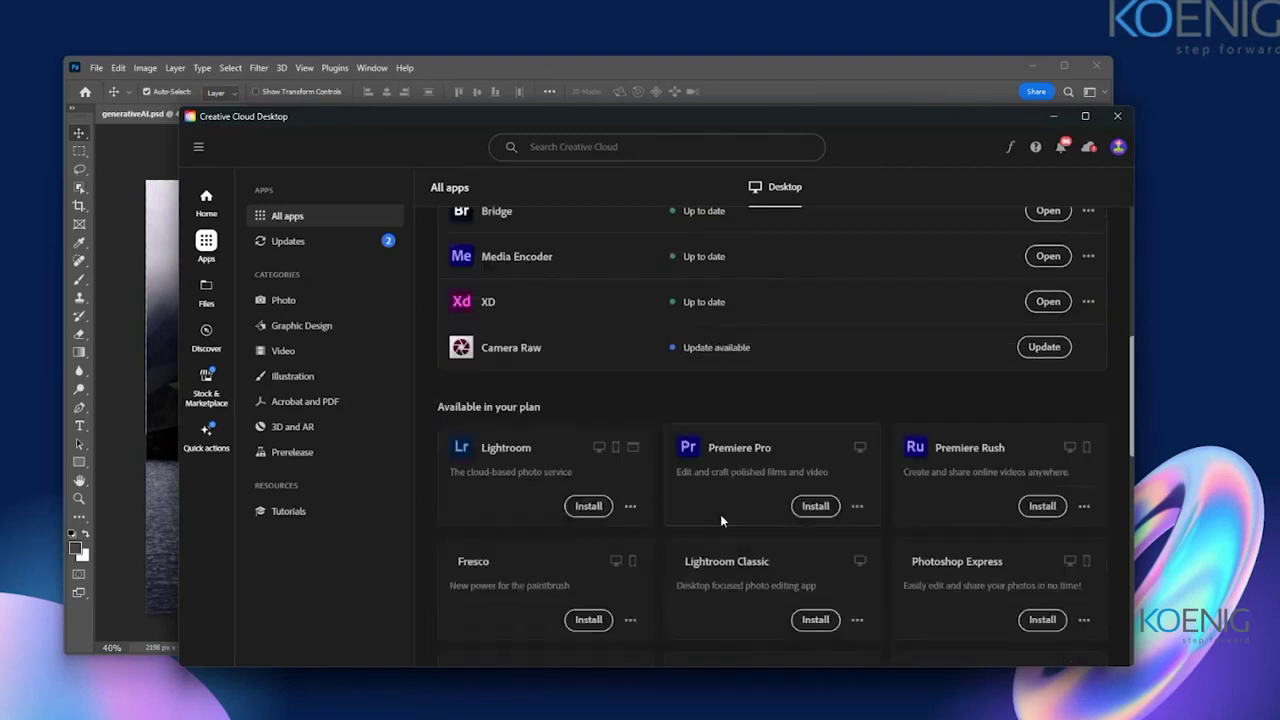
# Step: Examine the remaining plan apps, from Fresco to UXP Developer Tools, compare them with the installed ones and close Creative Cloud Desktop
pyautogui.scroll(4, 720, 514)
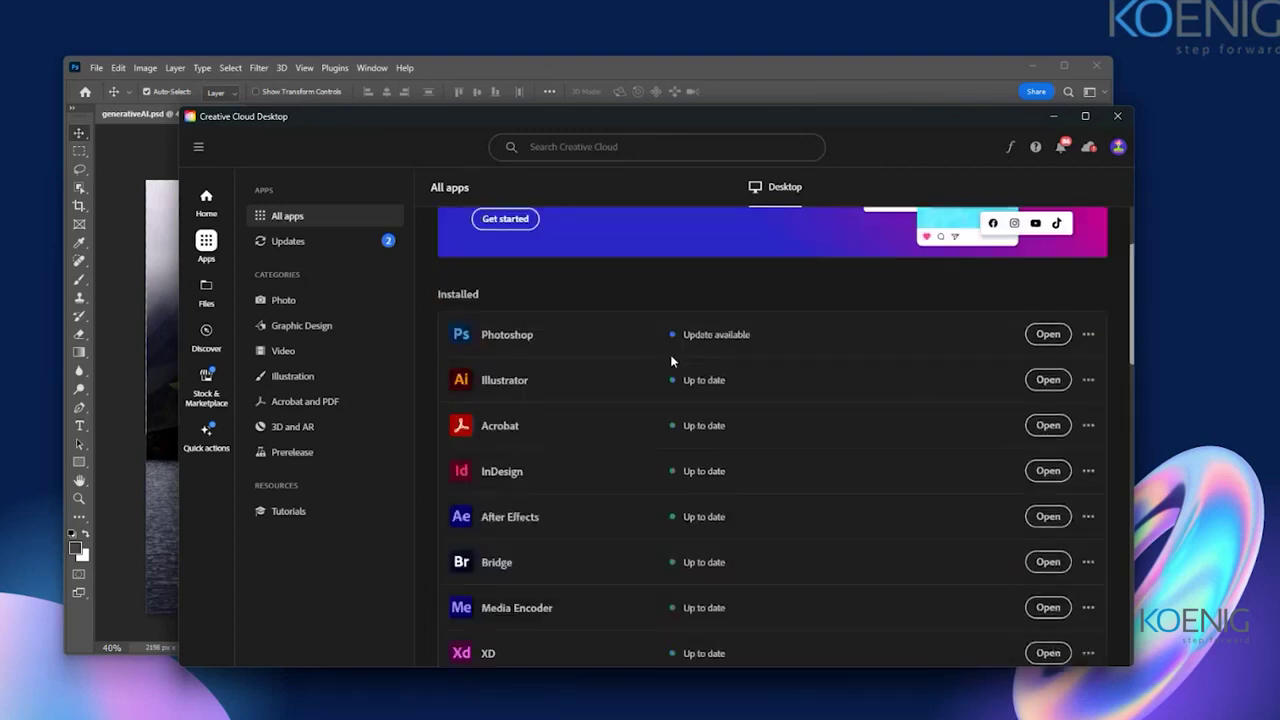
pyautogui.scroll(-4, 650, 449)
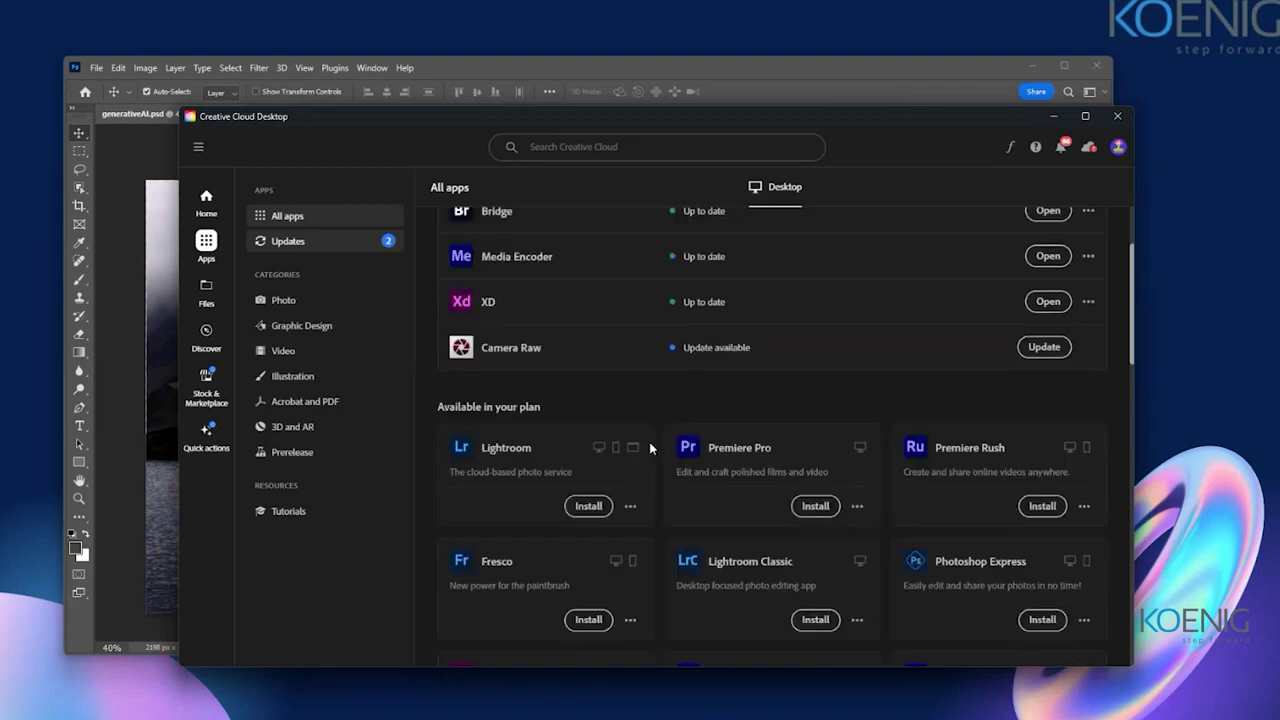
pyautogui.scroll(-3, 650, 449)
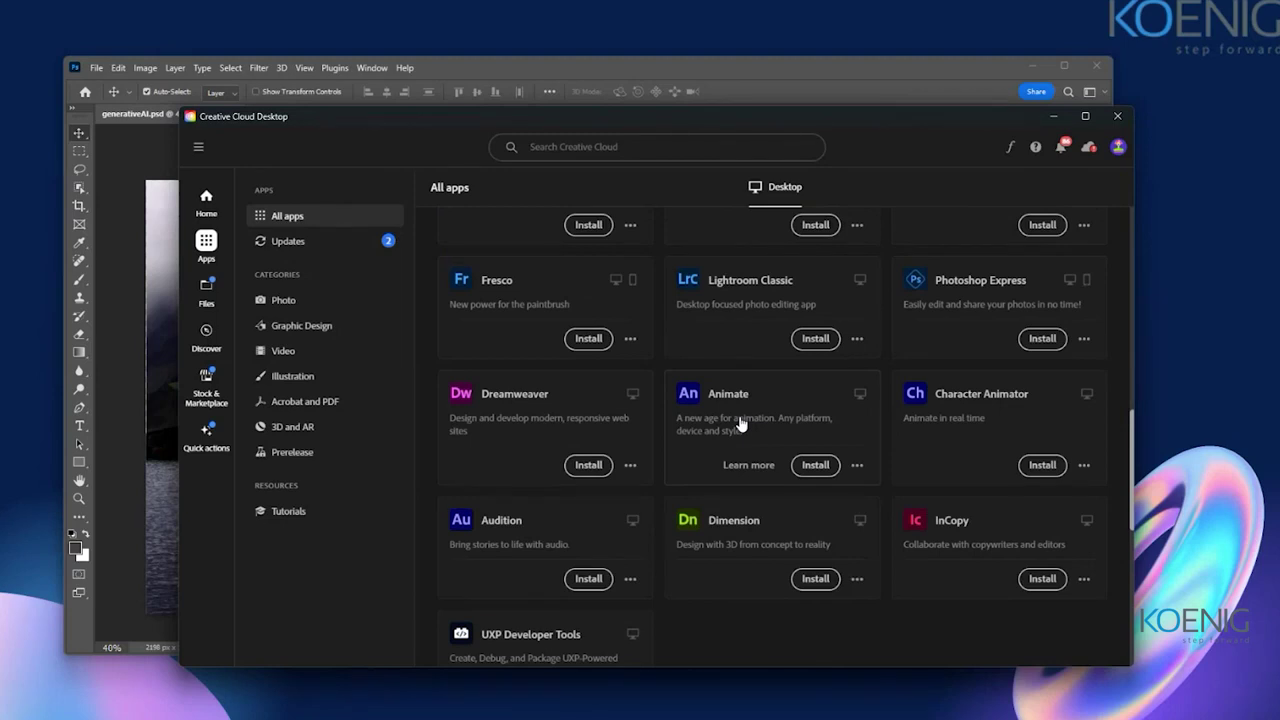
pyautogui.scroll(-2, 740, 425)
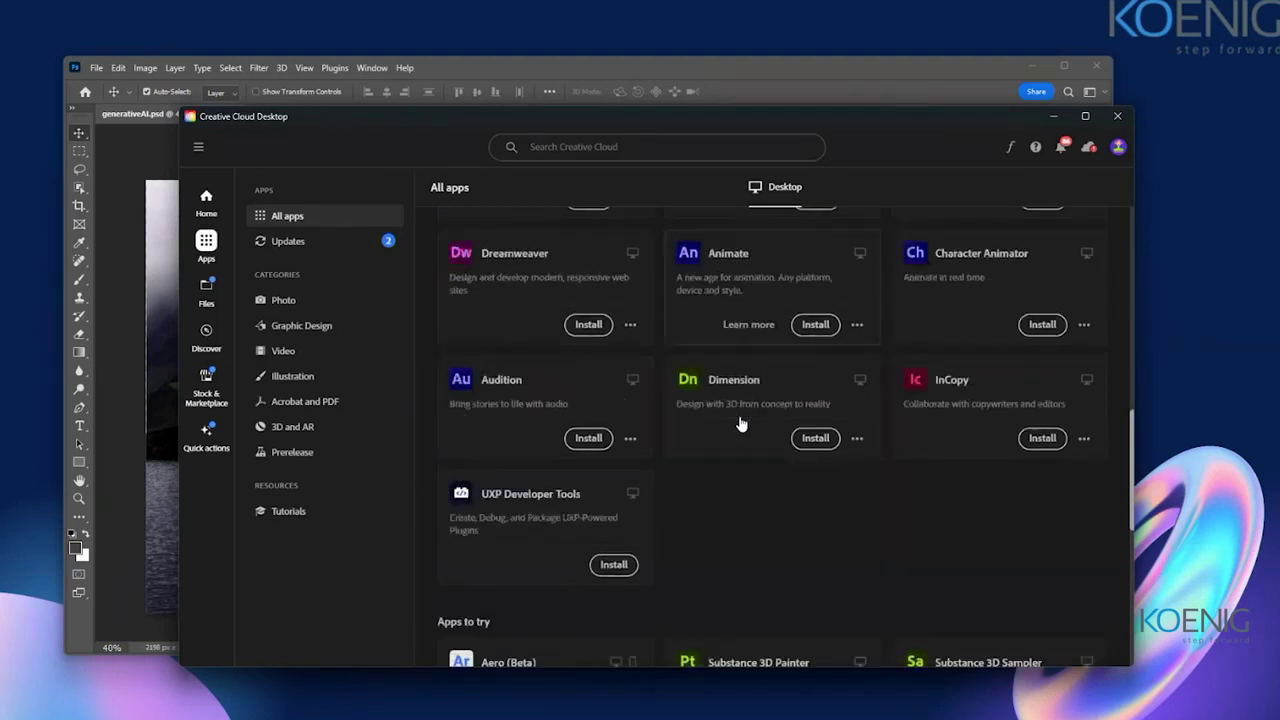
pyautogui.scroll(3, 740, 425)
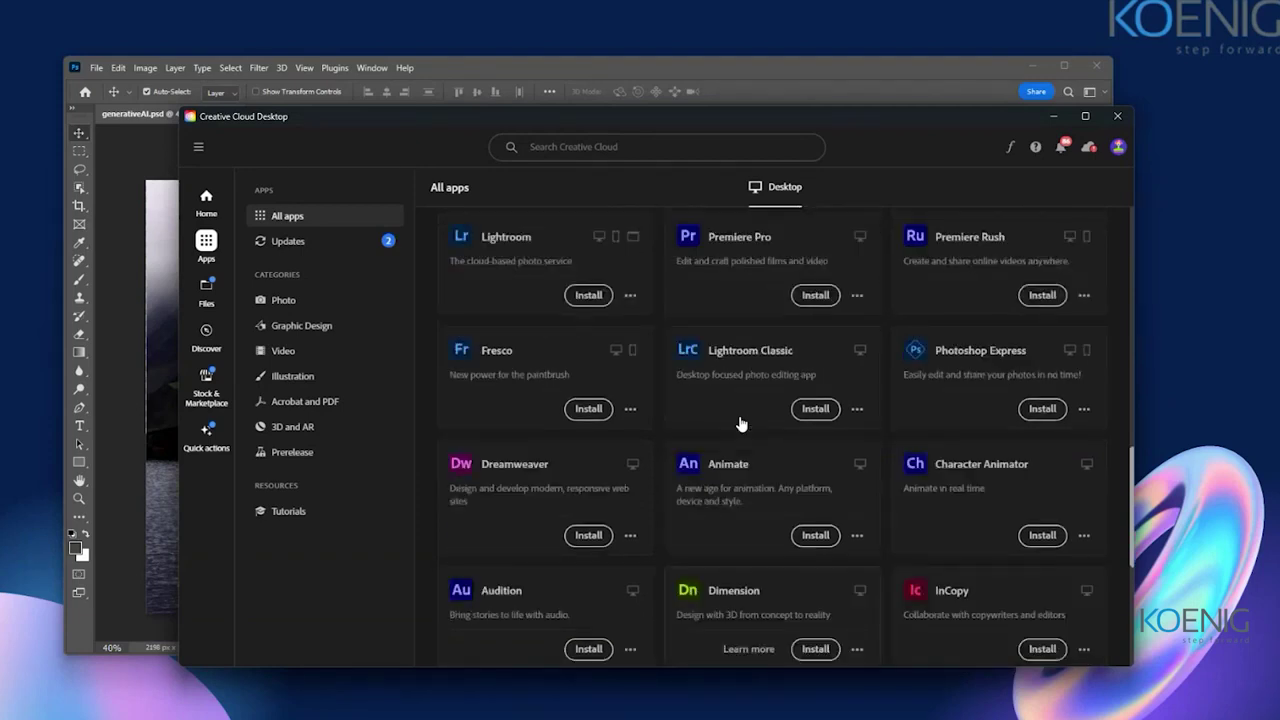
pyautogui.scroll(2, 740, 425)
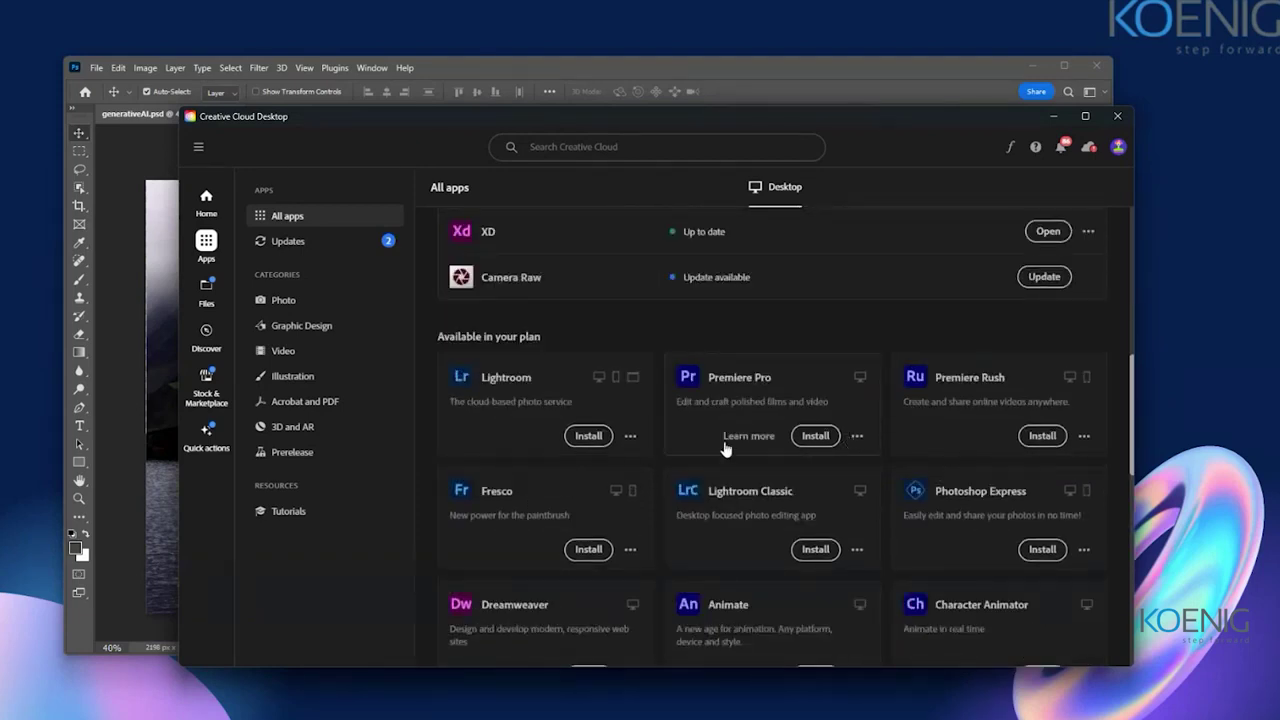
pyautogui.scroll(6, 726, 449)
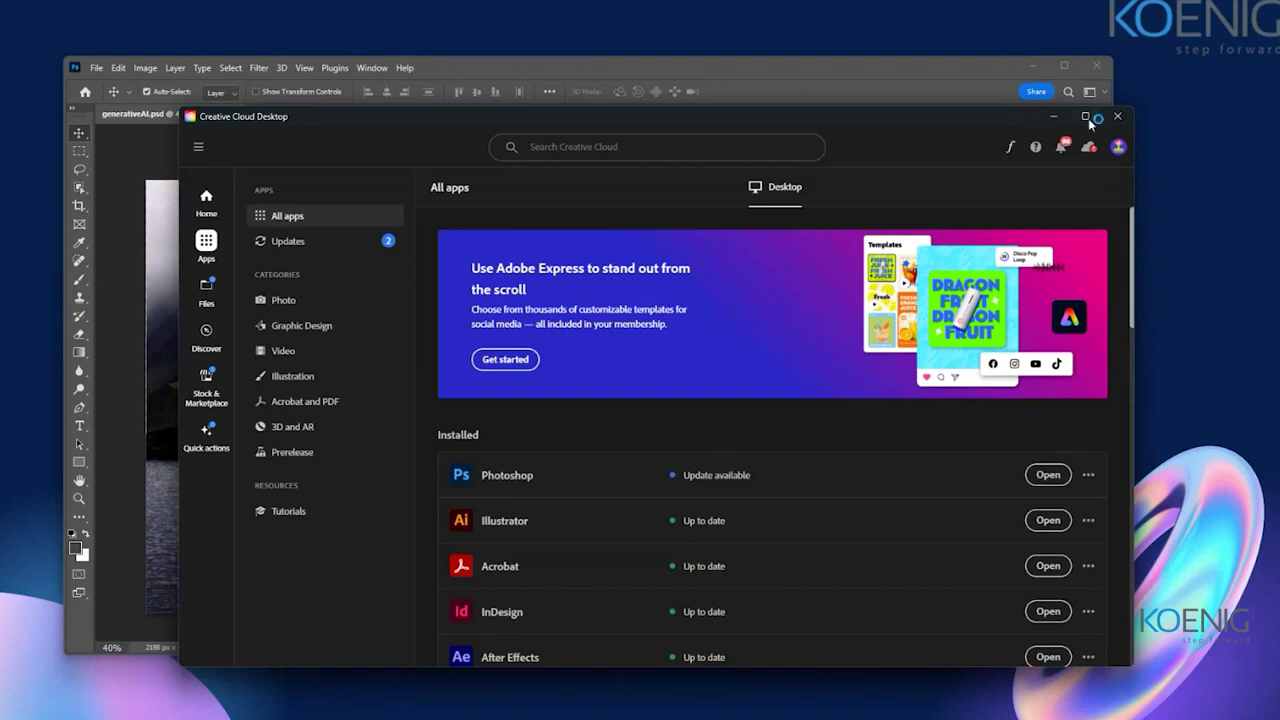
pyautogui.click(1120, 116)
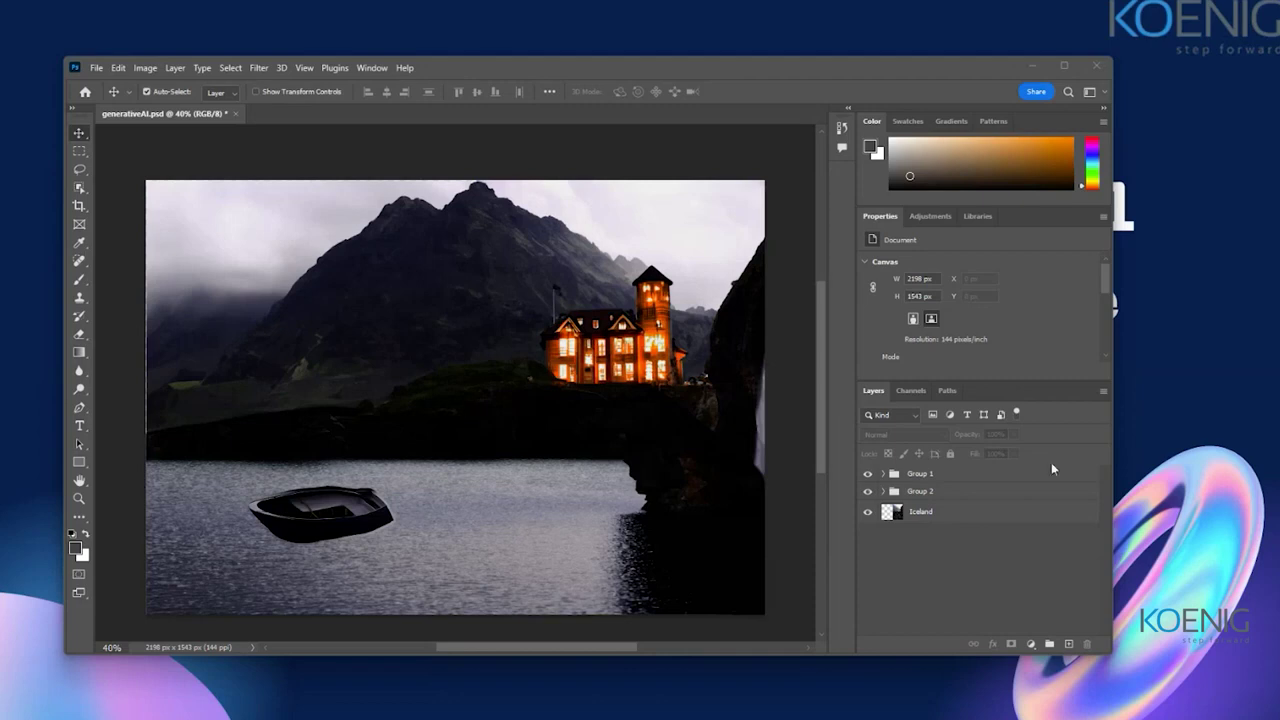
# Step: Hide Group 1 to compare the composite with the brighter Iceland photo, and try to close Photoshop
pyautogui.click(868, 476)
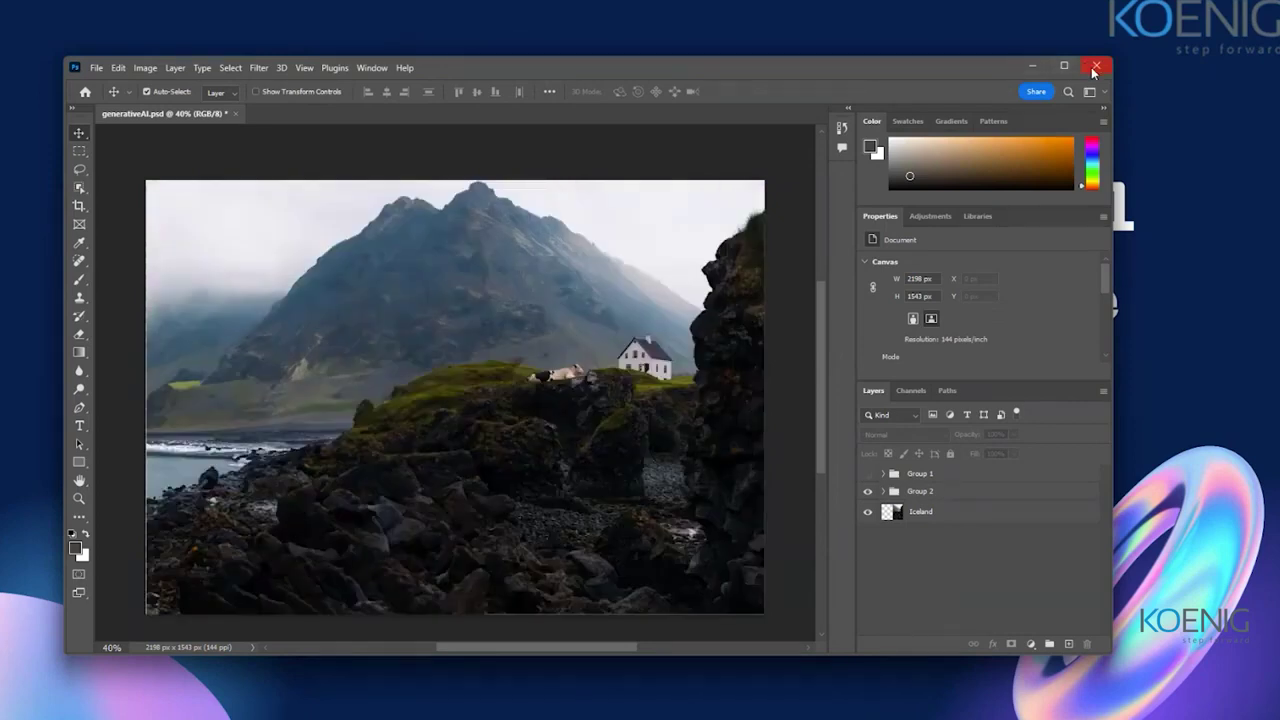
pyautogui.click(1096, 67)
pyautogui.click(514, 296)
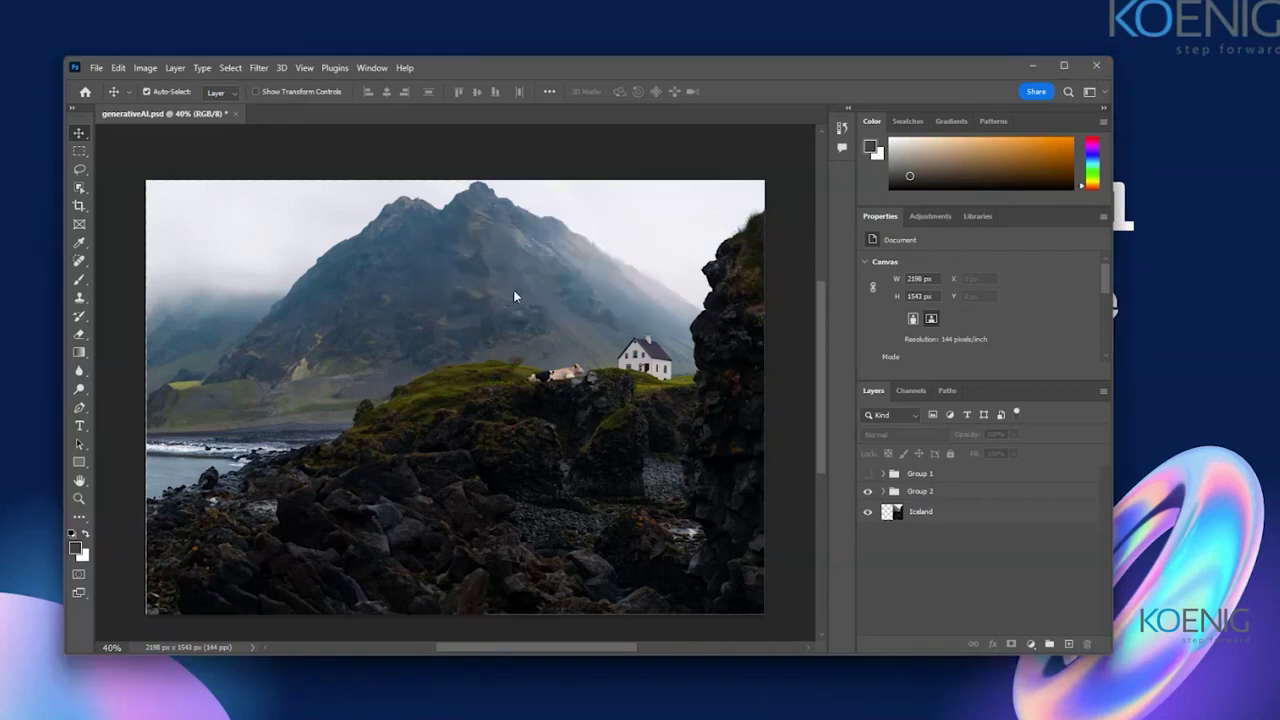